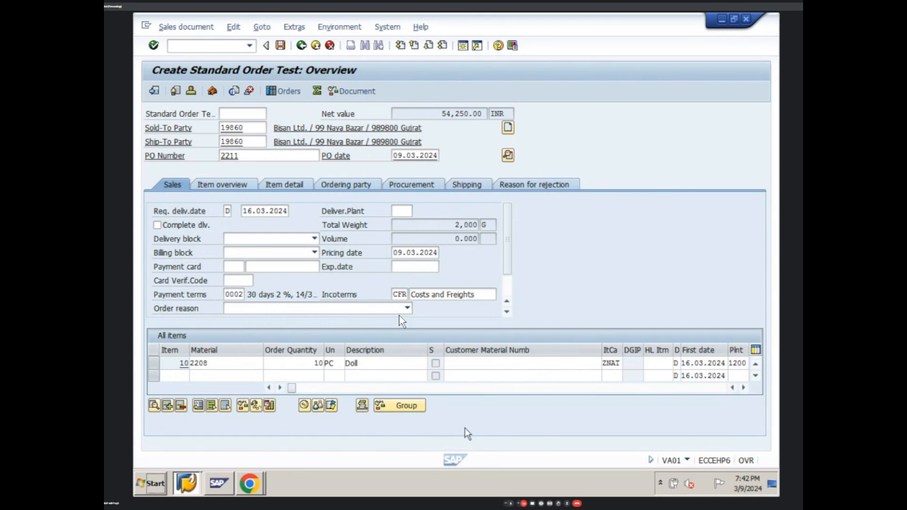
Examine the pricing condition type, amount and currency of item 10 in the order's item table.
left_click(744, 390)
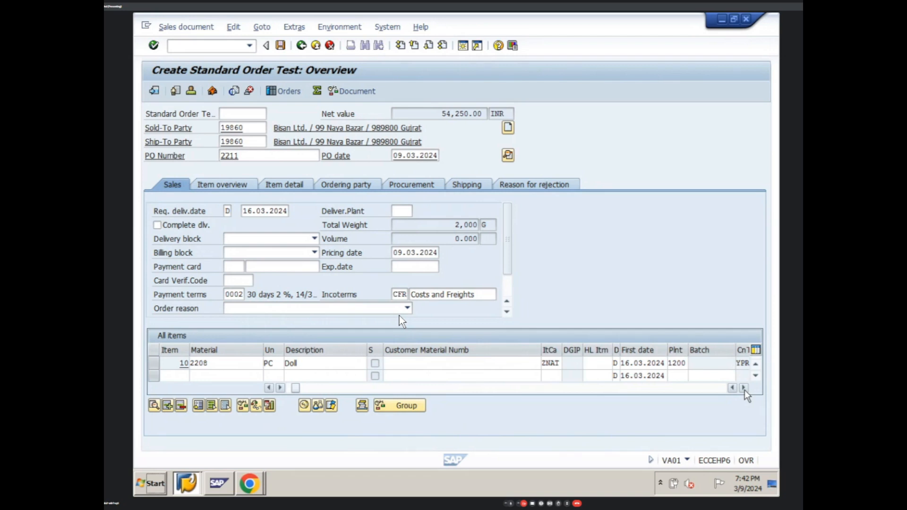
left_click(745, 391)
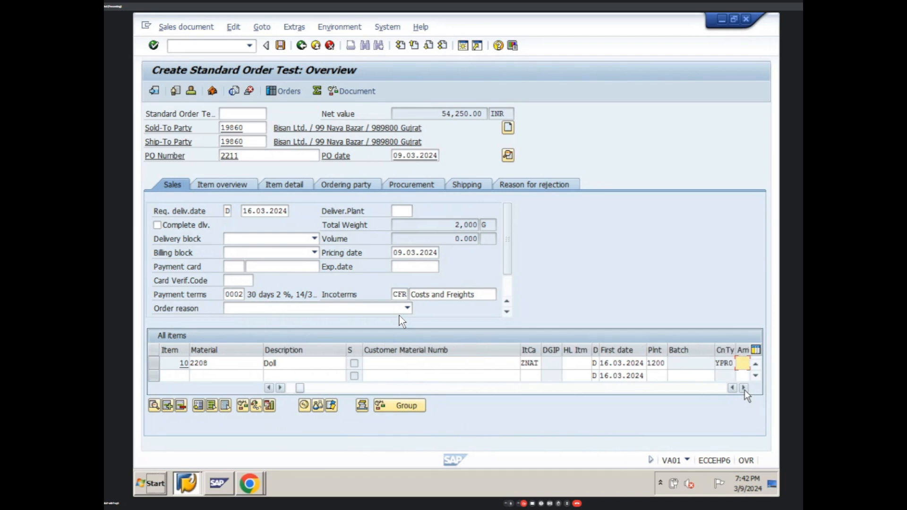
left_click(745, 390)
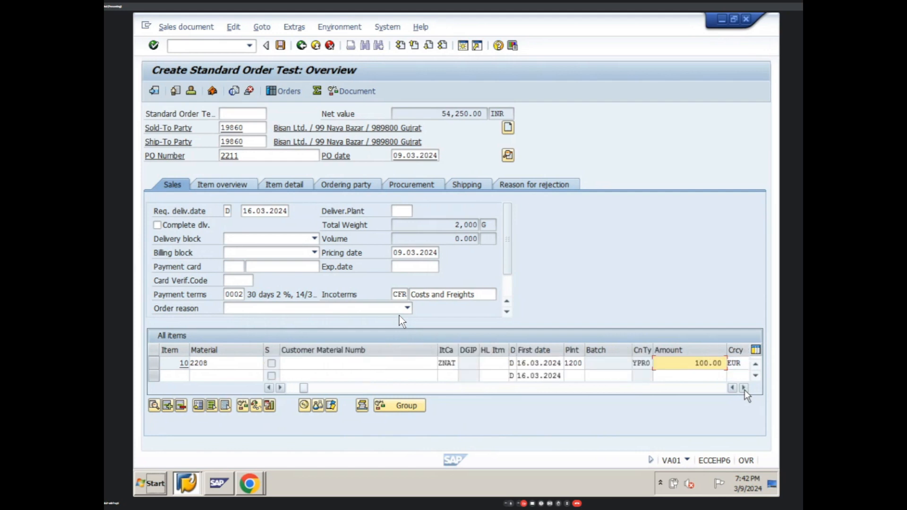
Open the access sequence maintenance view (V/07) in a new session, acknowledging the cross-client notice.
left_click(208, 46)
type("/")
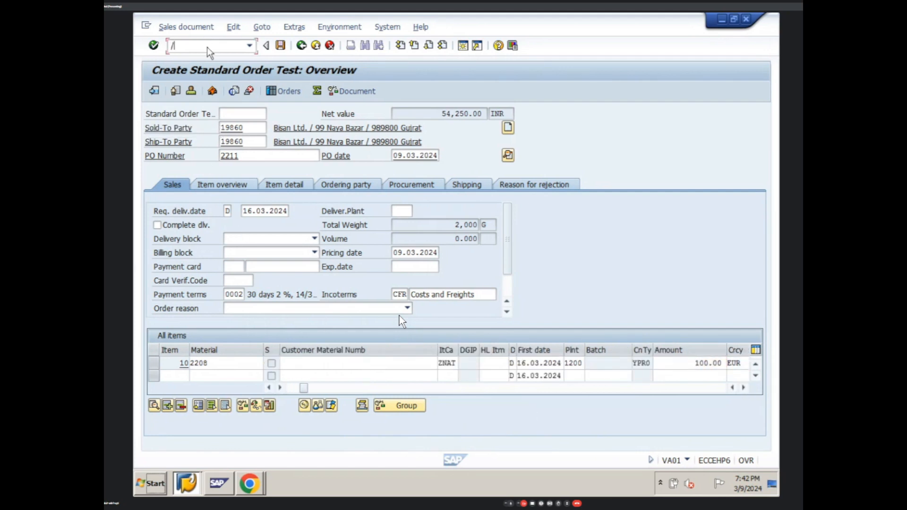
type("ov")
type("/0")
type("1")
key("Return")
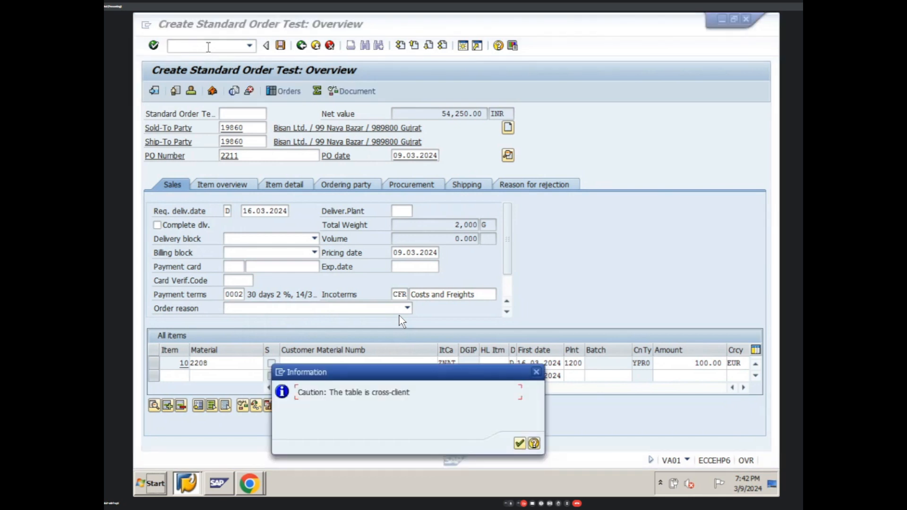
left_click(520, 444)
left_click(520, 444)
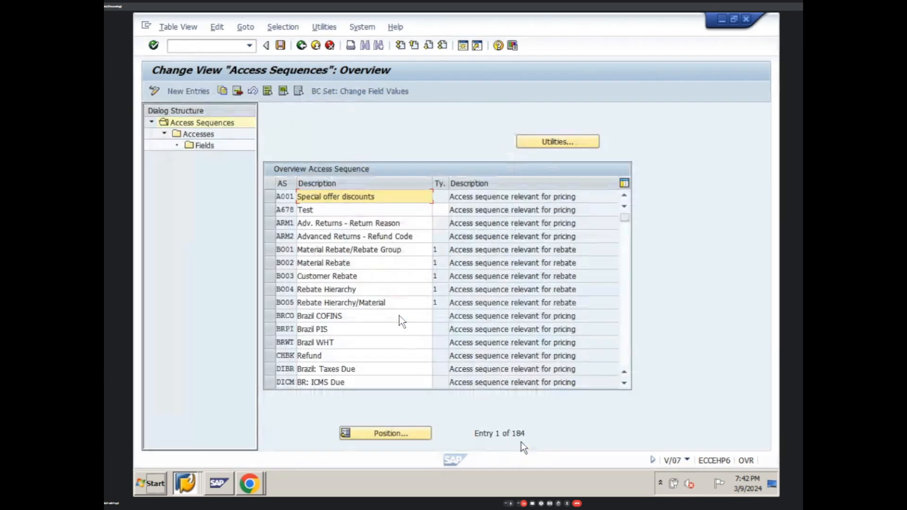
Locate access sequence ZPR0 and display its accesses, then return to the SAP Easy Access screen.
left_click(371, 434)
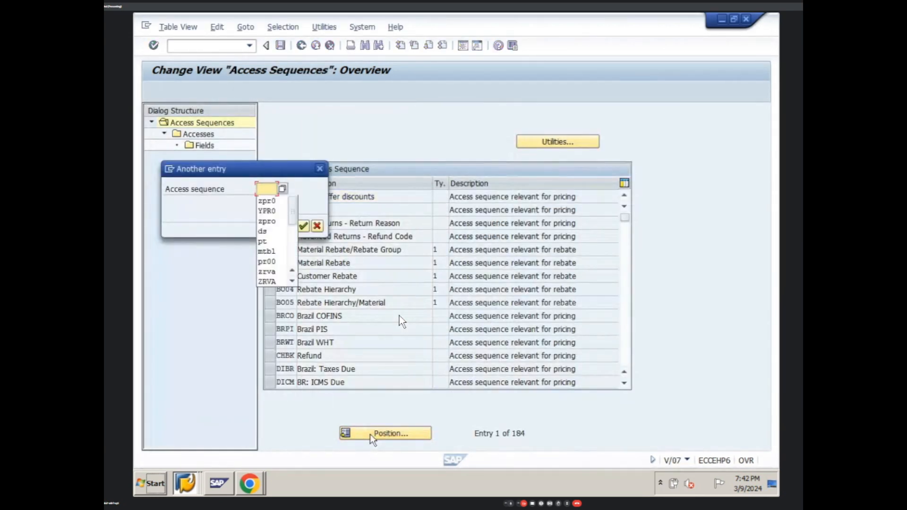
left_click(271, 201)
key("Return")
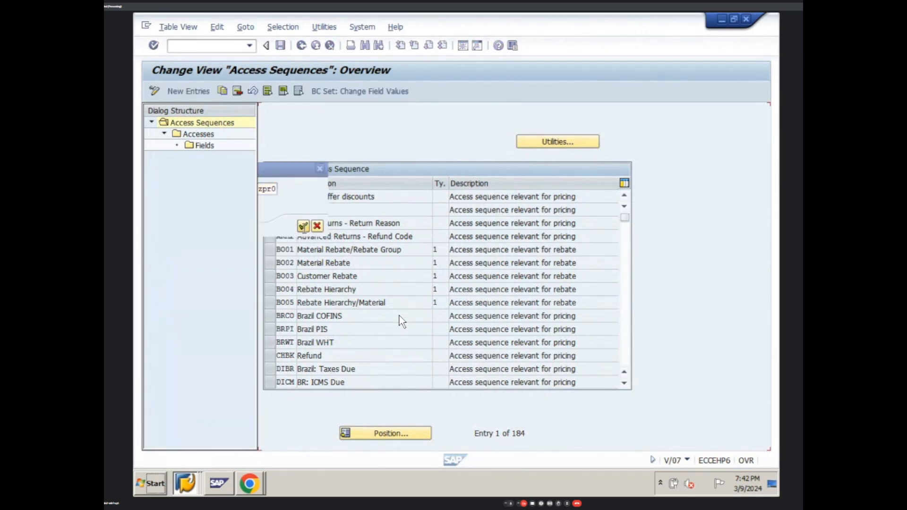
left_click(266, 198)
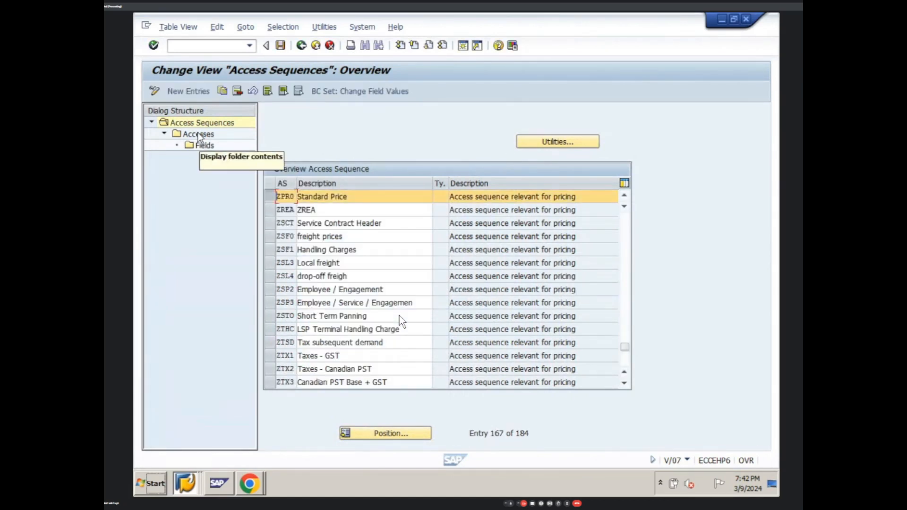
double_click(199, 134)
left_click(388, 169)
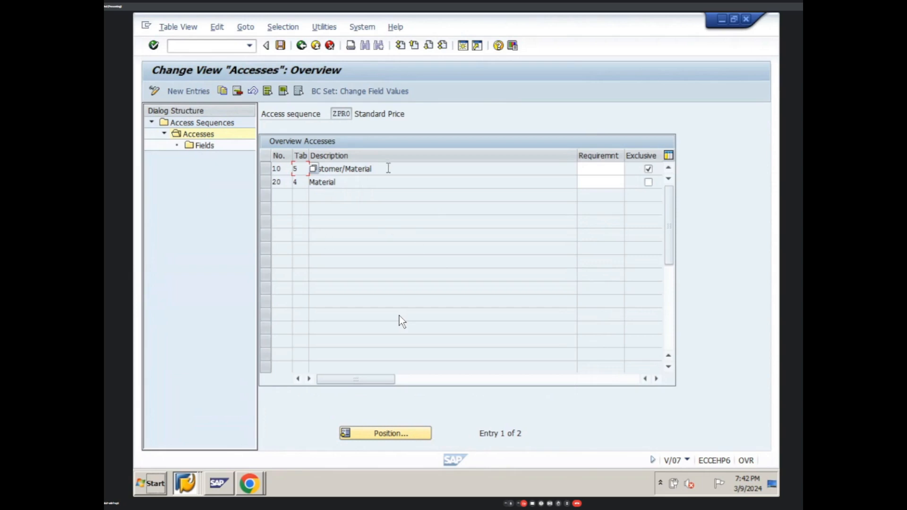
left_click(302, 45)
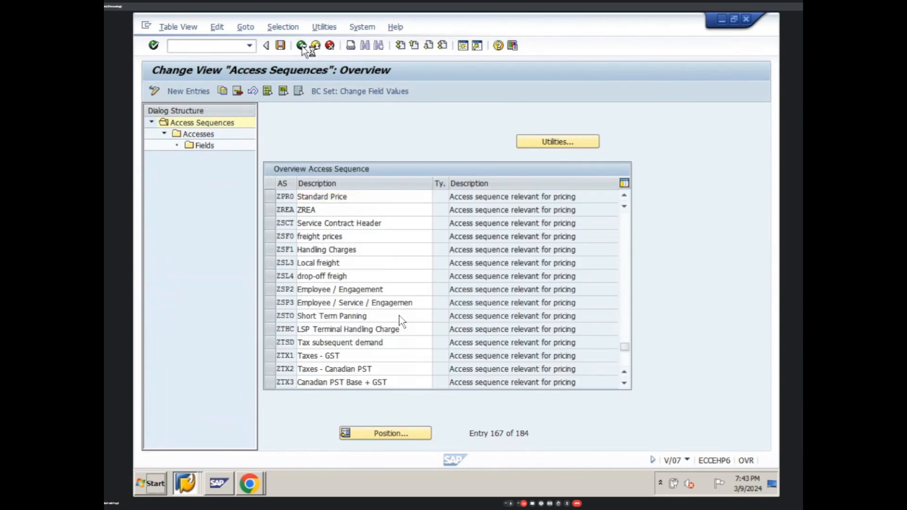
left_click(301, 46)
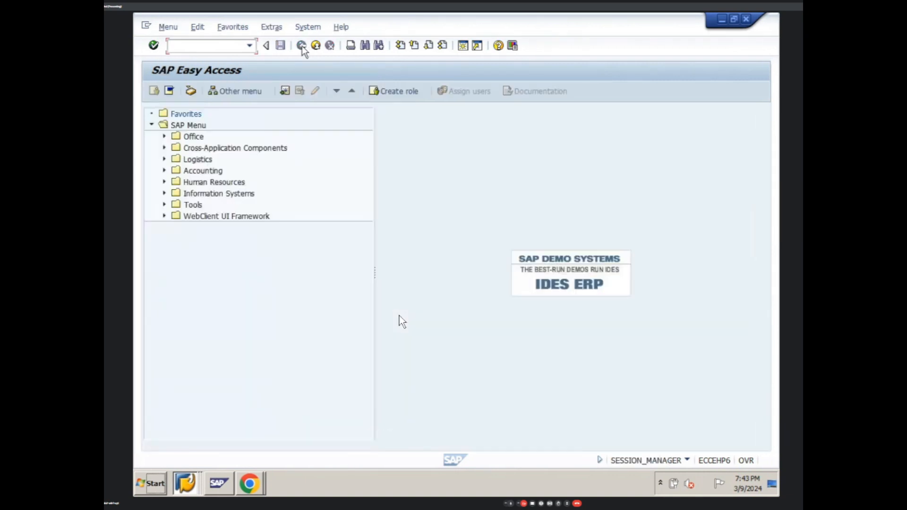
left_click(189, 477)
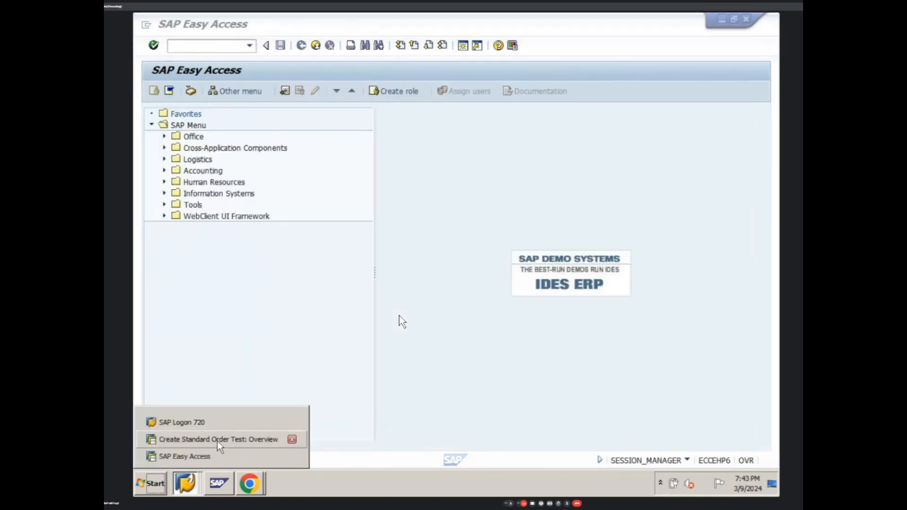
left_click(218, 441)
left_click(190, 482)
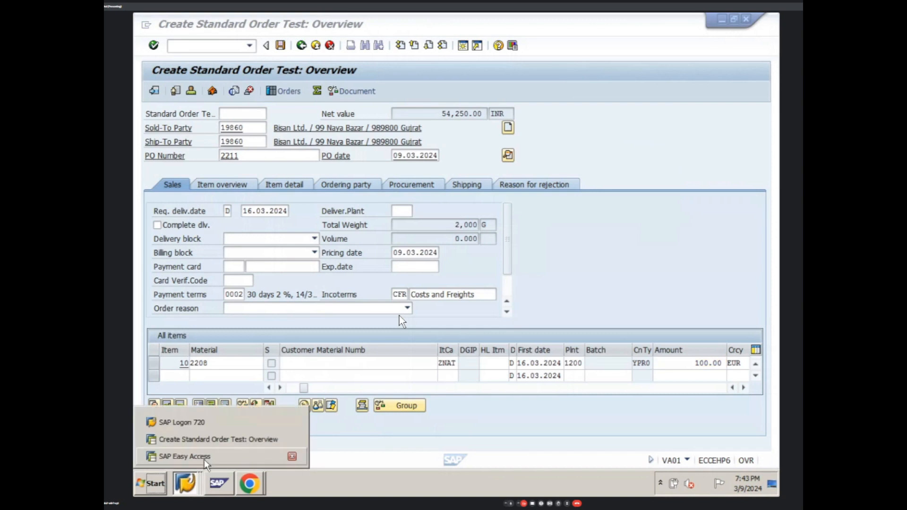
left_click(205, 456)
Start condition record creation (VK11) to view the key combinations of condition type YPR0, then leave without creating a record.
type("v/")
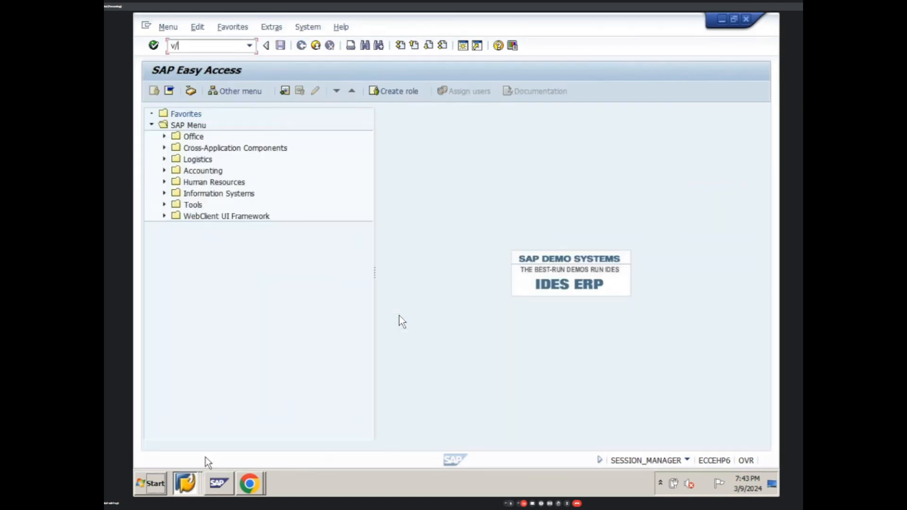
key("BackSpace")
type("k11")
key("Return")
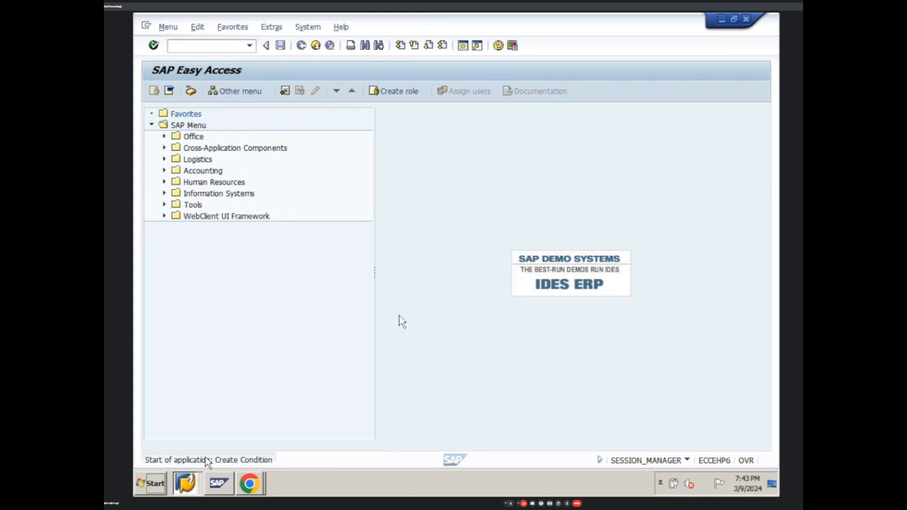
key("Return")
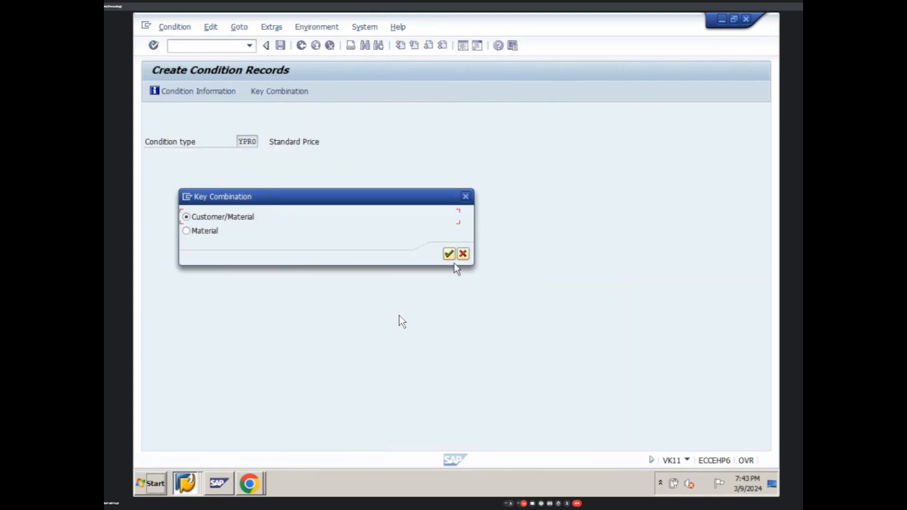
left_click(463, 254)
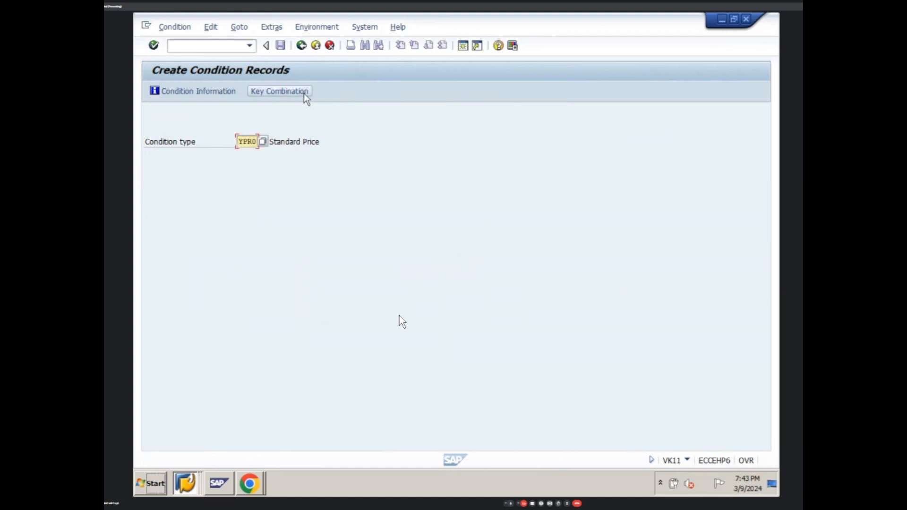
left_click(302, 46)
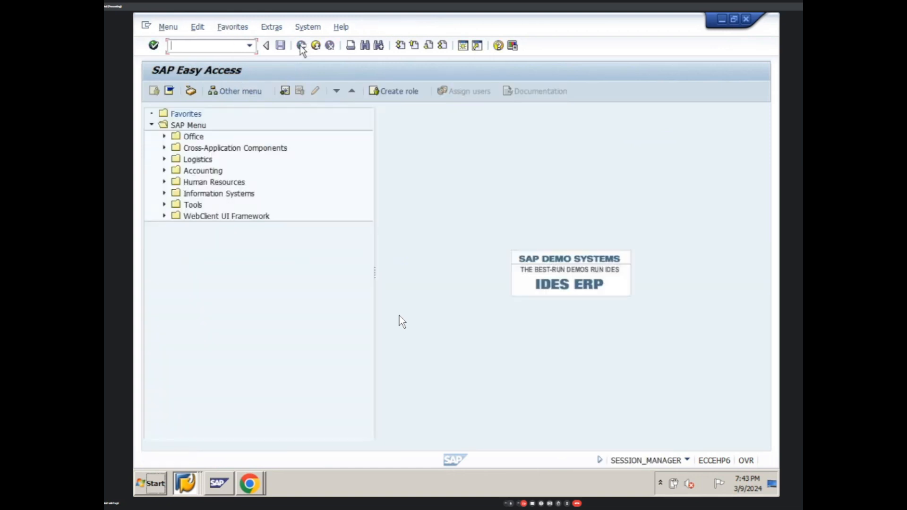
Switch to the standard order, open the pricing conditions of item 10 and check the details of the YPR0 standard price.
left_click(188, 485)
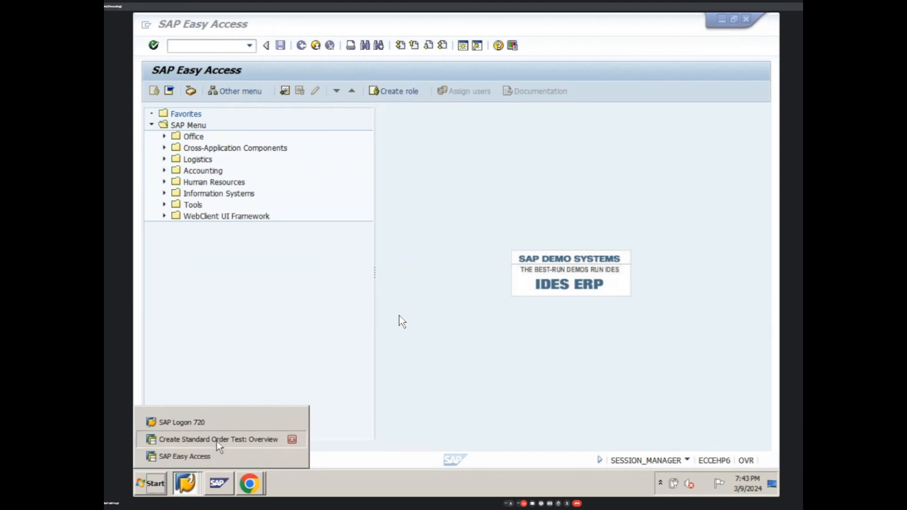
left_click(216, 440)
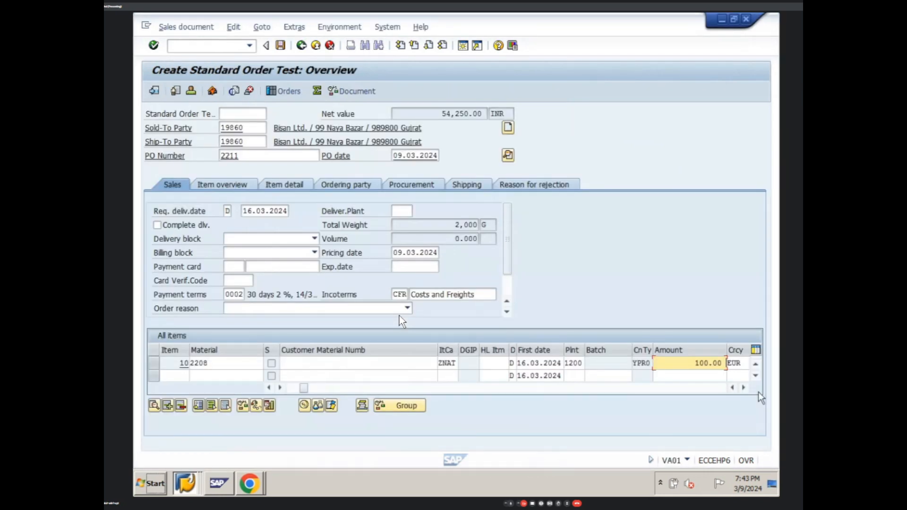
left_click(744, 388)
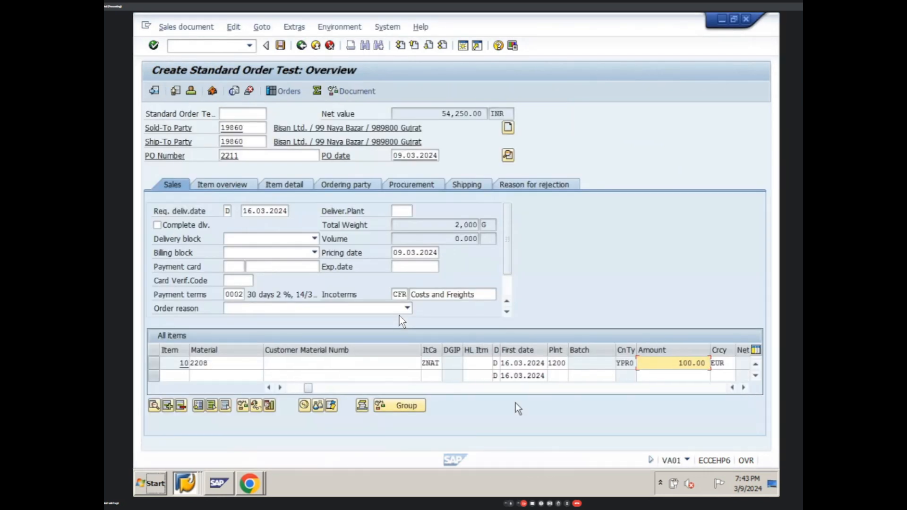
left_click(154, 363)
left_click(304, 405)
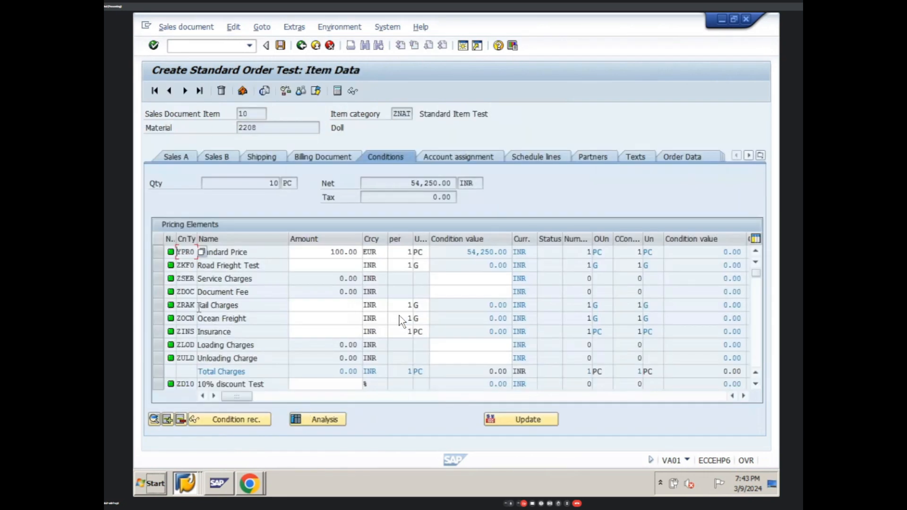
double_click(188, 252)
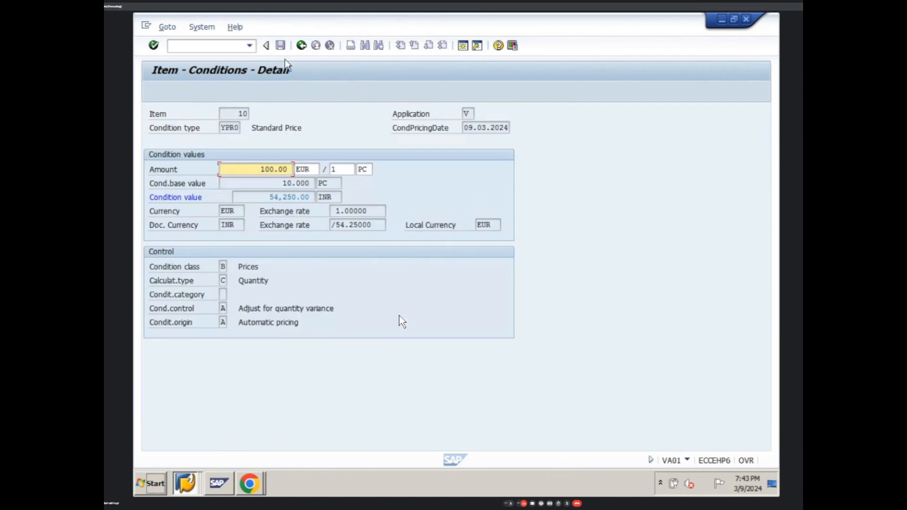
left_click(301, 46)
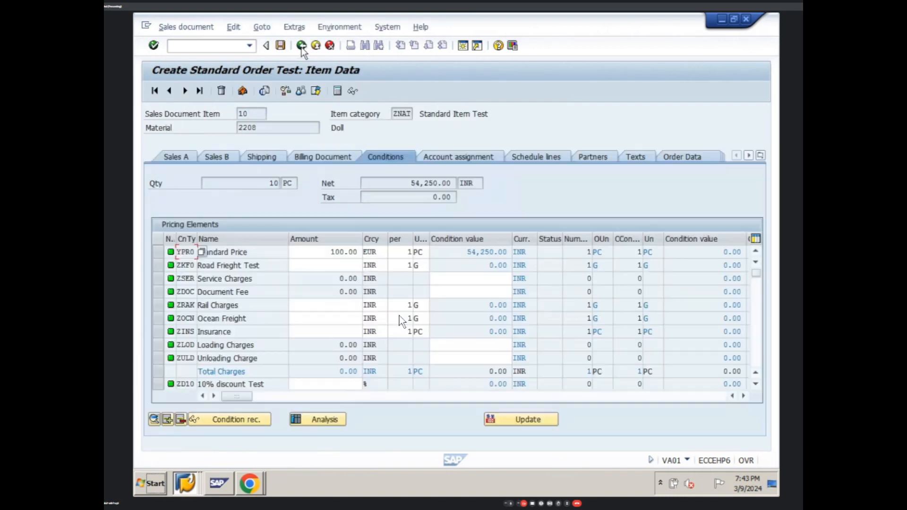
Run the pricing analysis from item 10's conditions and expand YPR0 down to its Customer/Material access.
left_click(158, 252)
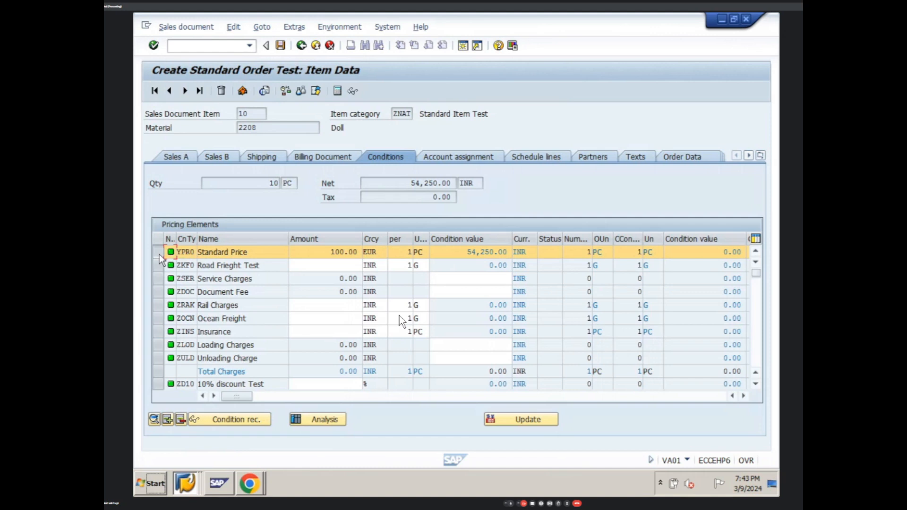
left_click(312, 418)
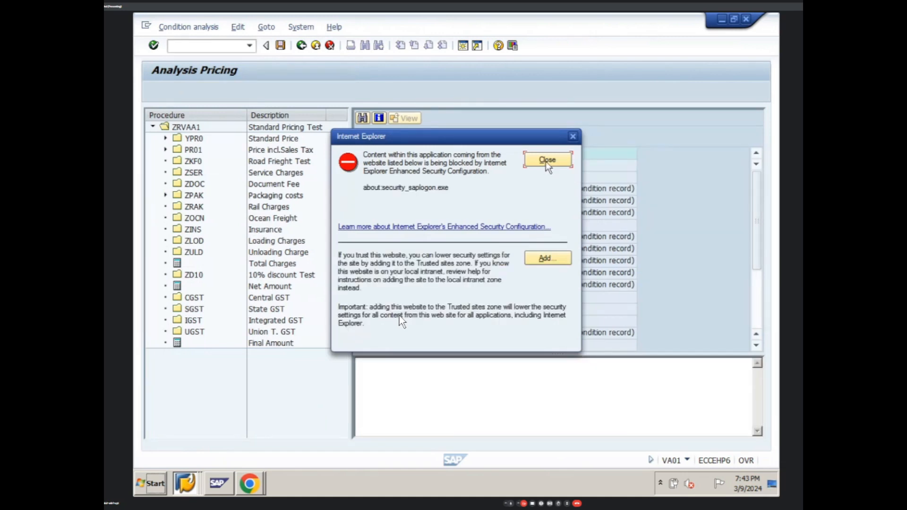
left_click(547, 161)
left_click(165, 138)
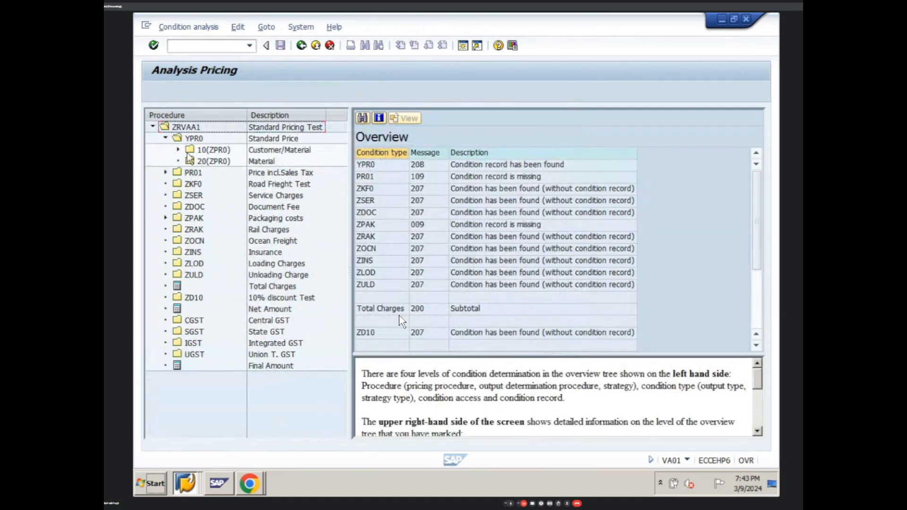
left_click(178, 150)
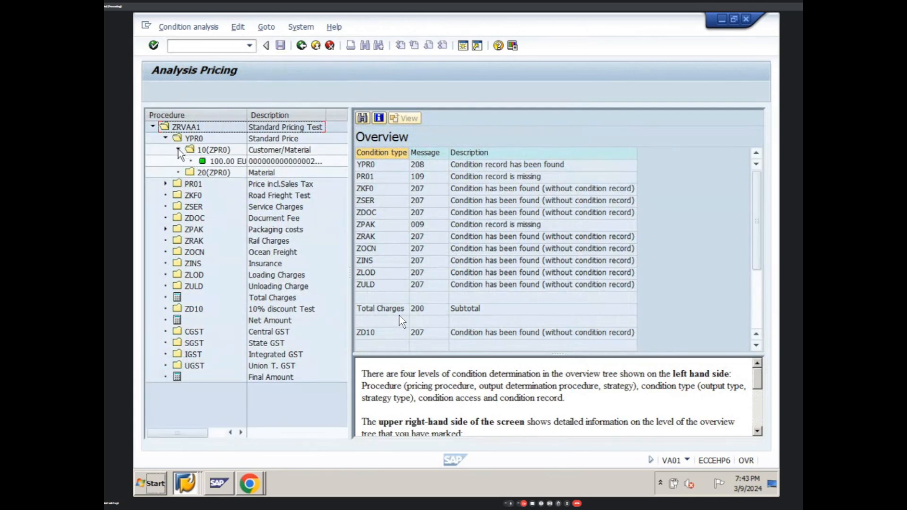
Display the condition record found under access 10 (Customer/Material) of YPR0, then return to the pricing analysis.
left_click(219, 151)
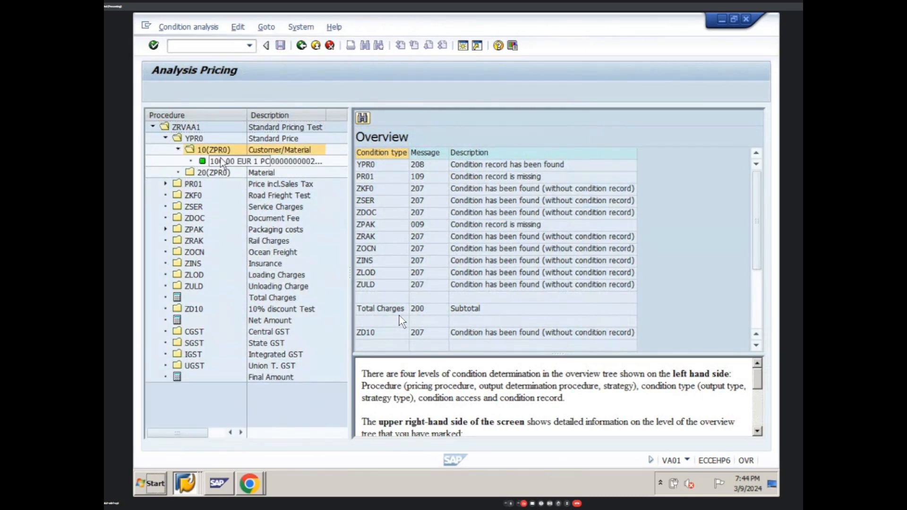
double_click(224, 161)
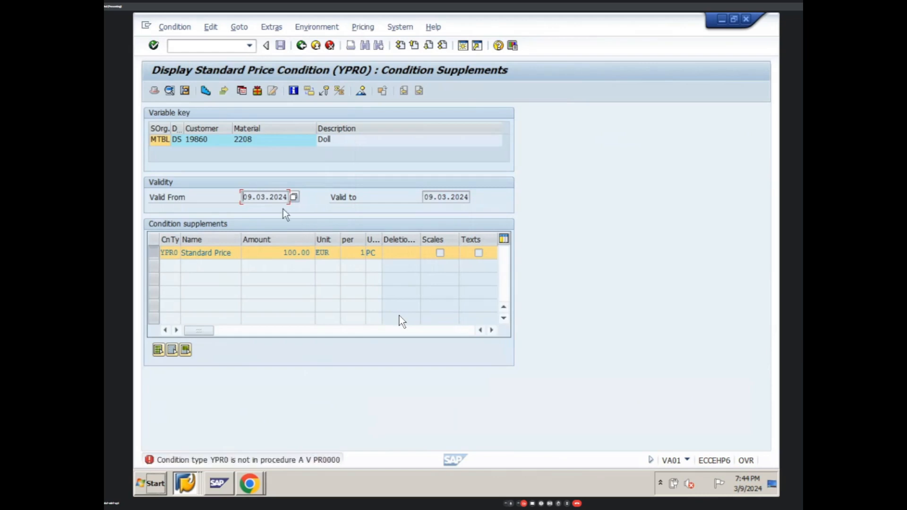
left_click(315, 45)
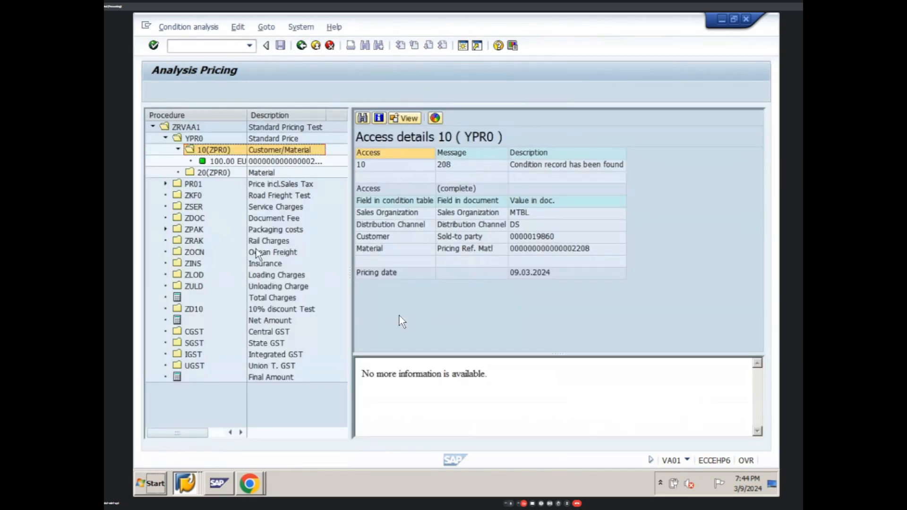
Check the details of access 20 (Material) of YPR0, then reopen and leave the Customer/Material condition record.
left_click(205, 172)
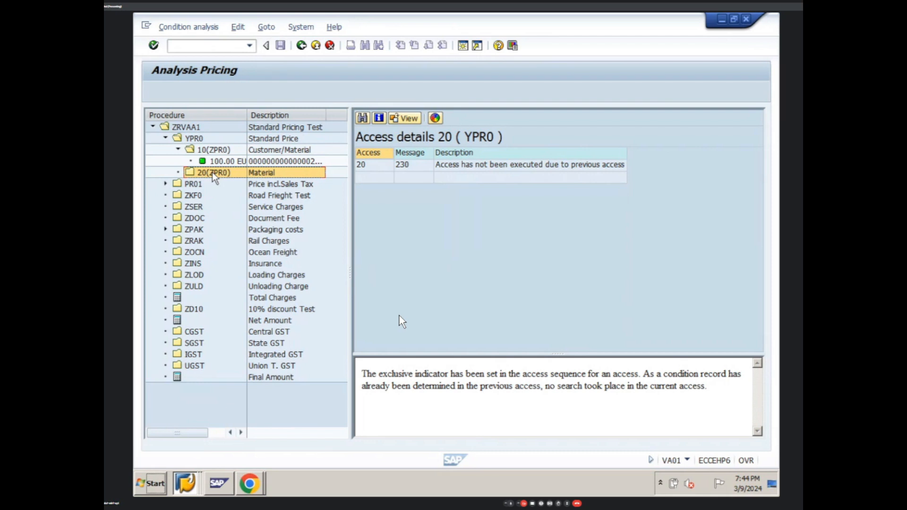
double_click(215, 161)
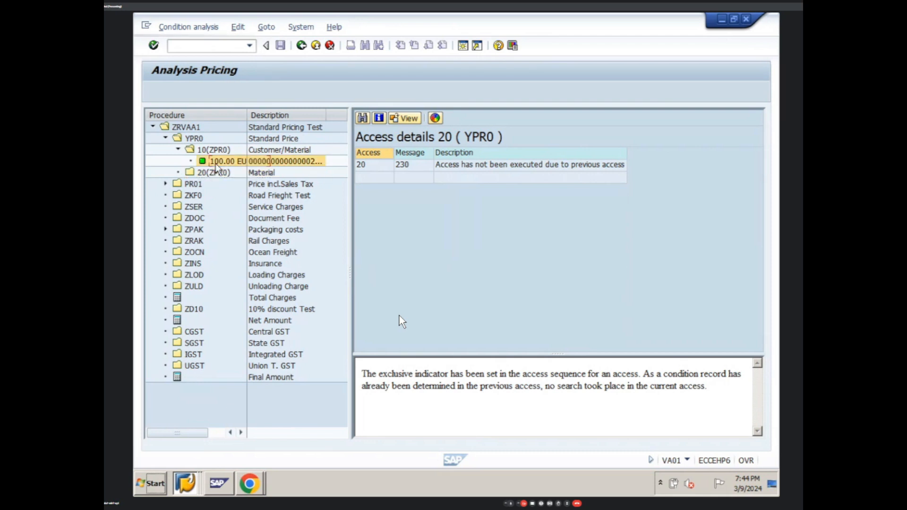
left_click(301, 47)
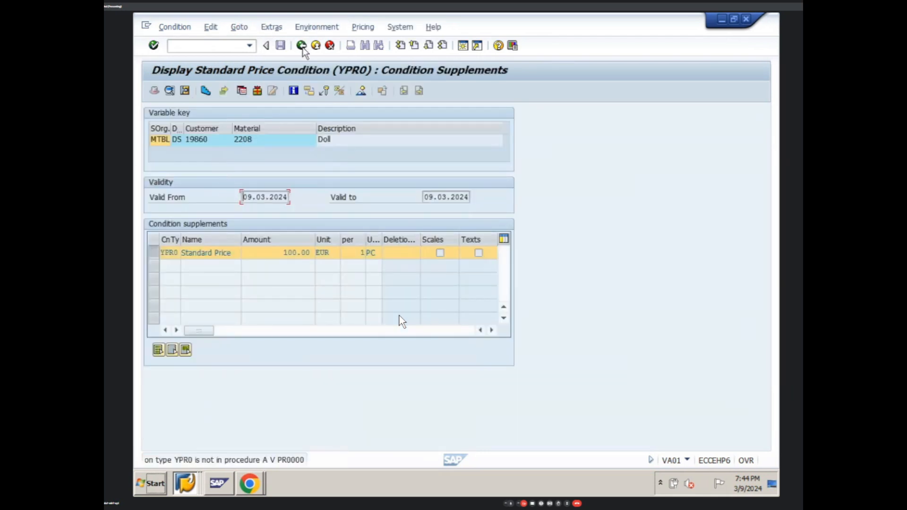
Leave the condition record, check the details of YPR0's Customer/Material access 10, and exit the sales order without saving.
left_click(316, 45)
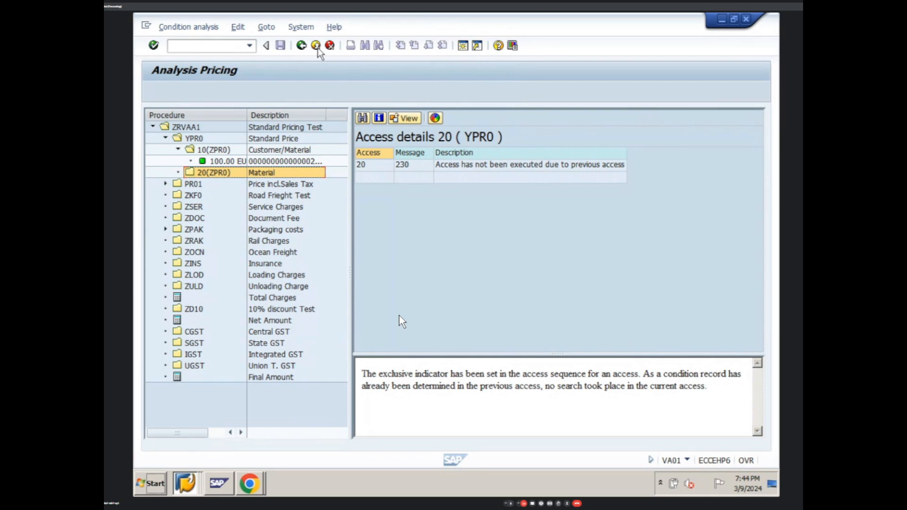
left_click(211, 150)
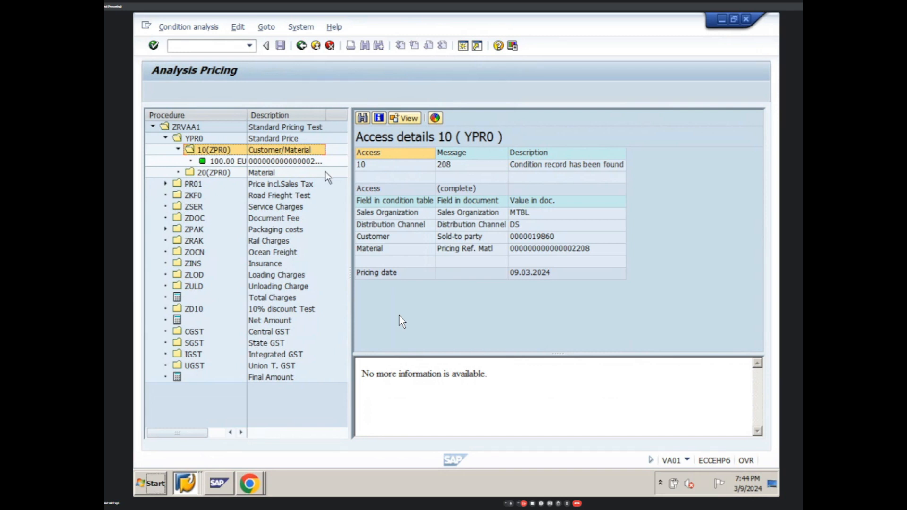
left_click(301, 45)
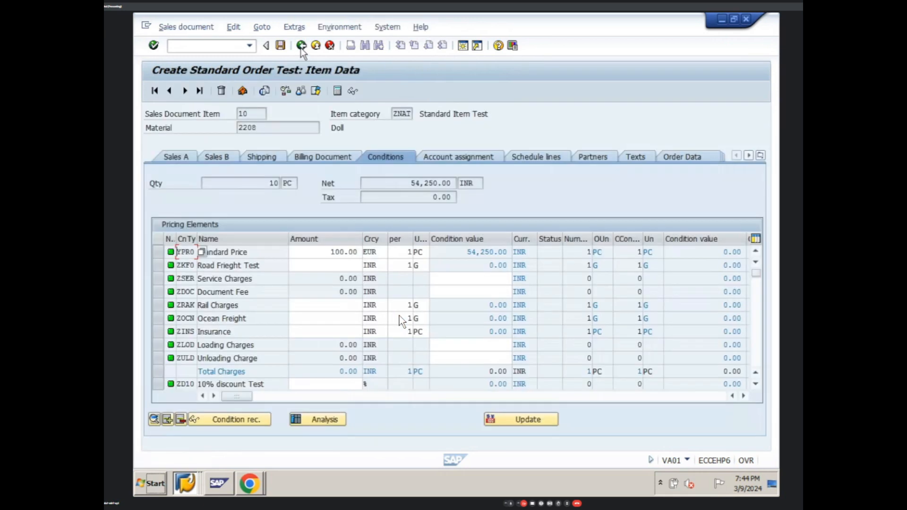
left_click(301, 46)
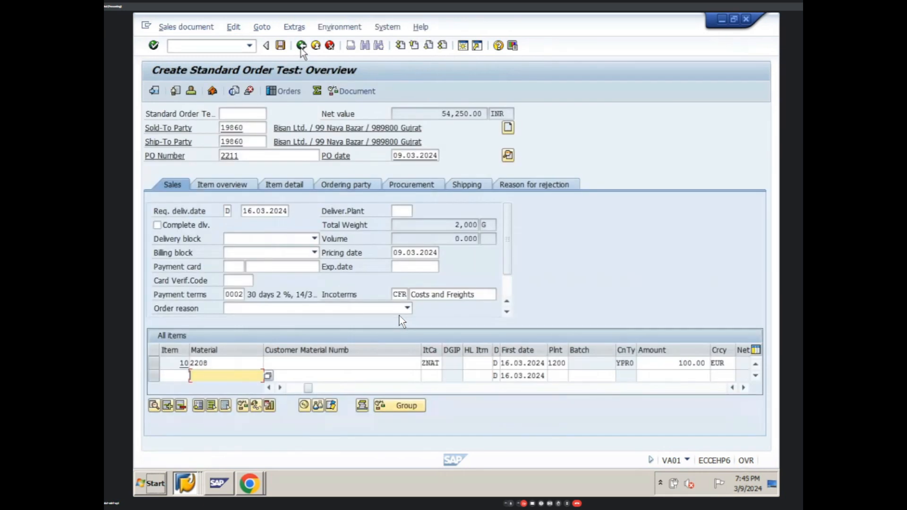
left_click(315, 46)
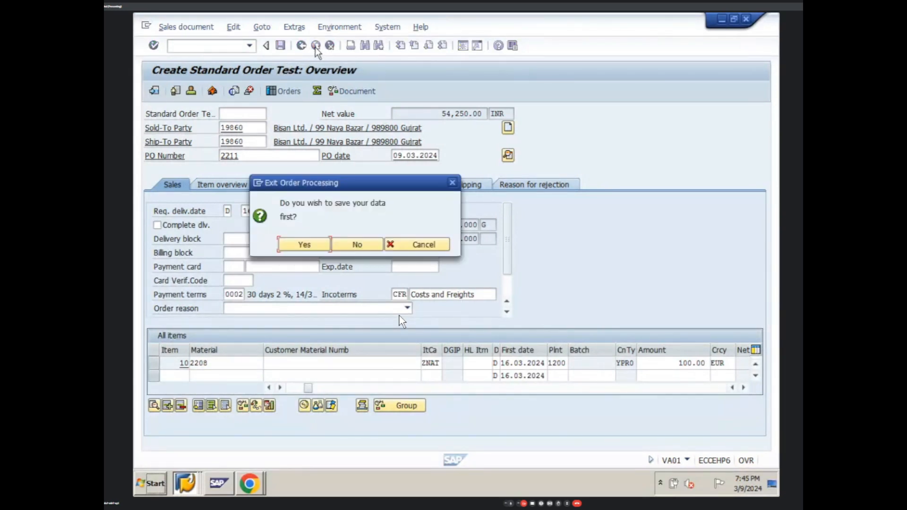
left_click(347, 243)
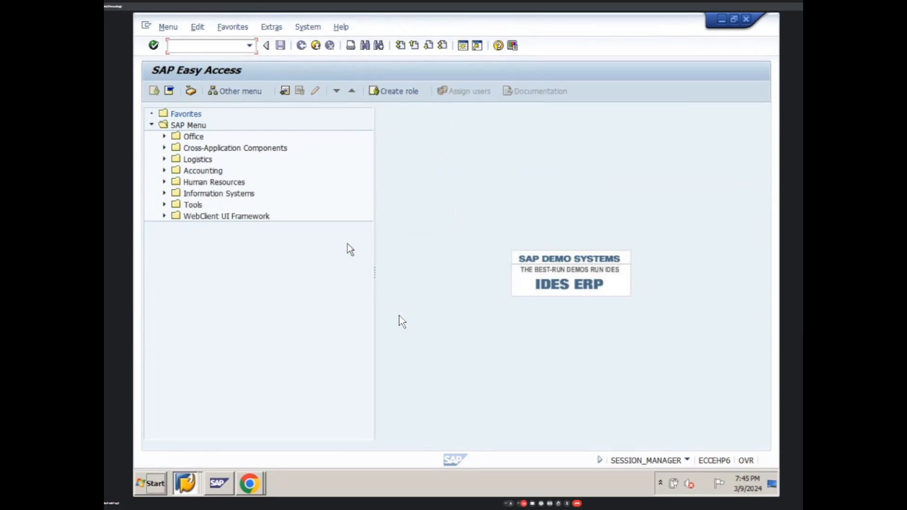
Start another standard order with VA01, enter Basu Ltd's customer number as sold-to party and accept the proposed ship-to party.
type("va01")
key("Return")
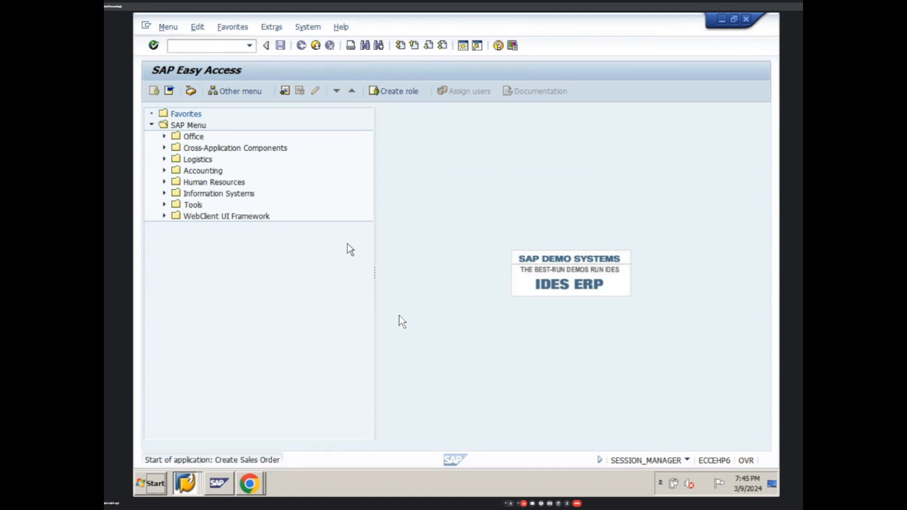
key("Return")
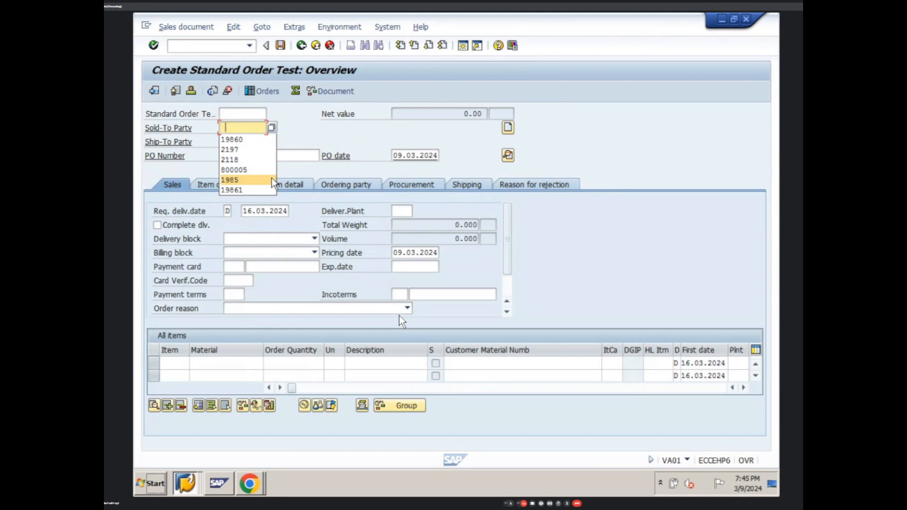
left_click(268, 189)
key("Return")
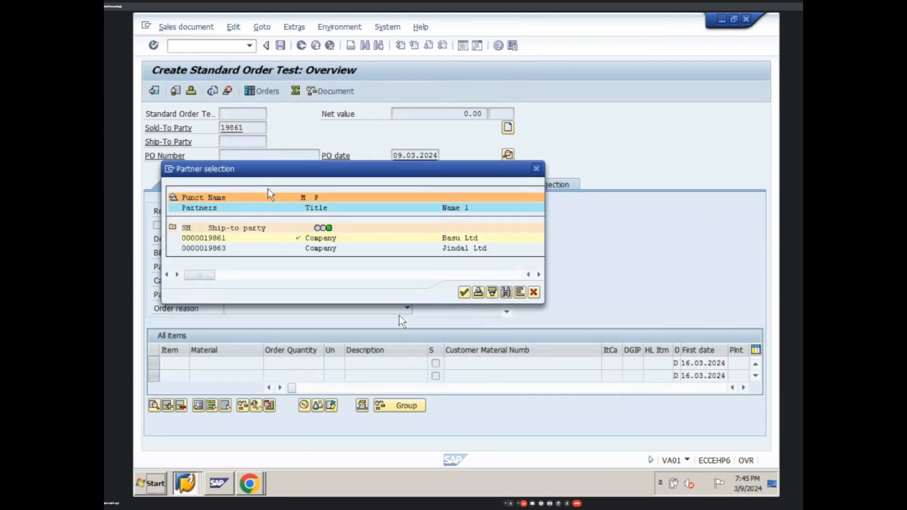
key("Return")
Try to enter the PO number and order 10 units of material 2208, then exit the order without saving.
left_click(262, 154)
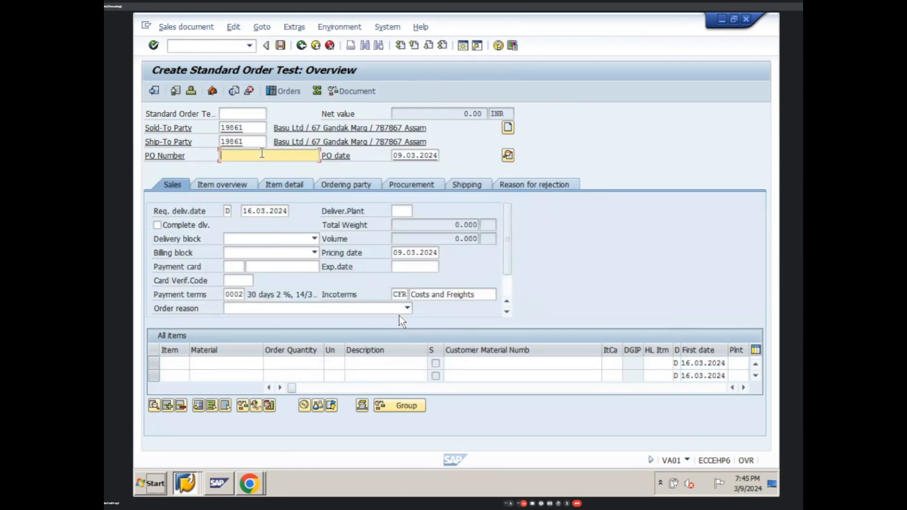
left_click(262, 155)
left_click(259, 169)
left_click(228, 363)
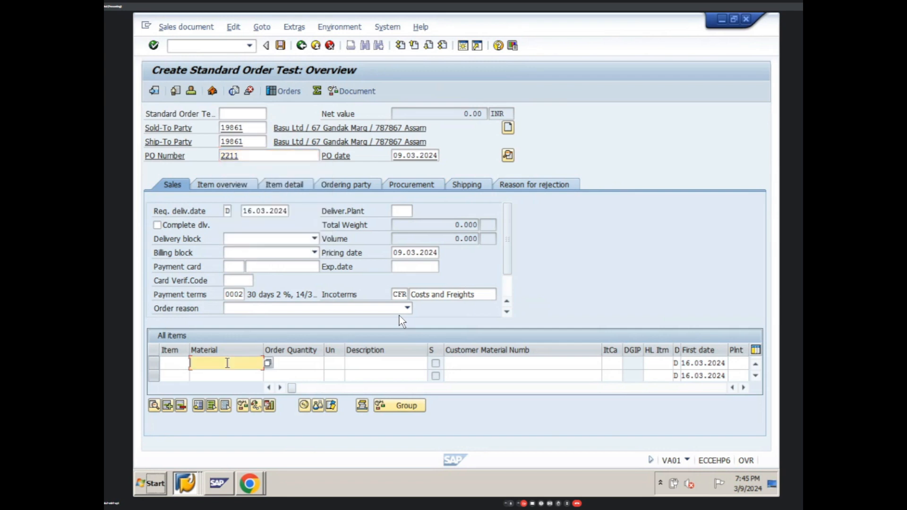
left_click(228, 363)
left_click(226, 372)
key("Tab")
type("1")
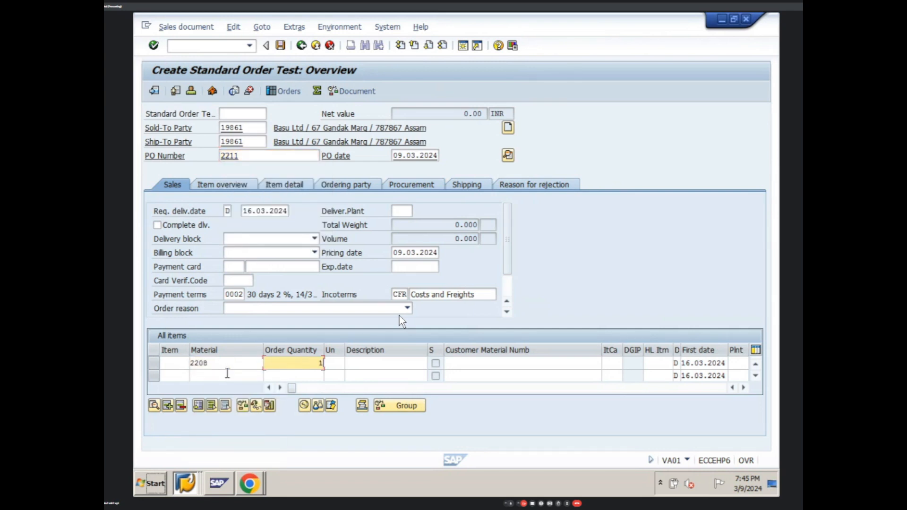
type("0")
key("Return")
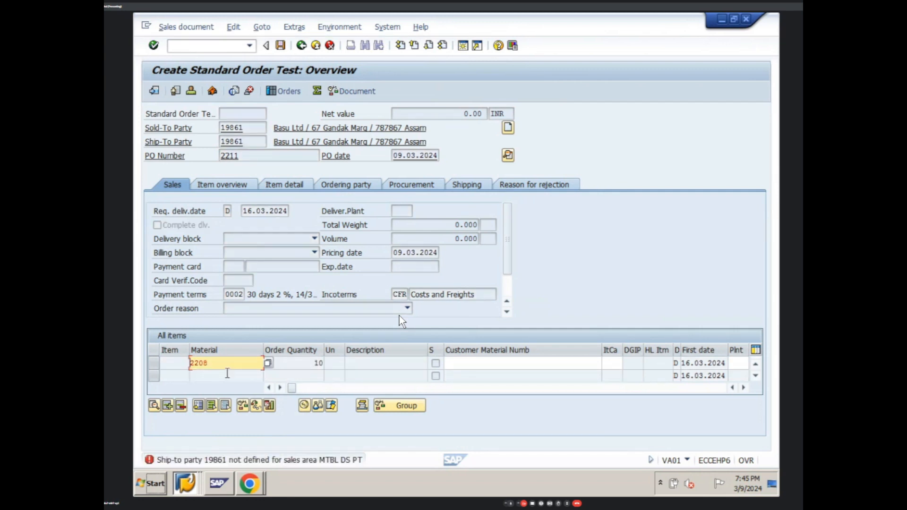
left_click(315, 46)
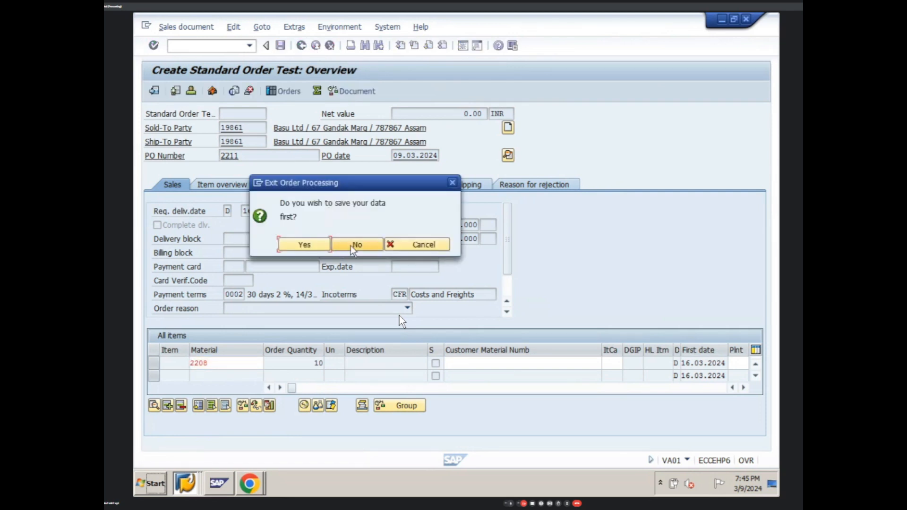
left_click(356, 245)
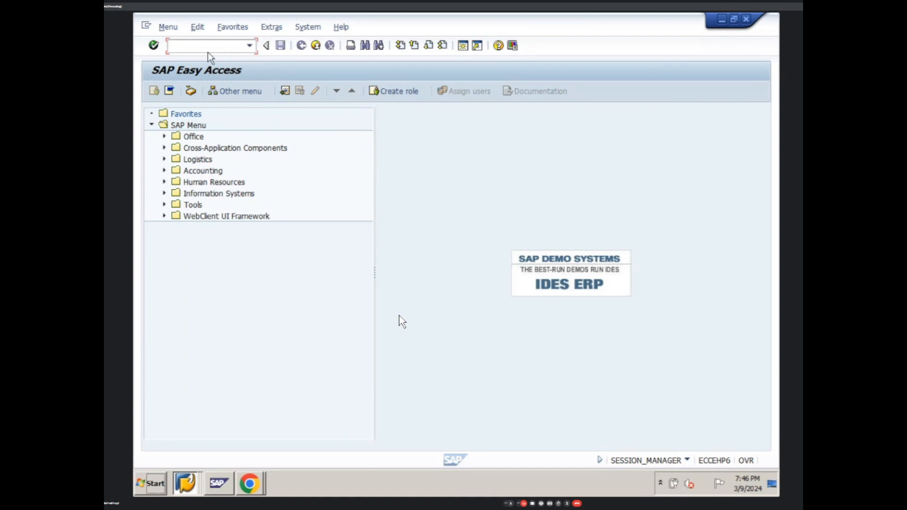
Browse the SAP Reference IMG in SPRO under Sales and Distribution down to Sales Documents, then leave customizing.
type("spro")
key("Return")
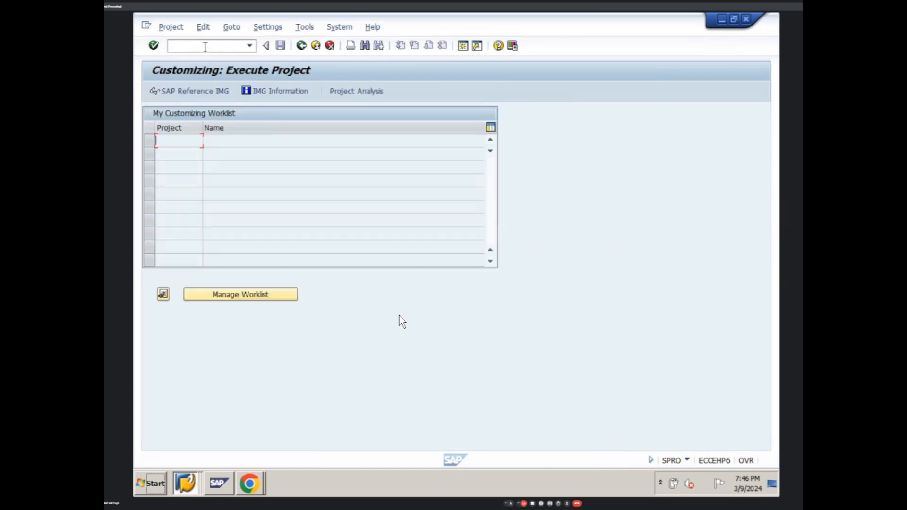
left_click(202, 94)
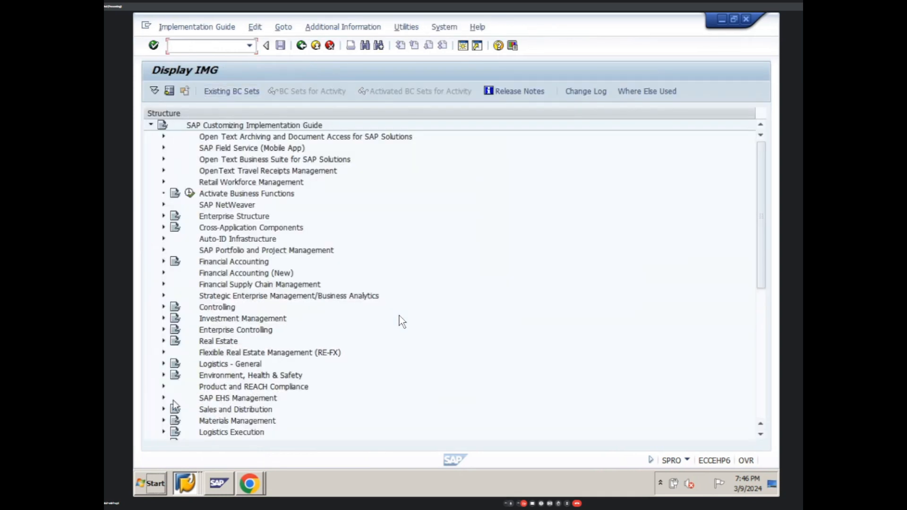
left_click(164, 410)
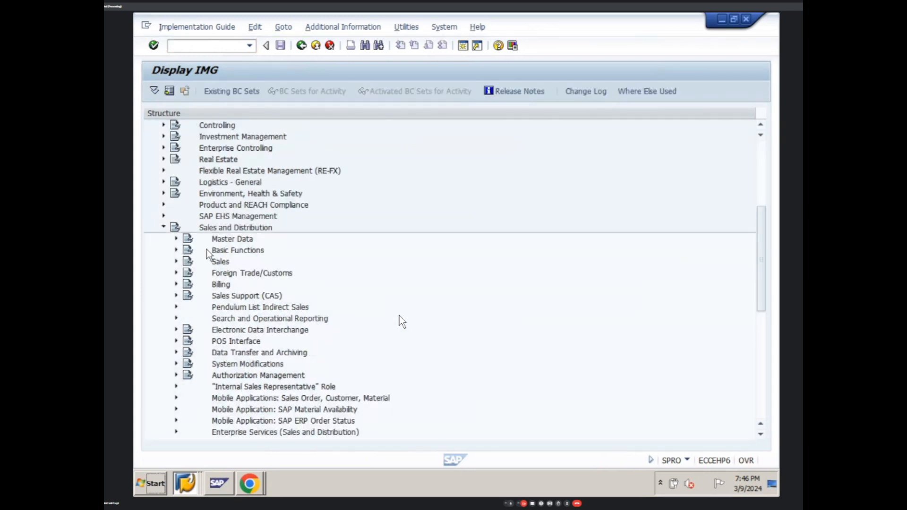
left_click(176, 261)
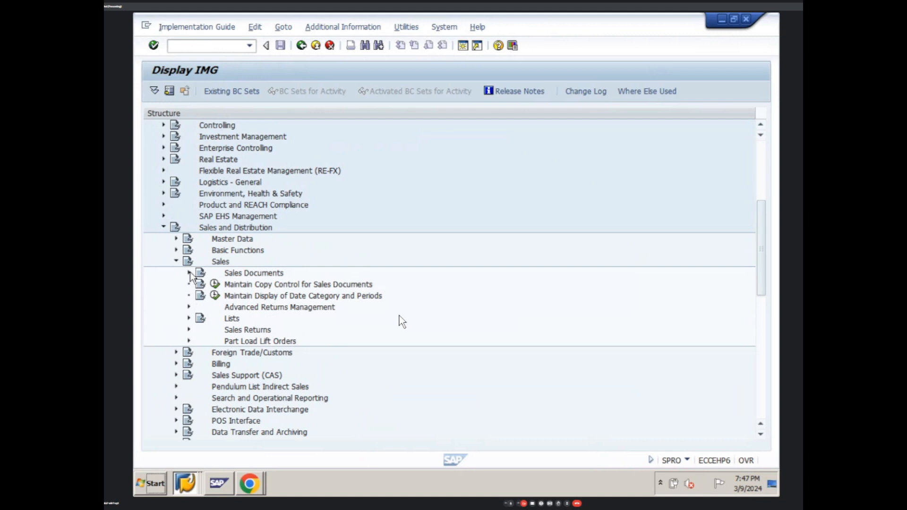
left_click(189, 274)
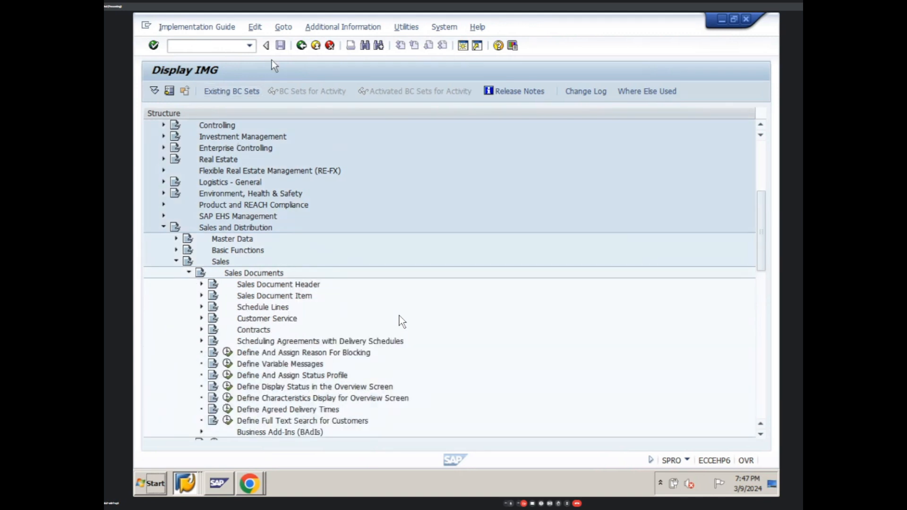
left_click(177, 262)
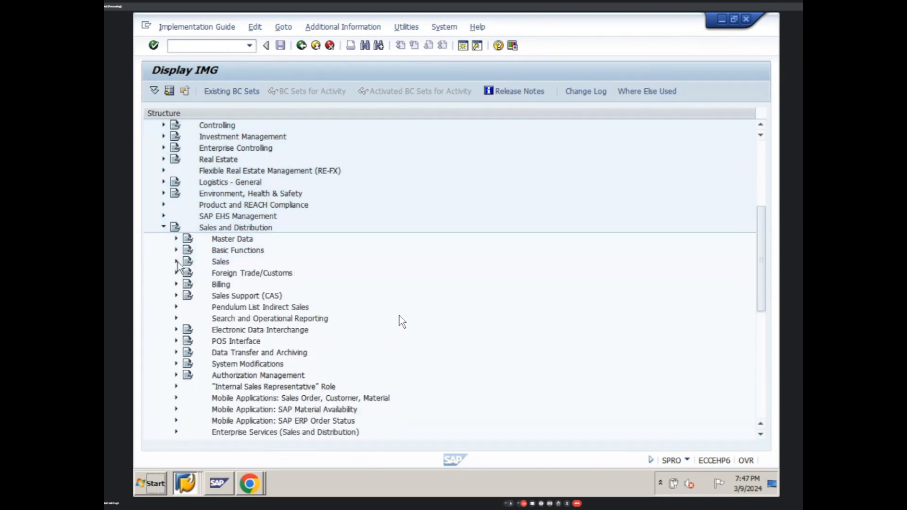
left_click(163, 228)
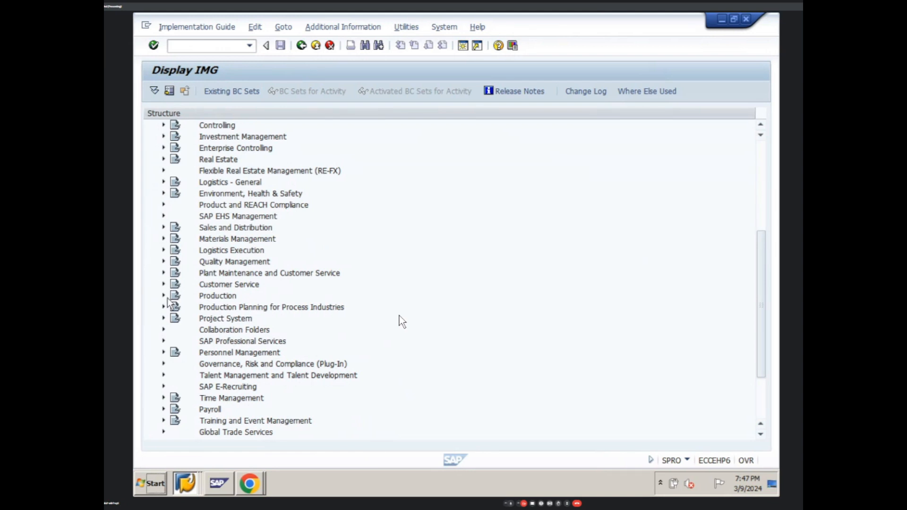
left_click(301, 45)
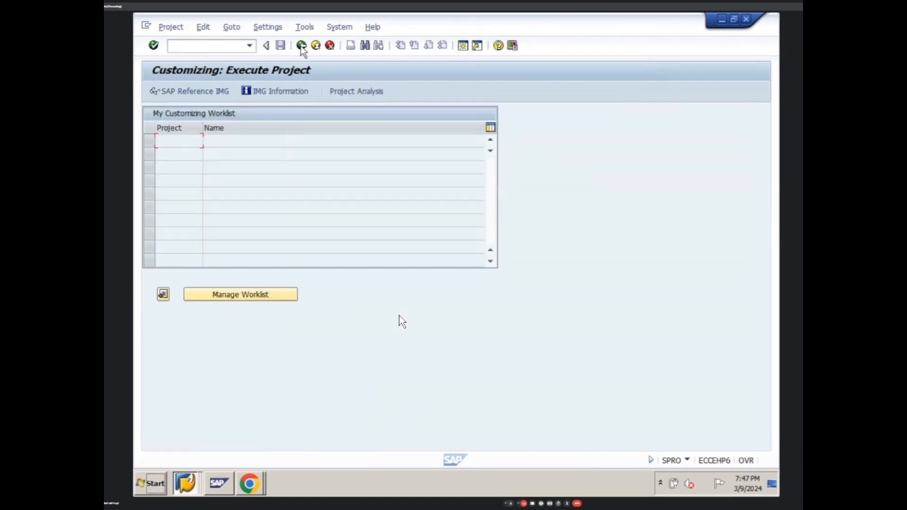
left_click(301, 45)
type("mm")
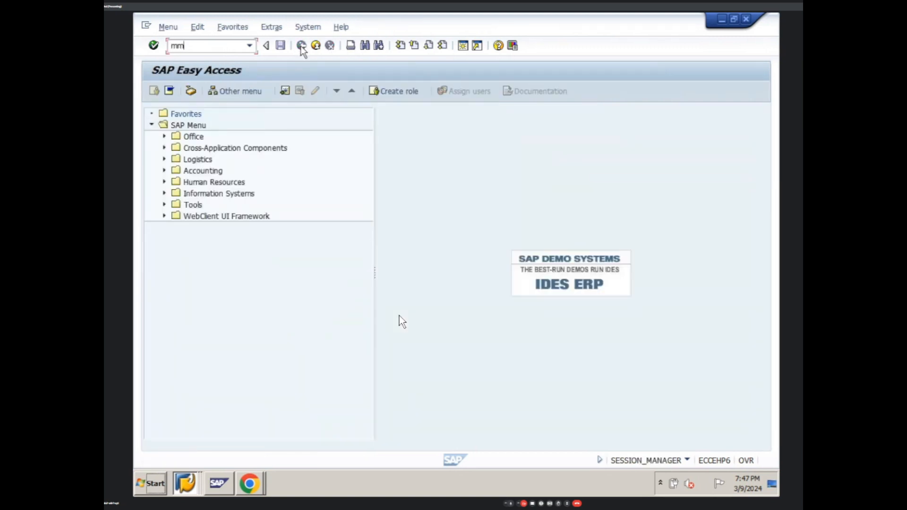
type("02")
key("BackSpace")
key("BackSpace")
key("BackSpace")
key("BackSpace")
type("xd01")
key("Return")
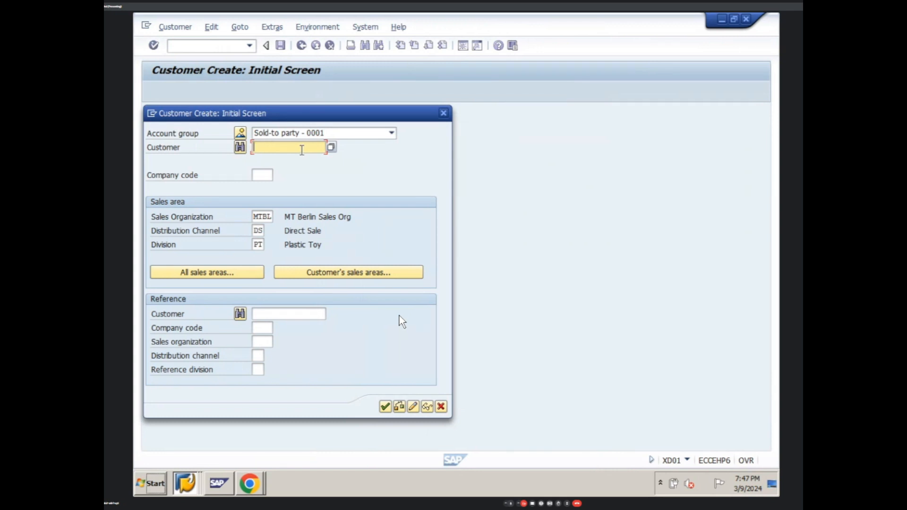
left_click(443, 115)
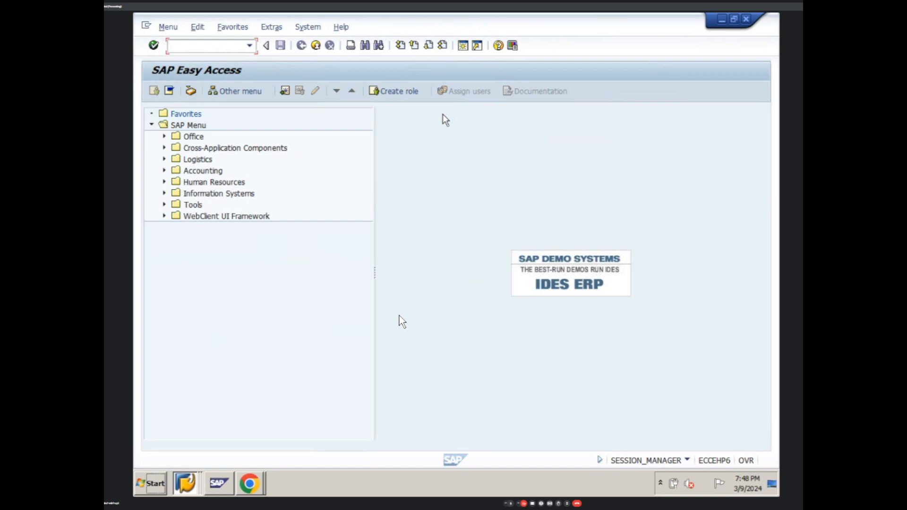
Run the VCUST customer list for sales organization MTBL, distribution channel DS and division PT without restricting the customer number.
type("d")
key("BackSpace")
type("vcust")
key("Return")
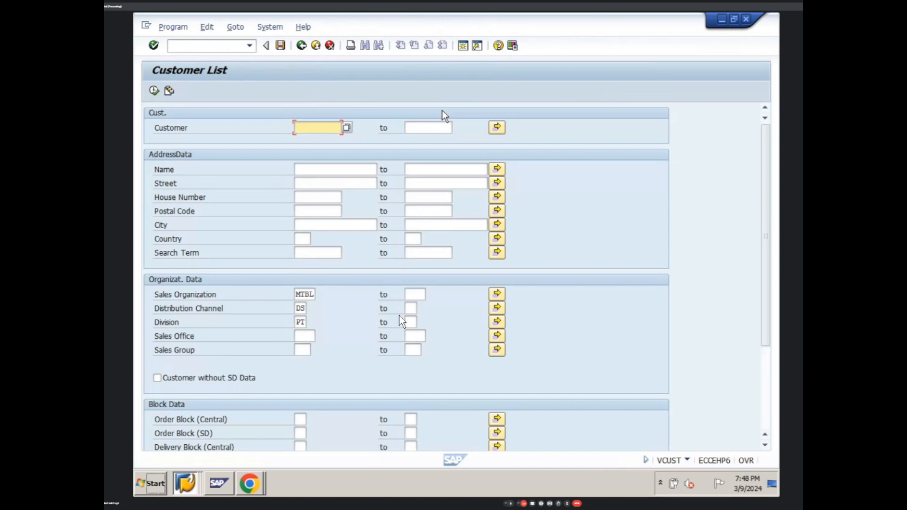
type("198")
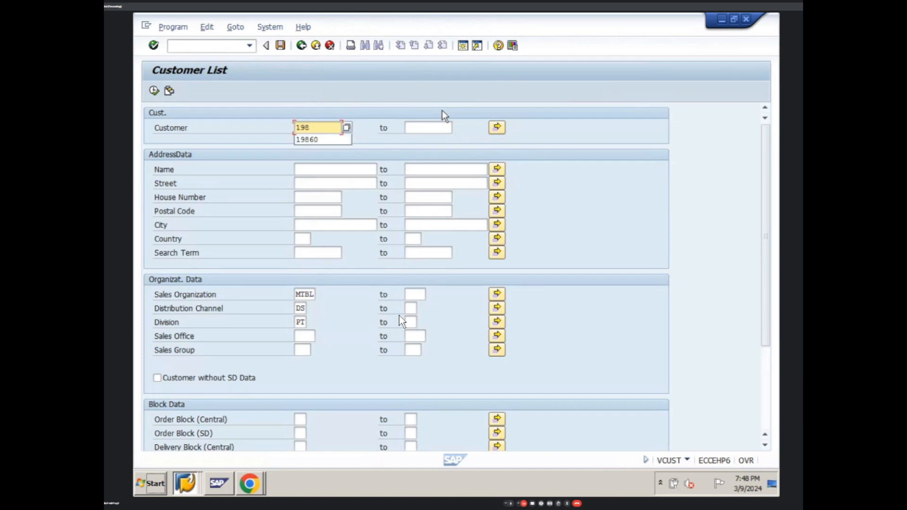
key("BackSpace")
key("BackSpace")
key("BackSpace")
left_click(221, 180)
left_click(154, 91)
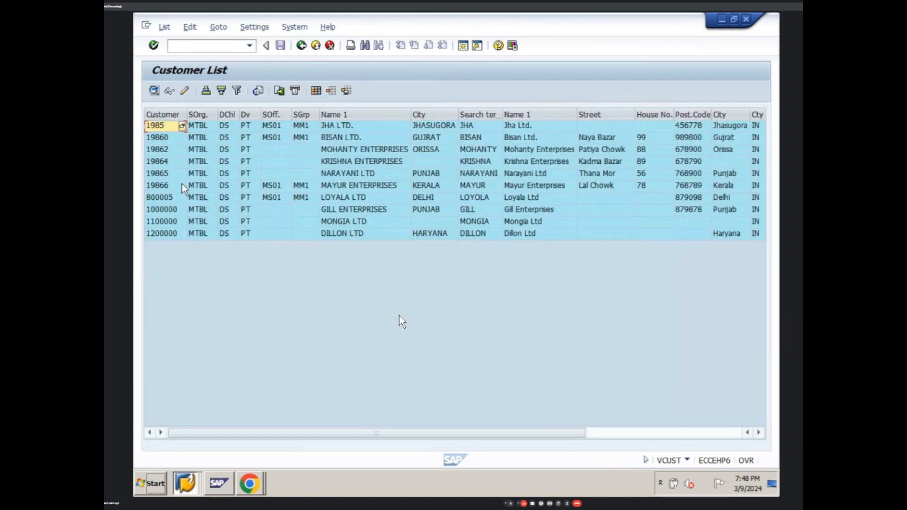
Examine the listed customers for one to use in the order and select Jha Ltd.
left_click(175, 142)
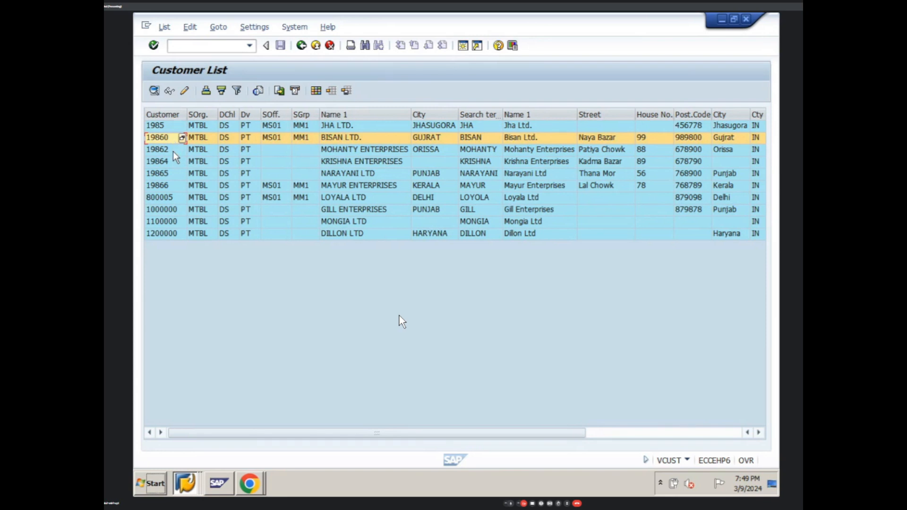
left_click(173, 150)
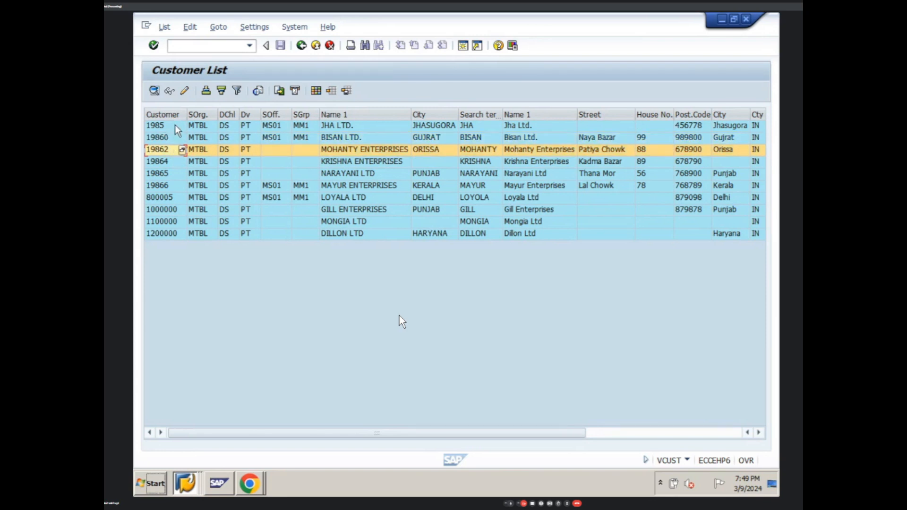
left_click(175, 129)
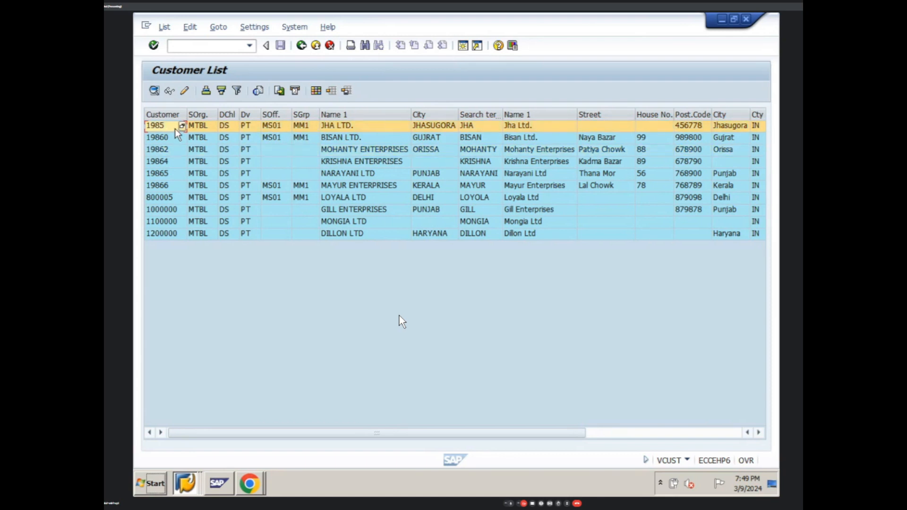
Start a new standard order with VA01 and enter Jha Ltd.'s customer number as sold-to party.
left_click(224, 47)
type("/")
type("nva05")
key("Return")
key("Return")
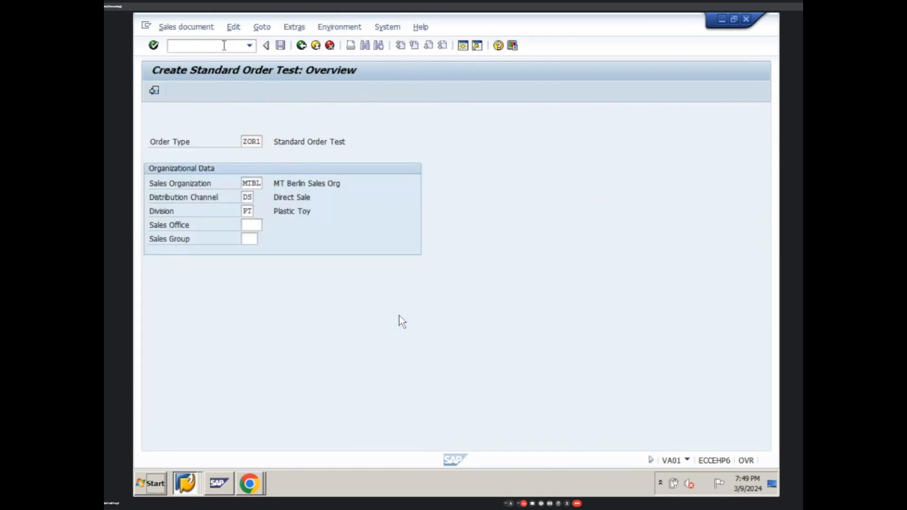
type("198")
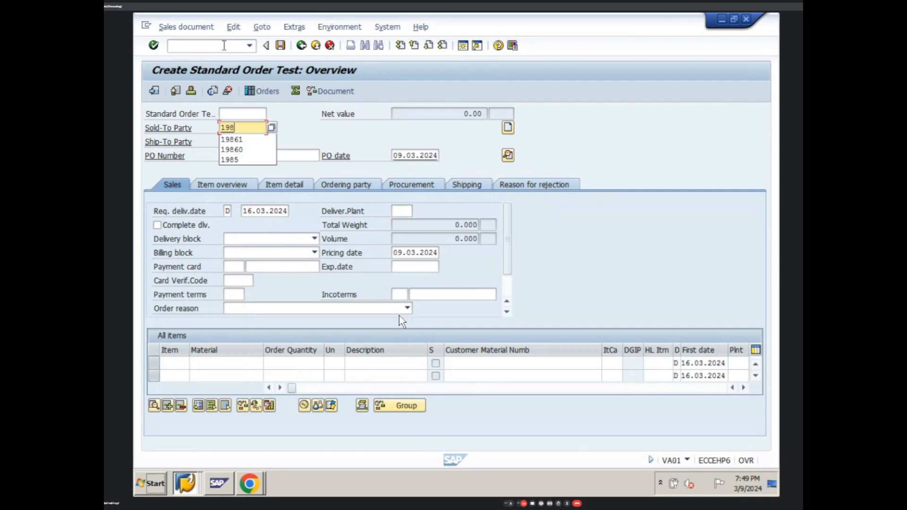
type("5")
key("Return")
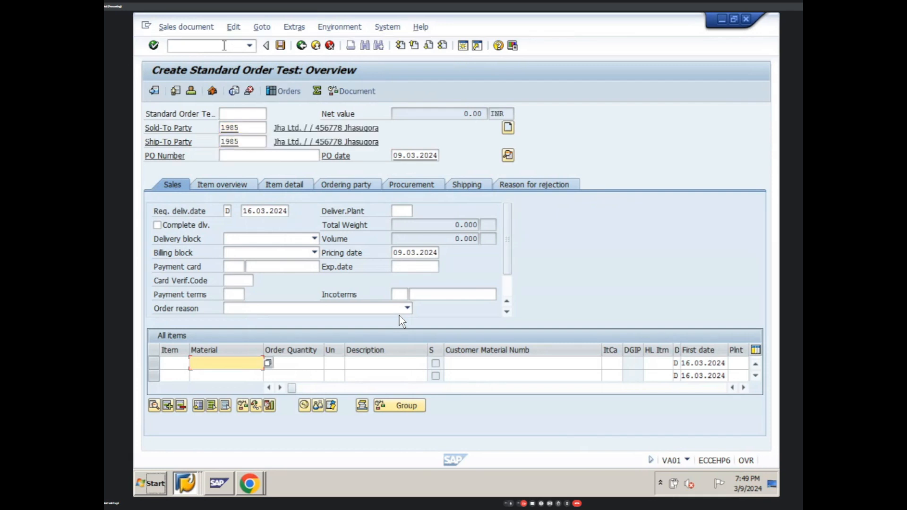
Add material 2208 with order quantity 10 to the order and check the item's YPR0 amount.
type("2208")
key("Tab")
type("10")
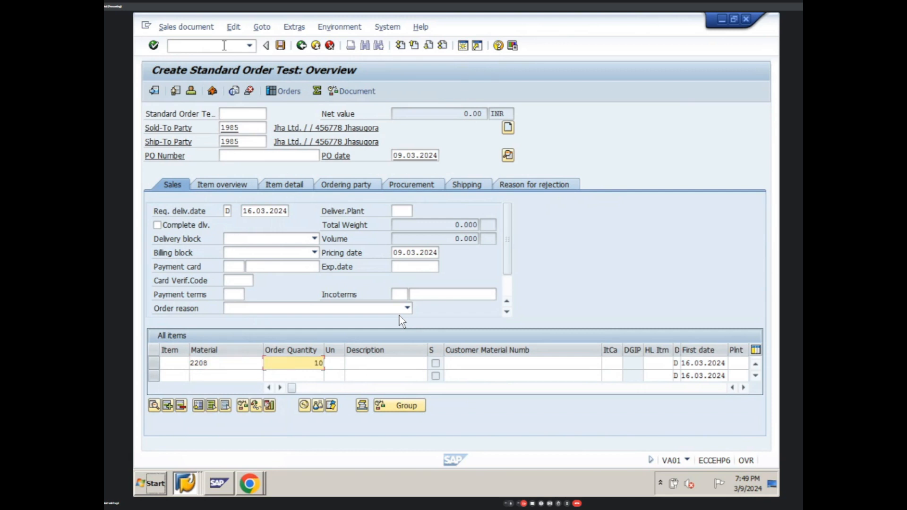
key("Return")
key("Return")
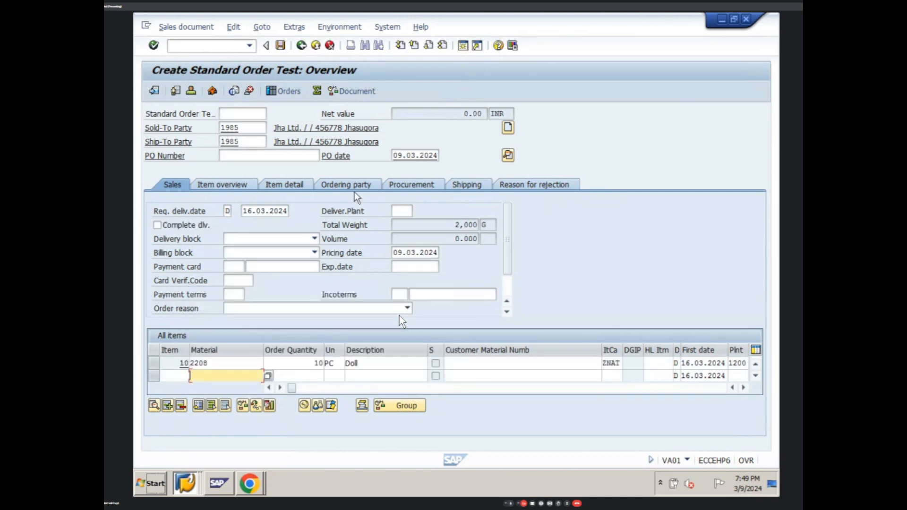
left_click(744, 388)
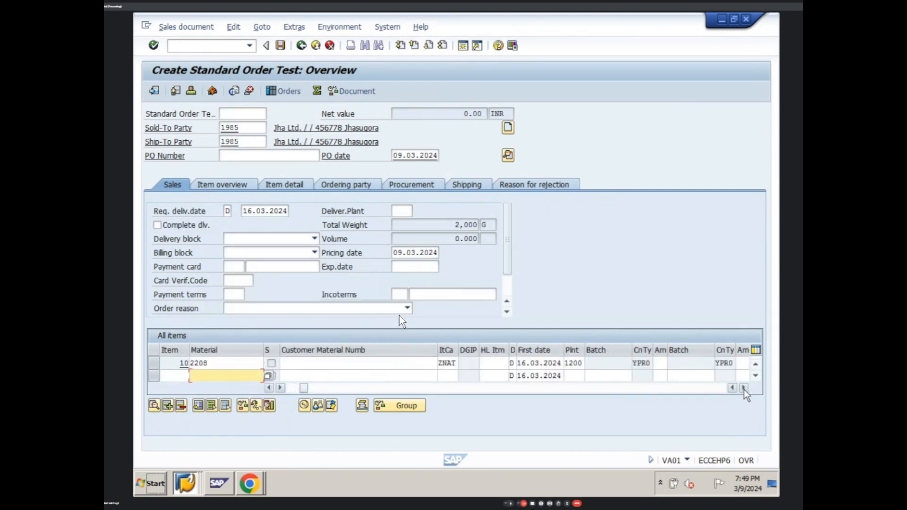
left_click(744, 387)
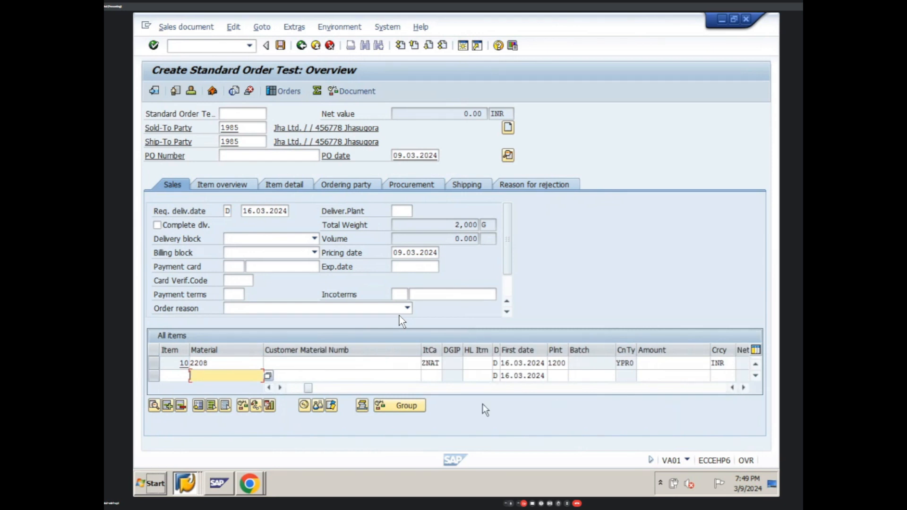
Open the pricing conditions of the order item for material 2208.
left_click(247, 157)
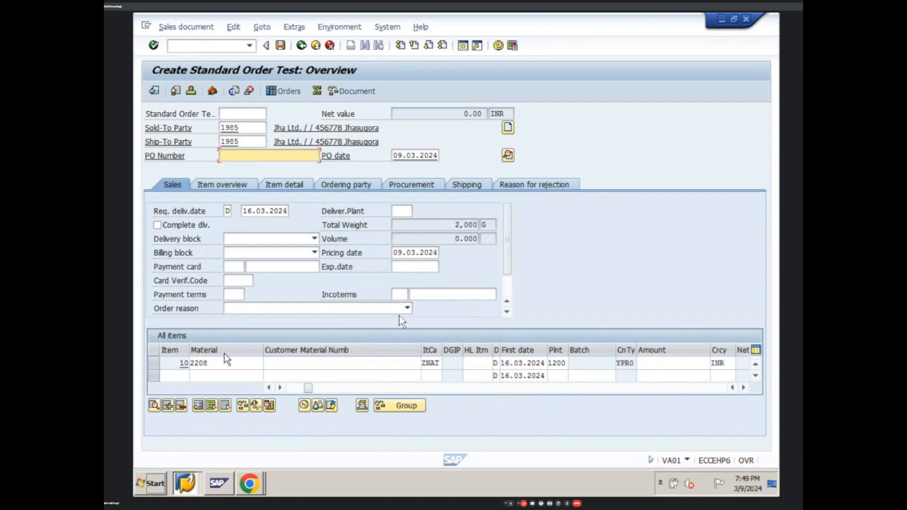
left_click(188, 483)
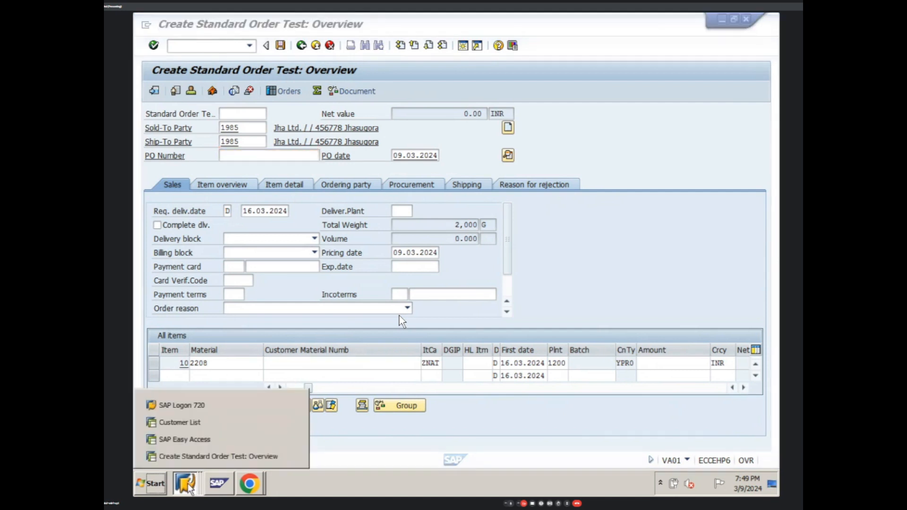
left_click(199, 460)
left_click(158, 362)
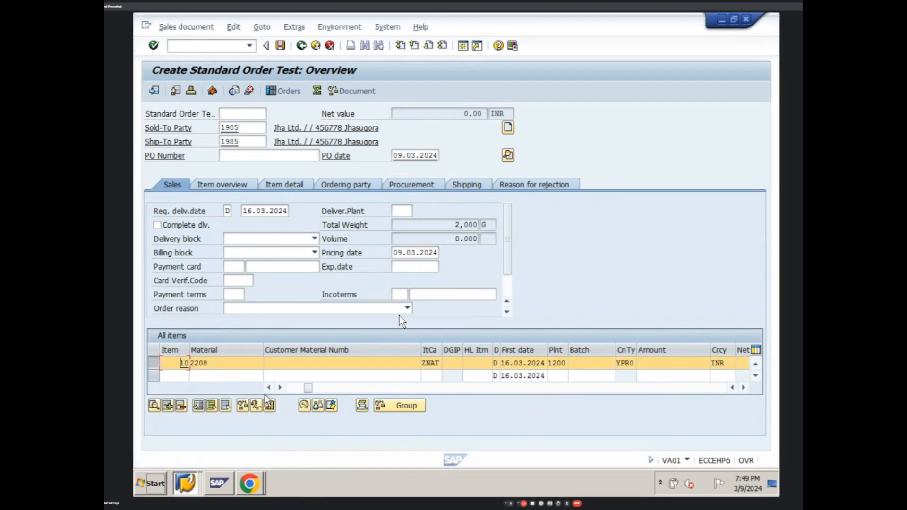
left_click(304, 406)
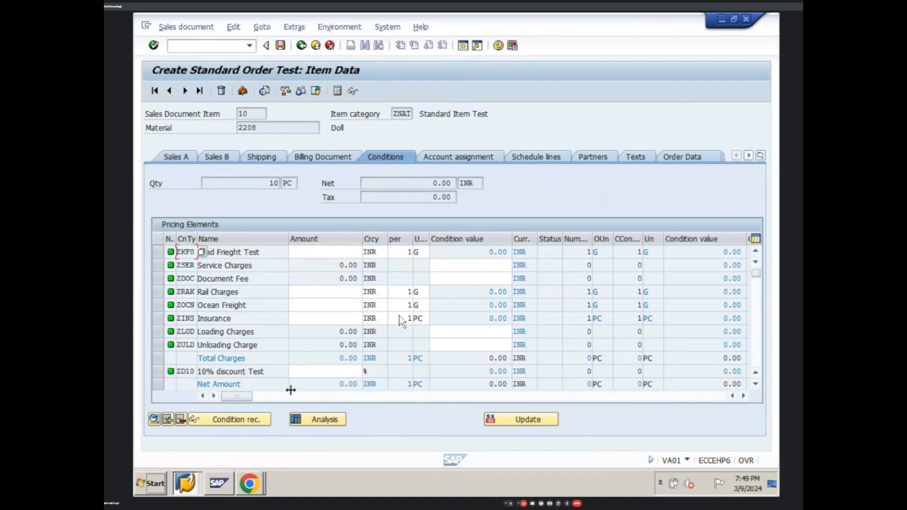
Run the pricing analysis for the item and examine YPR0's Customer/Material and Material accesses.
left_click(312, 419)
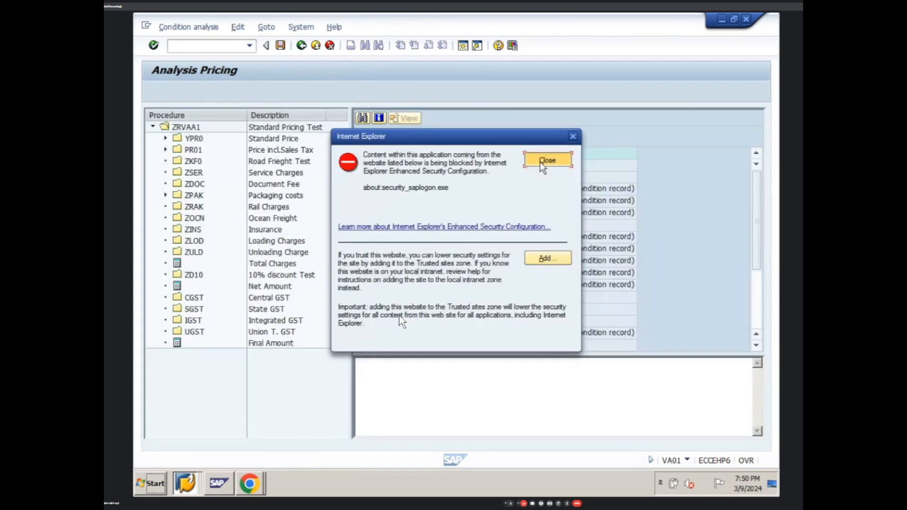
left_click(541, 161)
left_click(165, 138)
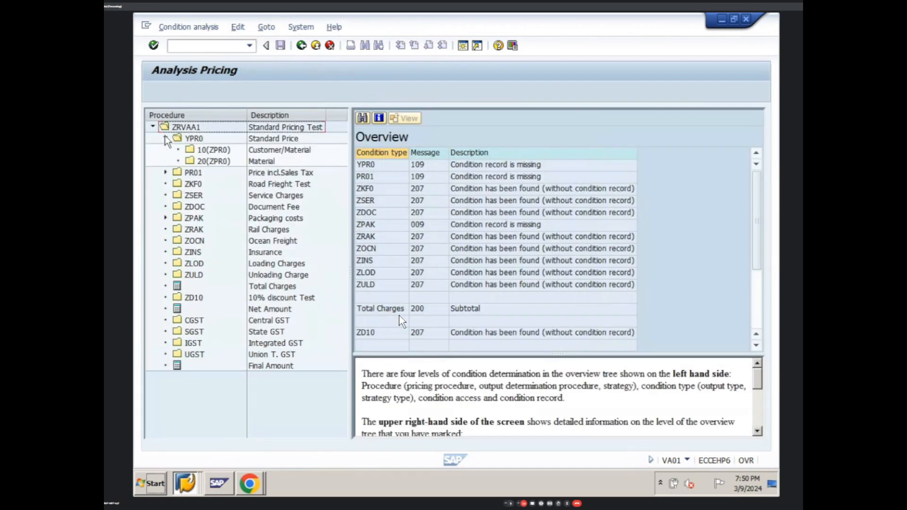
left_click(210, 150)
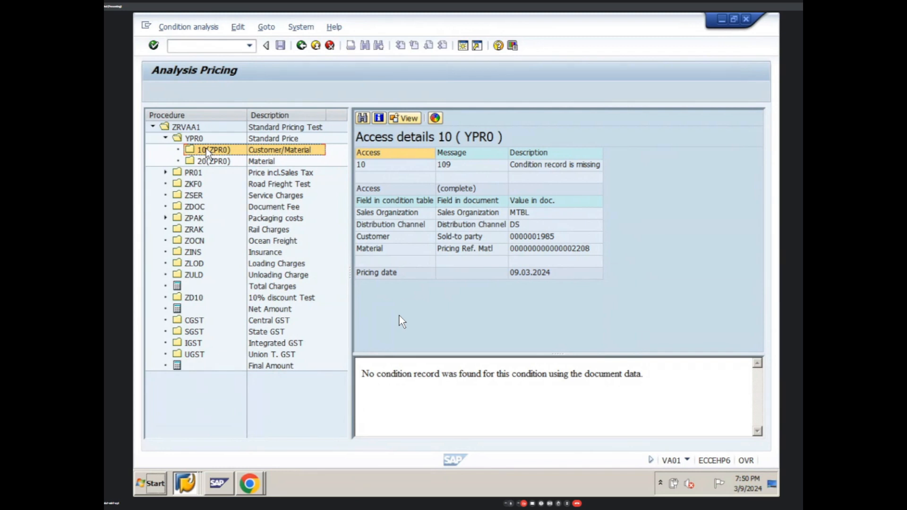
left_click(203, 162)
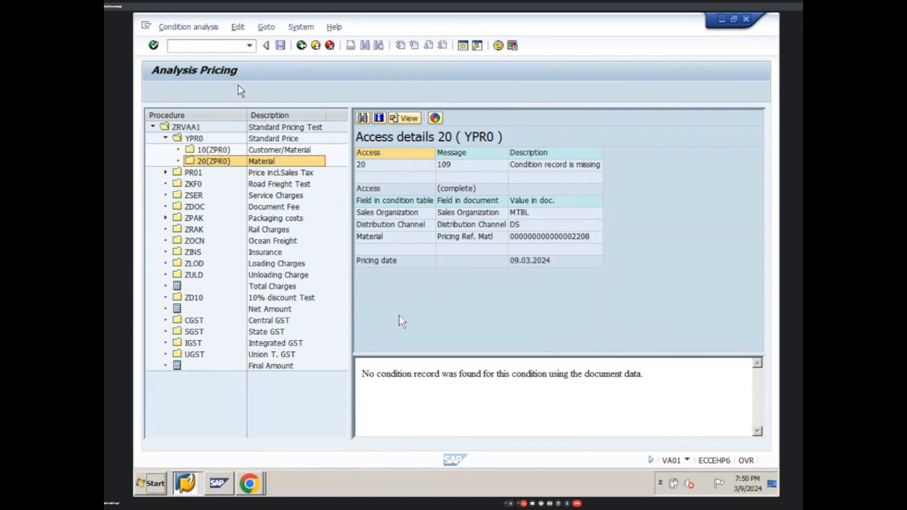
Switch to the SAP Easy Access session and start creating a YPR0 condition record with VK11 for the Customer/Material key combination.
left_click(189, 480)
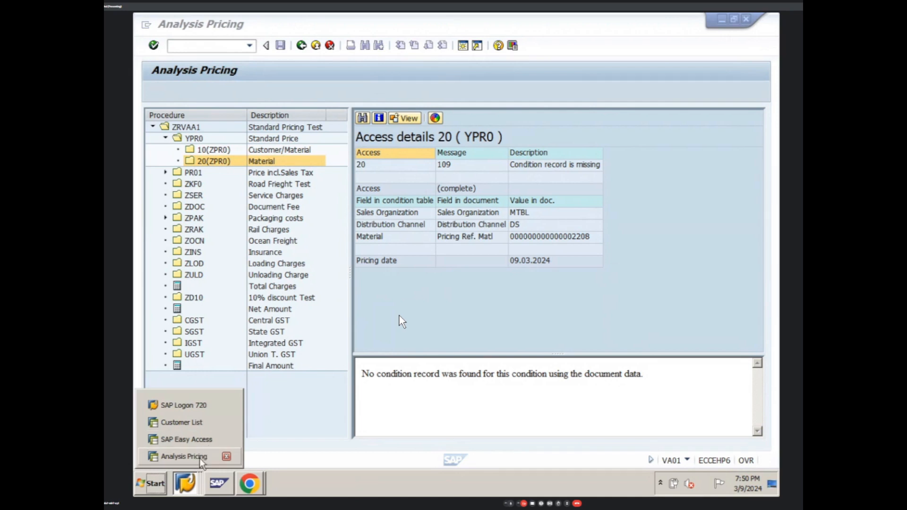
left_click(200, 441)
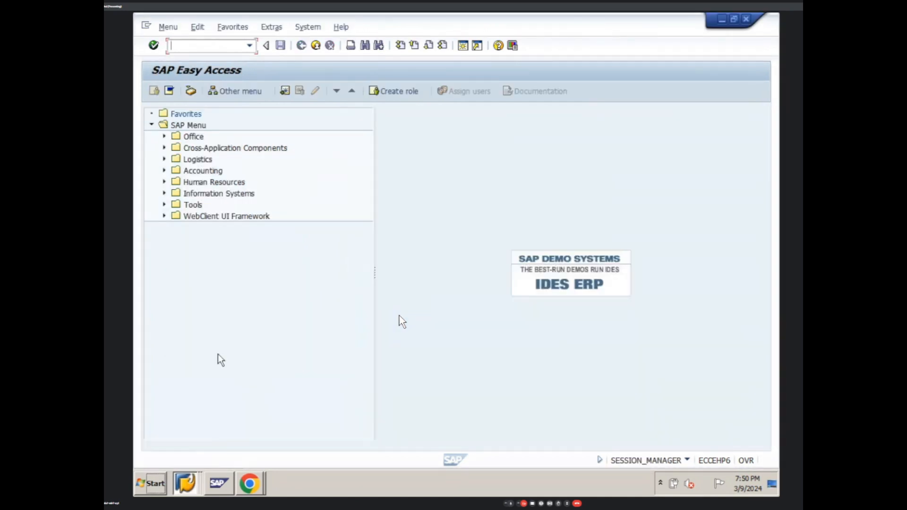
type("vk")
key("BackSpace")
type("/07")
key("BackSpace")
key("BackSpace")
key("BackSpace")
type("k11")
key("Return")
key("Return")
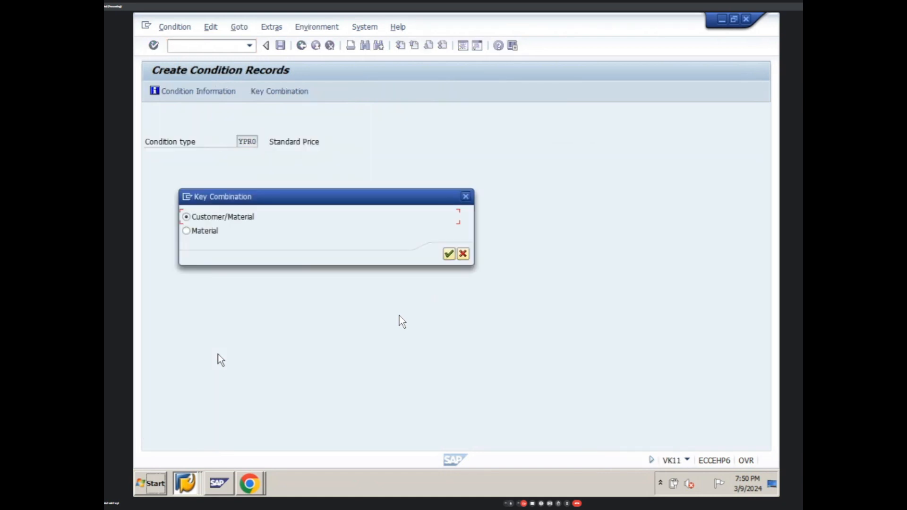
key("Return")
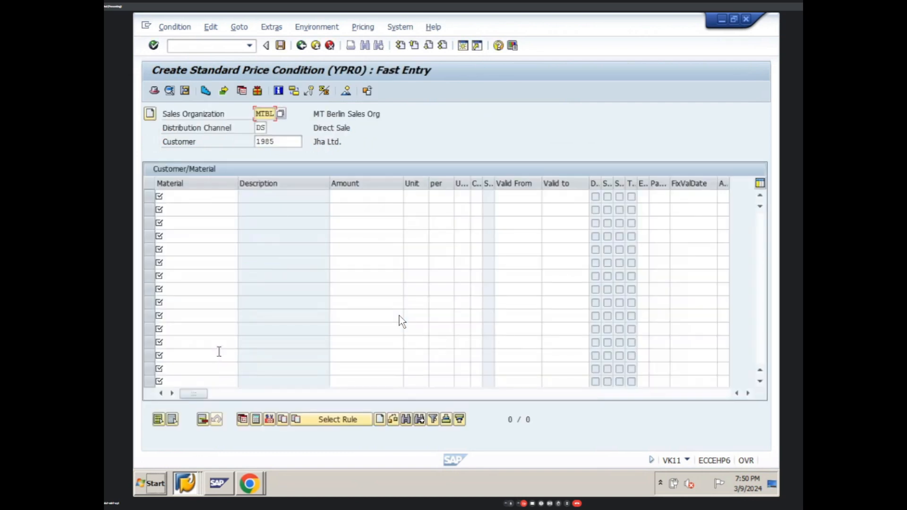
Enter a price of 110 EUR for material 2208 in Jha Ltd.'s Customer/Material record and save it.
left_click(215, 197)
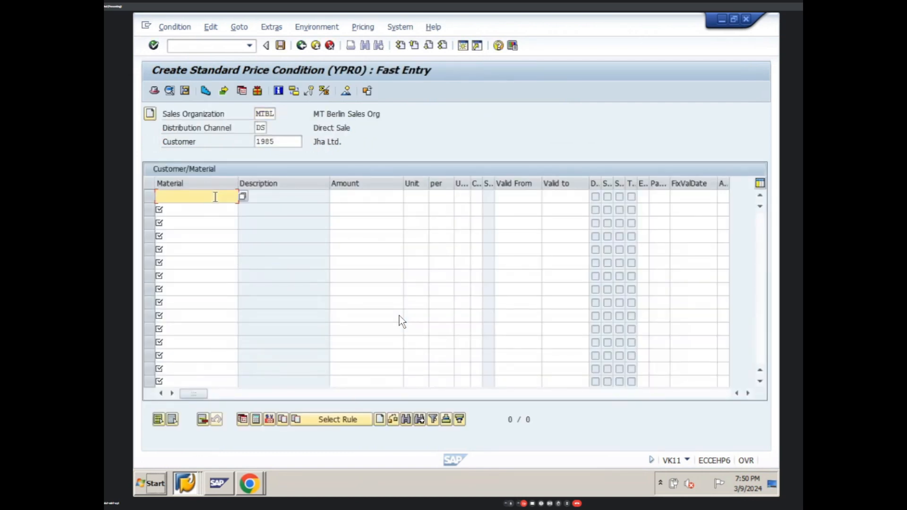
left_click(210, 207)
key("Return")
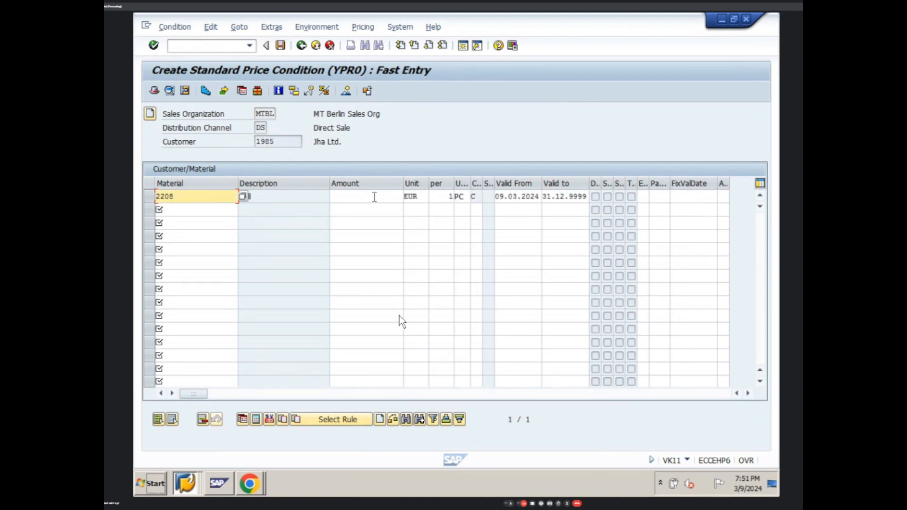
type("1")
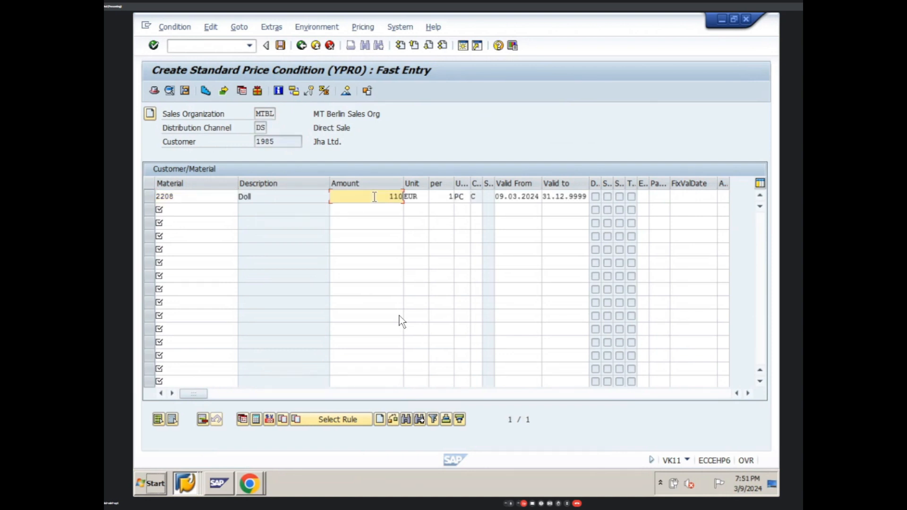
type("10")
left_click(280, 46)
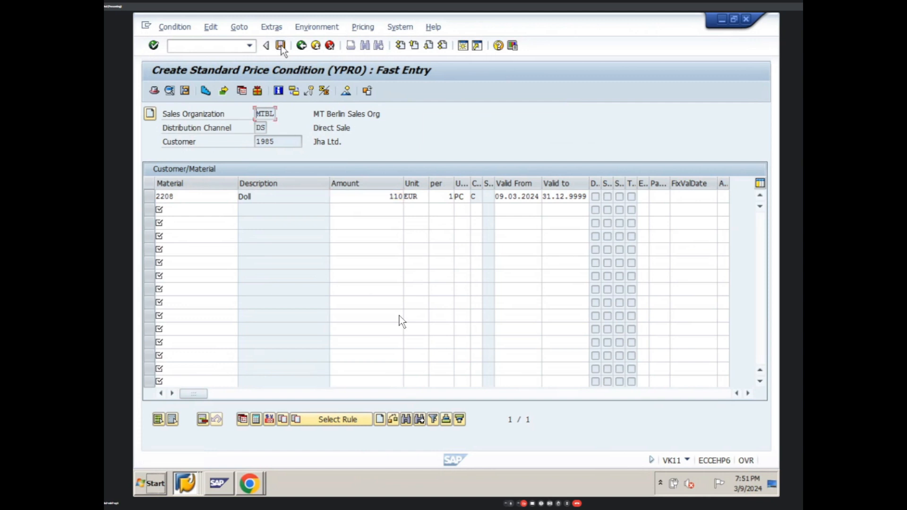
Return to the session with the pricing analysis and leave the sales order without saving it.
left_click(189, 481)
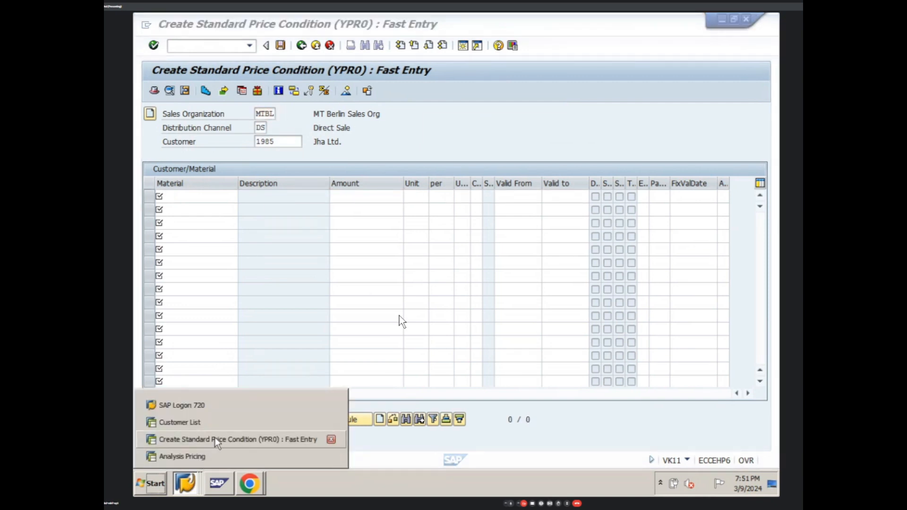
left_click(217, 423)
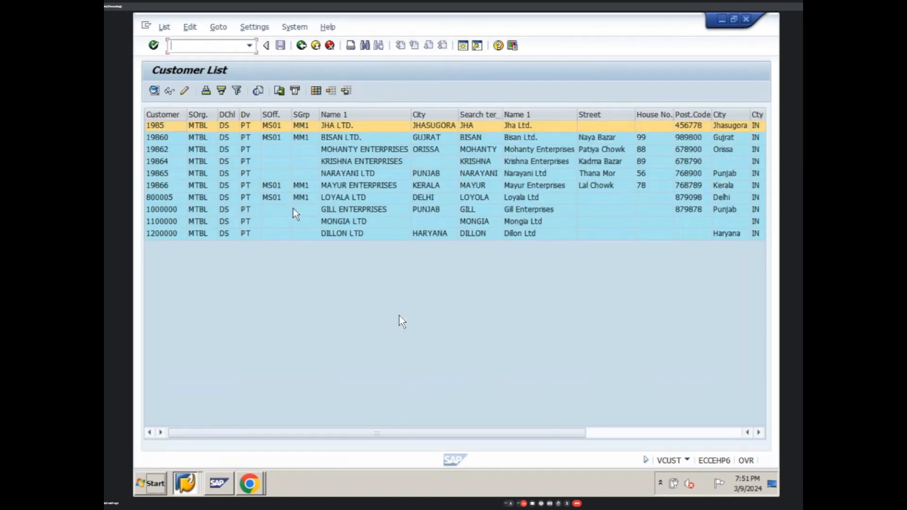
left_click(189, 481)
left_click(202, 456)
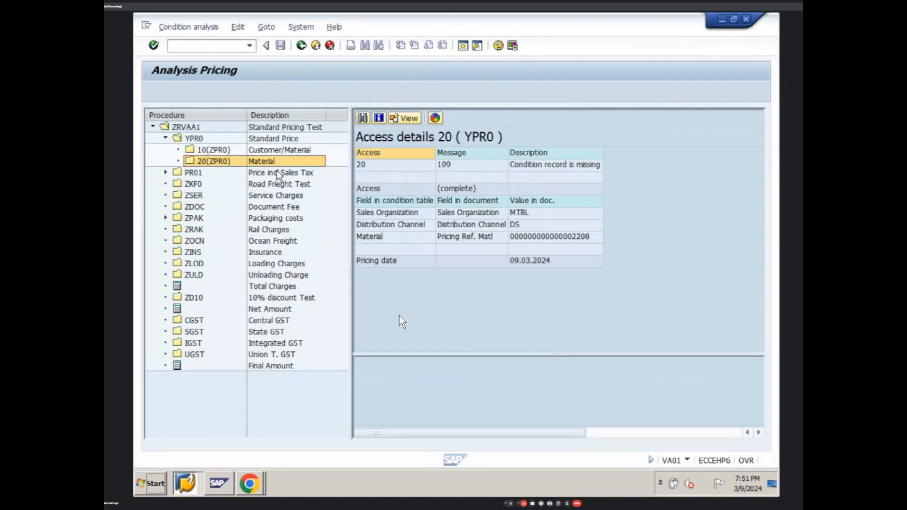
left_click(315, 45)
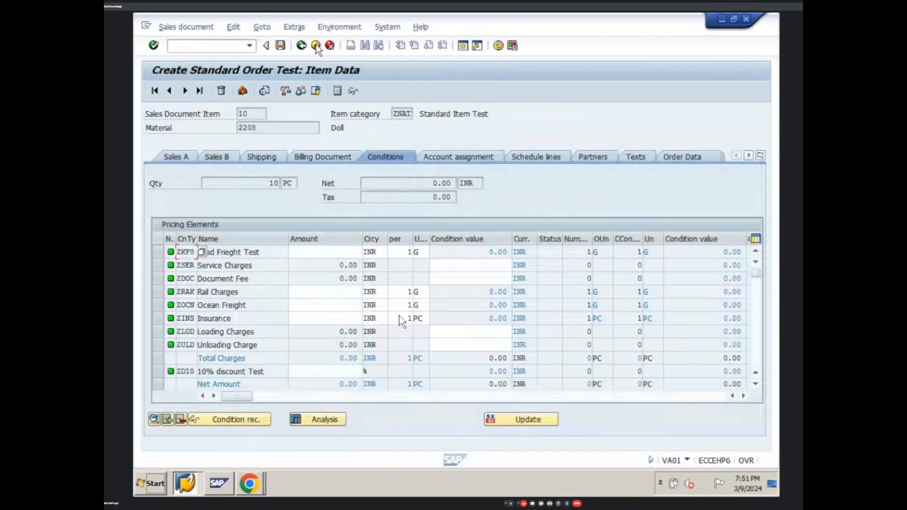
left_click(316, 45)
left_click(343, 244)
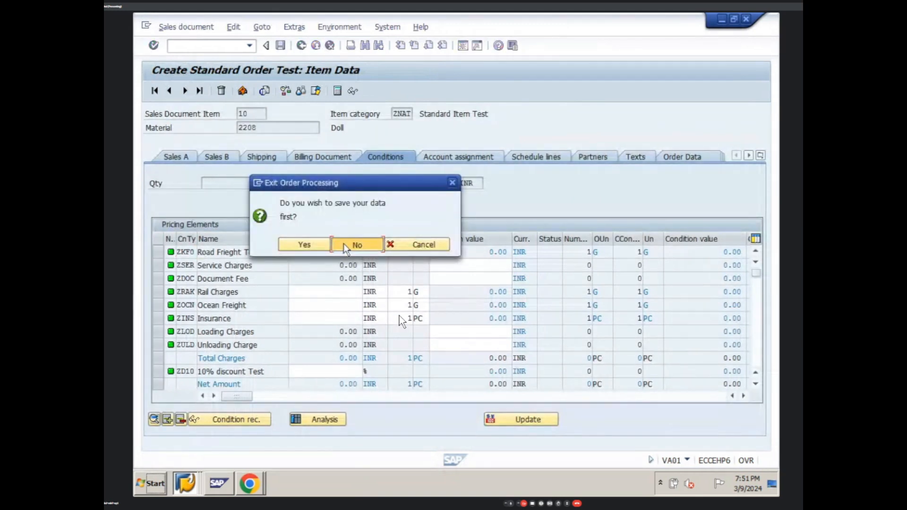
Start another ZOR1 standard order with VA01 and enter Jha Ltd.'s customer number as sold-to party.
type("va01")
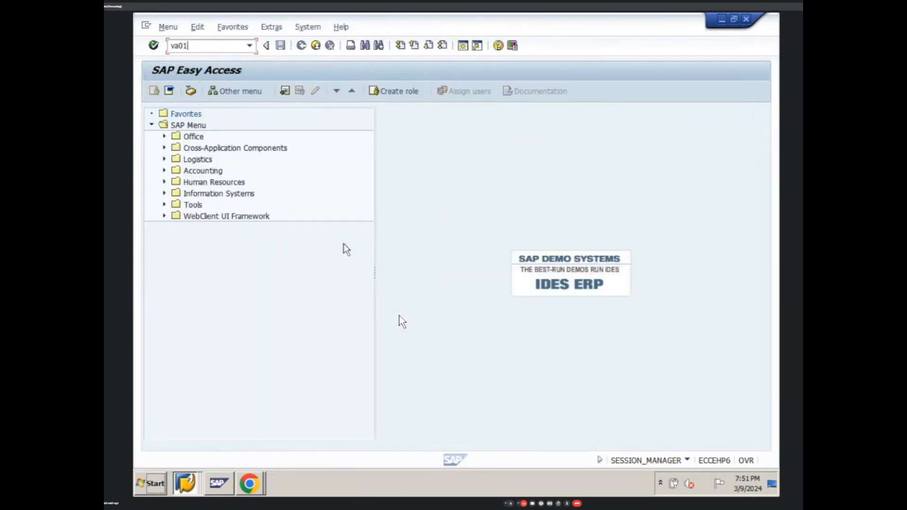
key("Return")
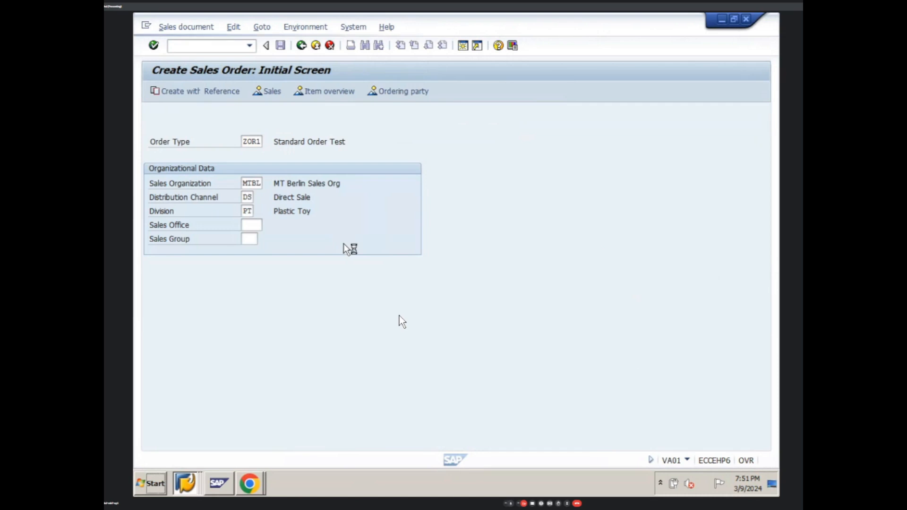
key("Return")
type("1985")
key("Return")
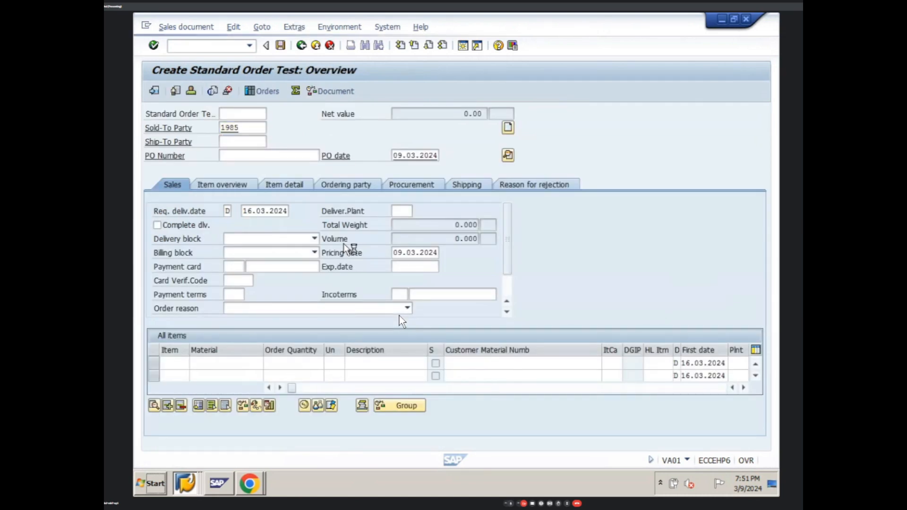
Fill in the PO number and add material 2208 with order quantity 10 as the item.
left_click(265, 155)
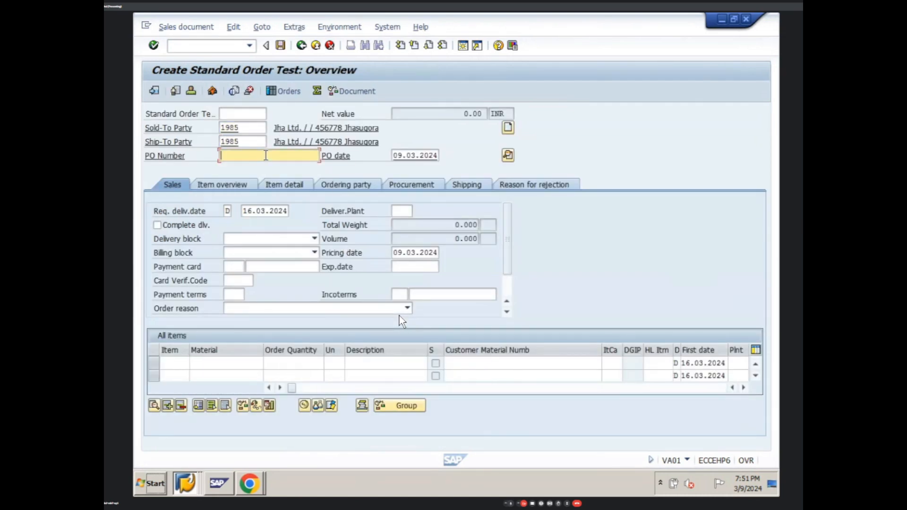
left_click(262, 166)
left_click(239, 363)
left_click(230, 373)
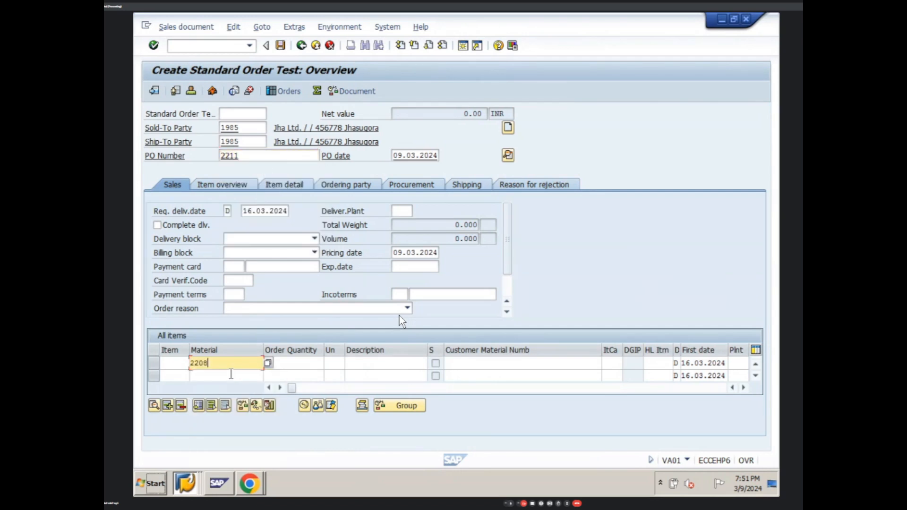
key("Tab")
type("10")
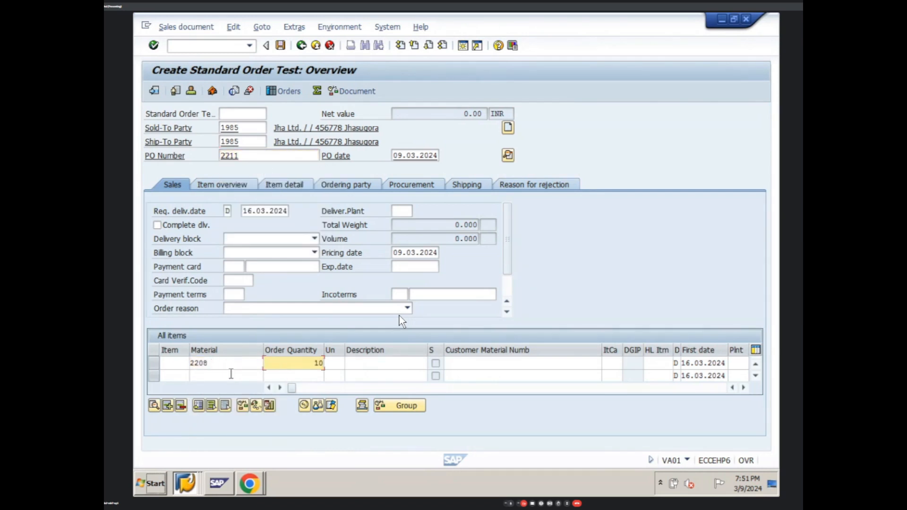
key("Return")
key("Return")
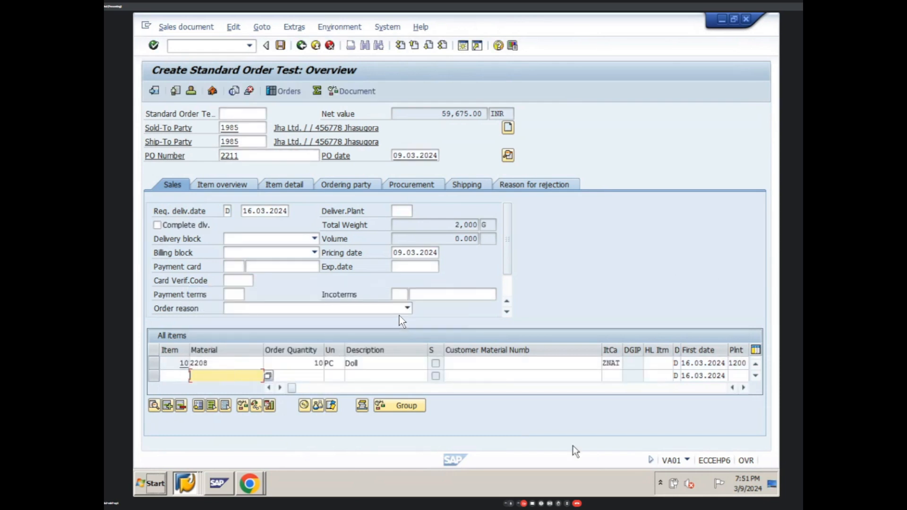
Check the new item's YPR0 amount in the item list and open its pricing conditions.
left_click(742, 387)
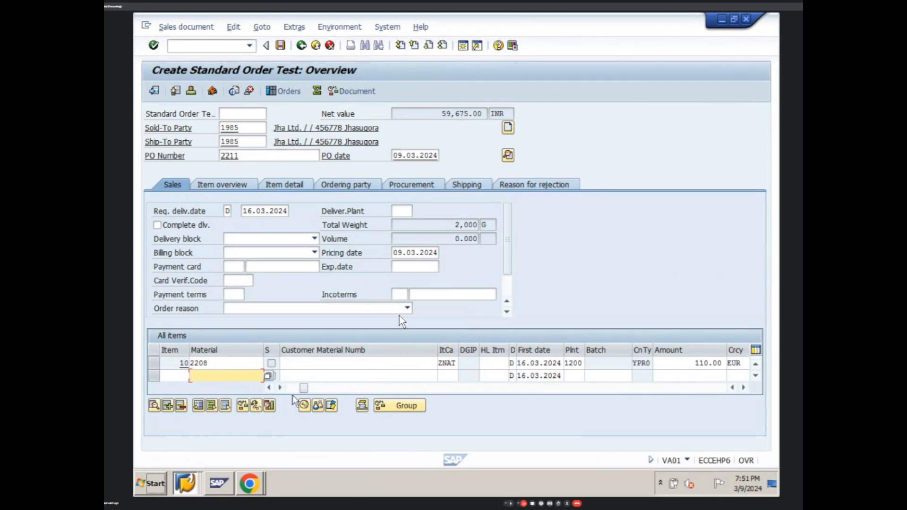
left_click(269, 388)
left_click(269, 388)
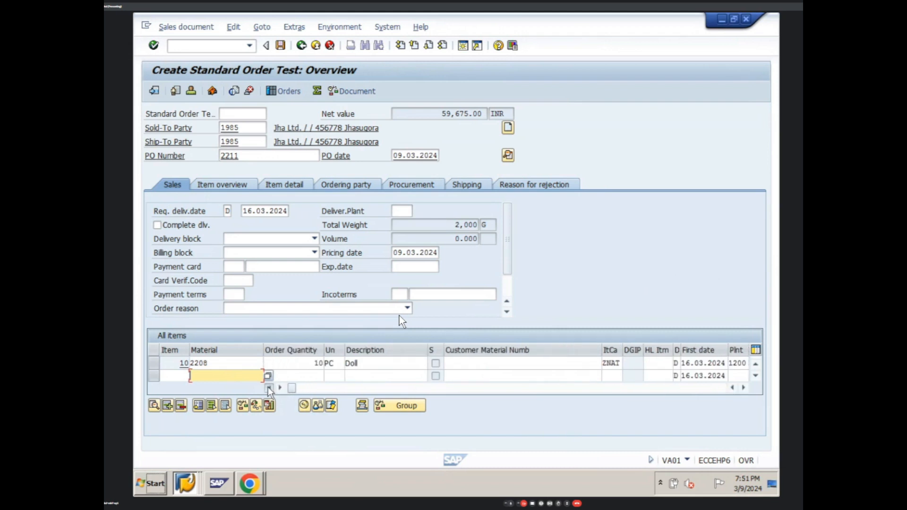
left_click(155, 363)
left_click(304, 405)
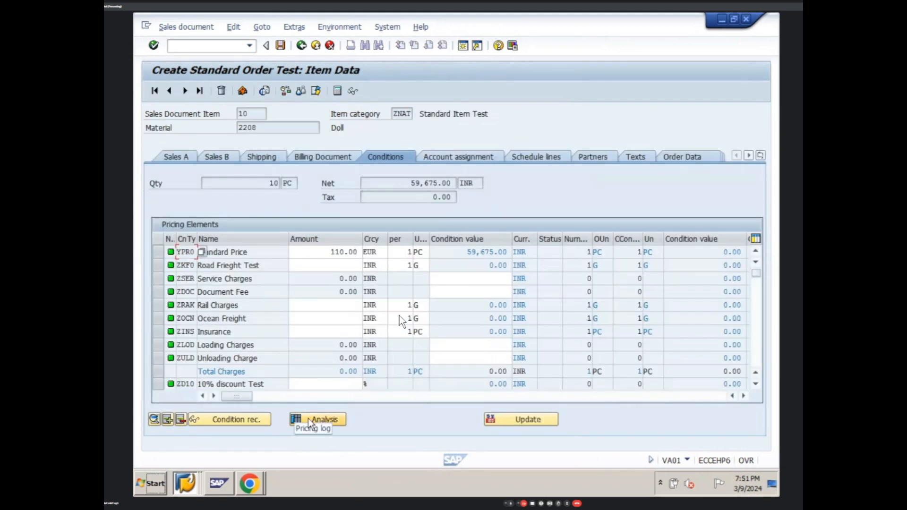
Open the item's pricing analysis and examine the access details of YPR0's Customer/Material access.
left_click(308, 418)
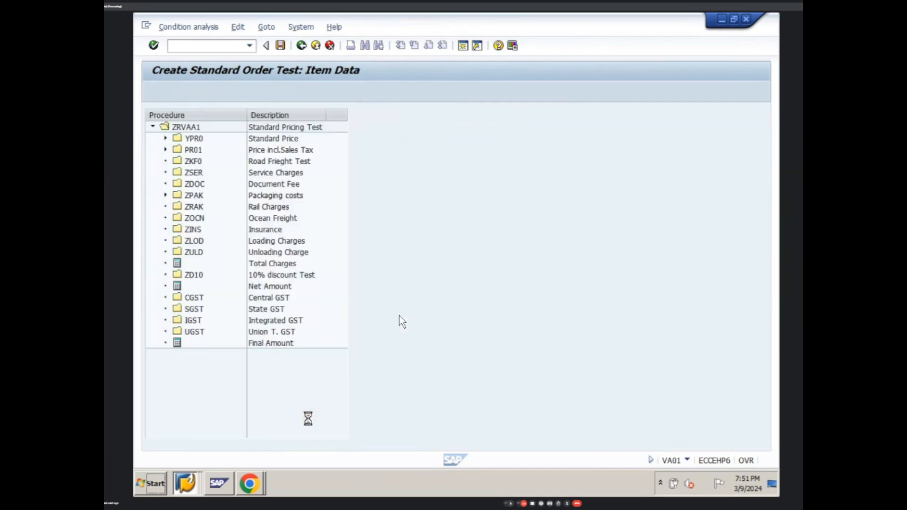
left_click(546, 160)
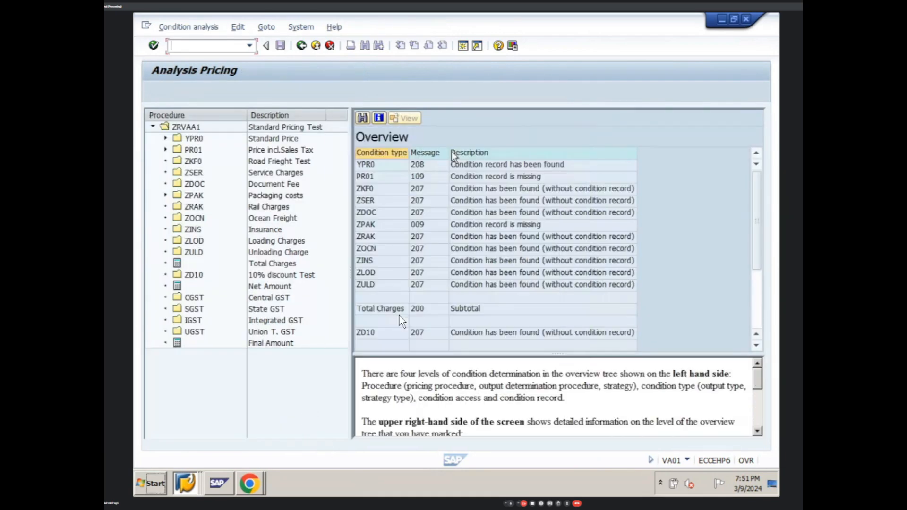
left_click(166, 139)
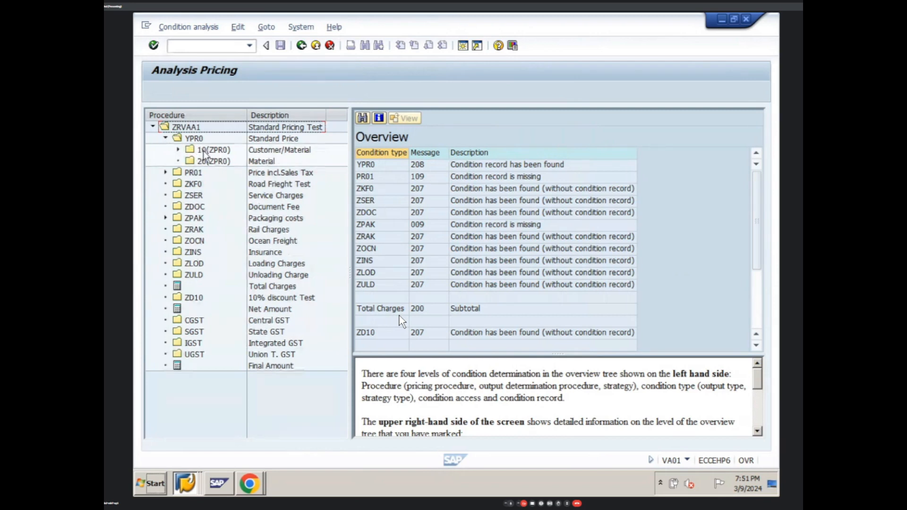
double_click(204, 150)
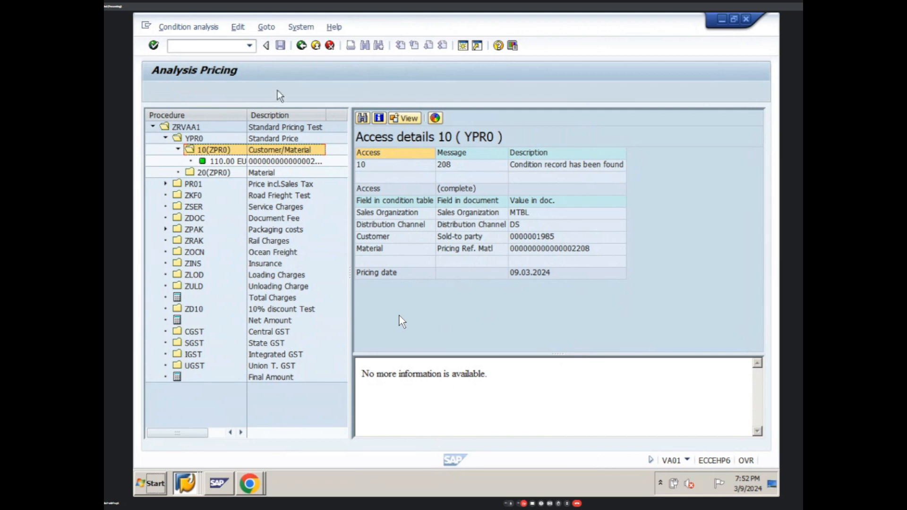
Leave the pricing analysis and exit the sales order without saving it.
left_click(302, 46)
left_click(316, 46)
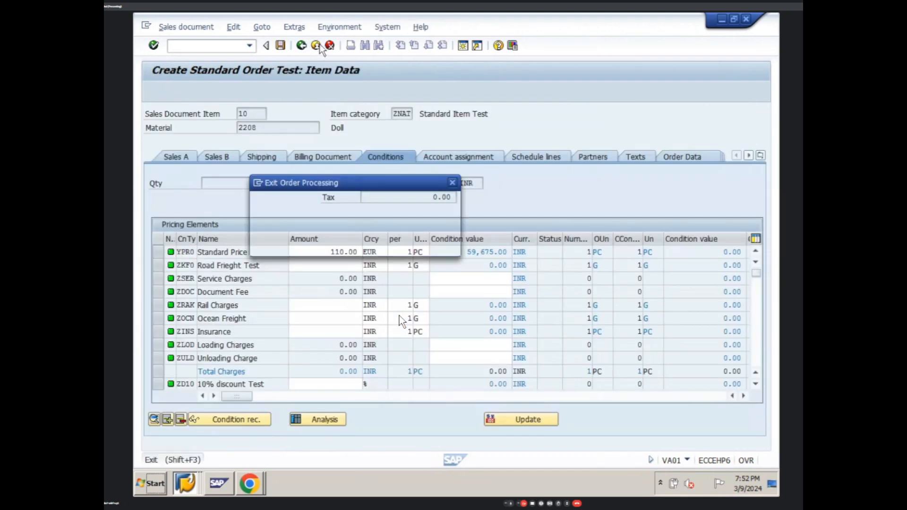
left_click(349, 244)
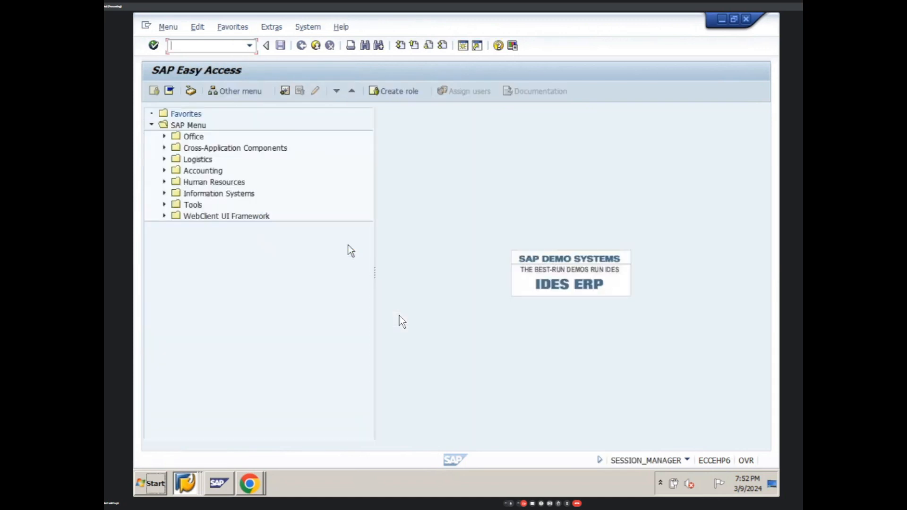
Switch to the session with the YPR0 fast entry and exit condition maintenance without saving.
left_click(197, 481)
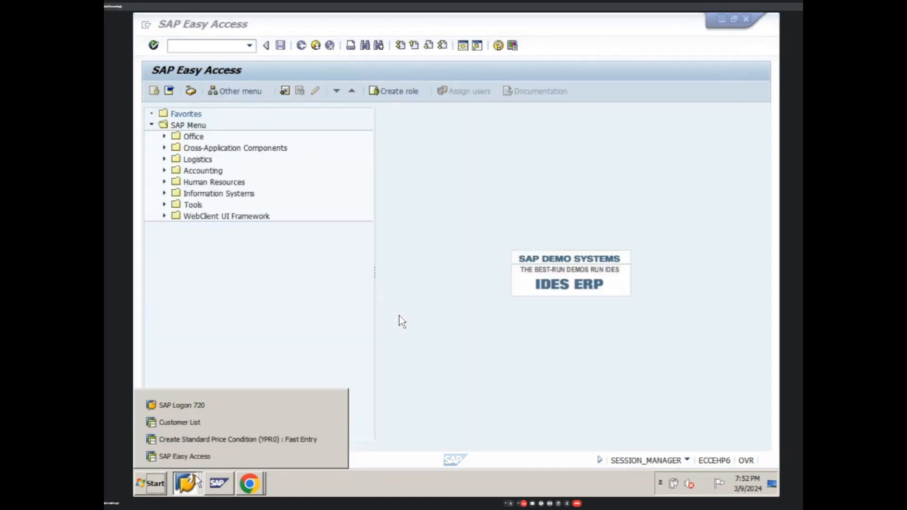
left_click(215, 439)
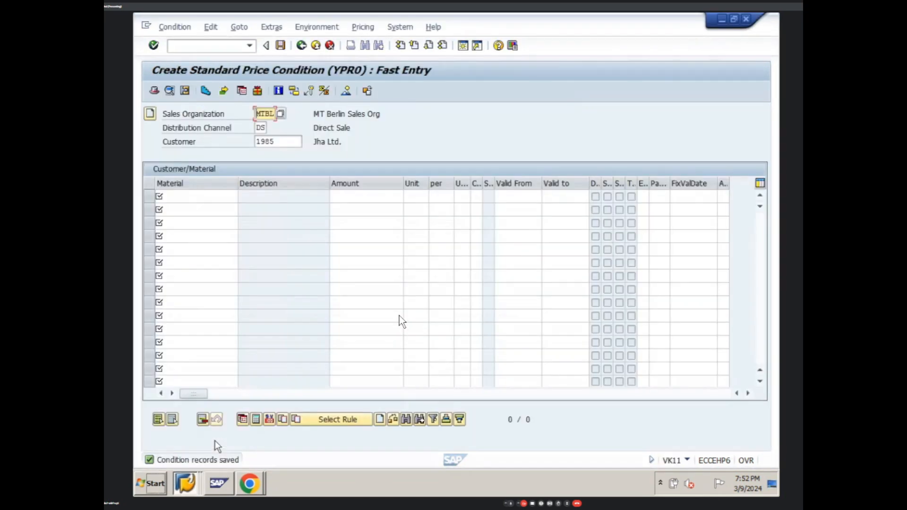
left_click(316, 47)
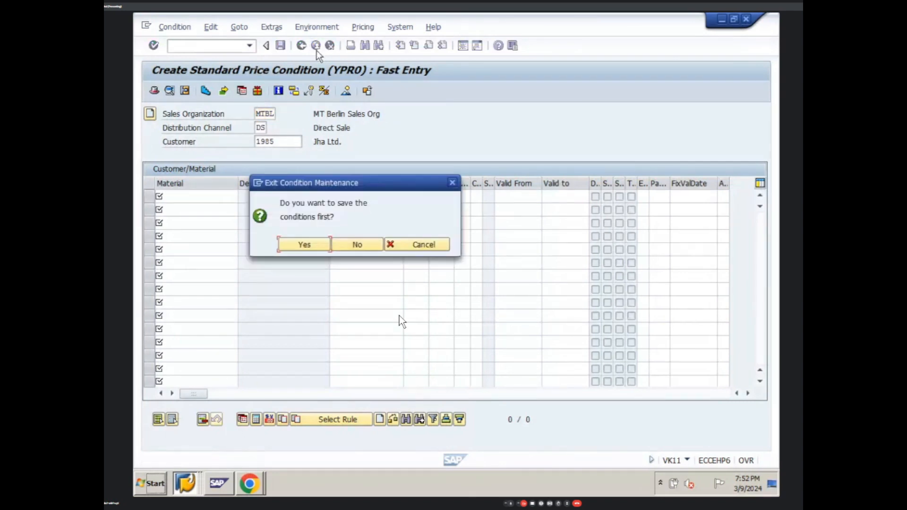
left_click(357, 245)
type("vk111")
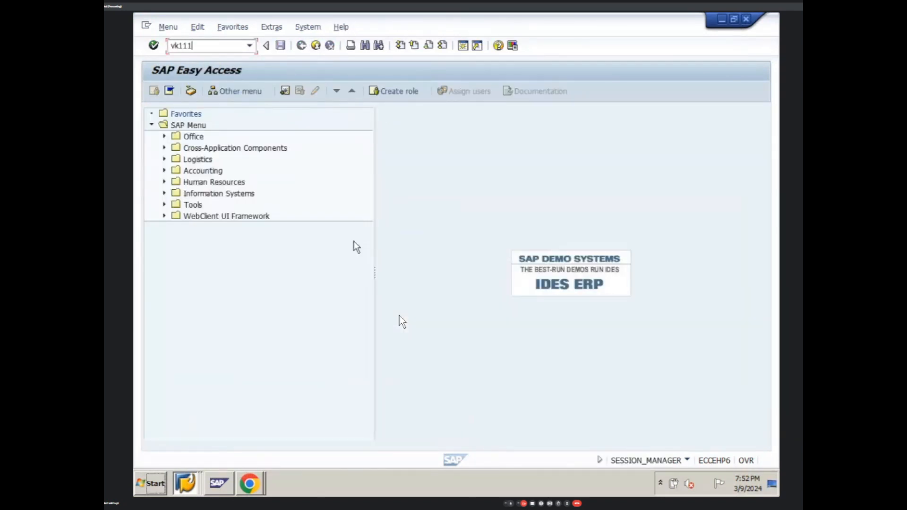
key("BackSpace")
key("Return")
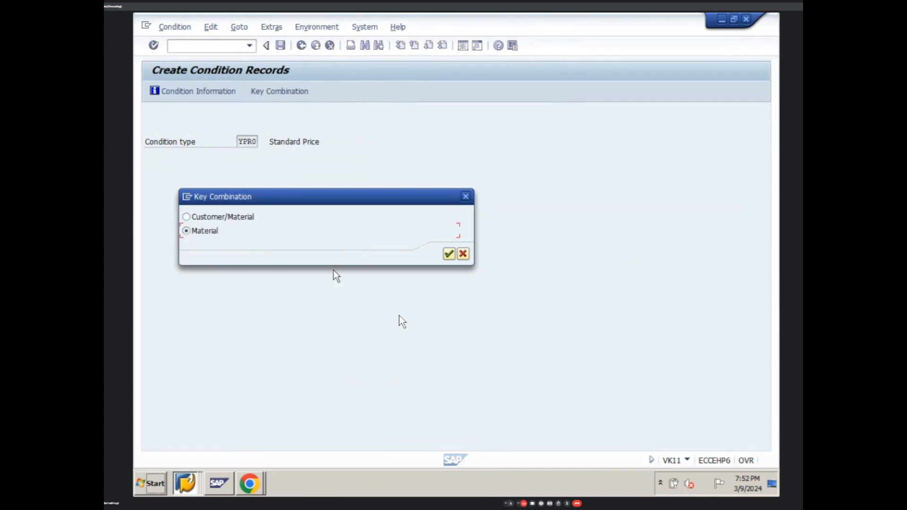
left_click(449, 253)
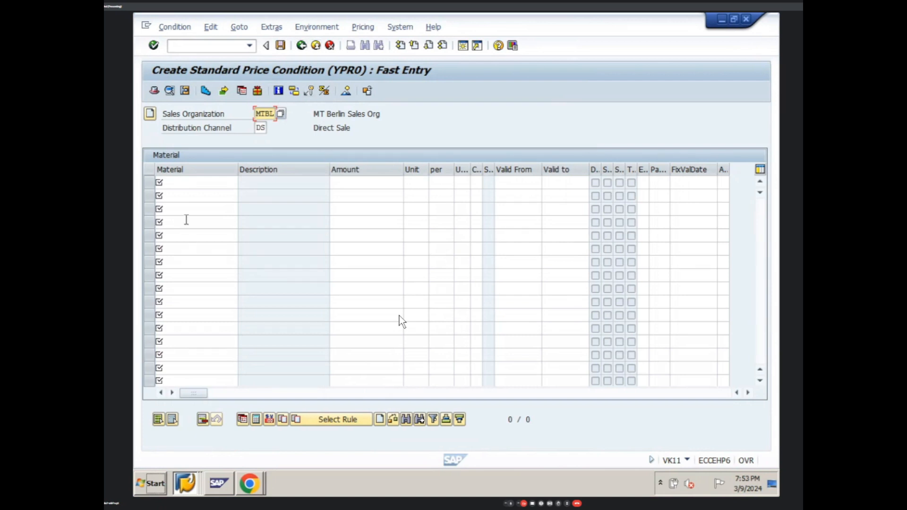
left_click(197, 185)
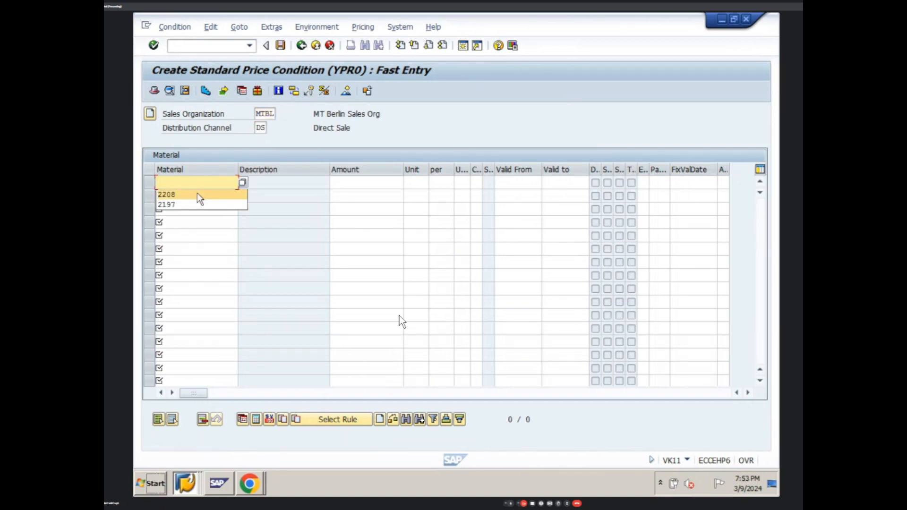
left_click(198, 194)
key("Tab")
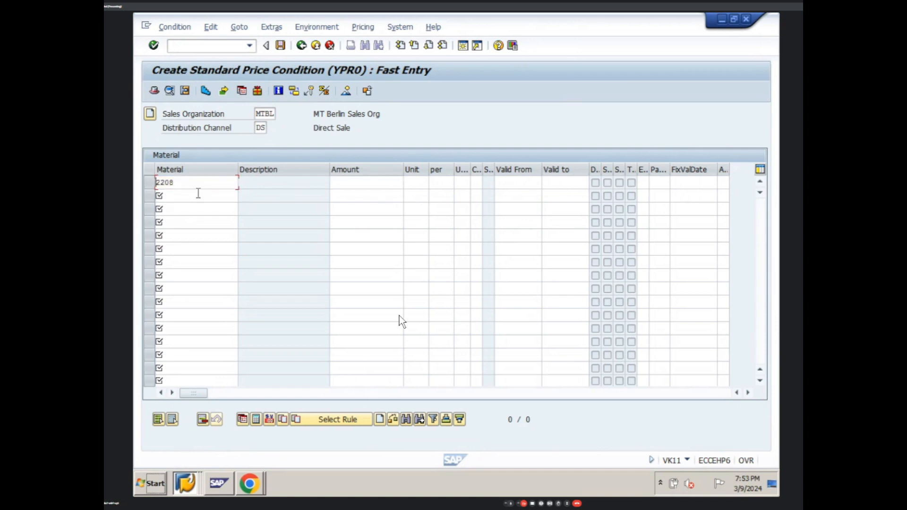
key("Return")
left_click(346, 183)
type("100")
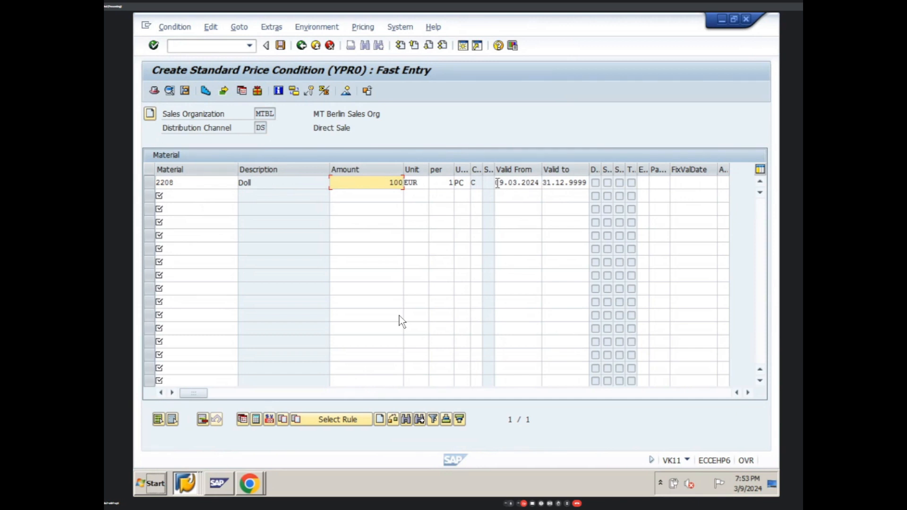
left_click_drag(499, 182, 563, 190)
key("ctrl+c")
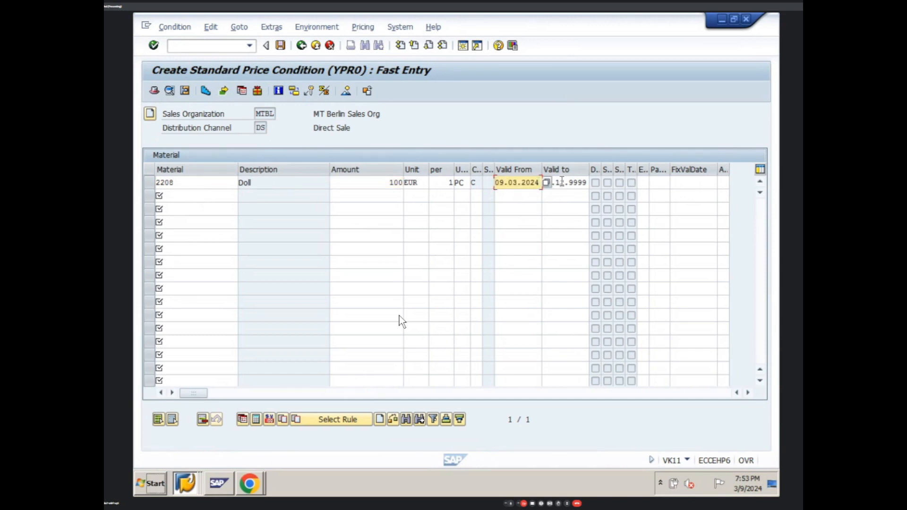
left_click(560, 183)
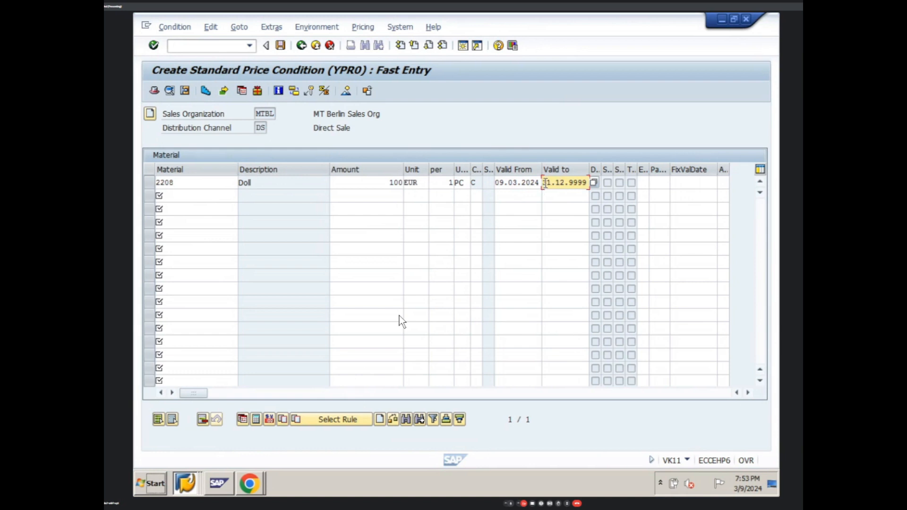
left_click_drag(547, 184, 586, 181)
left_click_drag(543, 183, 591, 182)
key("ctrl+v")
left_click(302, 46)
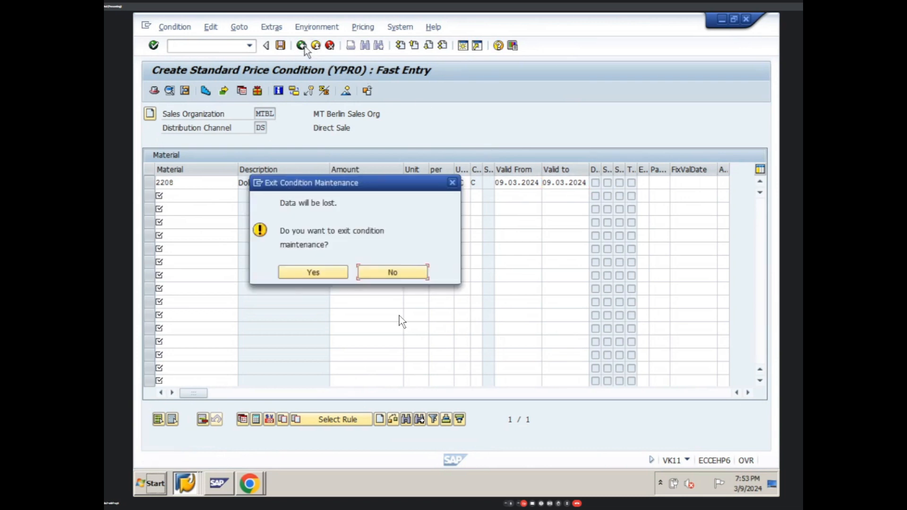
left_click(337, 272)
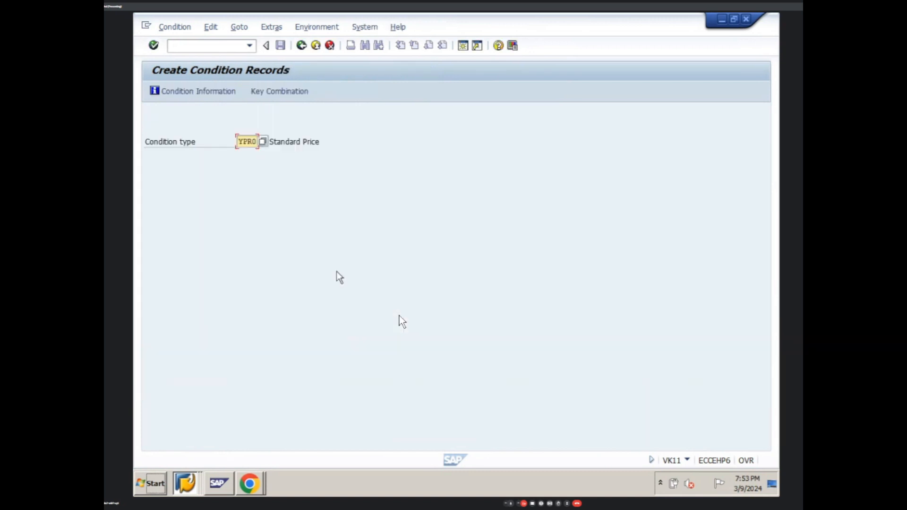
left_click(301, 45)
Open the YPR0 Customer/Material condition record for Jha Ltd. and material 2208 for changing with VK12.
type("vk12")
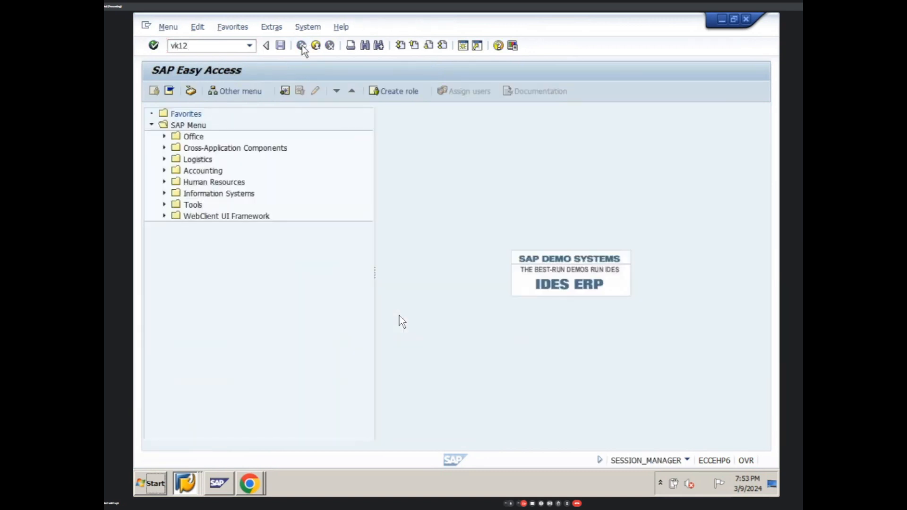
key("Return")
key("Return")
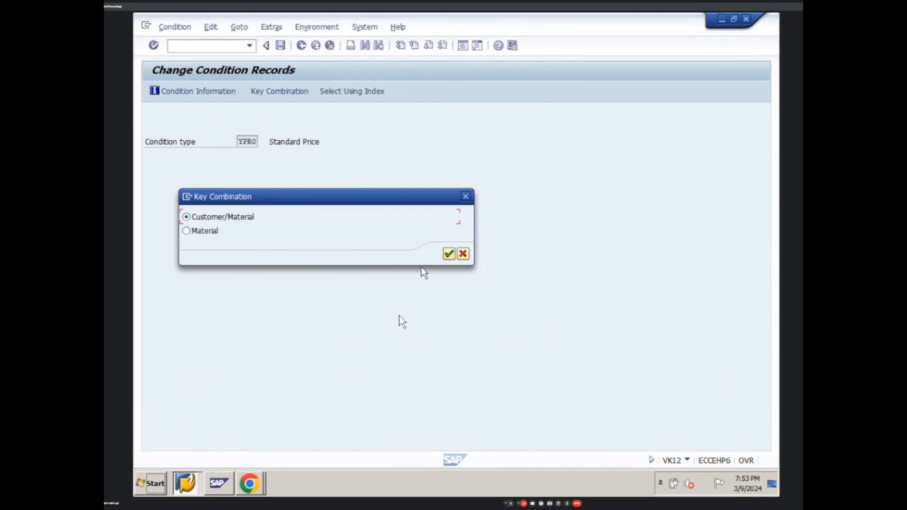
left_click(448, 255)
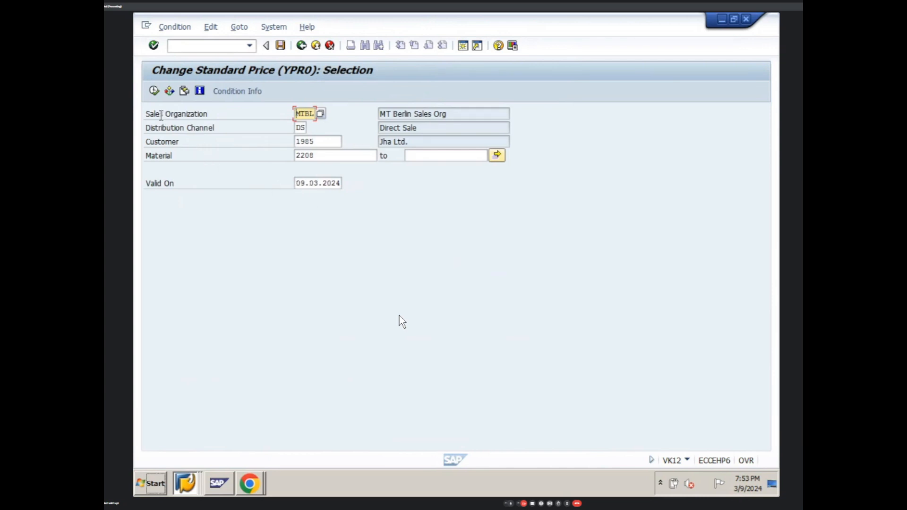
left_click(154, 90)
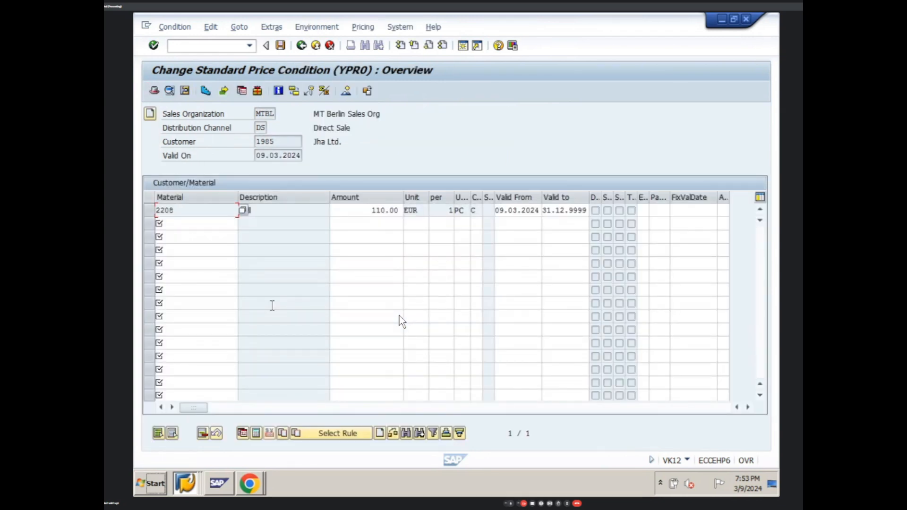
Set the deletion indicator on the Customer/Material record for material 2208, save it and leave condition maintenance.
left_click(150, 211)
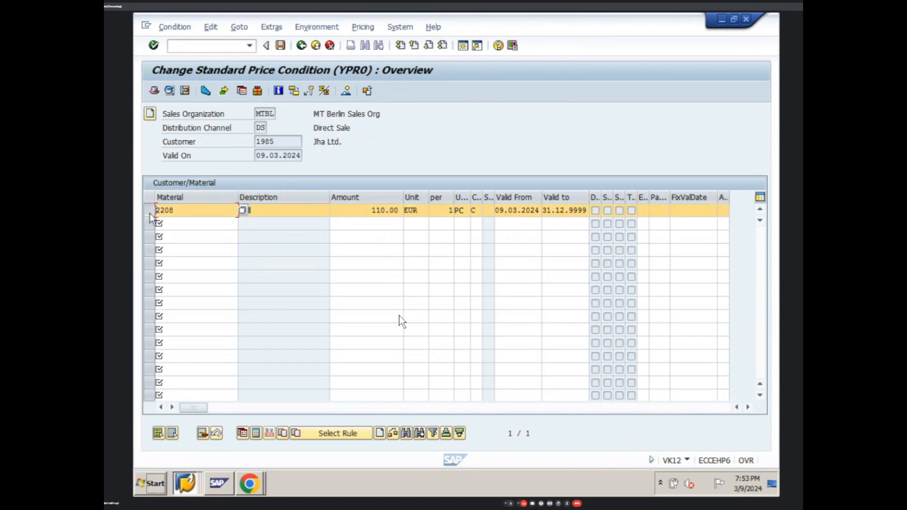
left_click(204, 432)
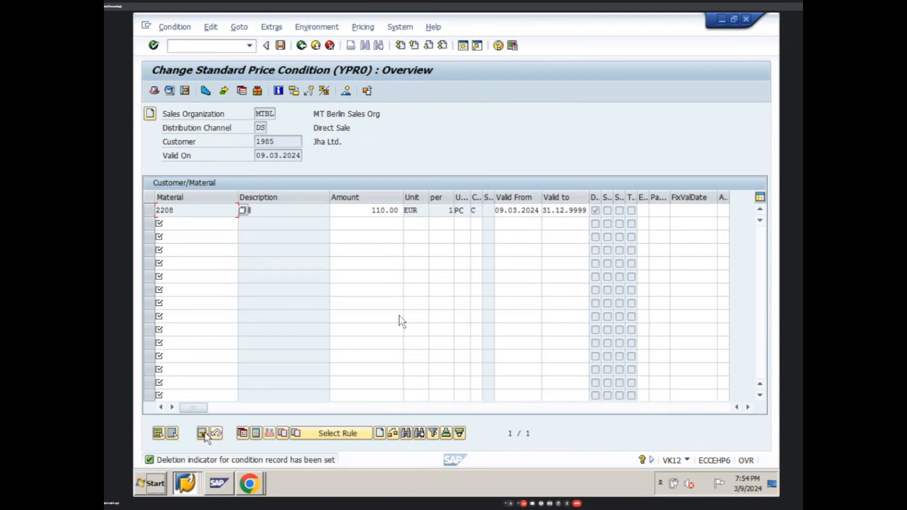
left_click(281, 45)
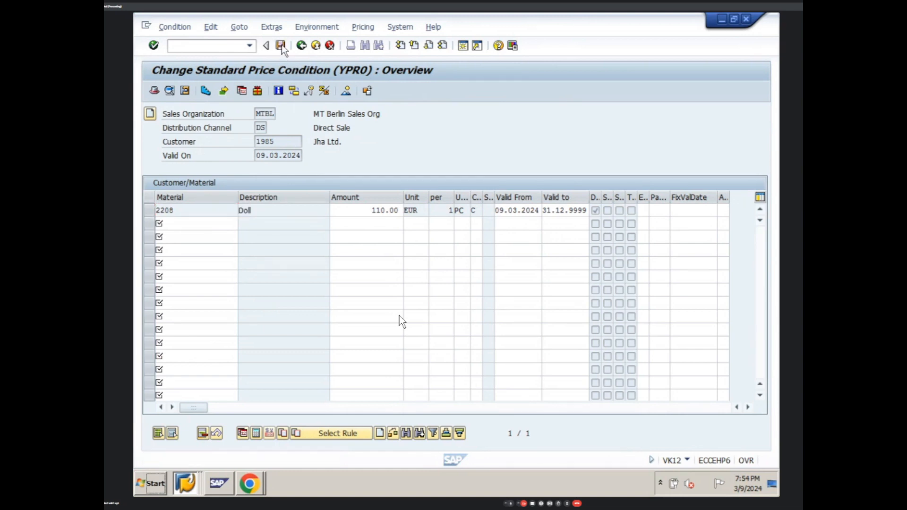
left_click(304, 48)
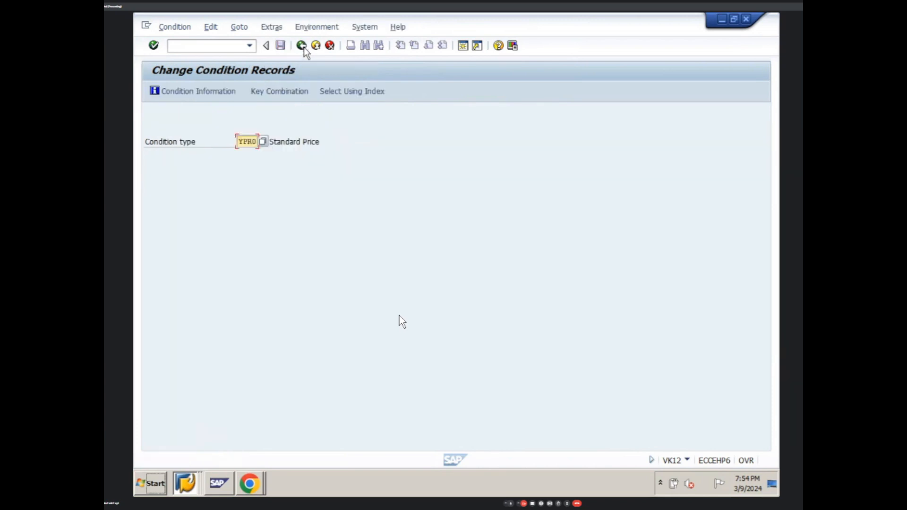
left_click(302, 46)
Start a new ZOR1 standard order with VA01 and enter Jha Ltd.'s customer number as sold-to party.
type("va01")
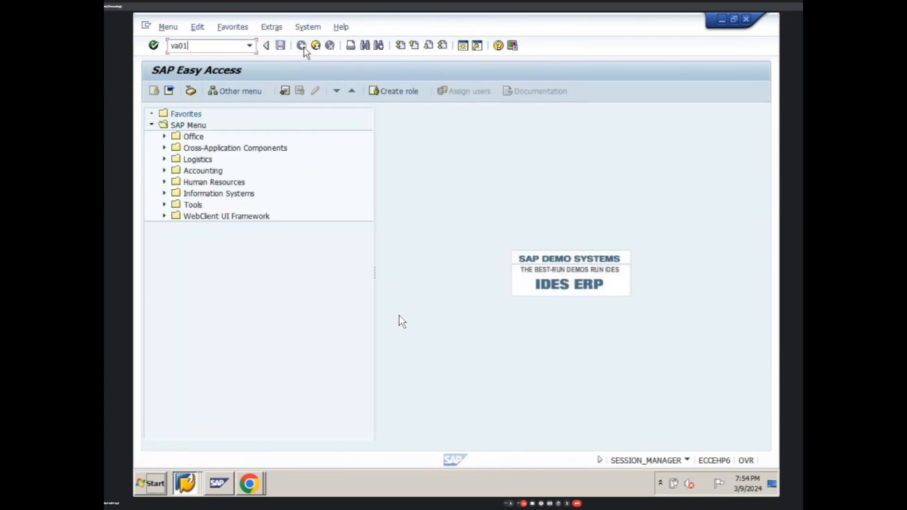
key("Return")
key("Return")
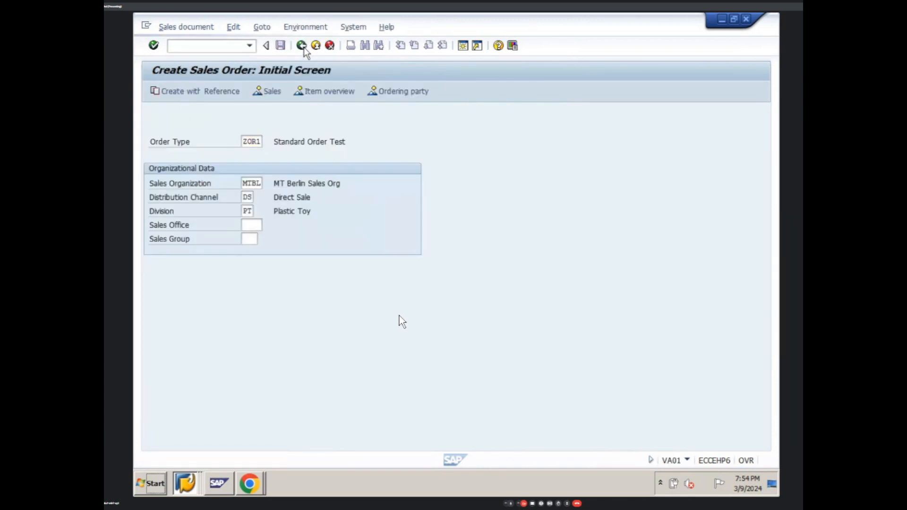
type("1985")
key("Return")
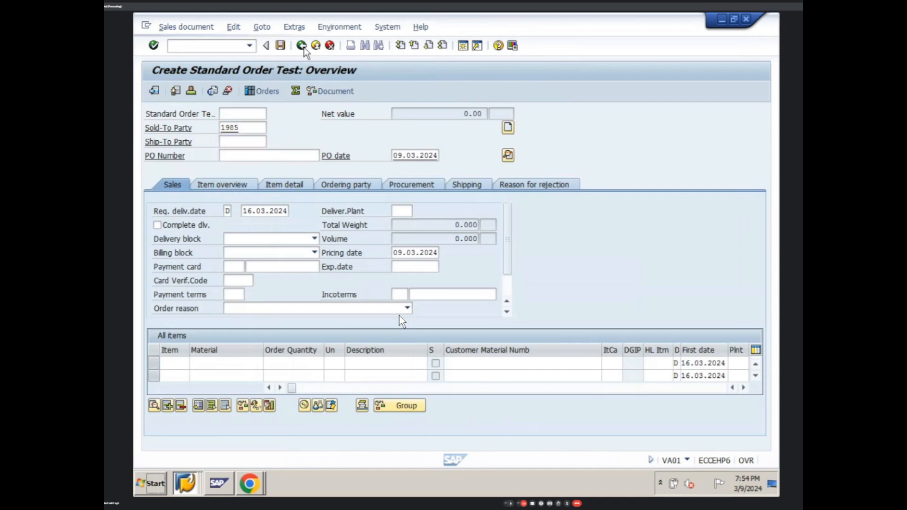
Enter the order's PO number and add material 2208 with order quantity 10.
left_click(247, 158)
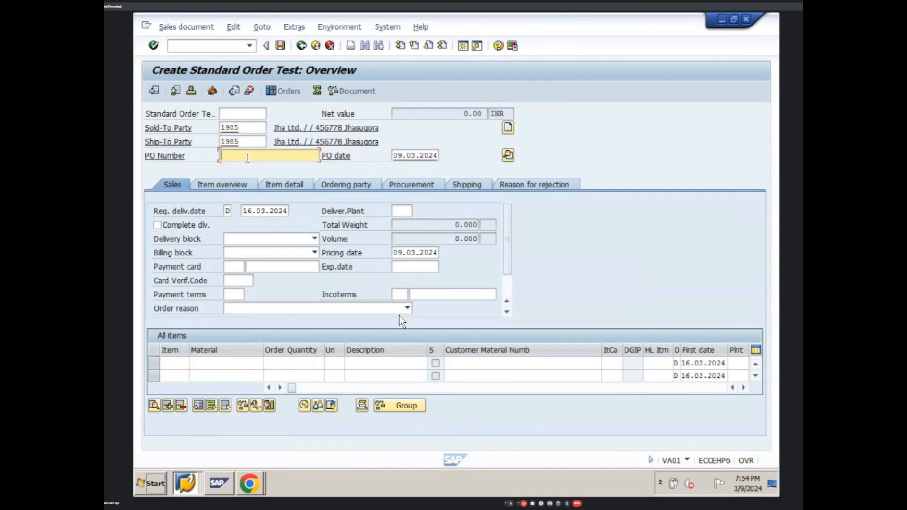
left_click(244, 166)
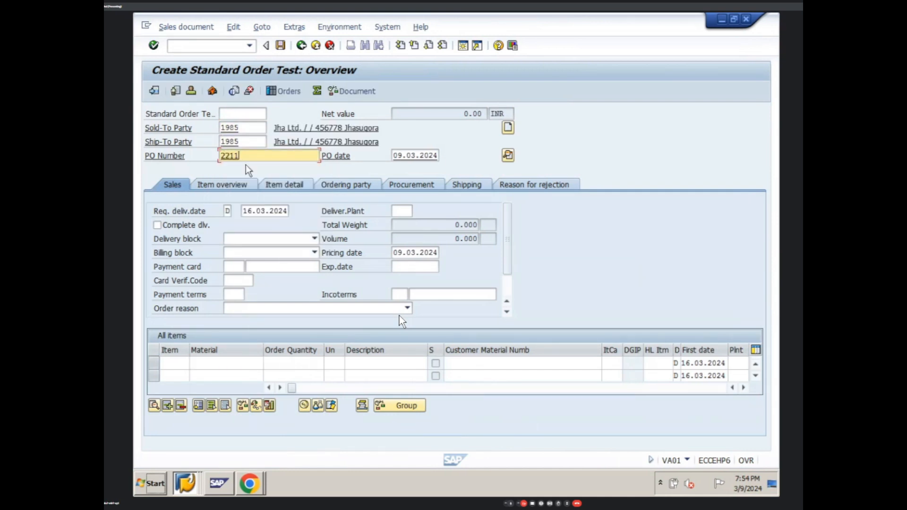
left_click(218, 362)
left_click(218, 375)
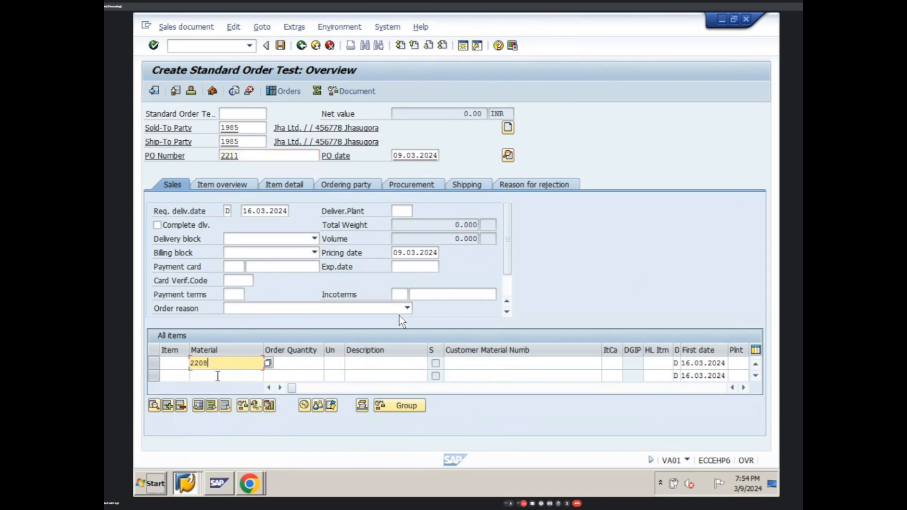
key("Return")
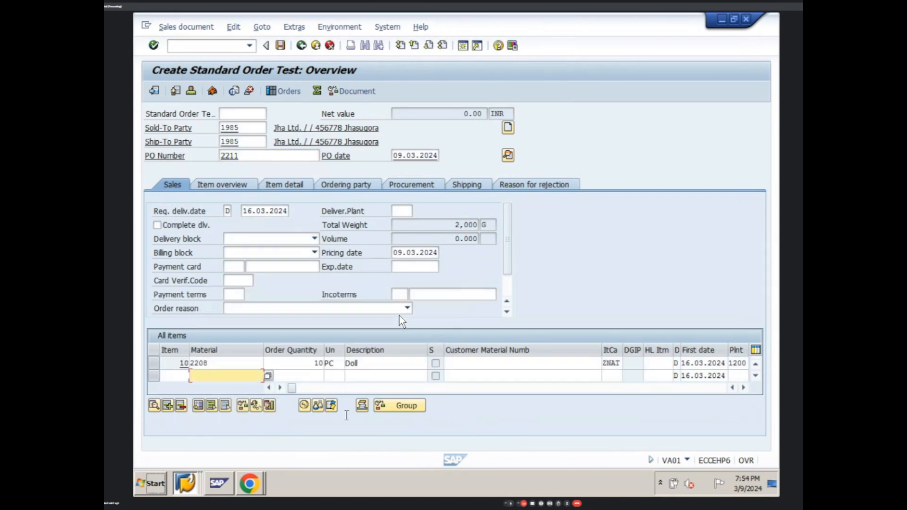
Check the YPR0 amount of the material 2208 item, and leave the order without saving it.
left_click(743, 387)
left_click(744, 387)
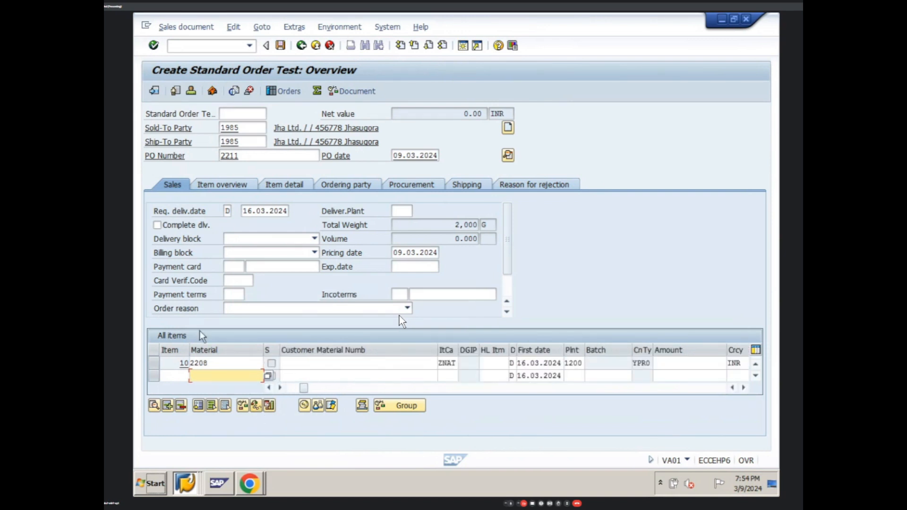
left_click(301, 46)
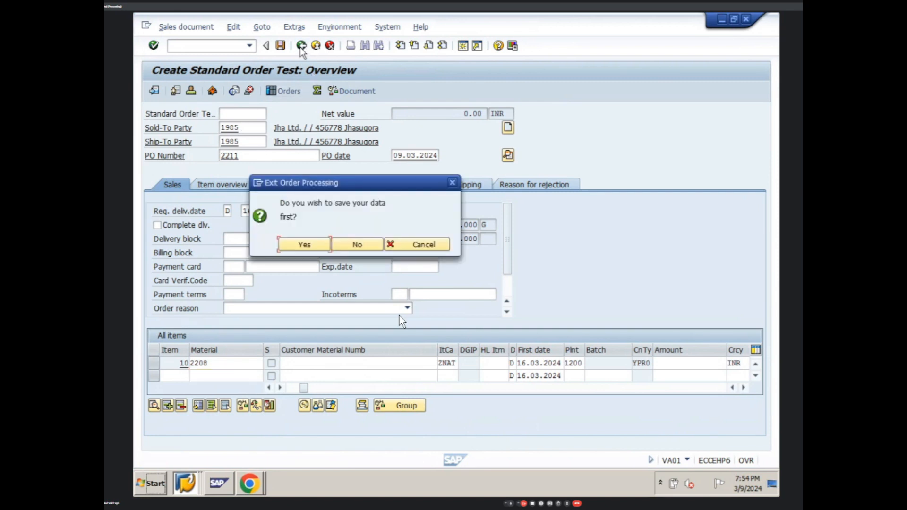
left_click(357, 244)
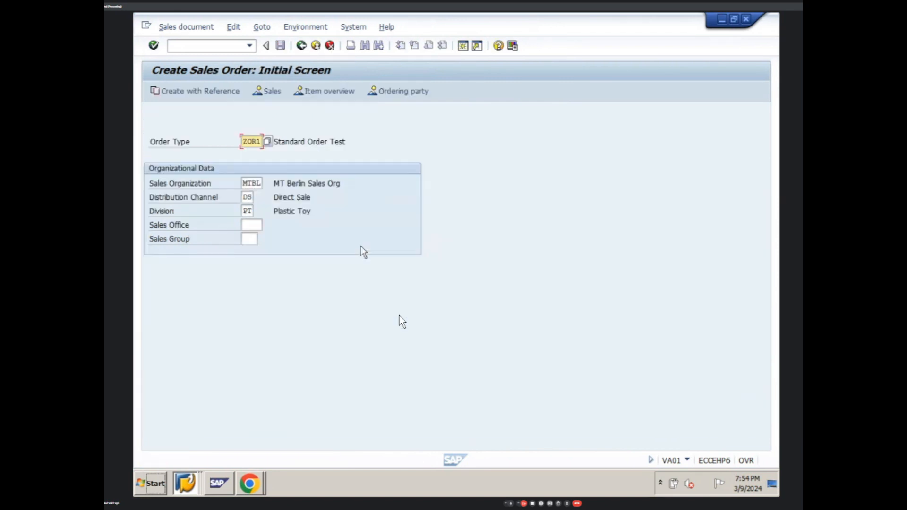
left_click(301, 46)
Start creating a YPR0 condition record with VK11 in the other session, using the Material key combination.
mouse_move(191, 480)
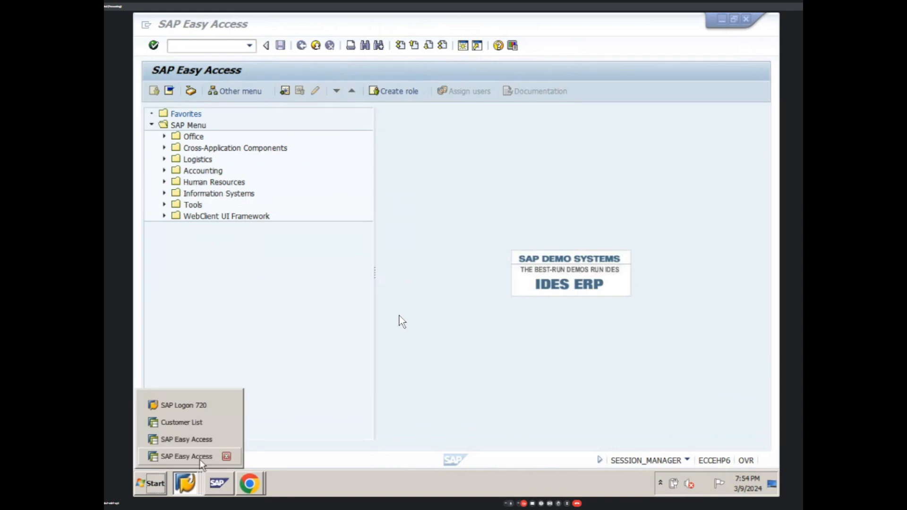
left_click(206, 441)
type("v")
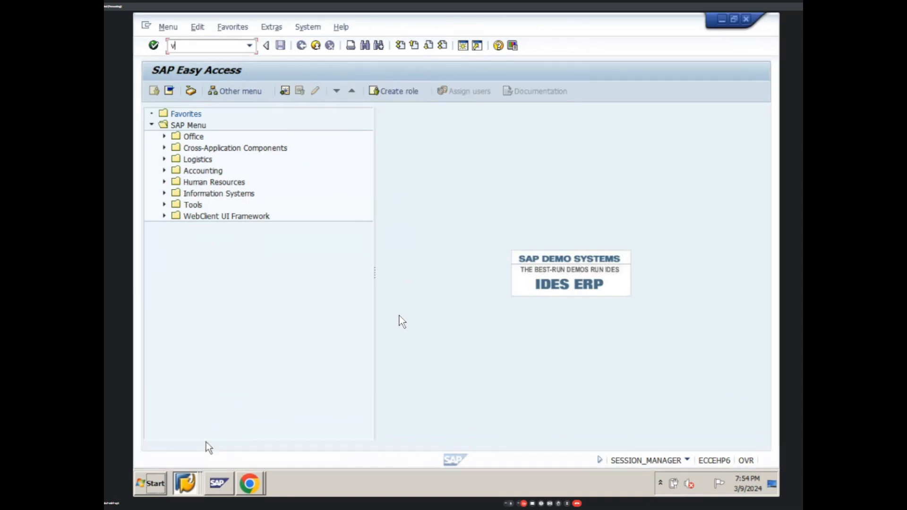
type("k11")
key("Return")
key("Return")
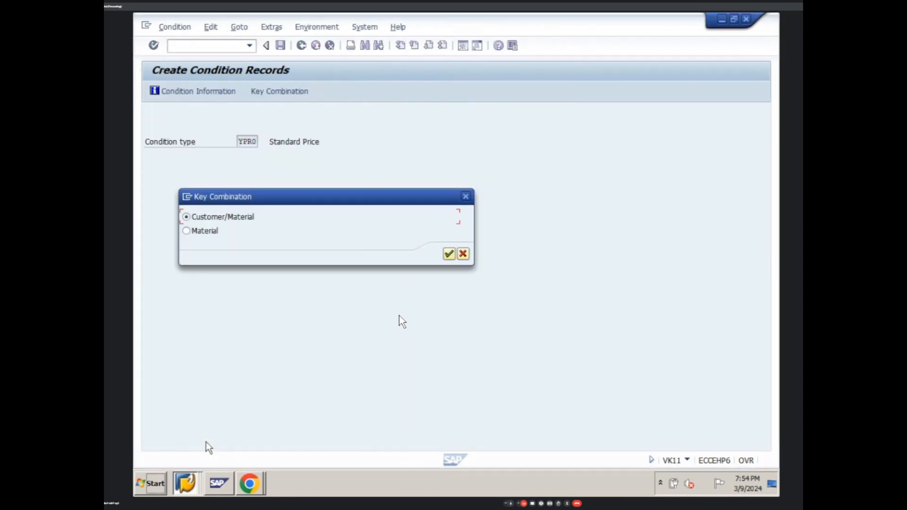
left_click(193, 231)
left_click(449, 254)
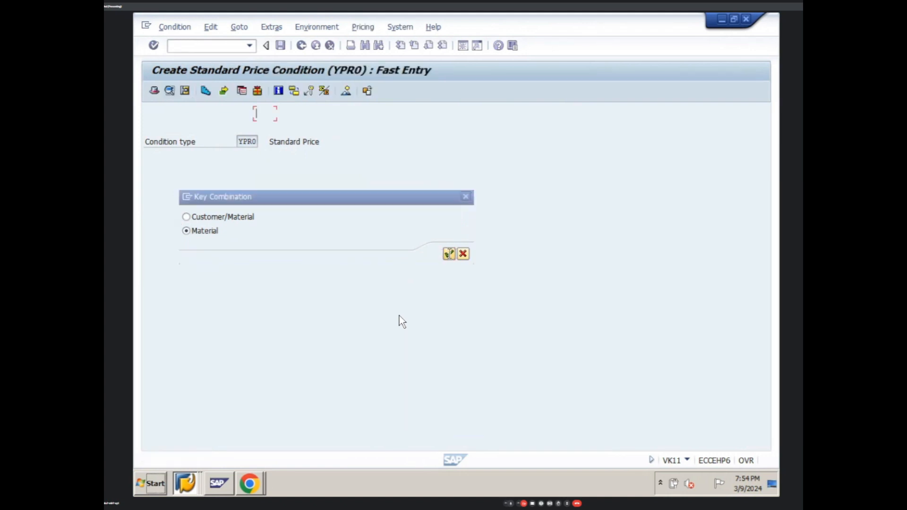
Enter material 2208 in the YPR0 fast entry with an amount of 100 EUR.
left_click(202, 183)
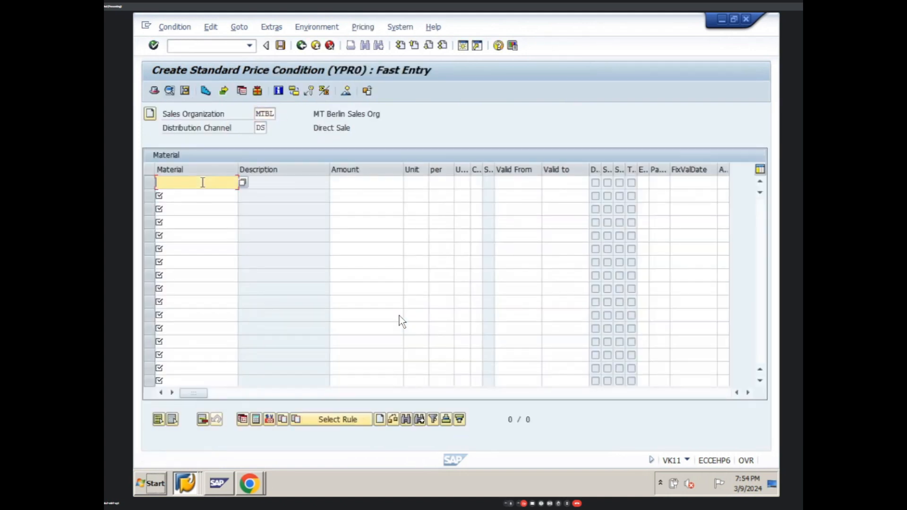
left_click(202, 193)
key("Return")
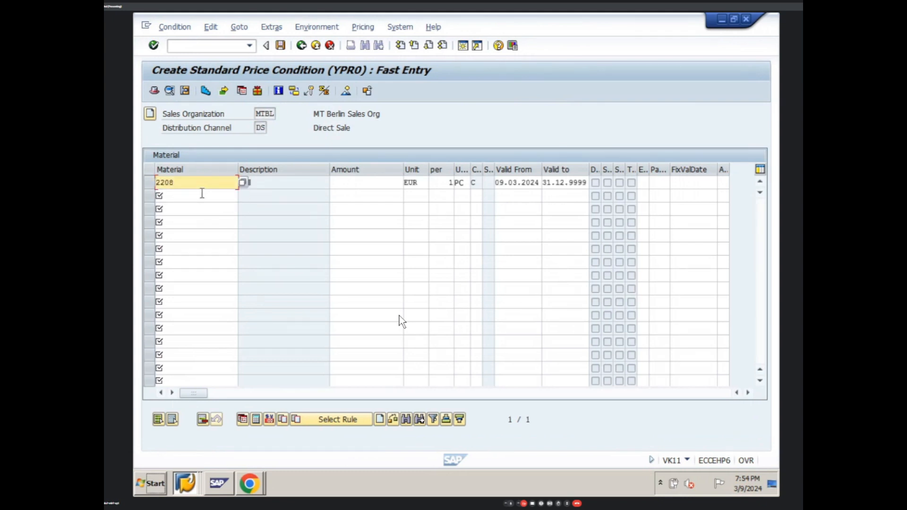
left_click(354, 184)
type("100")
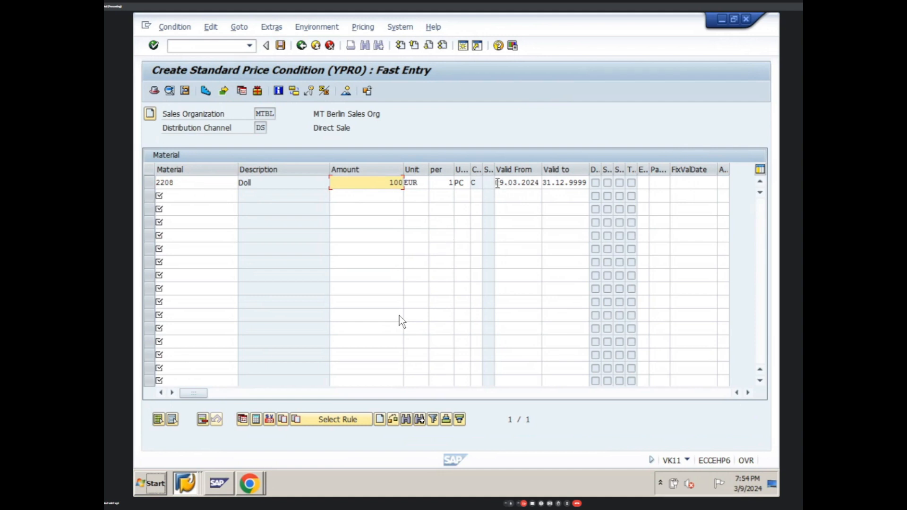
Set the record's valid-to date to 09.03.2024, copied from its valid-from date.
left_click_drag(496, 183, 535, 187)
key("ctrl+c")
left_click(545, 186)
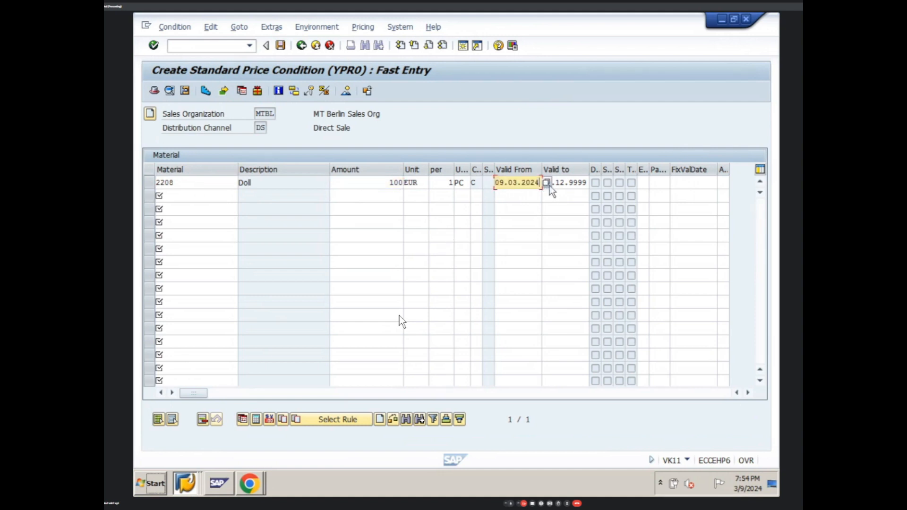
left_click(557, 183)
left_click_drag(542, 182, 598, 179)
key("ctrl+v")
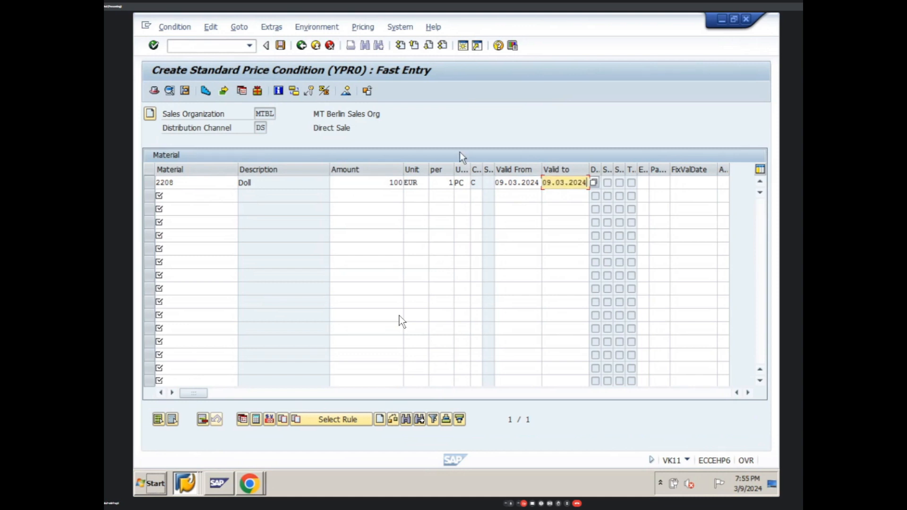
Save the Material price record for material 2208 and leave condition maintenance.
left_click(301, 45)
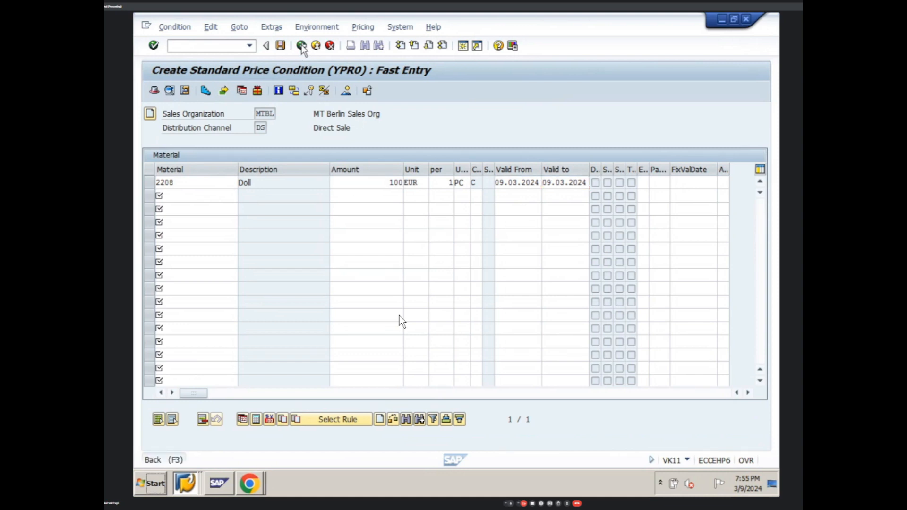
left_click(377, 273)
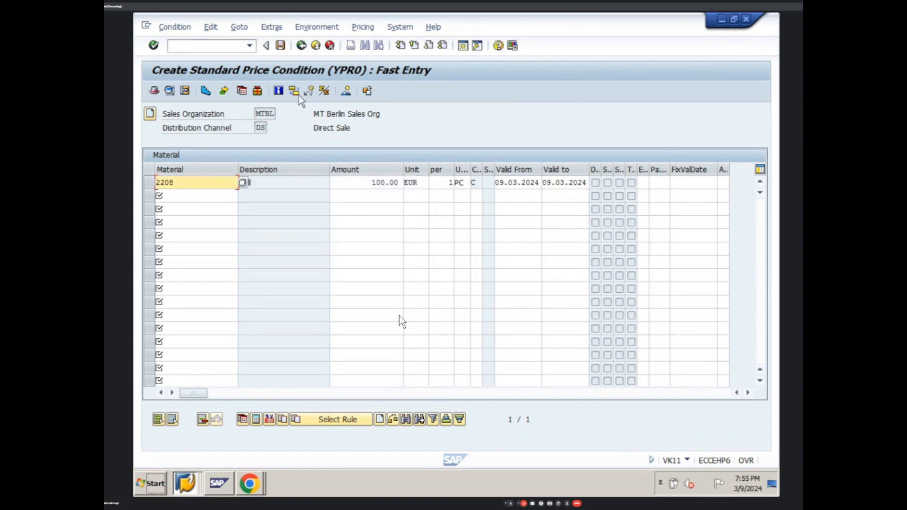
left_click(280, 46)
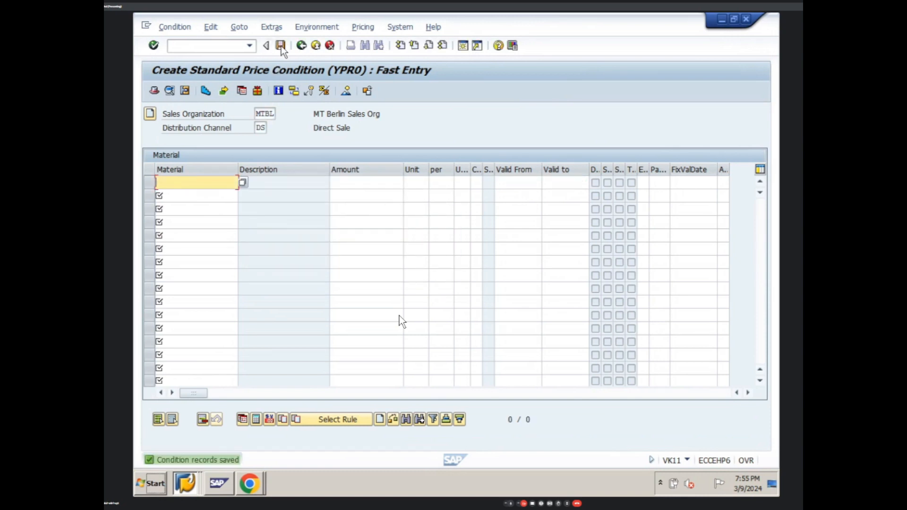
left_click(301, 45)
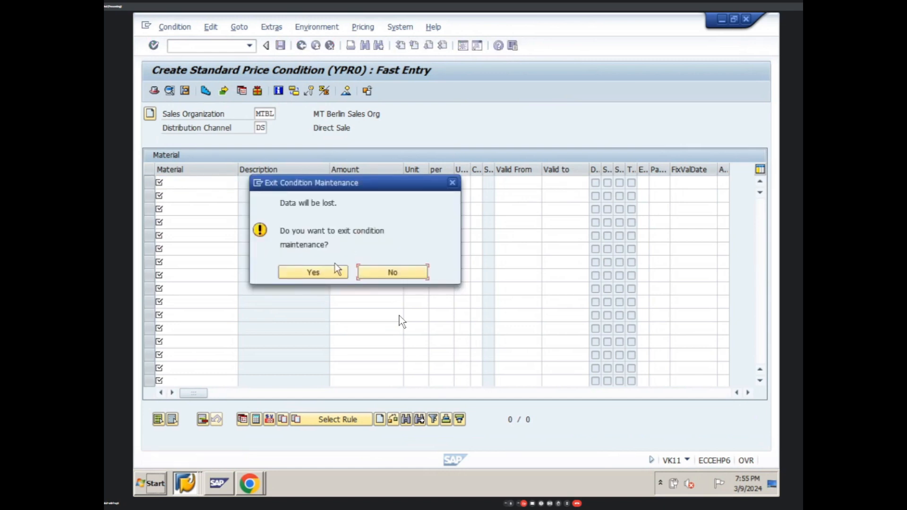
left_click(380, 272)
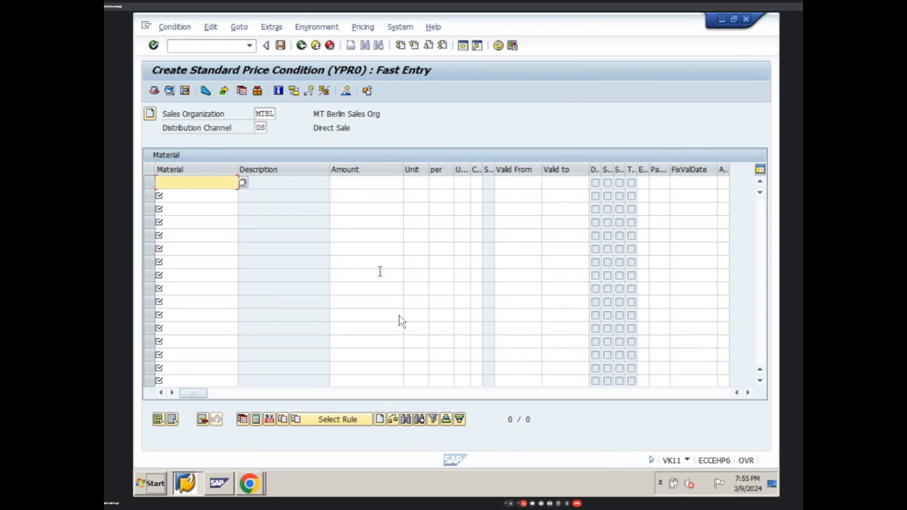
left_click(301, 46)
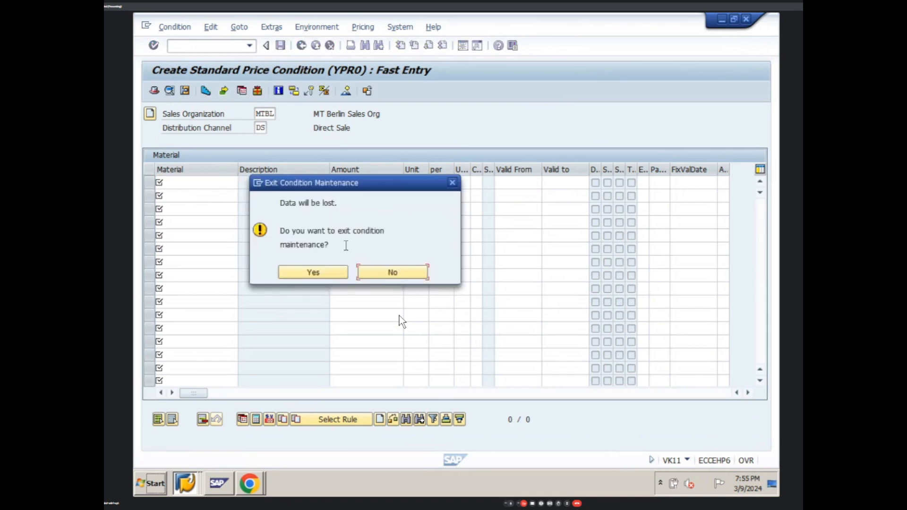
left_click(313, 273)
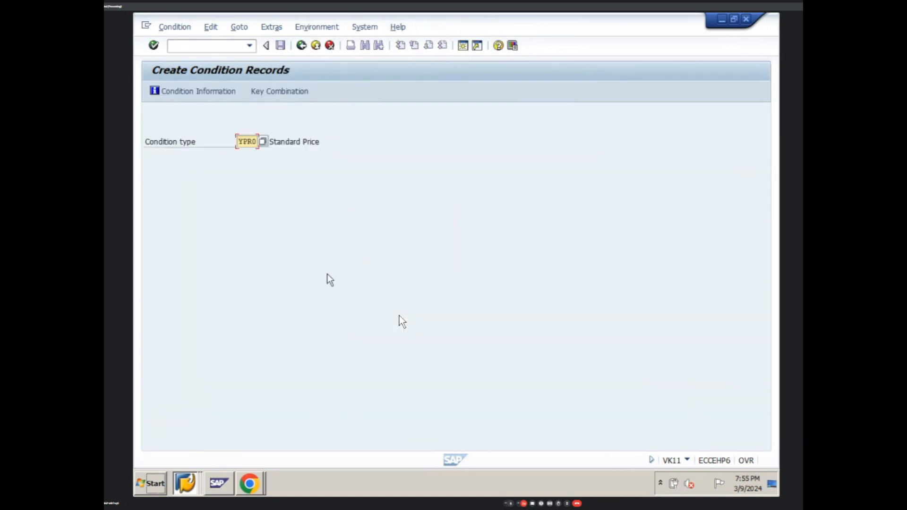
left_click(301, 45)
Create another ZOR1 standard order with VA01 and enter Jha Ltd.'s customer number as sold-to party.
type("va01")
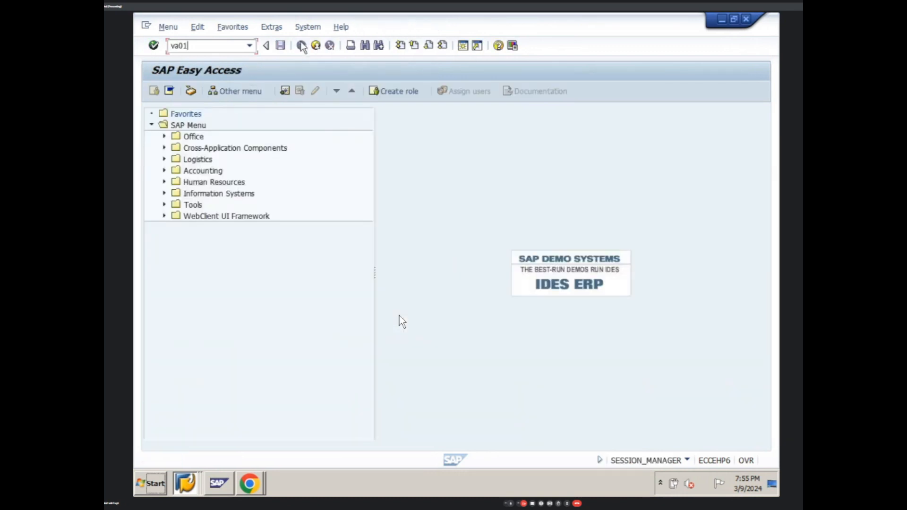
key("Return")
key("Return")
key("space")
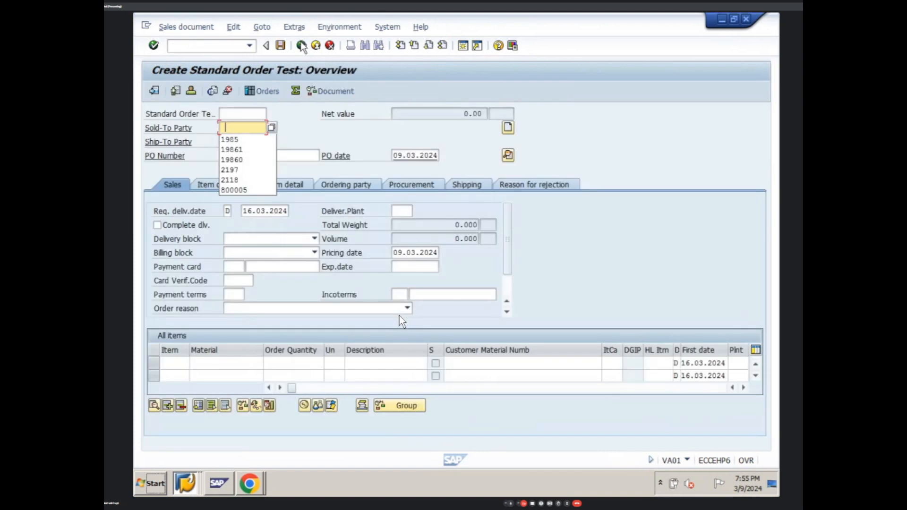
key("Down")
key("Return")
key("Return")
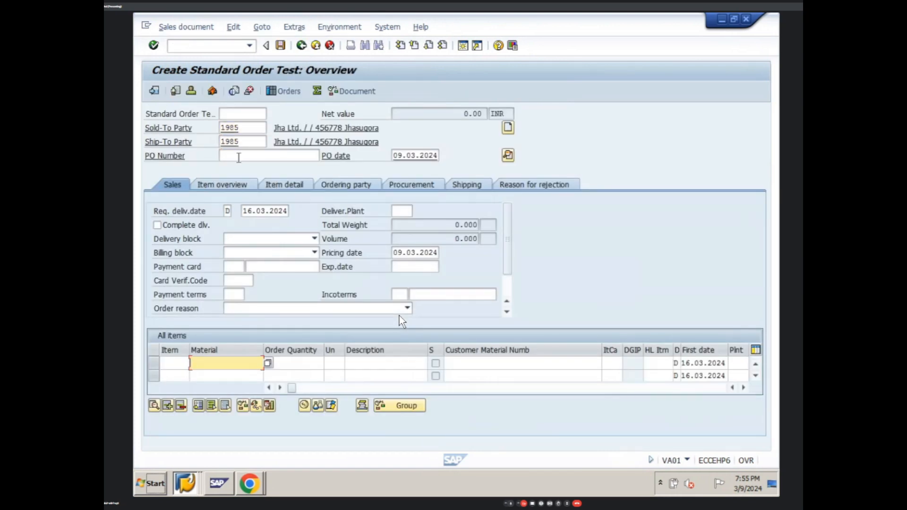
Fill in the new order's PO number and add an item for material 2208 with quantity 10.
left_click(240, 155)
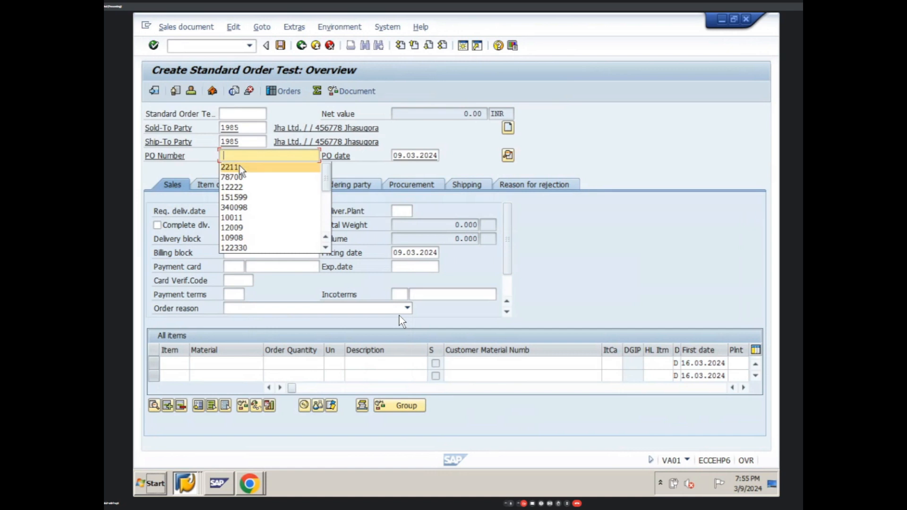
left_click(240, 166)
left_click(212, 364)
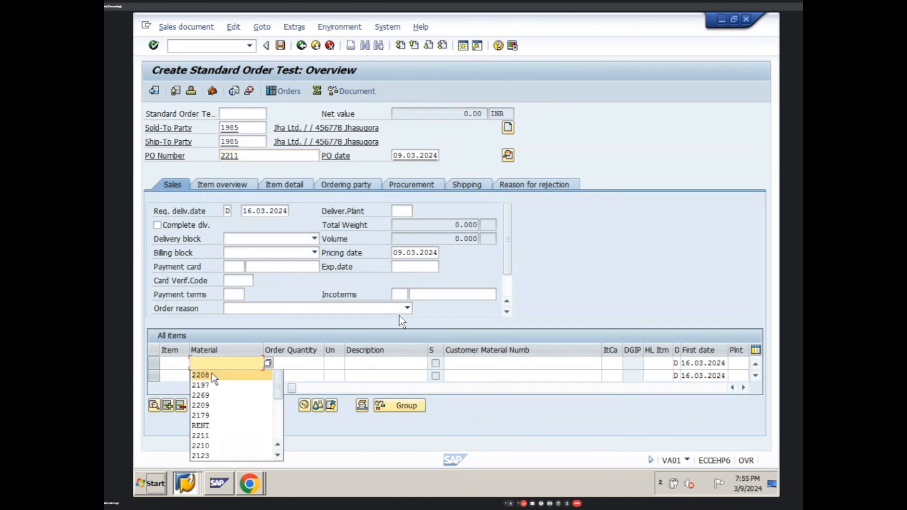
left_click(211, 375)
key("Tab")
type("10")
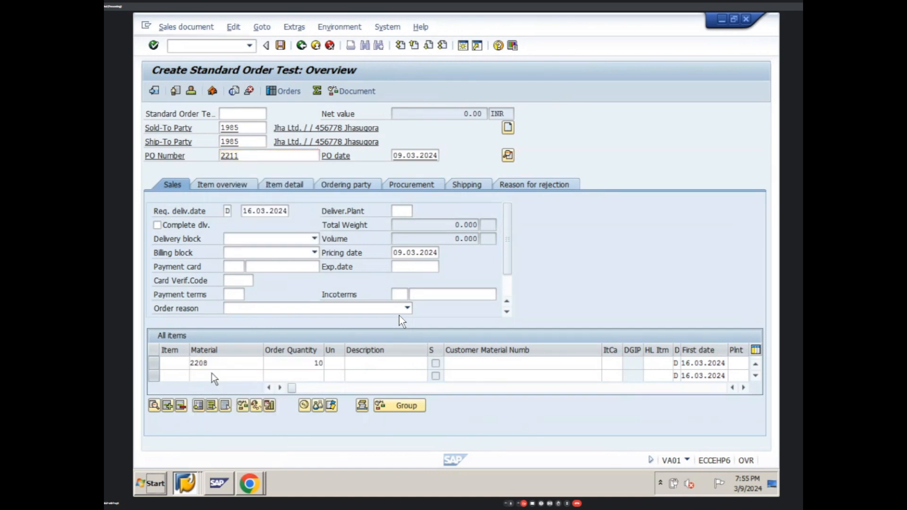
key("Return")
key("Return")
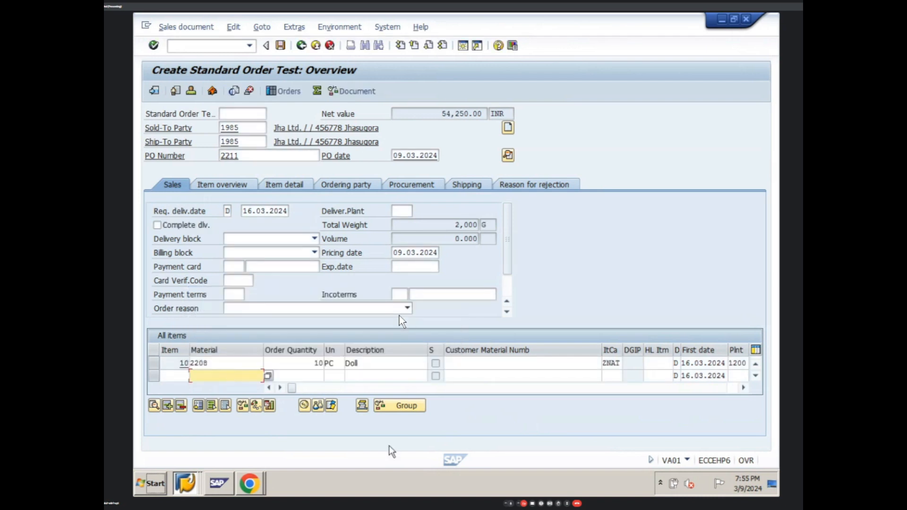
Check the YPR0 amount in the item list and open the pricing conditions of item 10.
left_click(743, 387)
left_click(743, 388)
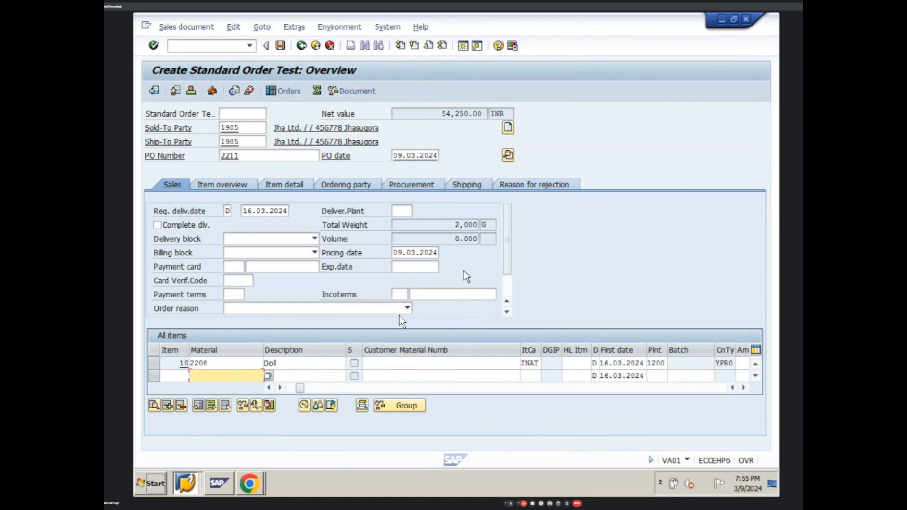
left_click(743, 387)
left_click(743, 387)
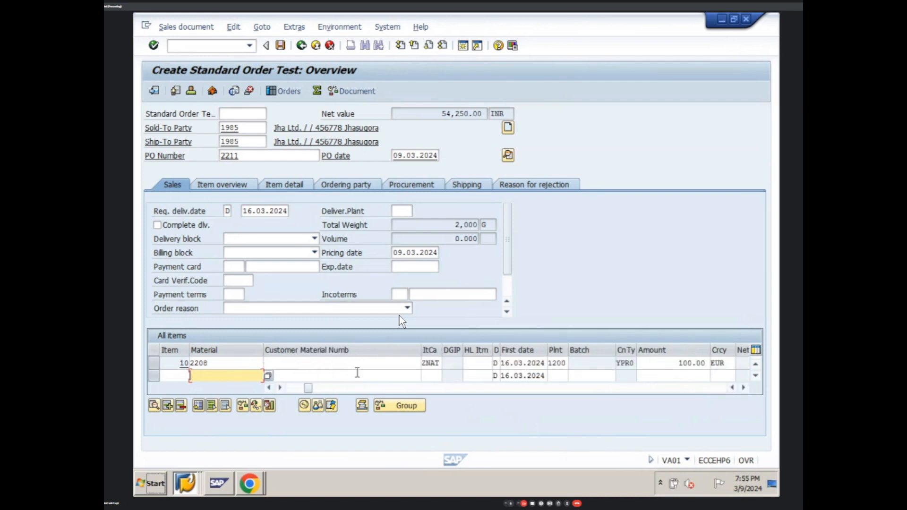
left_click(154, 363)
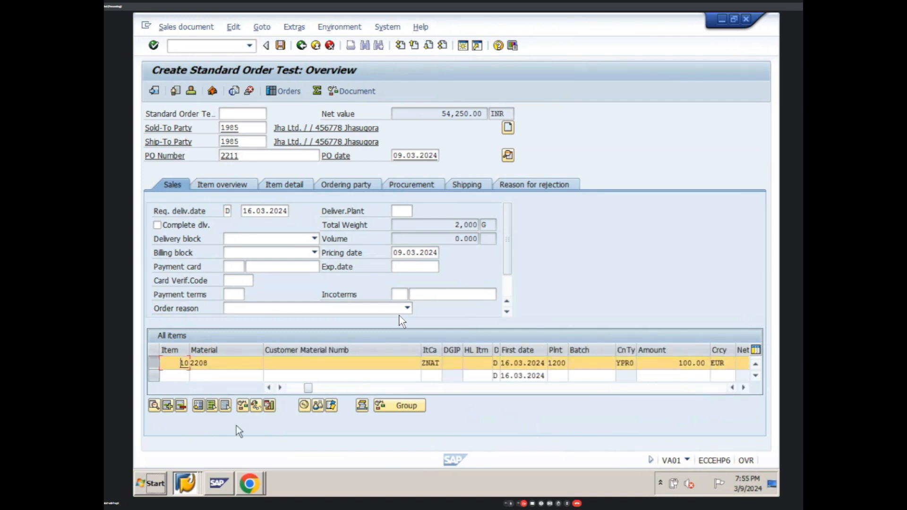
left_click(304, 406)
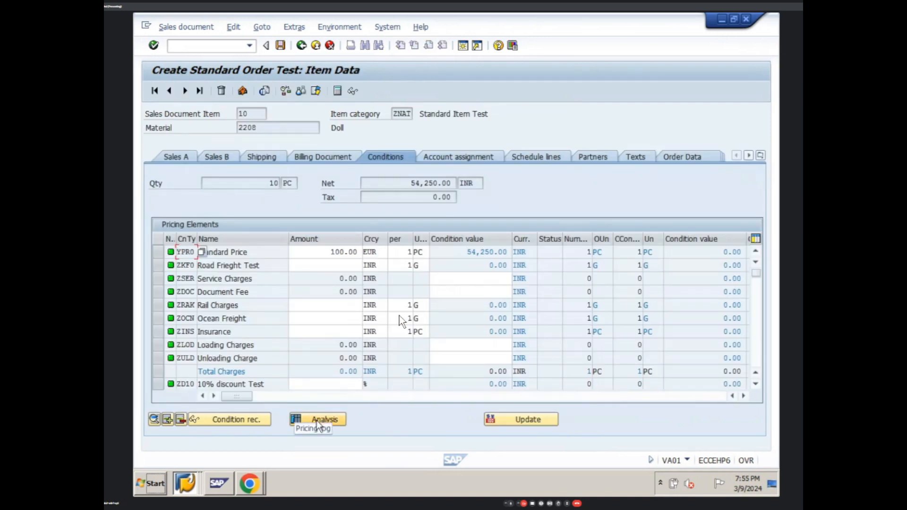
Examine YPR0's Customer/Material access 10 and Material access 20 in the pricing analysis, and return to the item conditions.
left_click(318, 420)
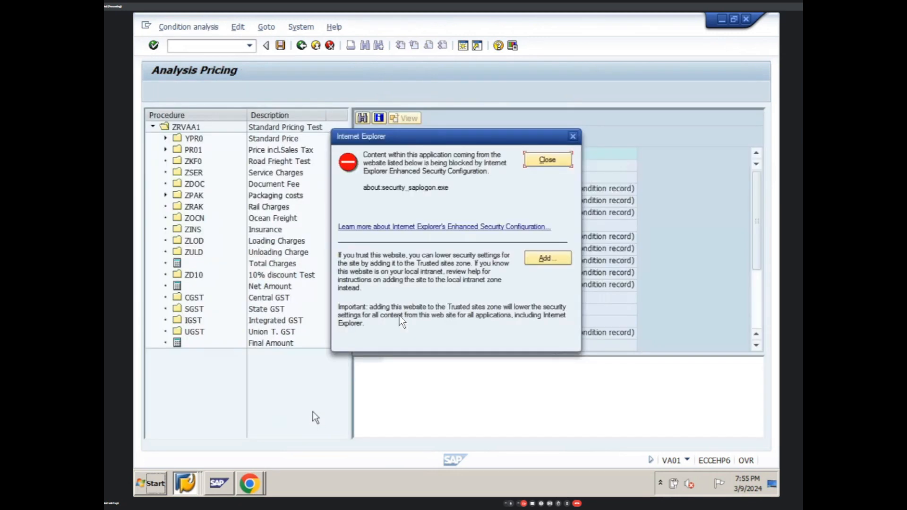
left_click(537, 159)
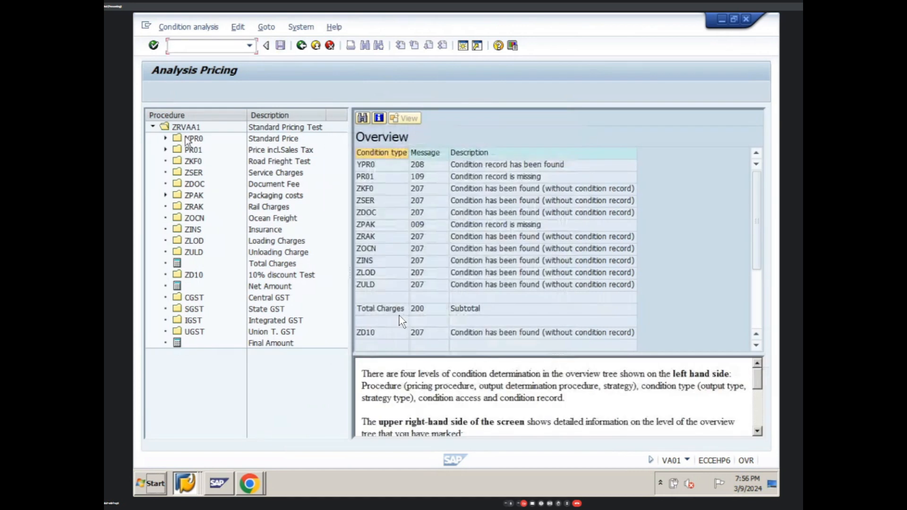
left_click(165, 138)
double_click(206, 149)
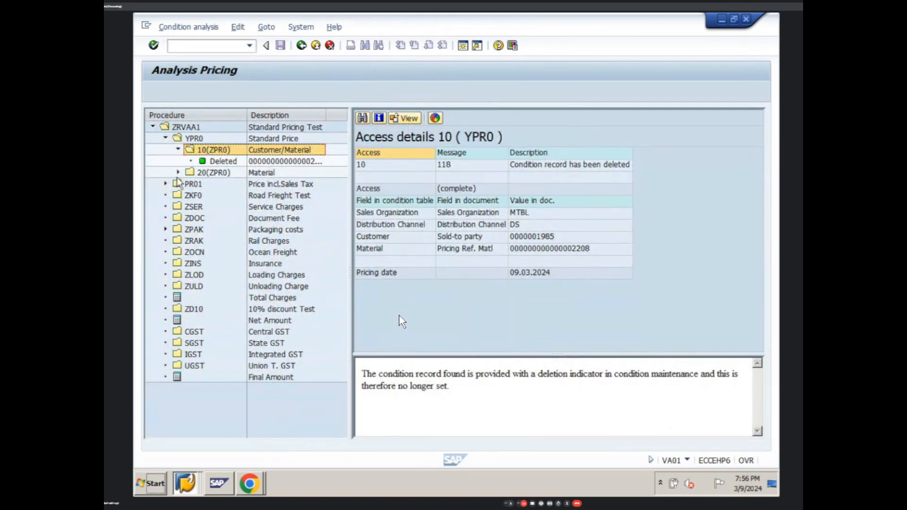
double_click(200, 173)
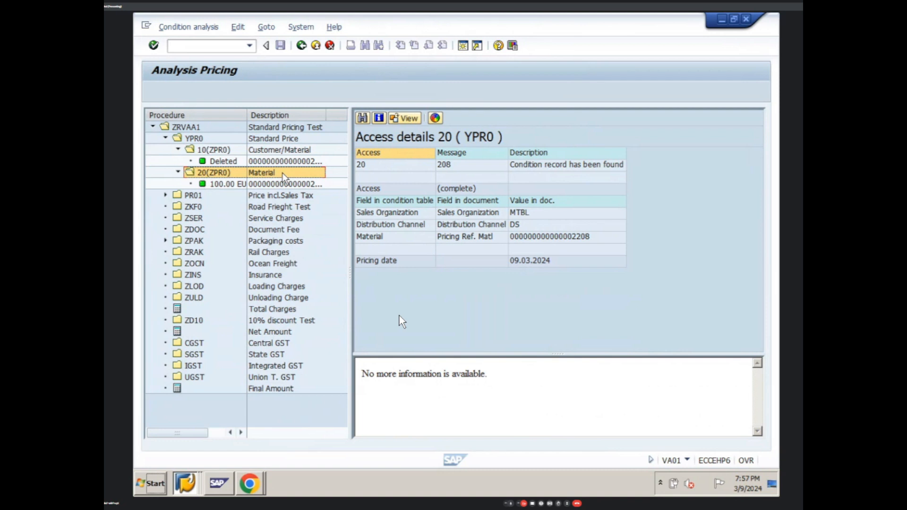
left_click(301, 45)
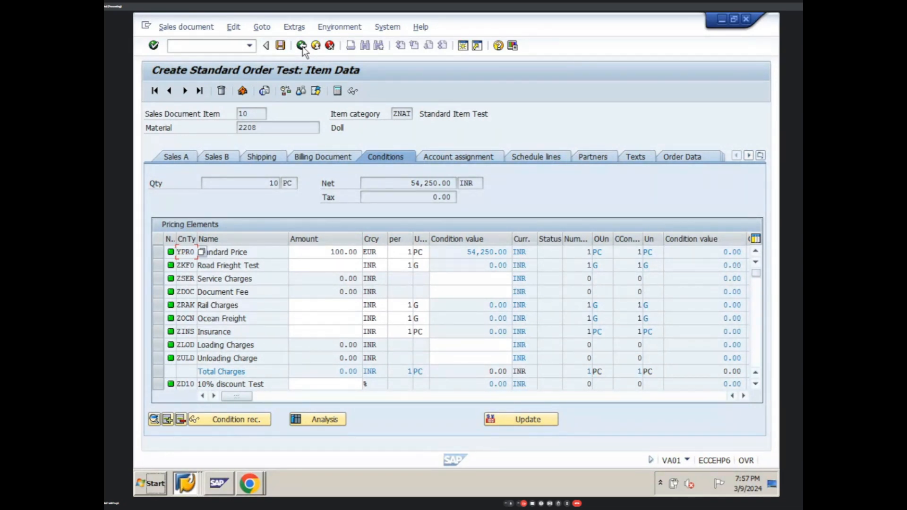
key("super")
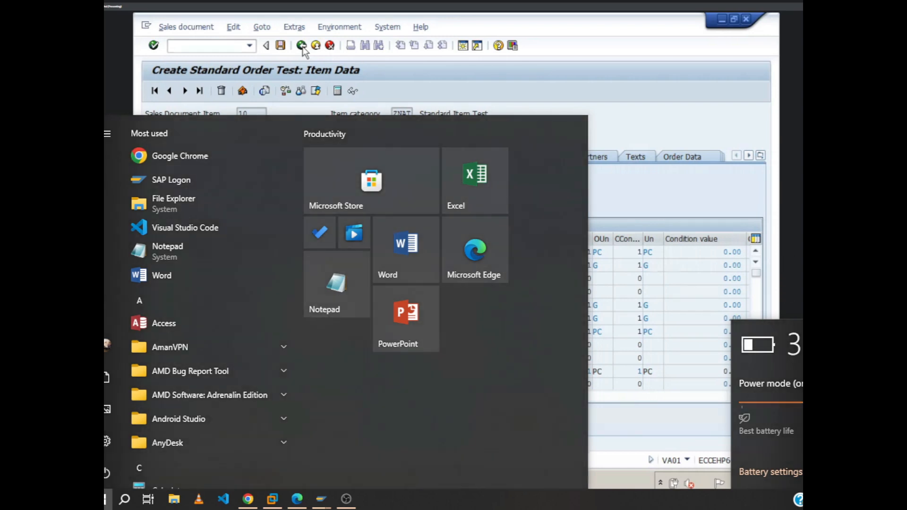
left_click(794, 250)
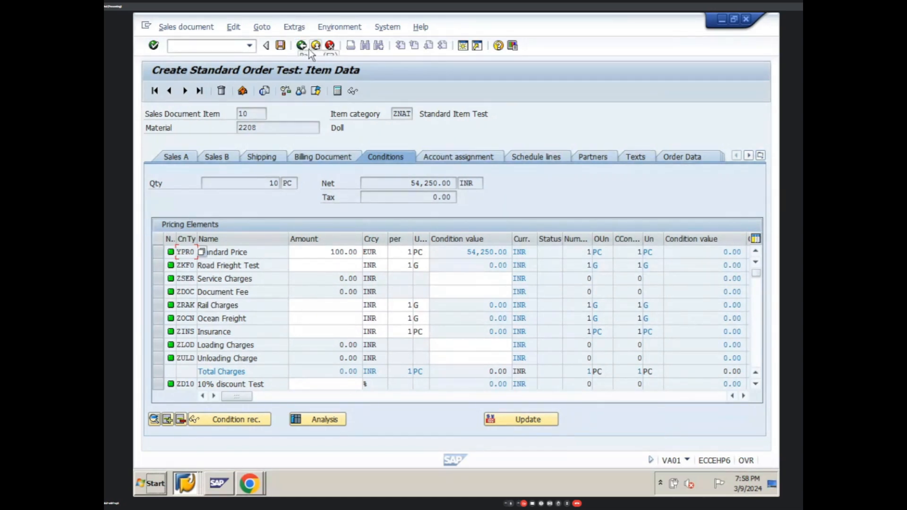
Exit the Jha Ltd. order without saving it and return to SAP Easy Access.
left_click(315, 46)
left_click(342, 243)
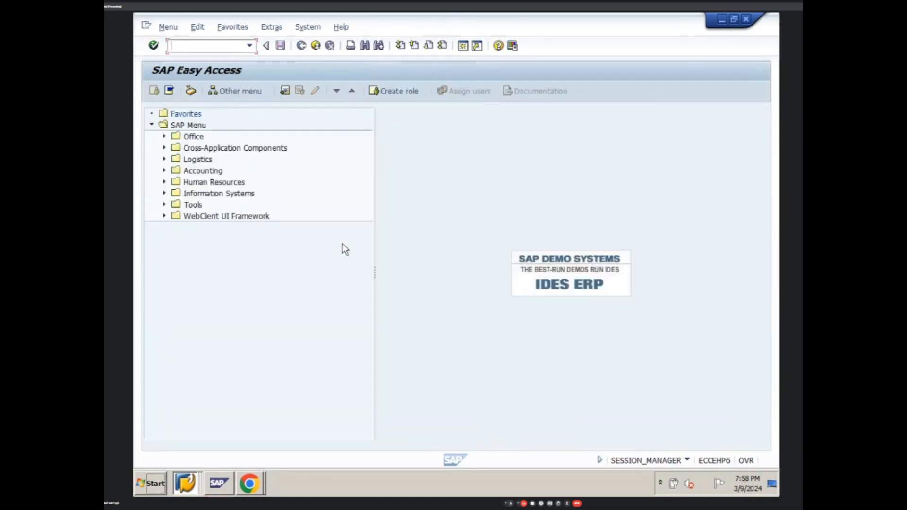
left_click(185, 482)
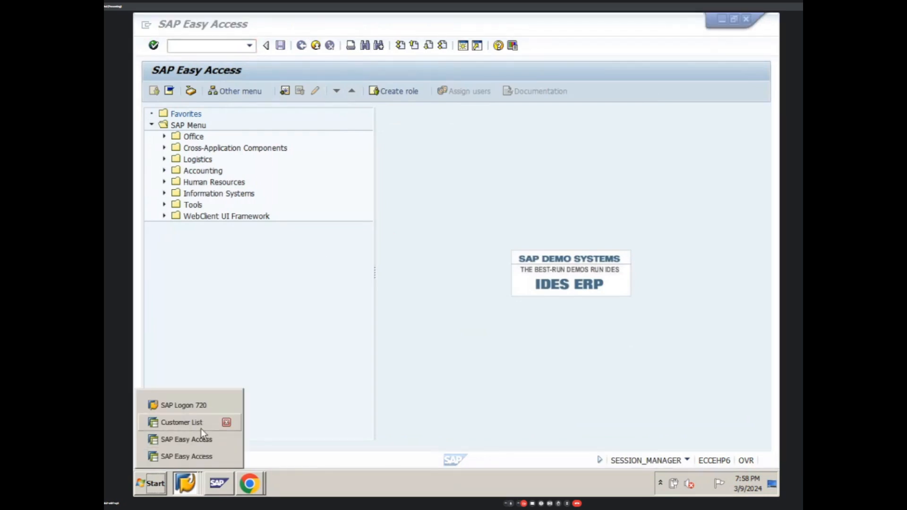
left_click(310, 324)
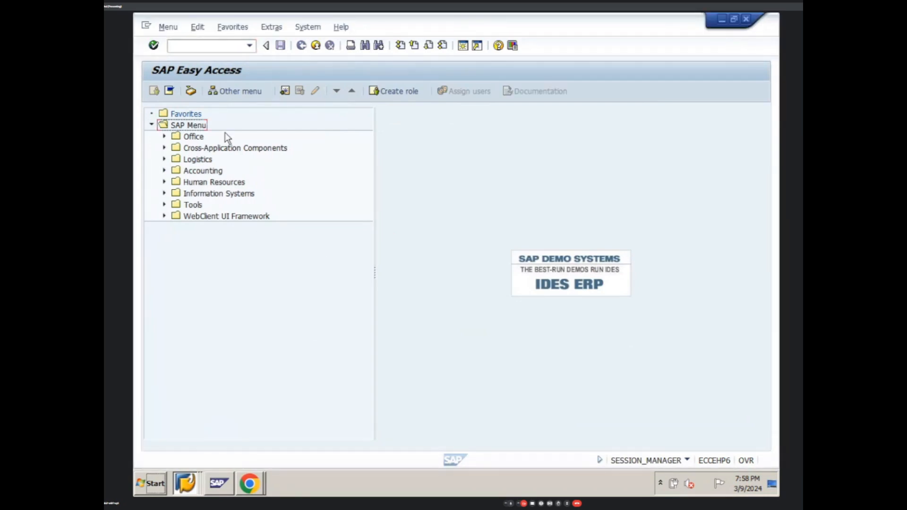
Start a new YPR0 condition record with VK11, using the Customer/Material key combination.
left_click(209, 46)
type("vk11")
key("Return")
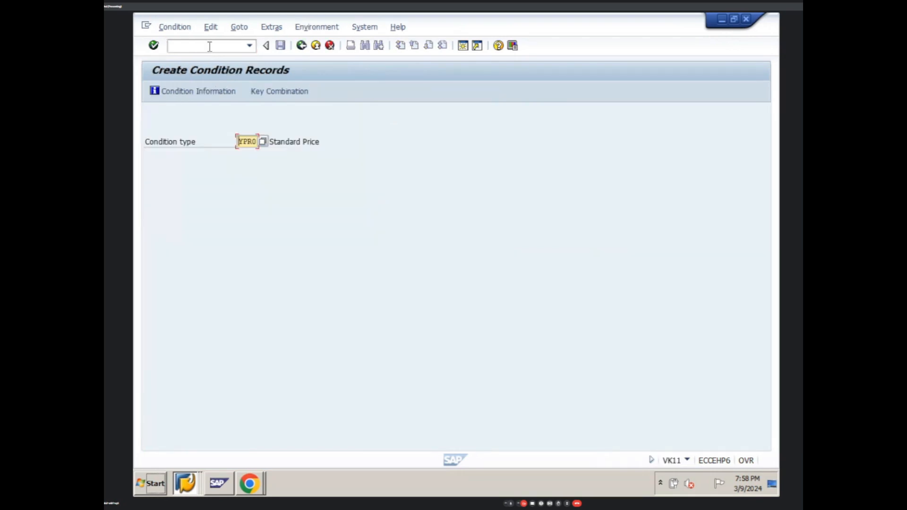
key("Return")
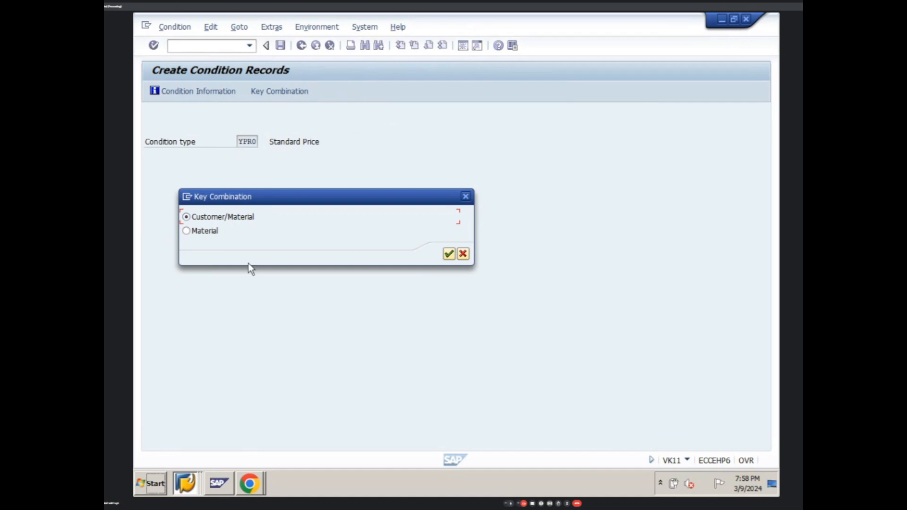
left_click(448, 254)
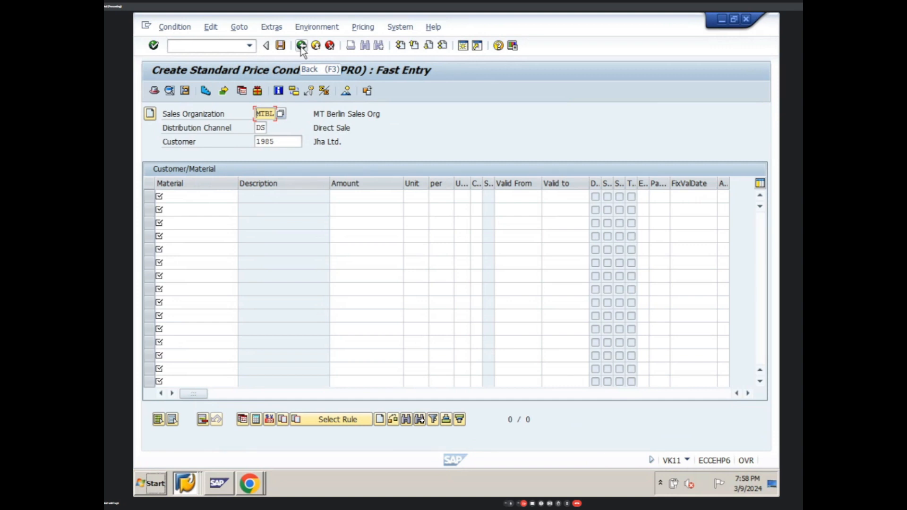
Enter material 2208 for Jha Ltd. with an amount of 150 EUR per PC and a validity end date of 09.03.2024.
left_click(209, 196)
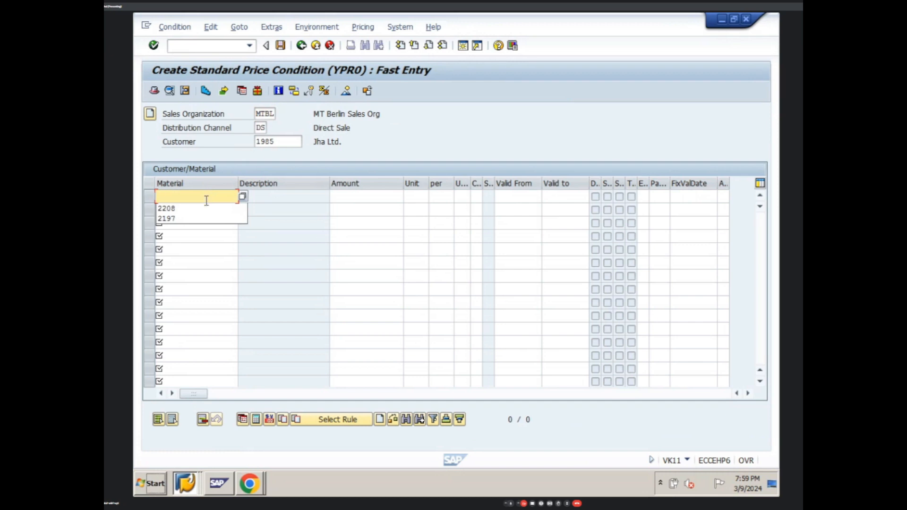
left_click(250, 213)
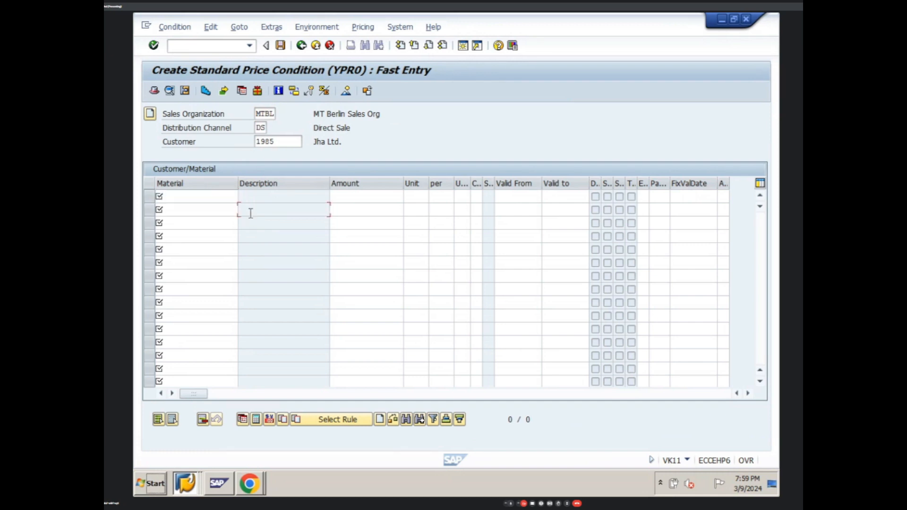
left_click(218, 197)
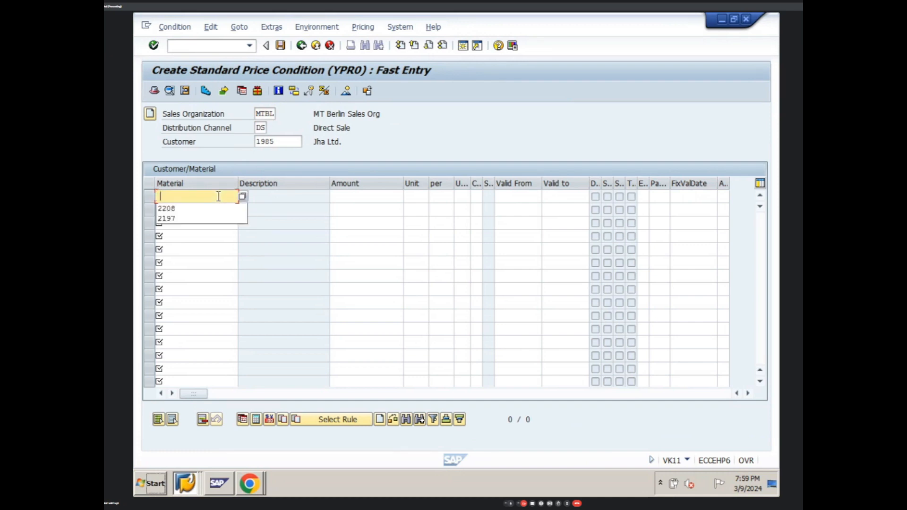
left_click(210, 208)
key("Return")
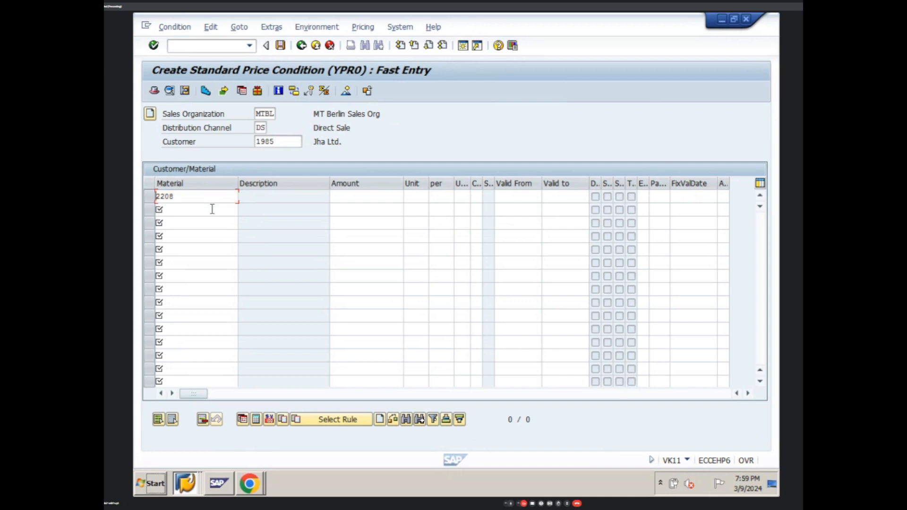
left_click(342, 198)
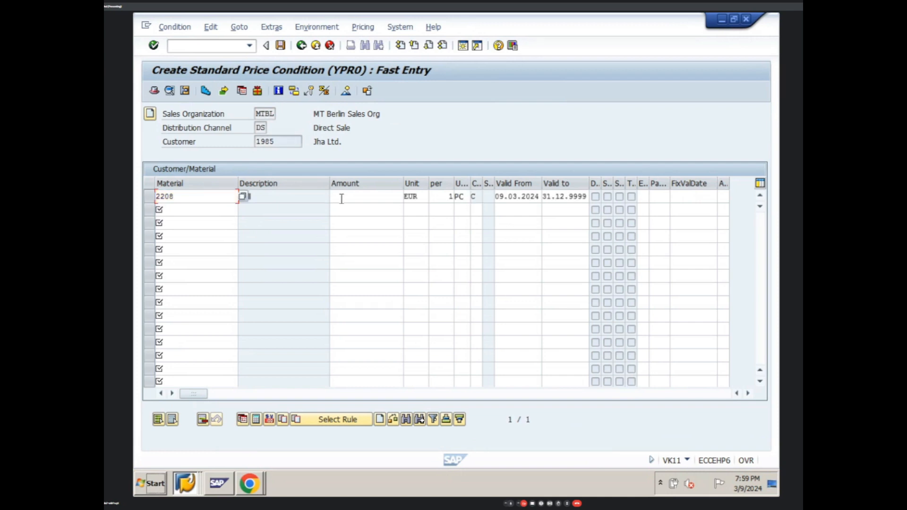
type("150")
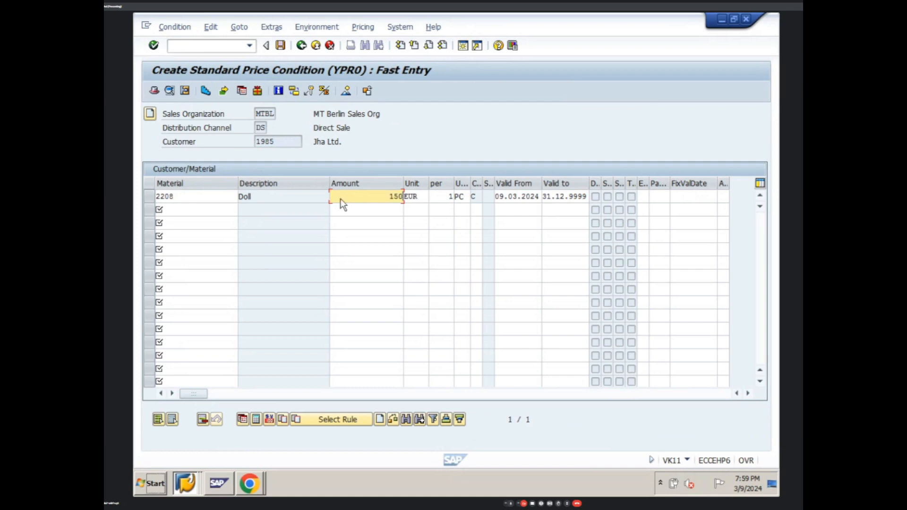
key("Return")
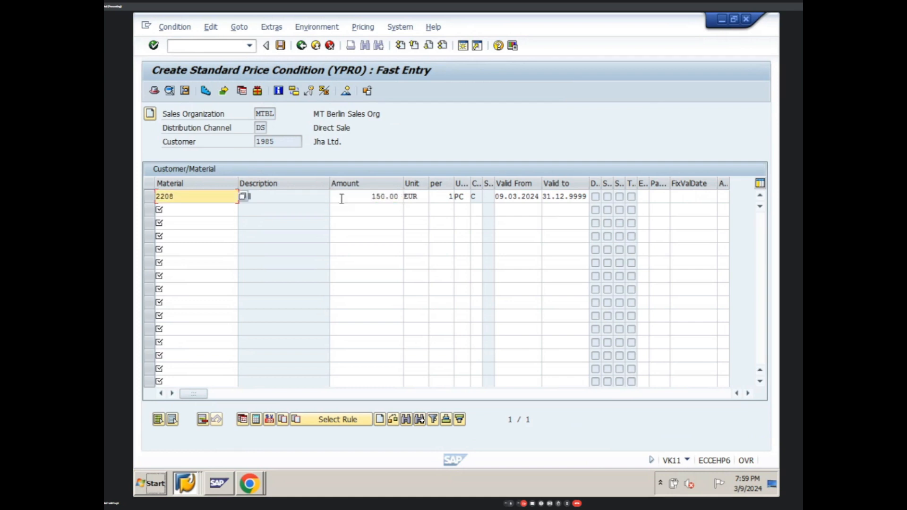
left_click_drag(497, 197, 592, 200)
type("09.03.2024")
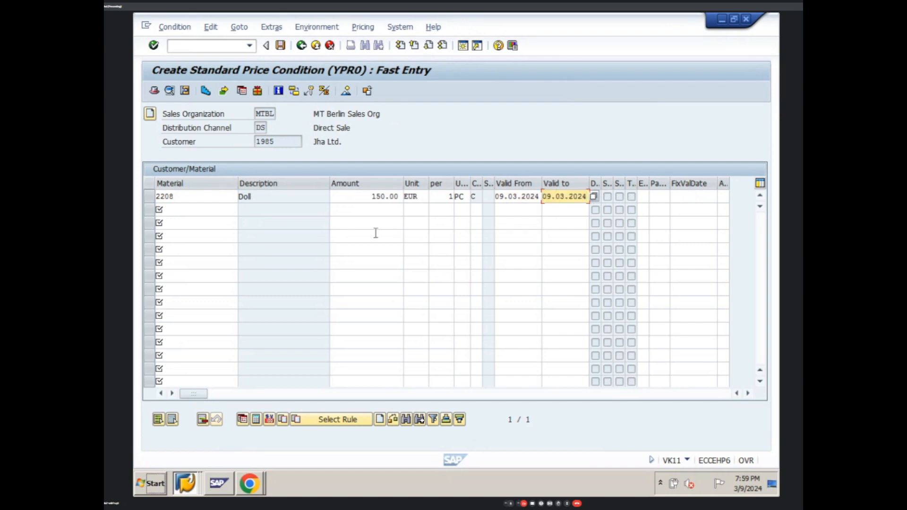
Open the scales of the 2208 record and enter levels from 500 PC at 150 EUR and 400 PC at 170 EUR.
left_click(150, 197)
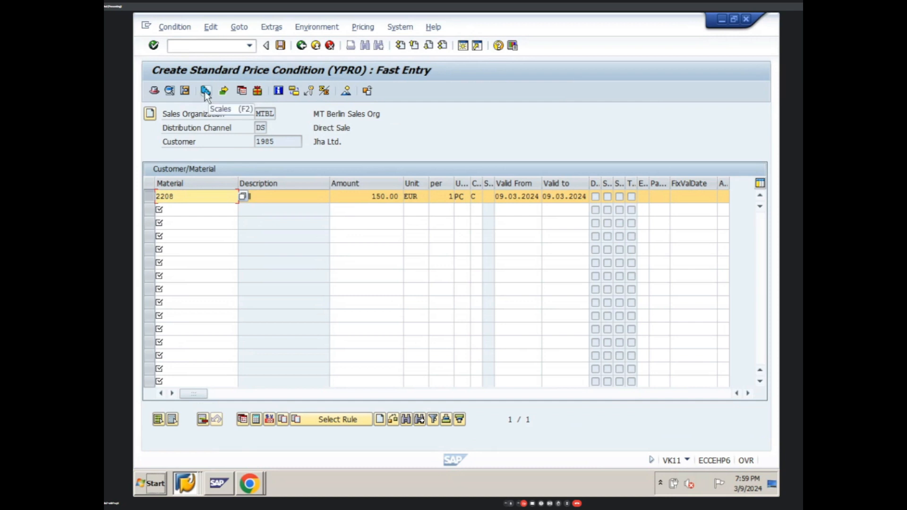
left_click(206, 92)
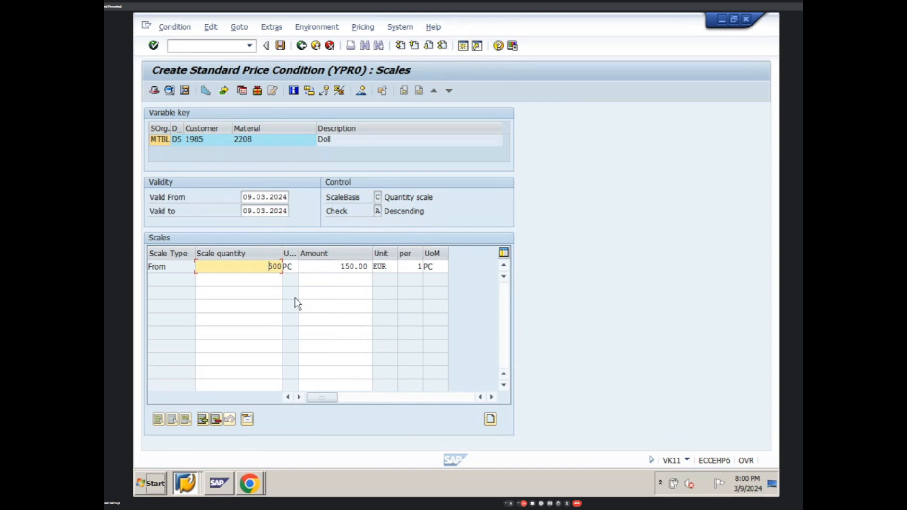
left_click(261, 280)
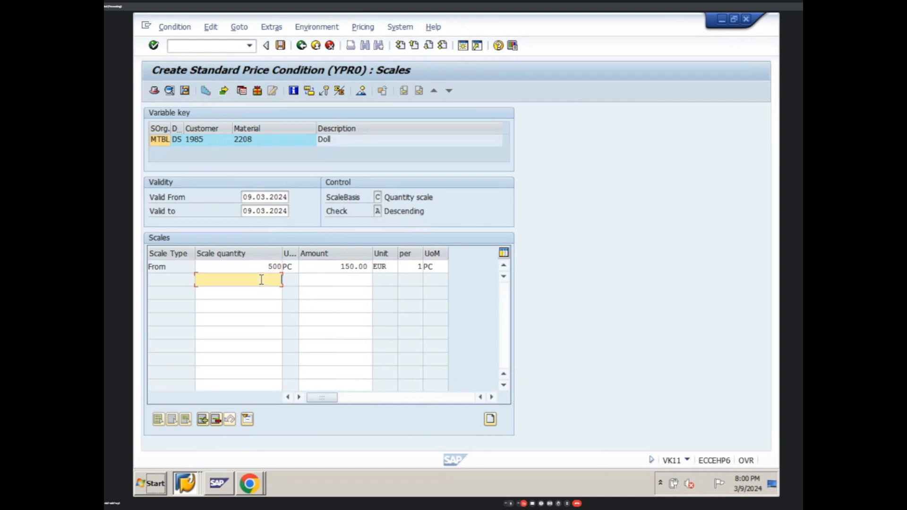
type("400")
left_click(339, 280)
type("170")
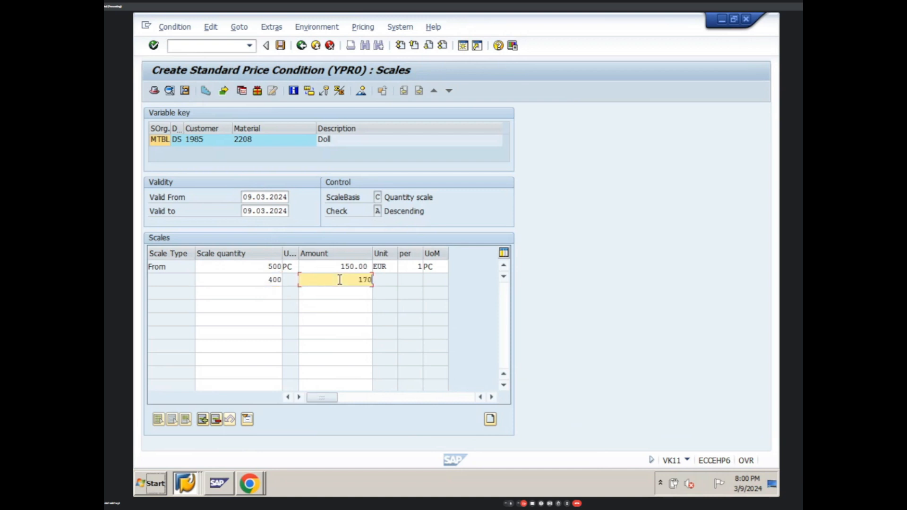
key("Return")
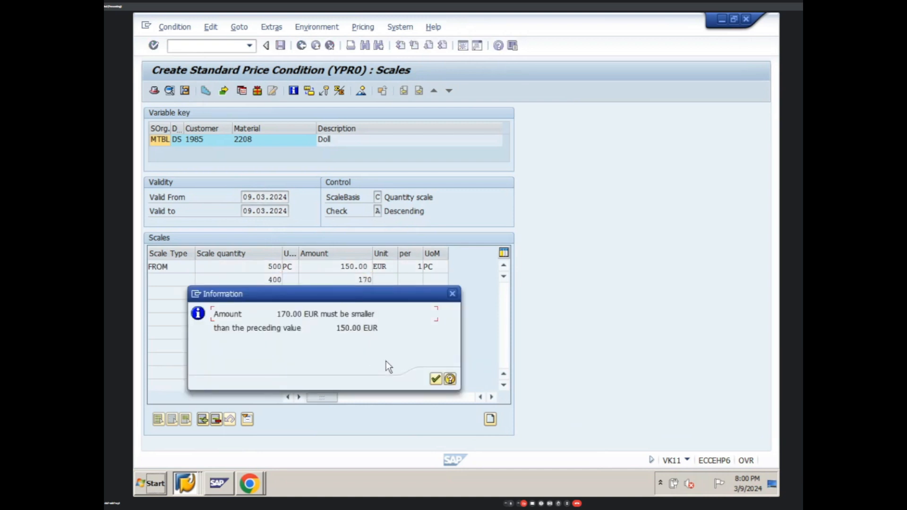
left_click(434, 380)
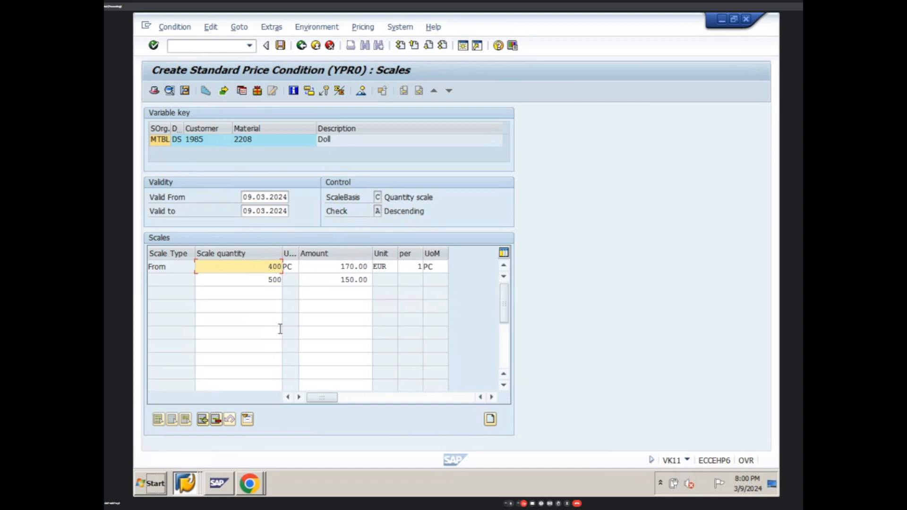
Add a third scale level of 300 PC at 180 EUR to the 2208 record.
left_click(272, 293)
type("600")
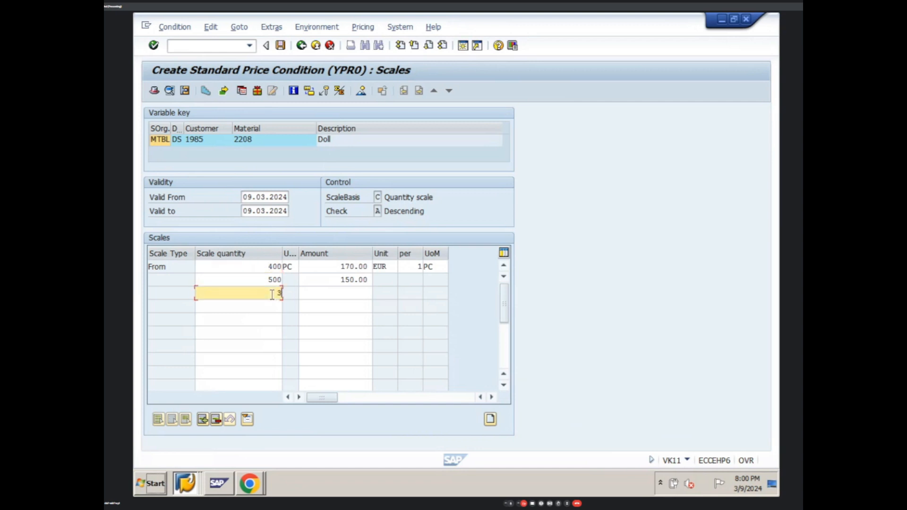
left_click(348, 293)
type("180")
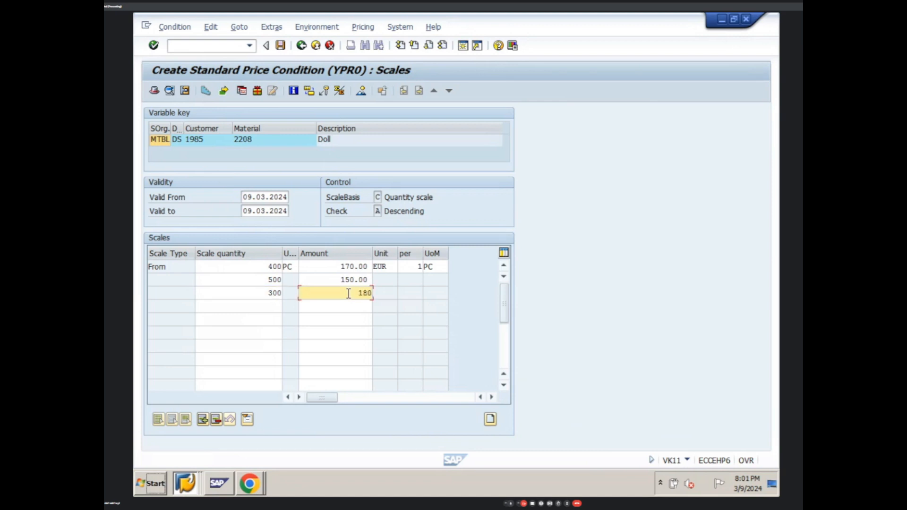
key("Return")
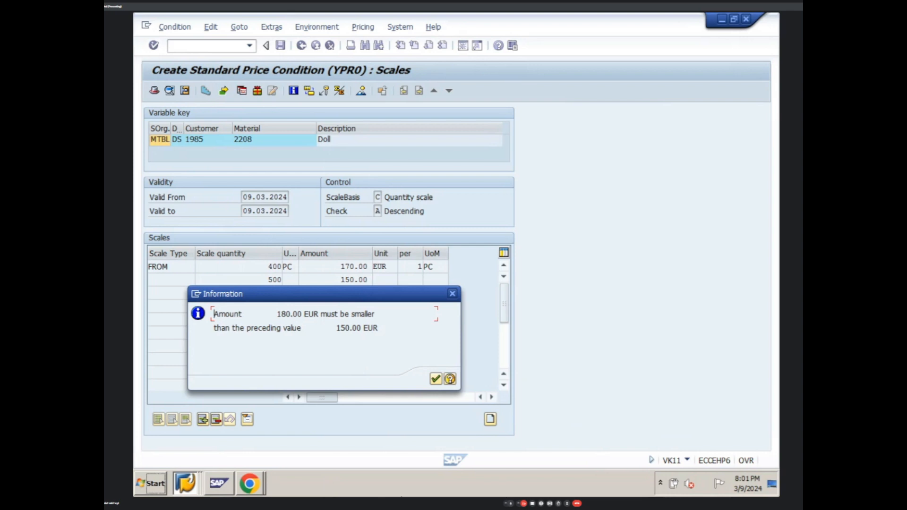
left_click(436, 378)
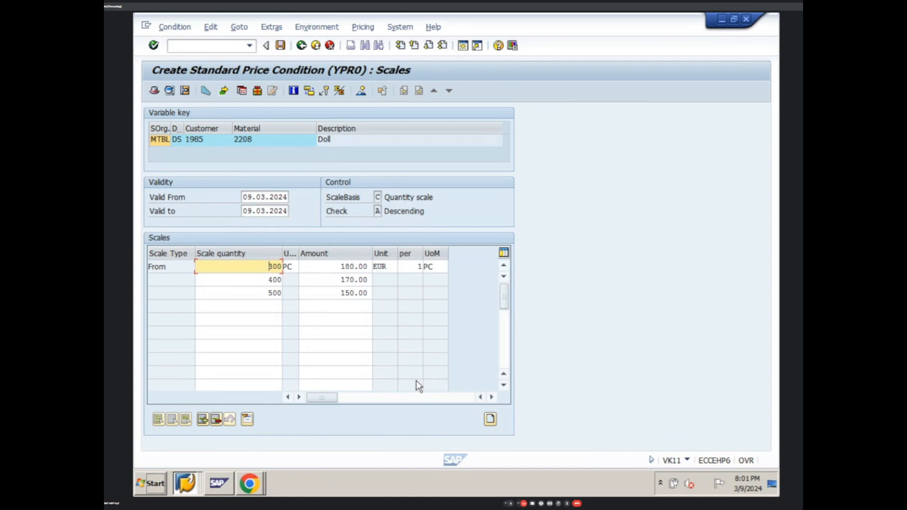
Change the scale quantities to 100 for the 180 EUR level, 200 for 170 EUR and 300 for 150 EUR.
key("Delete")
key("Delete")
key("Delete")
type("100")
left_click(270, 280)
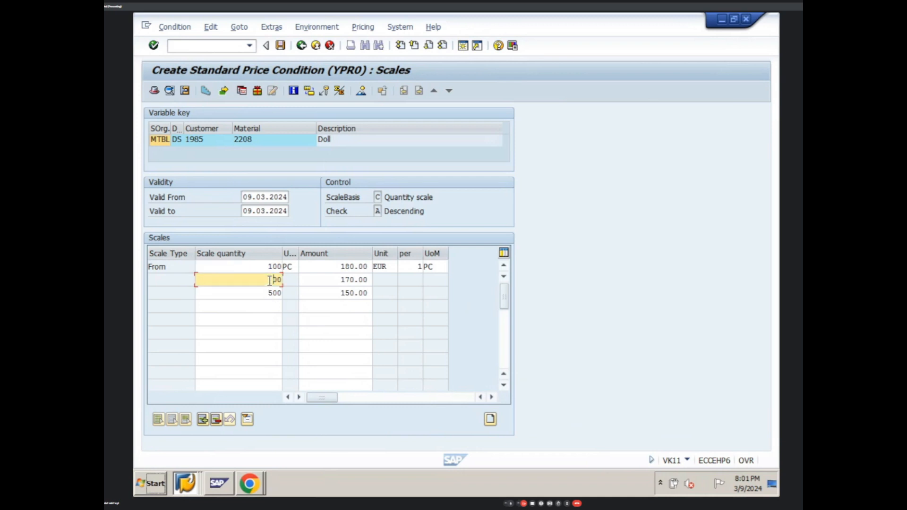
type("2")
left_click(269, 266)
left_click(268, 293)
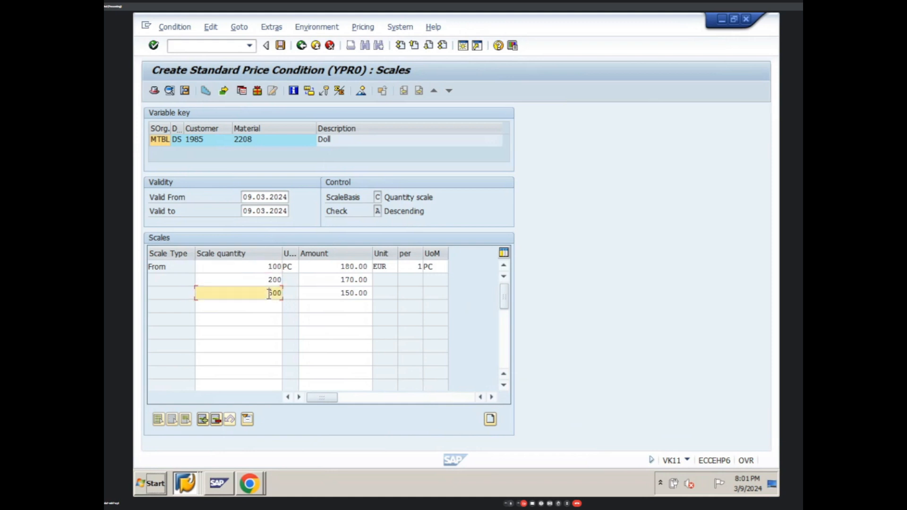
key("Delete")
type("3")
key("Return")
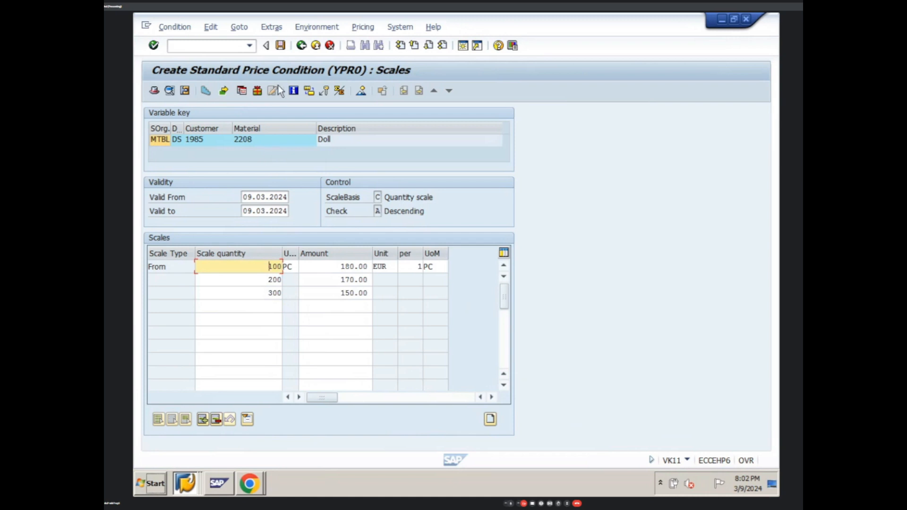
Save the scaled YPR0 condition record and leave condition record creation.
left_click(280, 45)
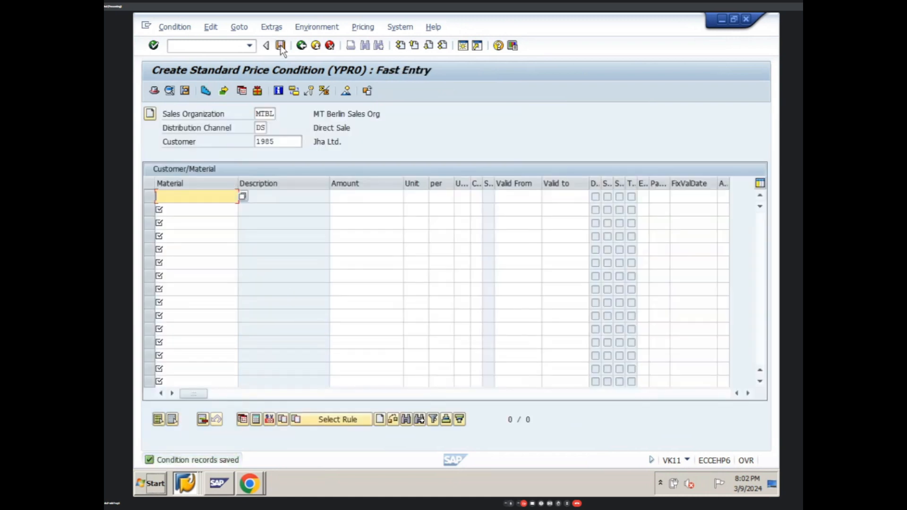
left_click(302, 45)
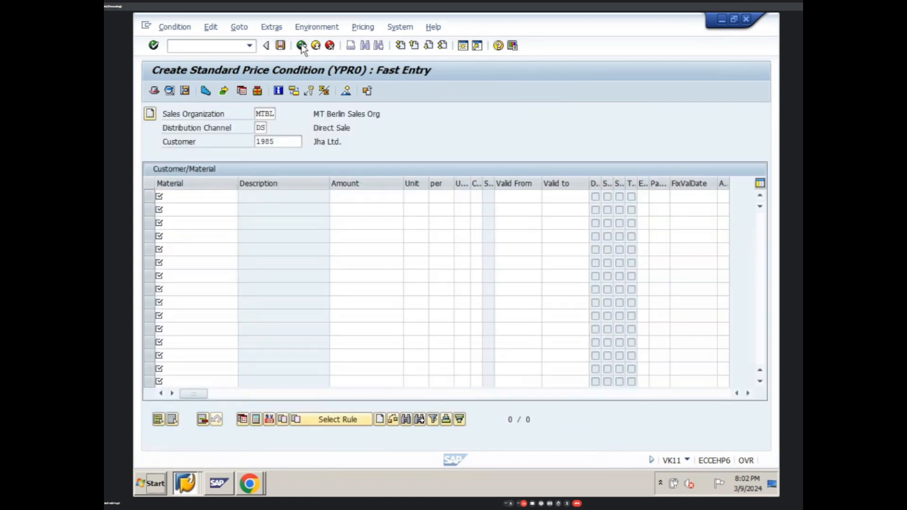
left_click(322, 269)
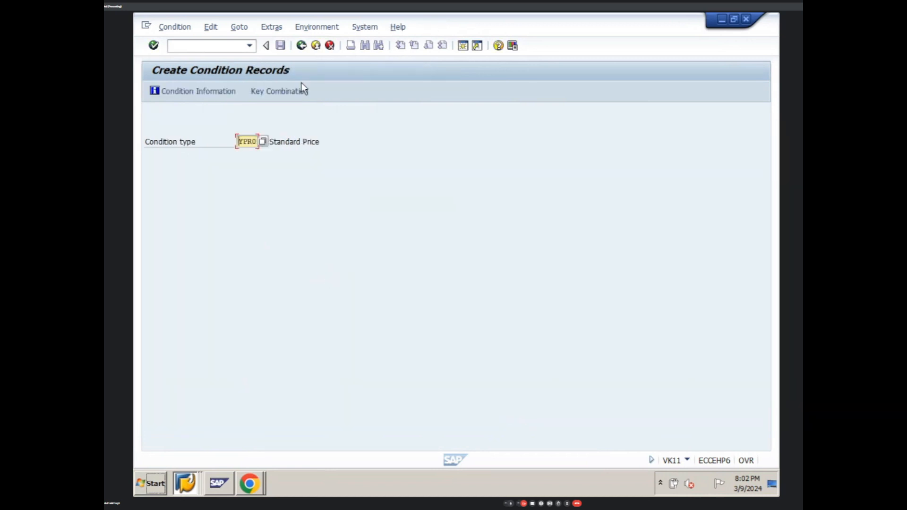
left_click(301, 45)
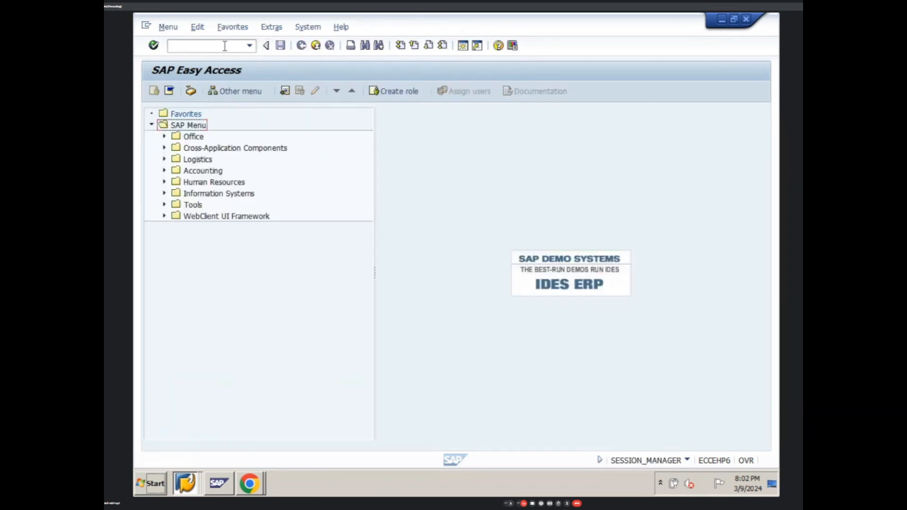
Create a new standard order with VA01 and enter Jha Ltd.'s customer number as sold-to party.
type("va01")
key("Return")
key("Return")
type("1985")
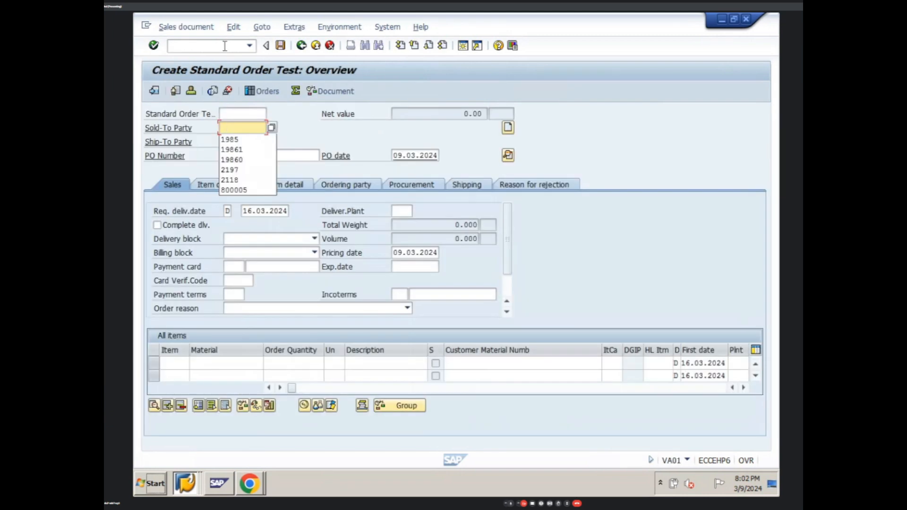
key("Return")
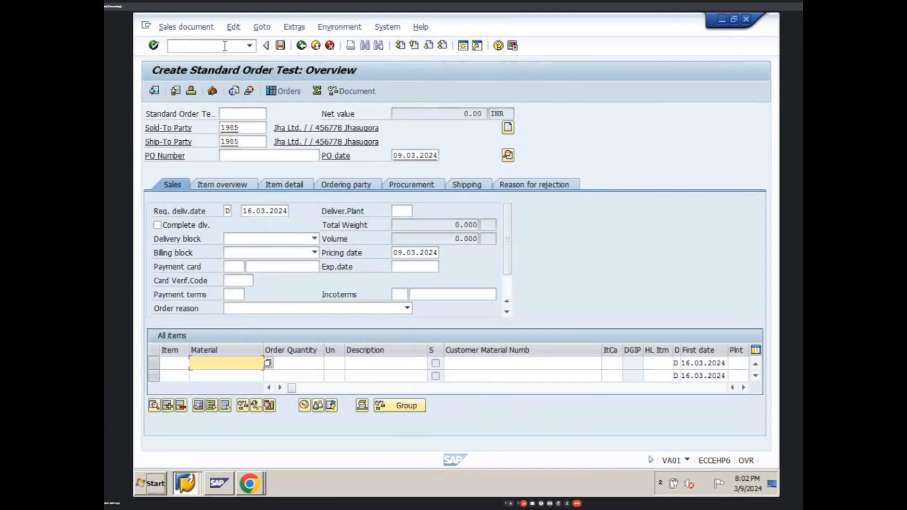
Enter the PO number and add an order item for material 2208 with an order quantity of 250.
left_click(231, 156)
type("2211")
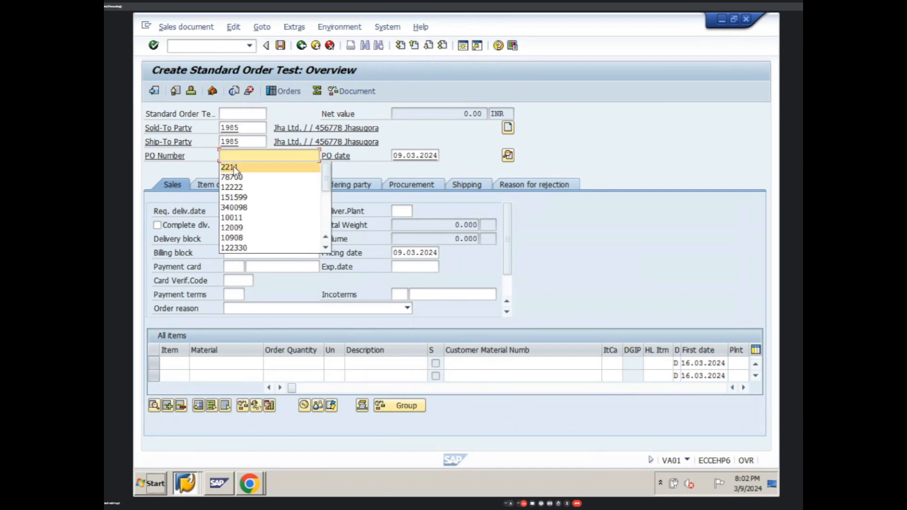
left_click(207, 363)
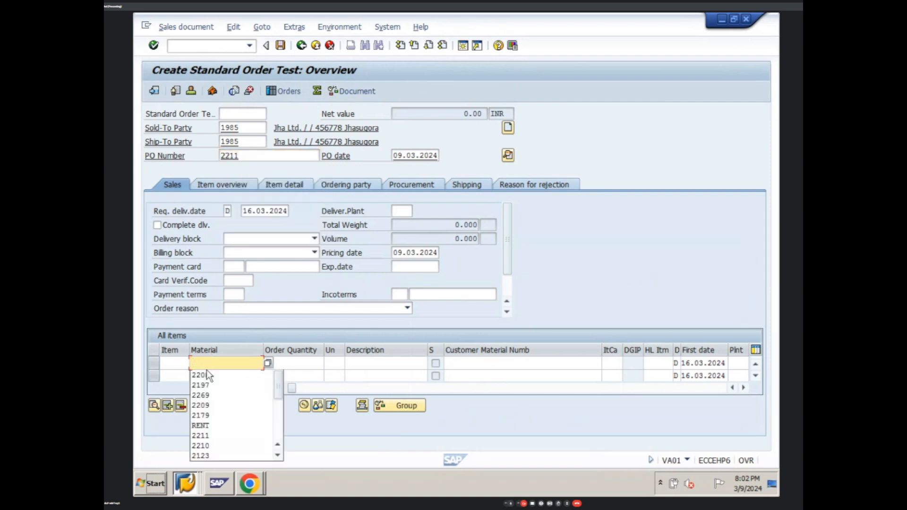
left_click(209, 377)
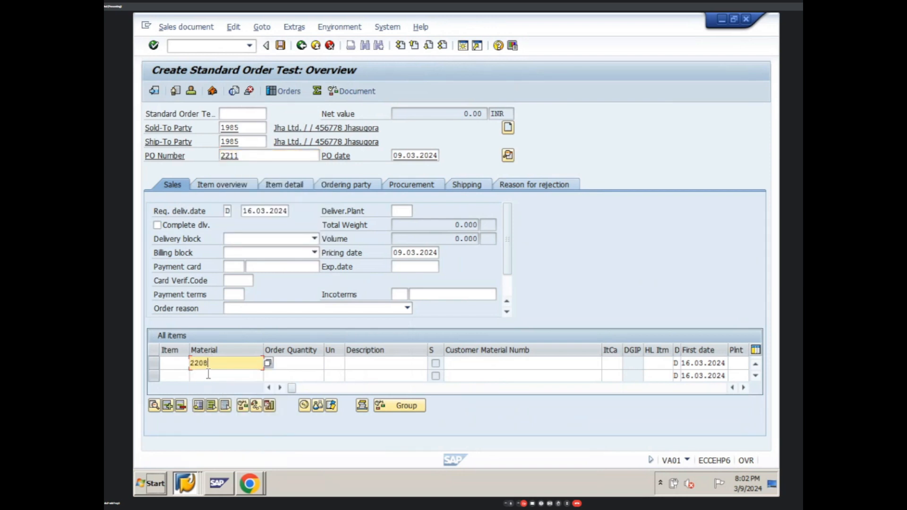
key("Tab")
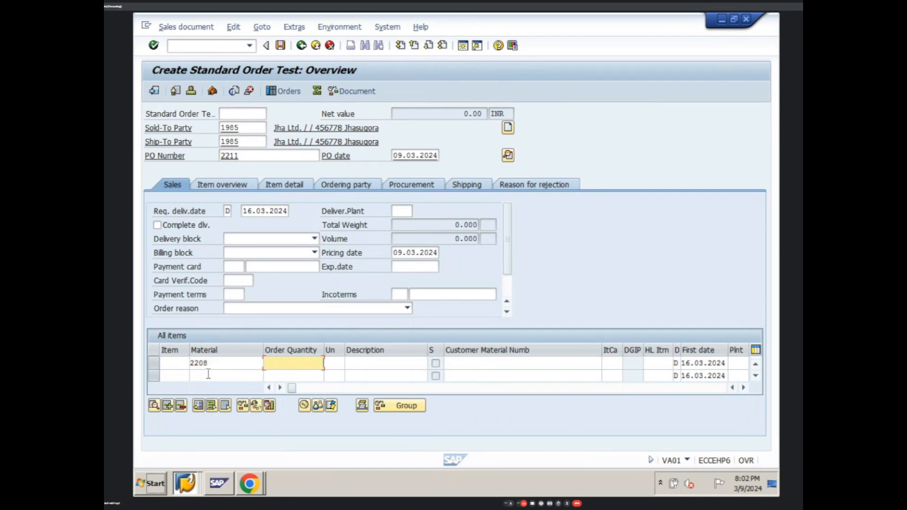
type("250")
key("Return")
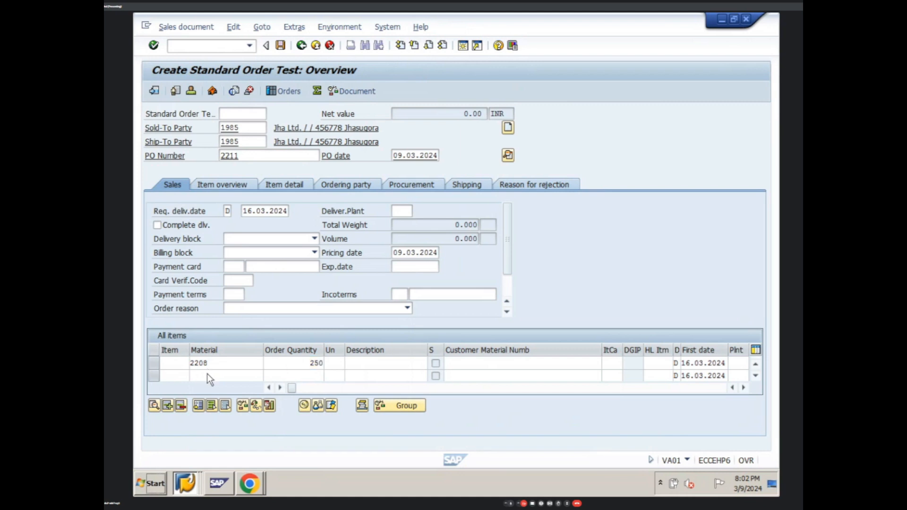
key("Return")
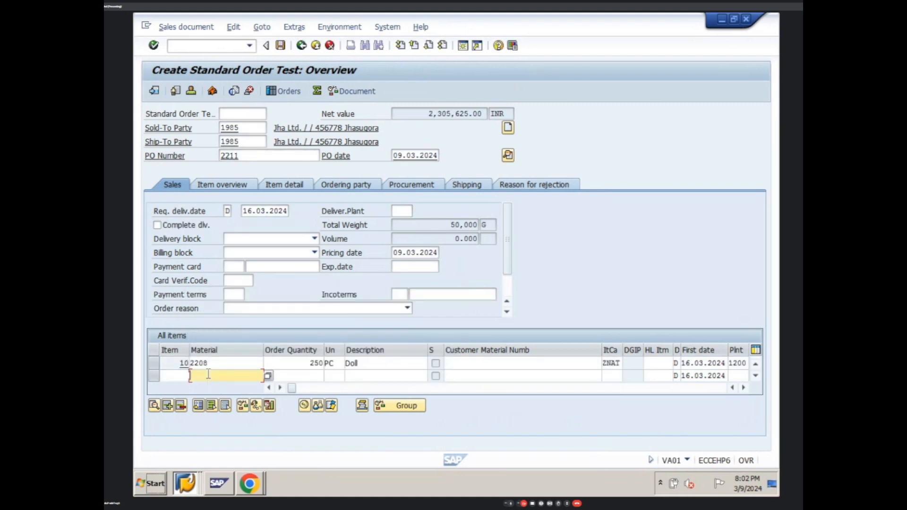
Check the YPR0 condition amount of the 2208 item at the 250 PC quantity.
left_click(744, 389)
left_click(745, 389)
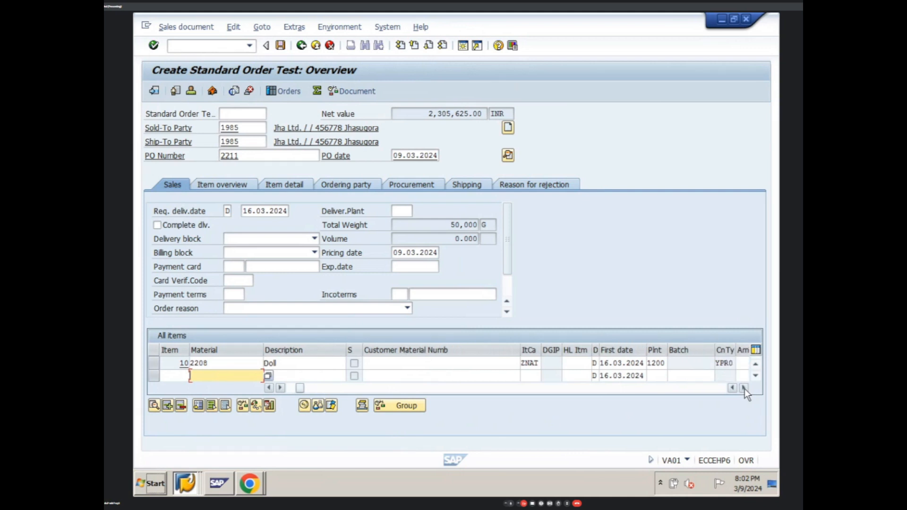
left_click(745, 389)
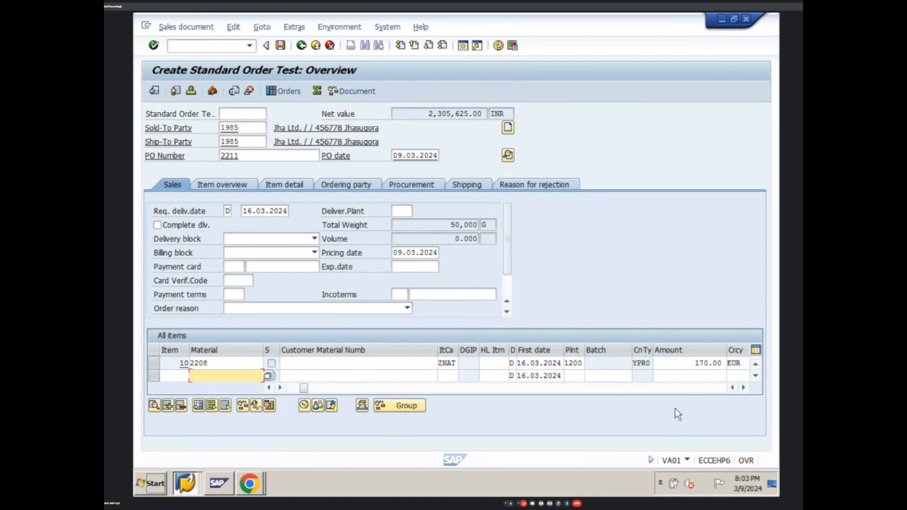
Change the order quantity of material 2208 to 80 and check the item's YPR0 amount.
left_click(268, 388)
left_click(268, 387)
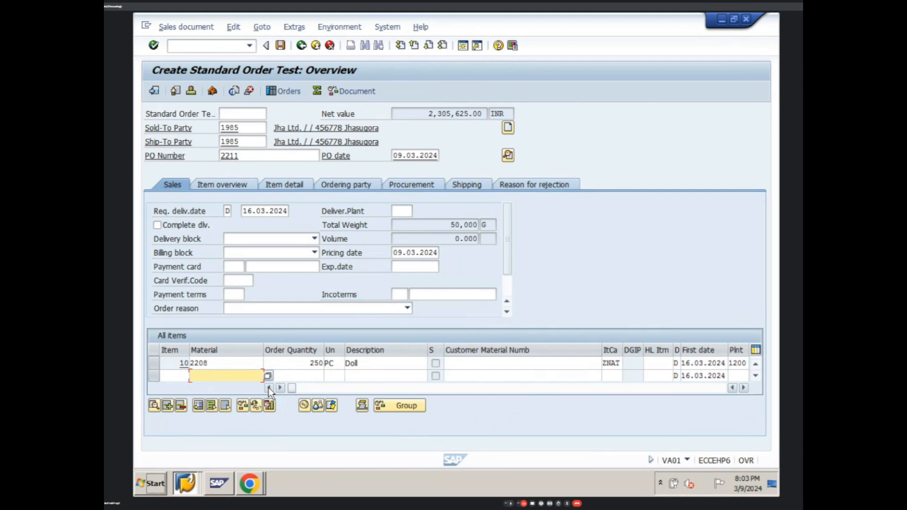
double_click(316, 363)
type("80")
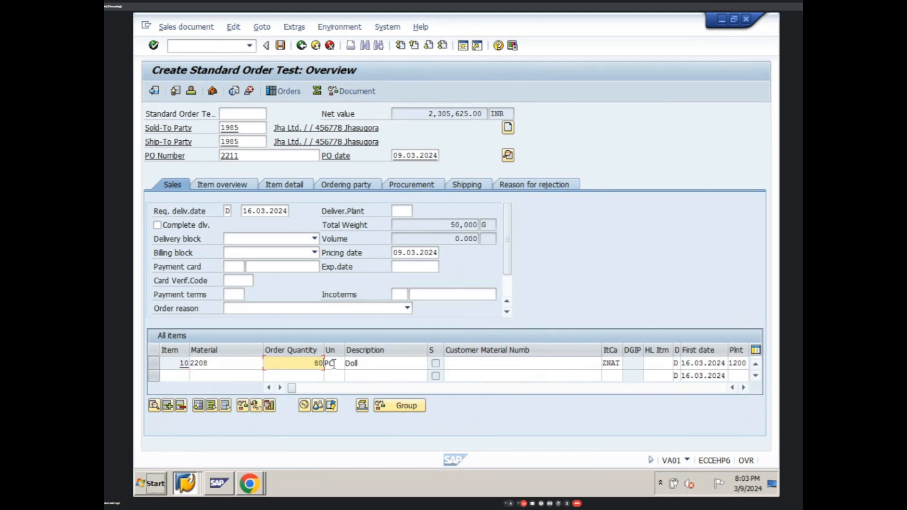
key("Return")
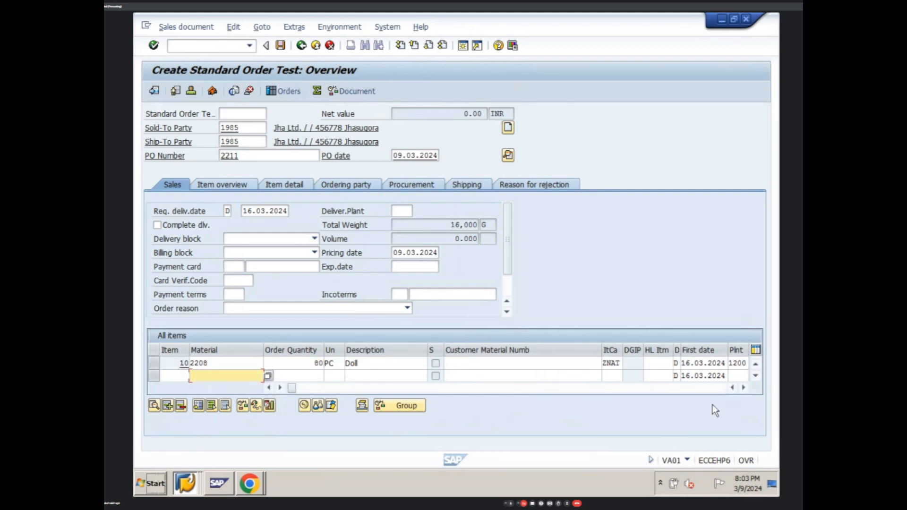
left_click(745, 388)
left_click(745, 387)
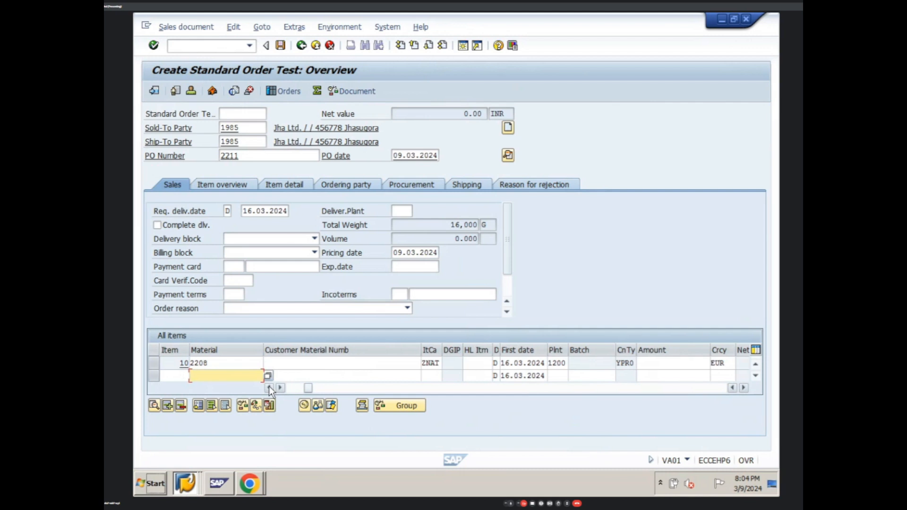
Change the order quantity of material 2208 to 99 and check the item's YPR0 amount.
left_click(270, 388)
left_click(270, 388)
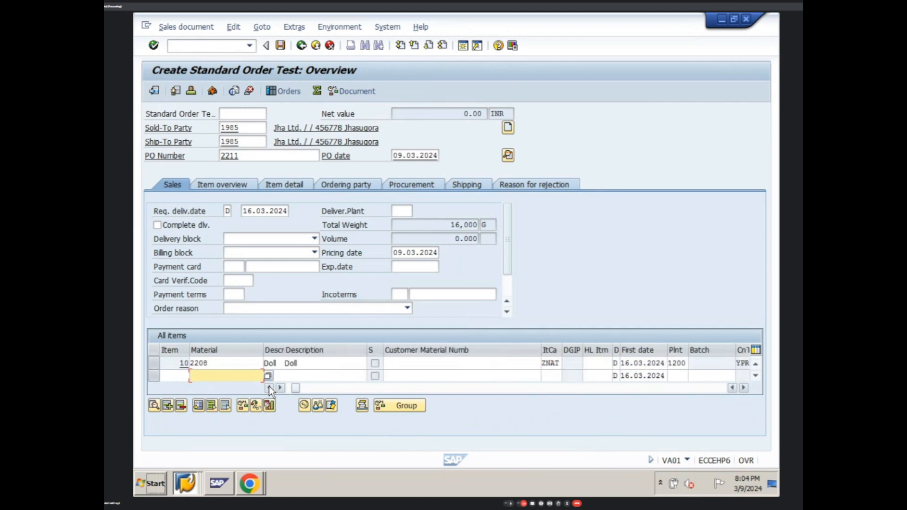
left_click(270, 388)
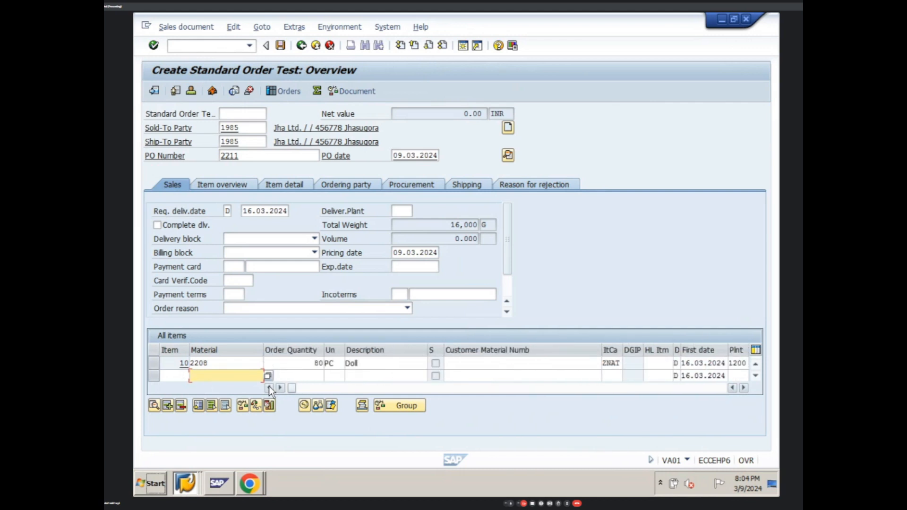
left_click(310, 363)
type("99")
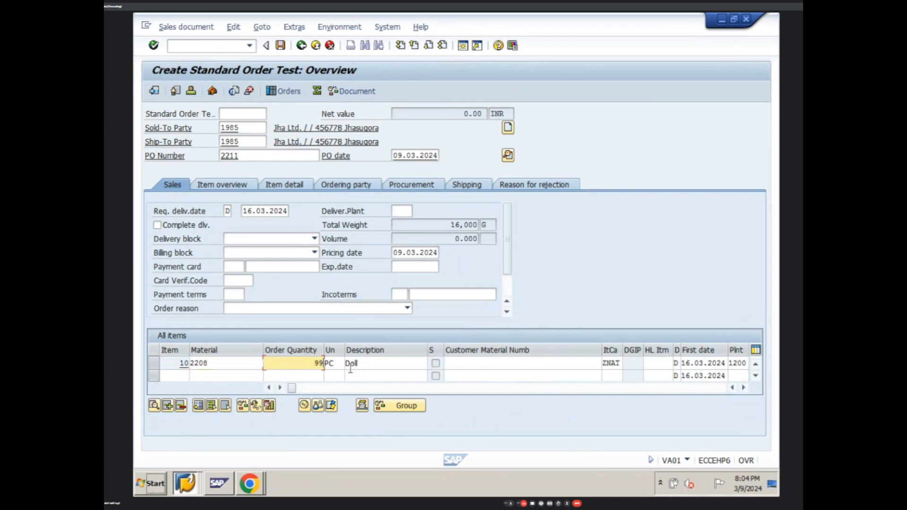
key("Return")
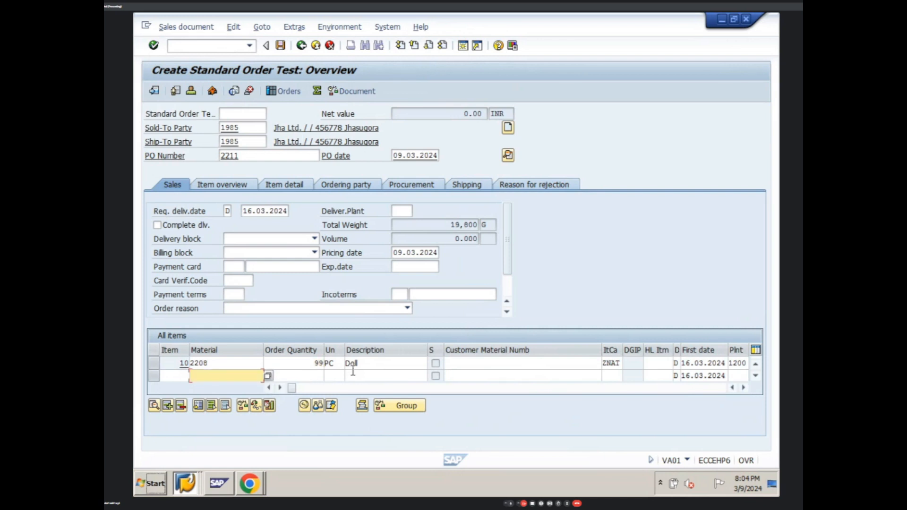
left_click(743, 388)
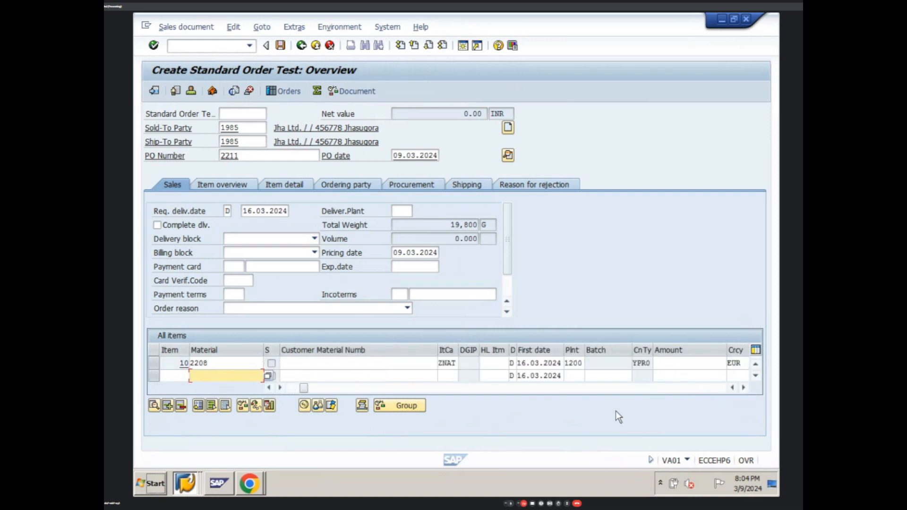
Change the order quantity of material 2208 to 100 and check the item's YPR0 amount.
left_click(269, 387)
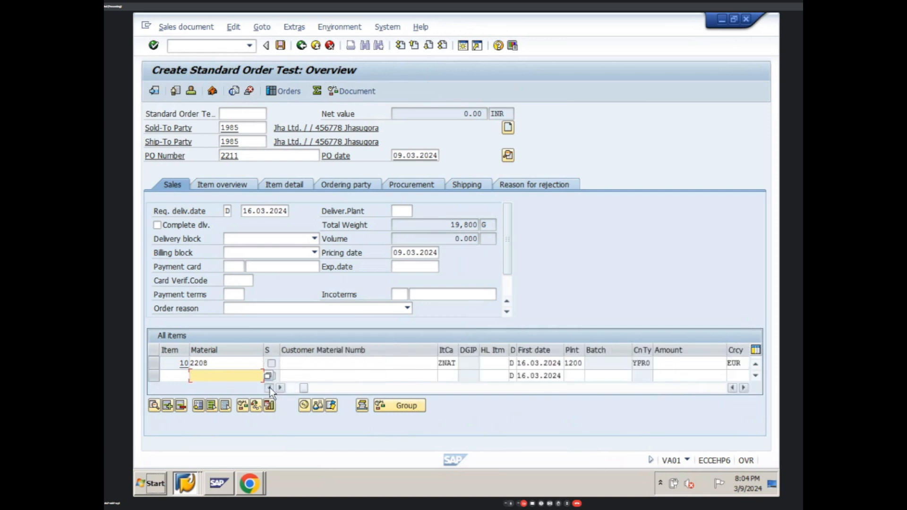
left_click(313, 363)
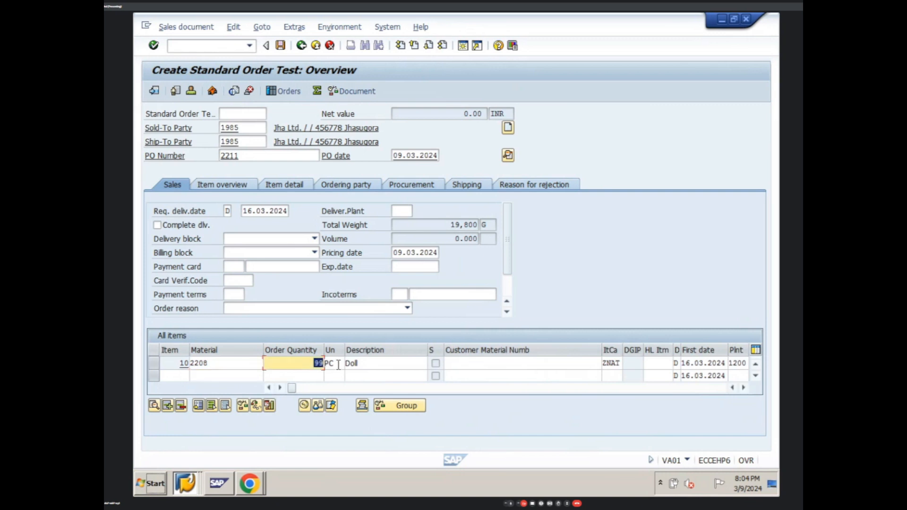
type("100")
key("Return")
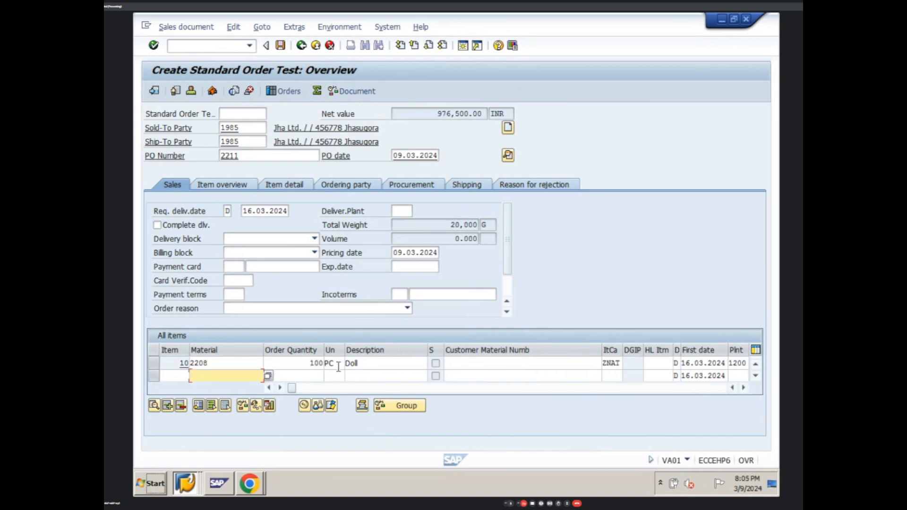
left_click(744, 388)
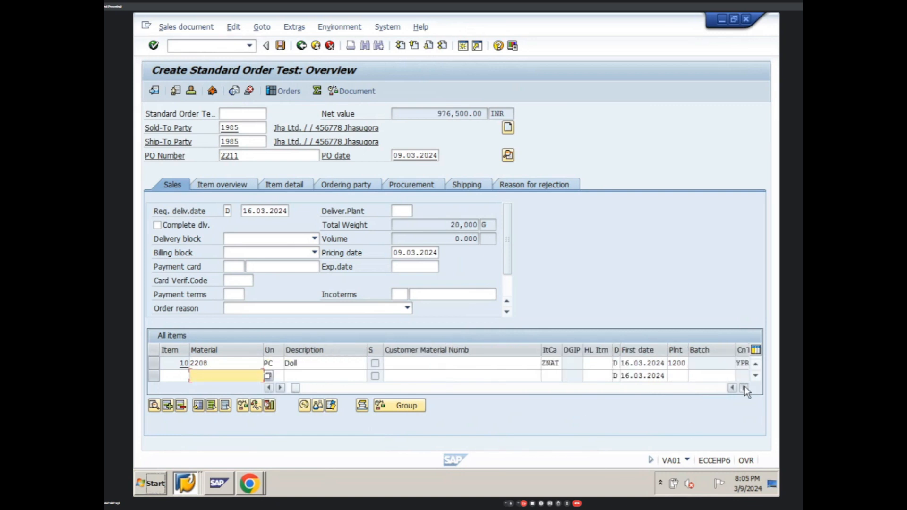
left_click(745, 388)
left_click(744, 387)
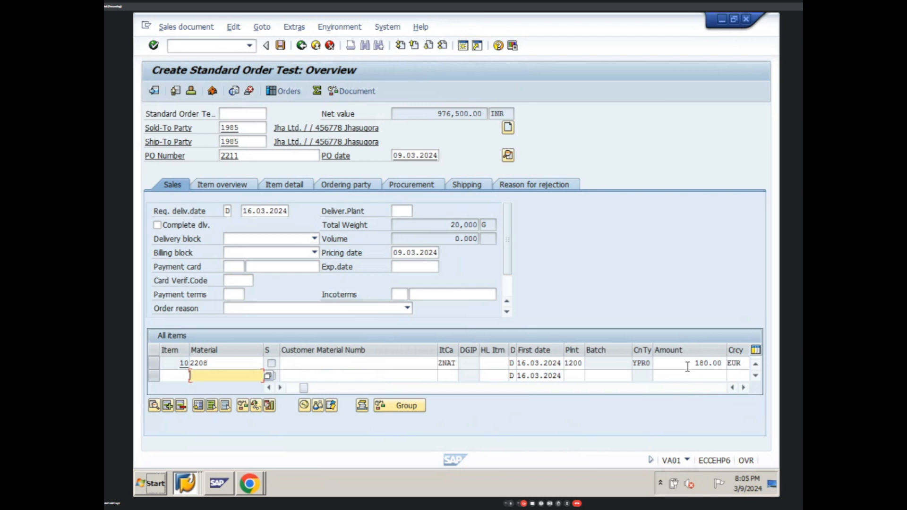
Switch from the sales order to the other open session showing SAP Easy Access.
left_click(185, 482)
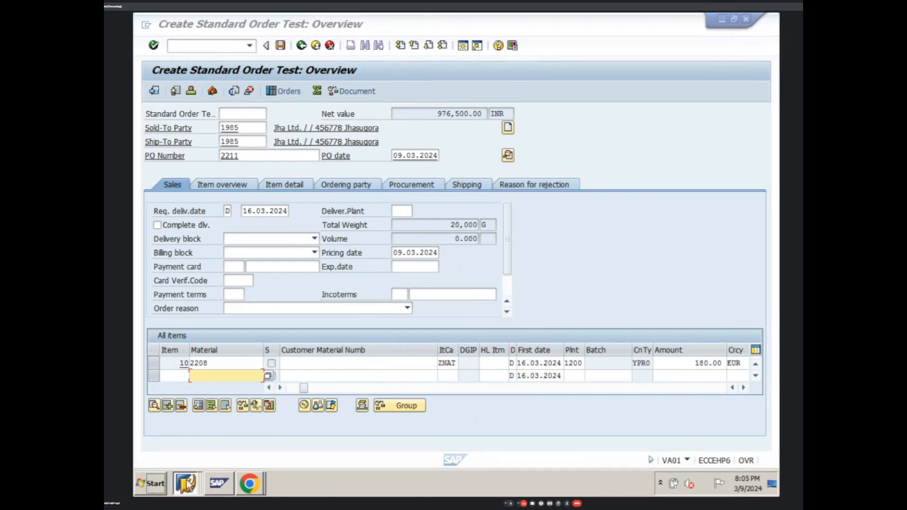
left_click(209, 456)
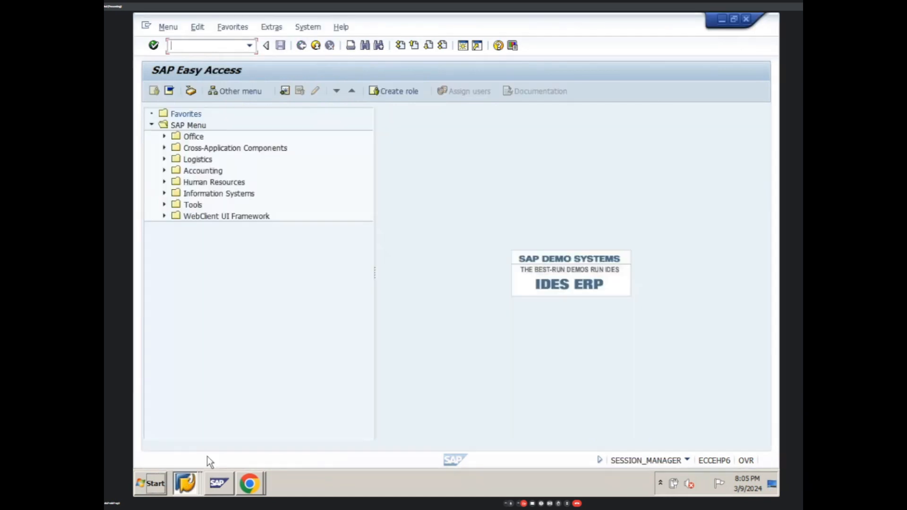
type("vk11")
key("Return")
key("Return")
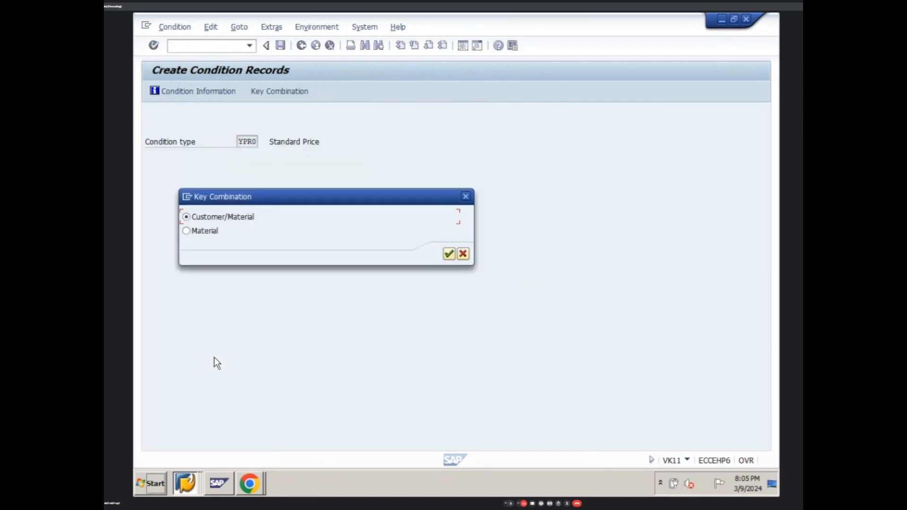
key("Return")
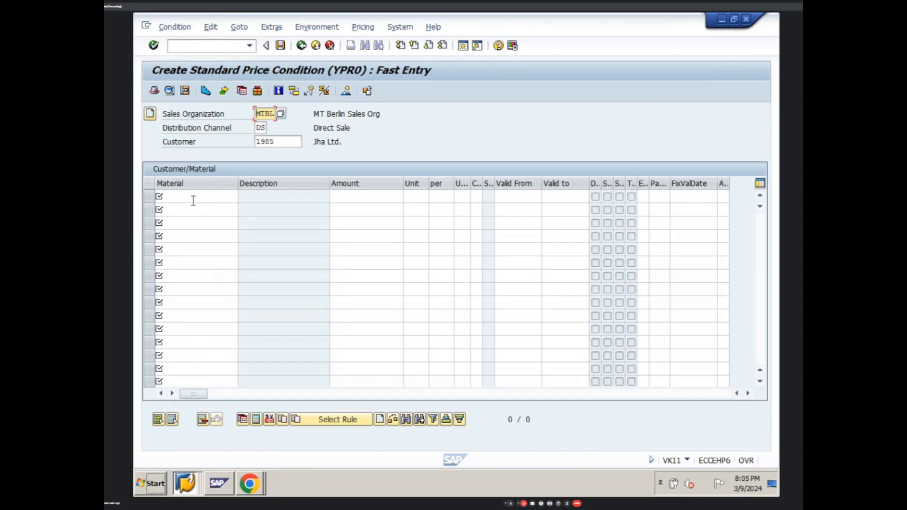
left_click(300, 45)
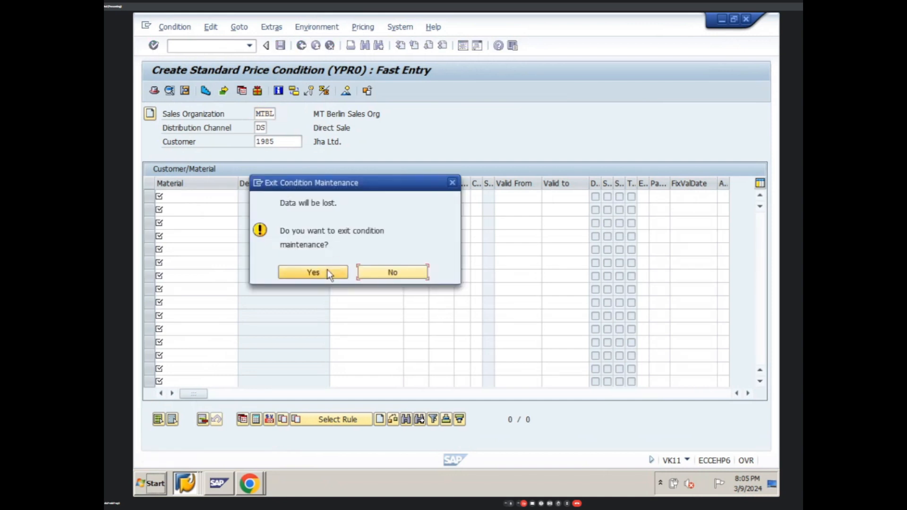
left_click(313, 272)
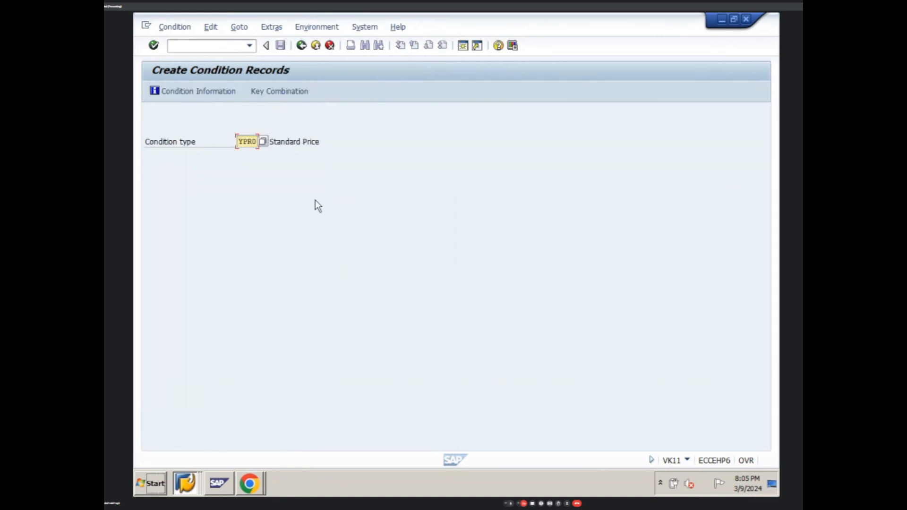
left_click(301, 46)
Open Jha Ltd.'s YPR0 Customer/Material condition record for material 2208 for changing with VK12.
type("v")
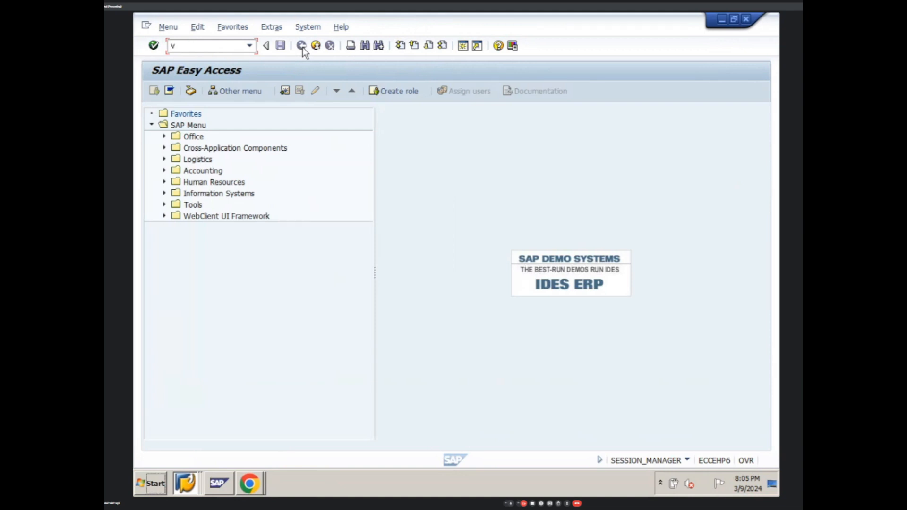
type("k12")
key("Return")
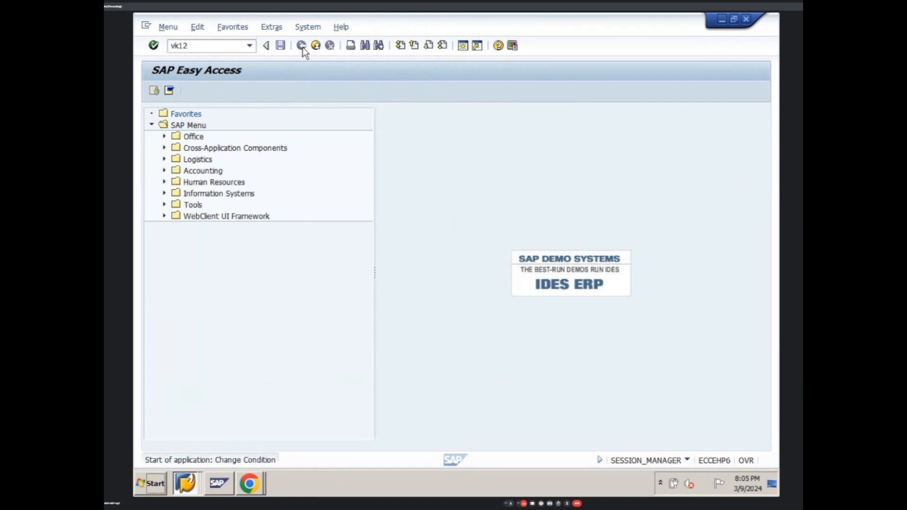
key("Return")
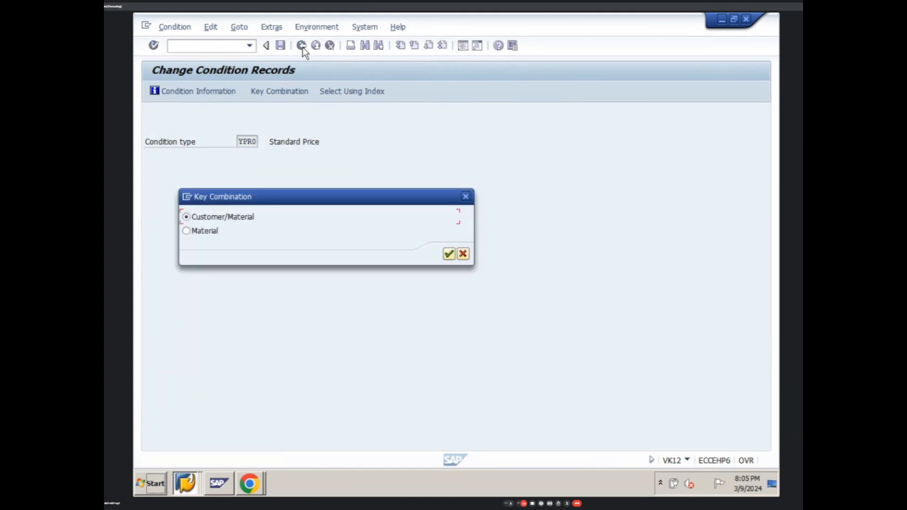
left_click(449, 255)
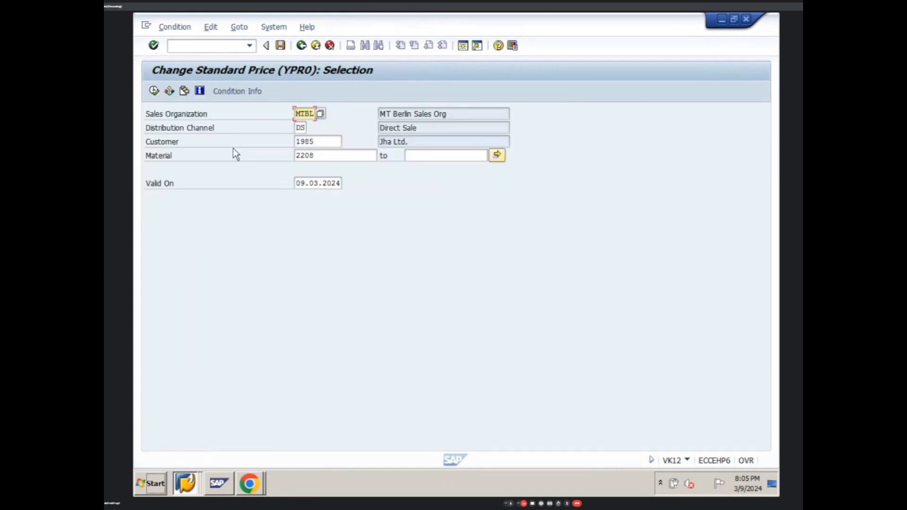
left_click(153, 90)
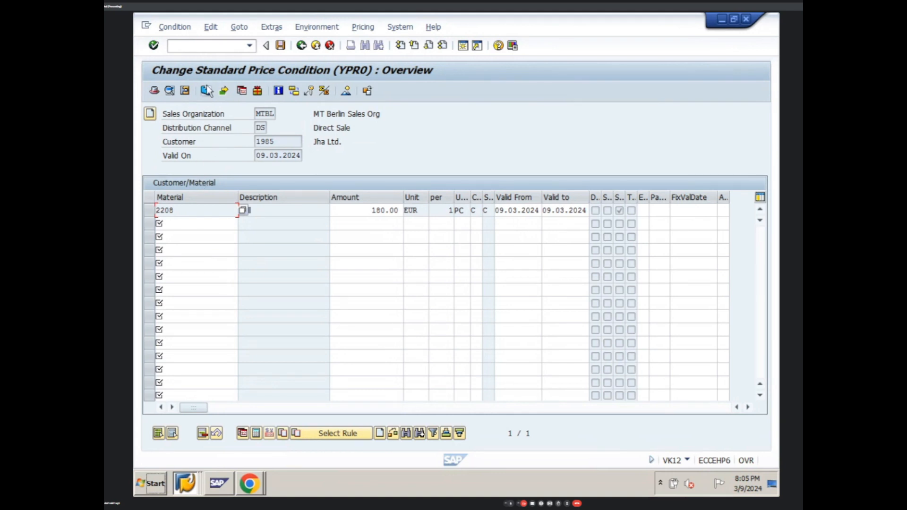
Open the scales of material 2208's YPR0 condition record and set the three scale quantities to 1, 100 and 200.
left_click(206, 91)
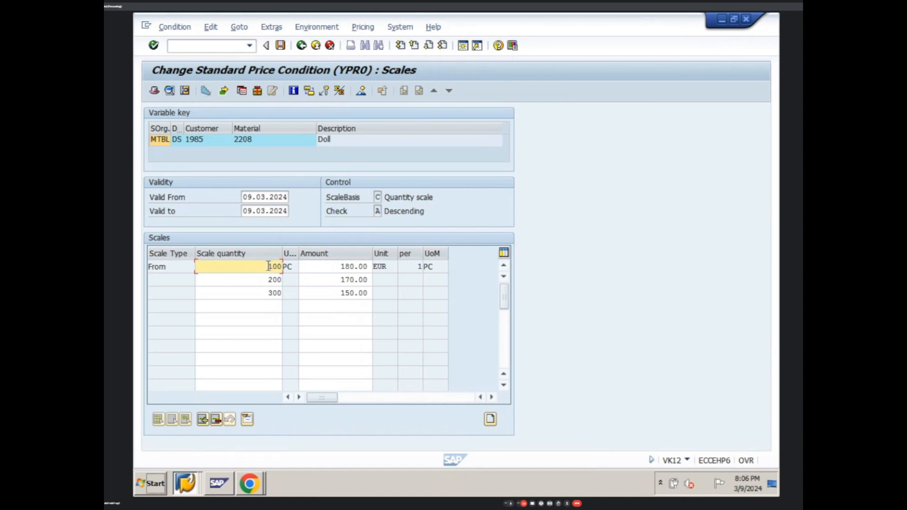
left_click_drag(268, 266, 292, 267)
type("1")
left_click_drag(264, 280, 292, 284)
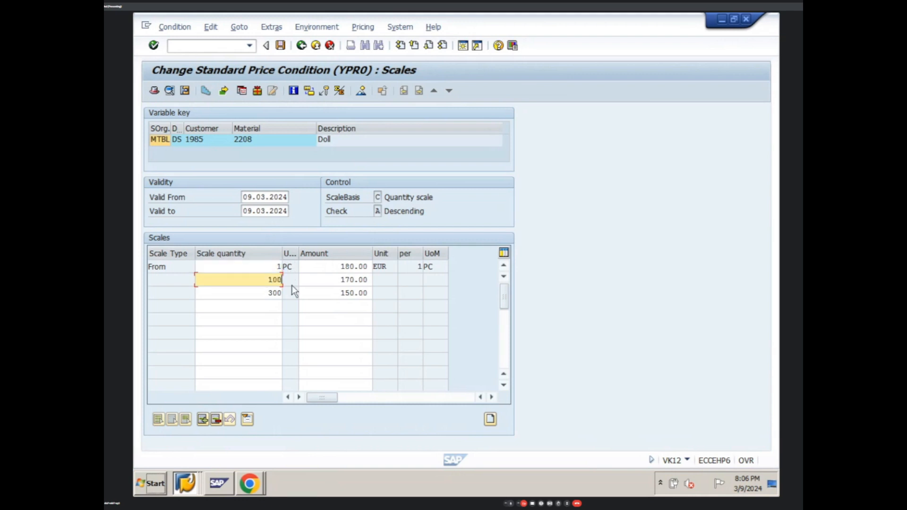
type("100")
left_click_drag(269, 292, 298, 297)
type("200")
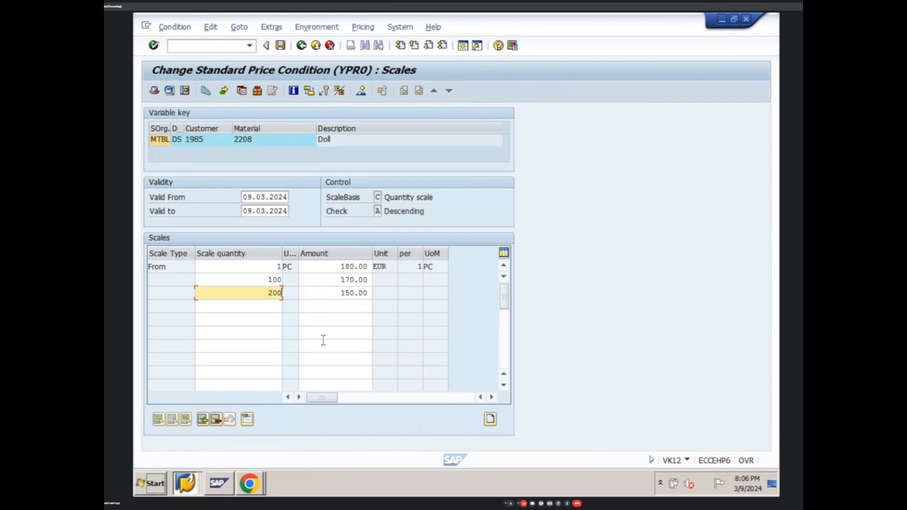
Add a scale level from quantity 300 at an amount of 130 and save the condition record.
left_click(273, 307)
type("300")
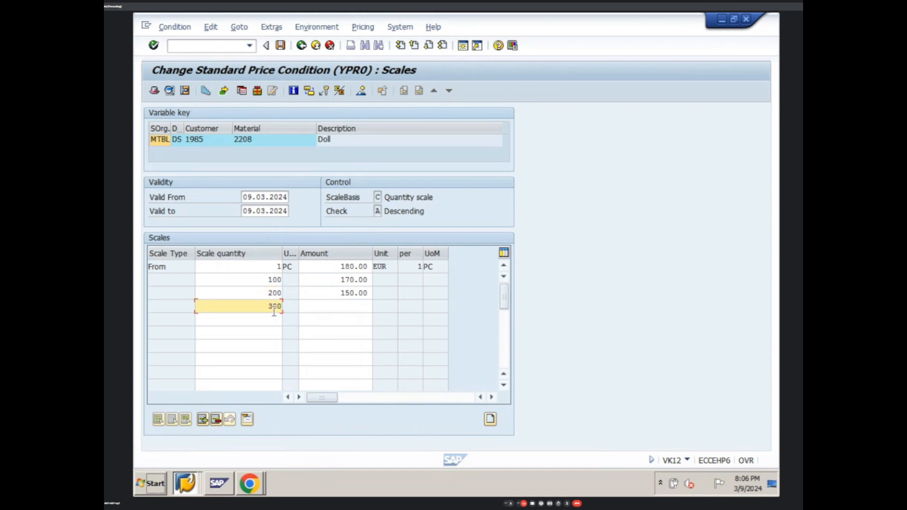
left_click(317, 307)
type("1")
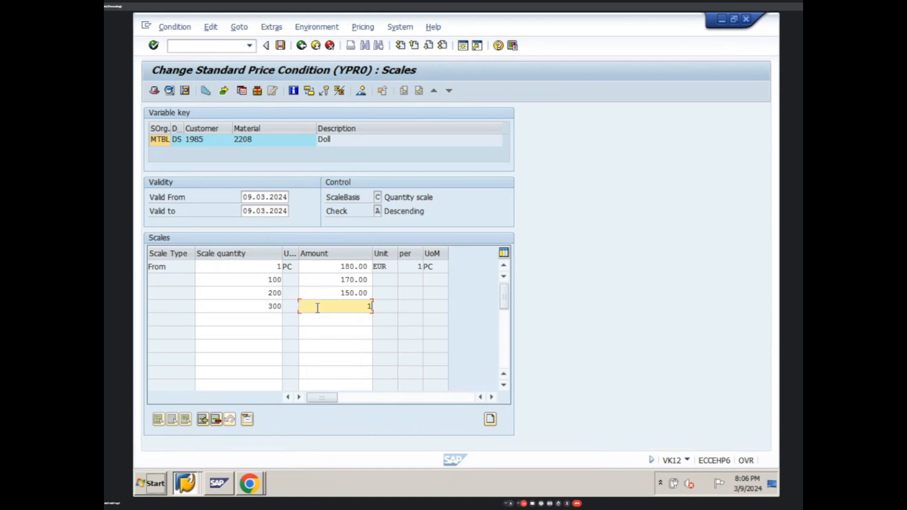
type("0")
key("BackSpace")
type("30")
key("Return")
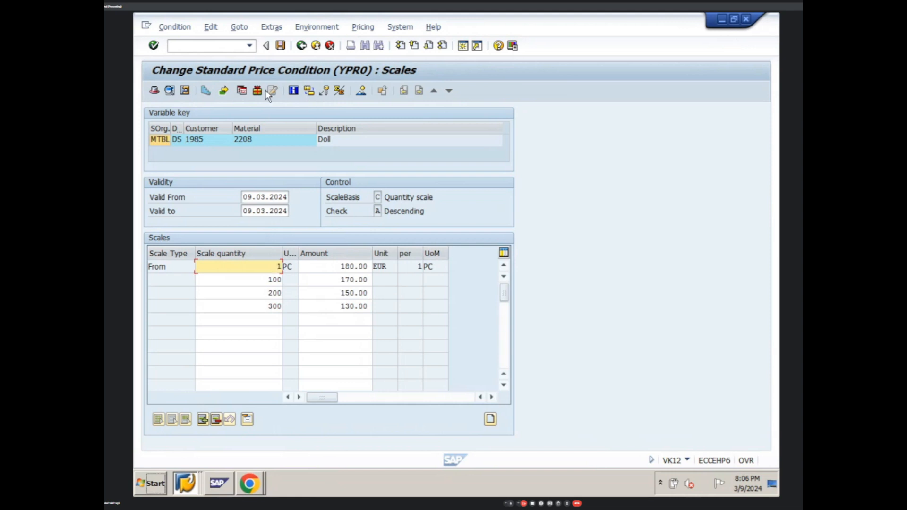
left_click(281, 45)
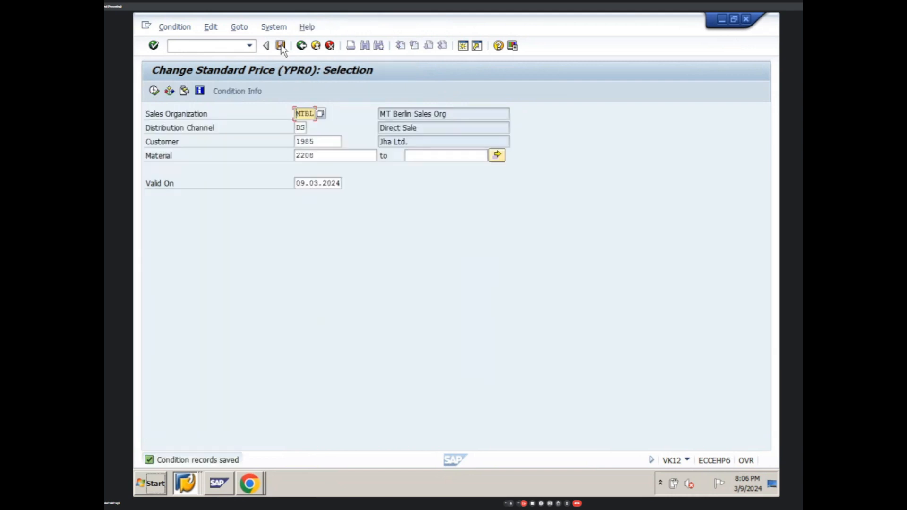
Switch to the session with the standard order and exit the order without saving.
left_click(189, 482)
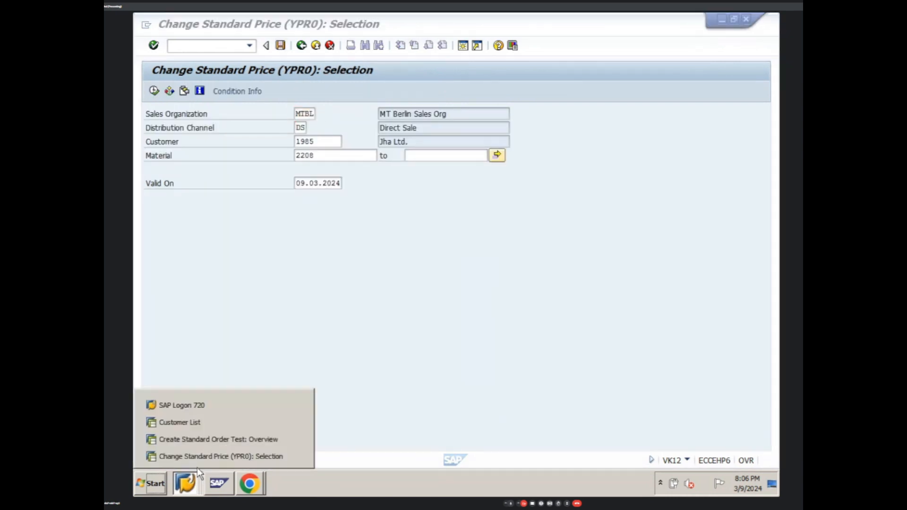
left_click(213, 441)
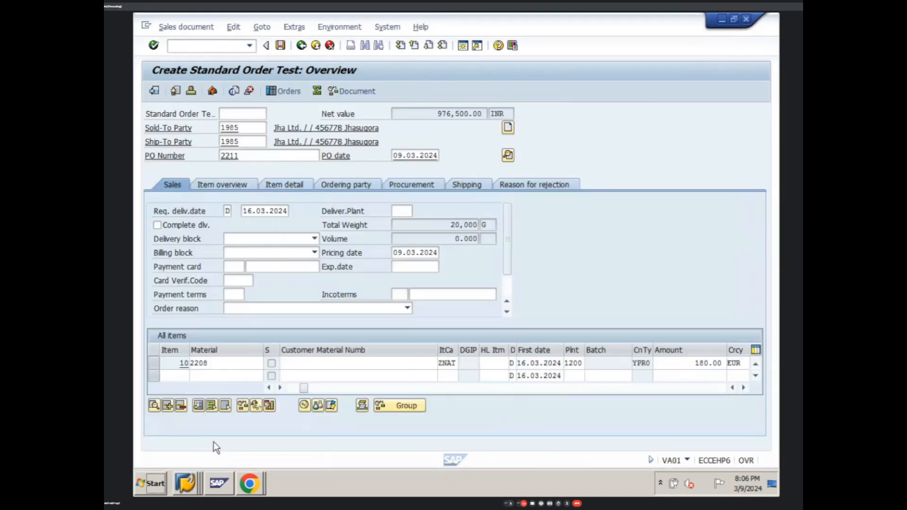
left_click(315, 46)
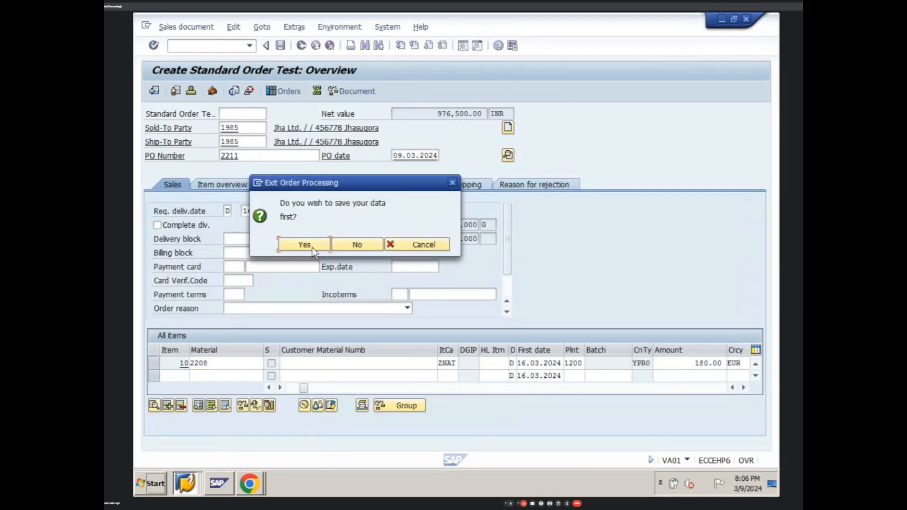
left_click(339, 242)
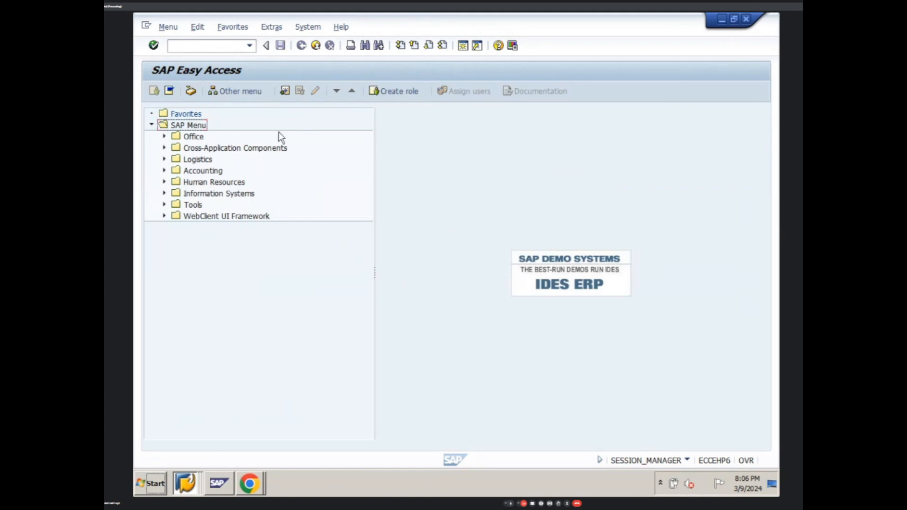
Start a new standard order with VA01, entering Jha Ltd. as the sold-to party and filling in the PO number.
left_click(223, 46)
type("va01")
key("Return")
key("Return")
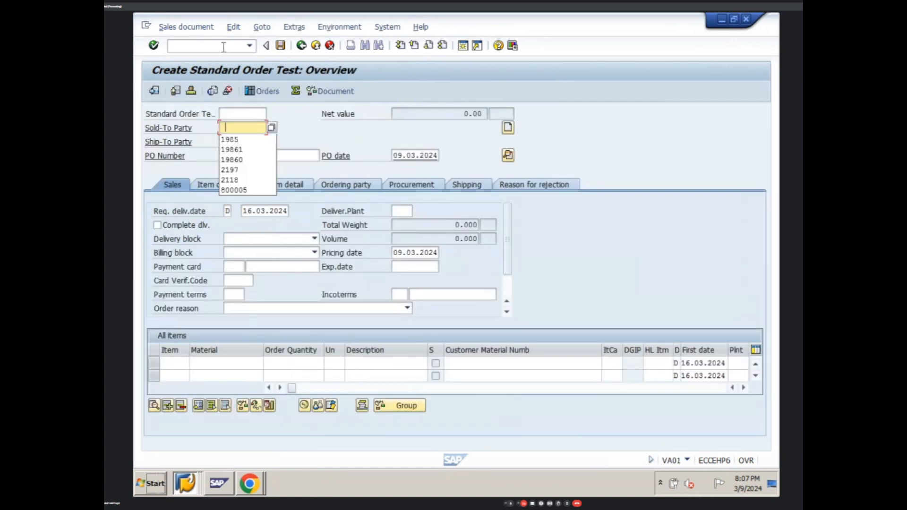
left_click(239, 139)
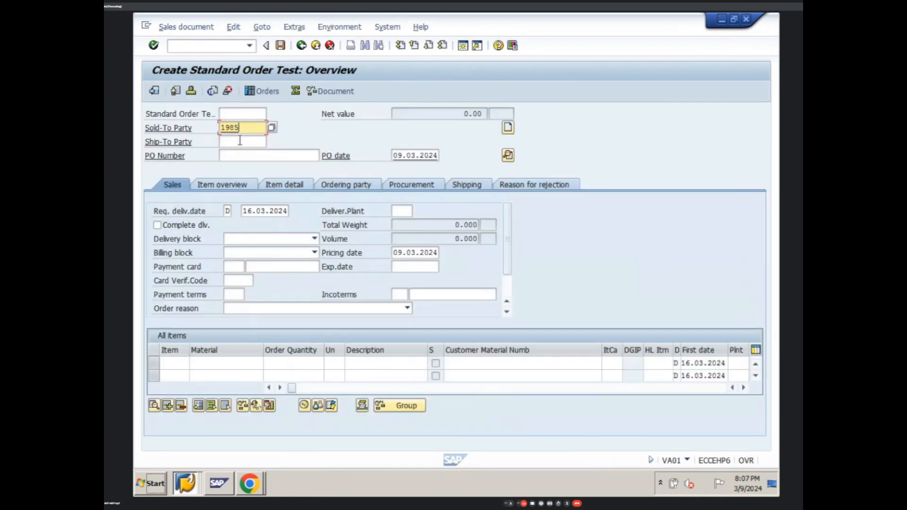
key("Return")
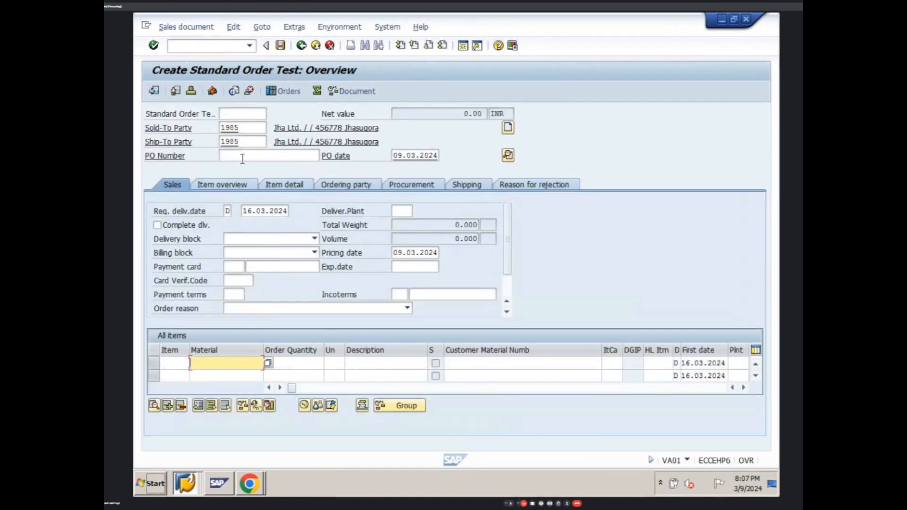
left_click(242, 159)
left_click(243, 168)
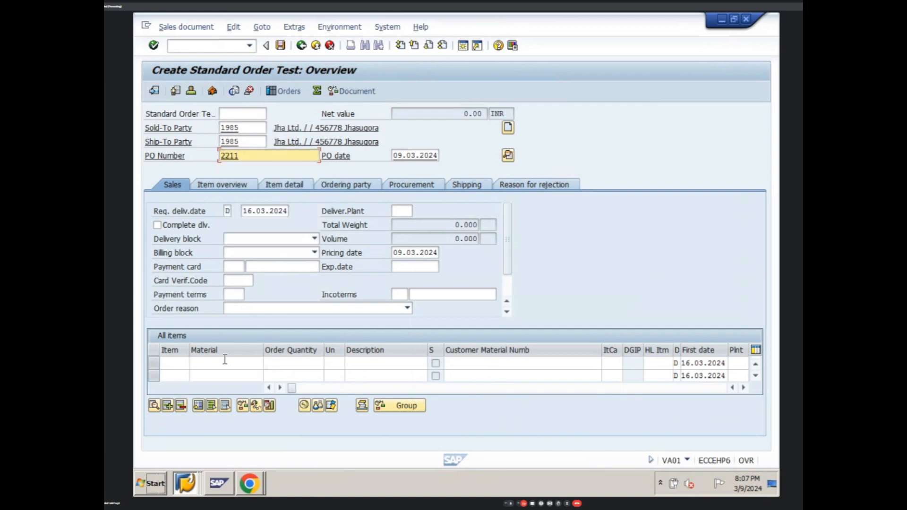
Add material 2208 to the order items with an order quantity of 10.
left_click(225, 360)
left_click(221, 372)
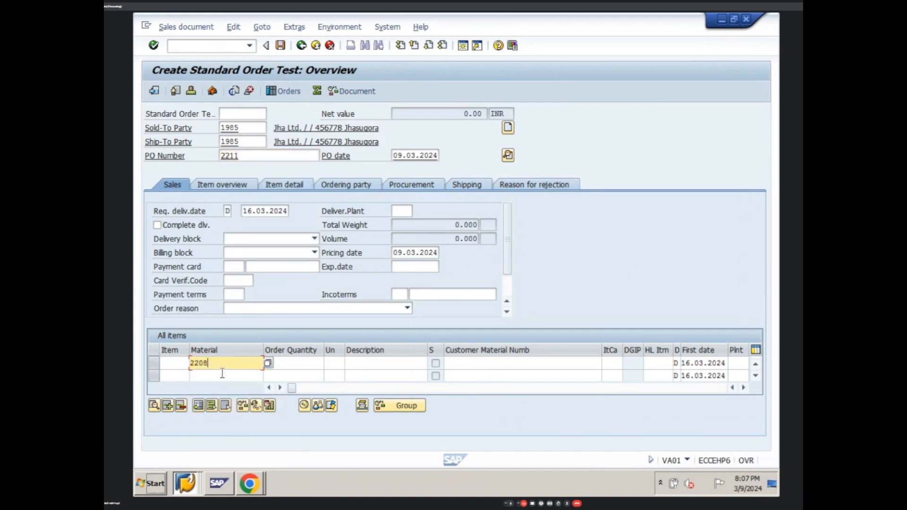
key("Tab")
type("10")
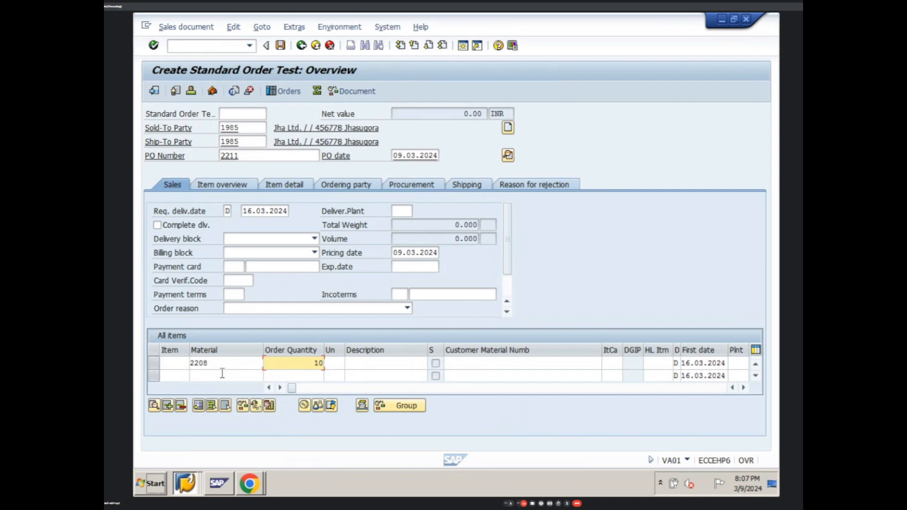
key("Return")
key("Return")
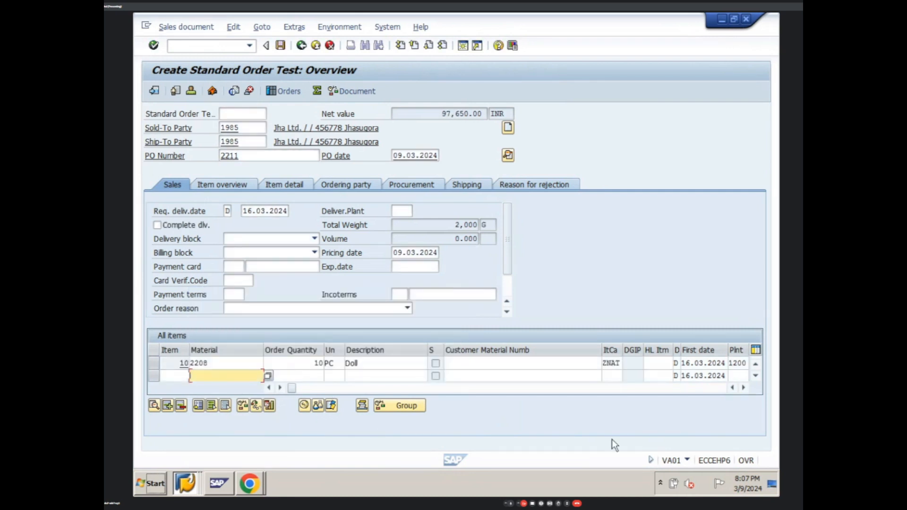
Check the YPR0 condition amount of the material 2208 item, and return to its order quantity.
left_click(742, 387)
left_click(742, 388)
left_click(742, 387)
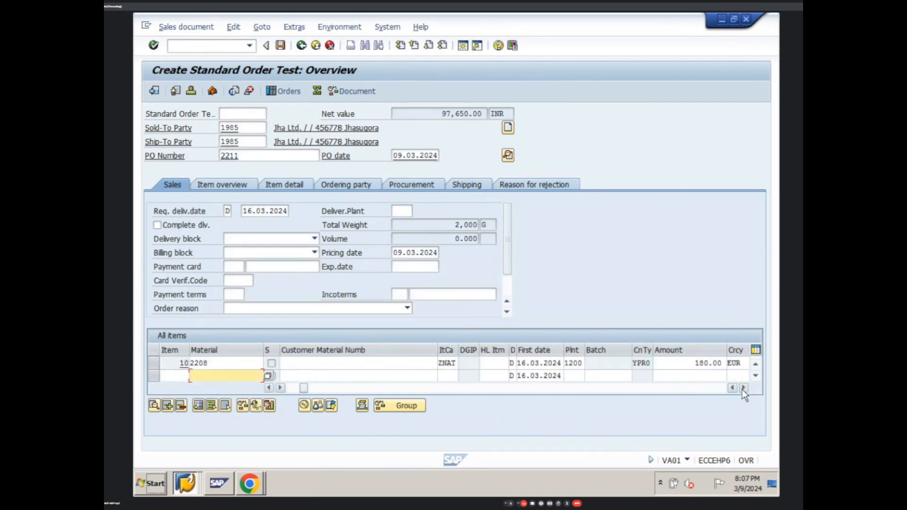
left_click(743, 387)
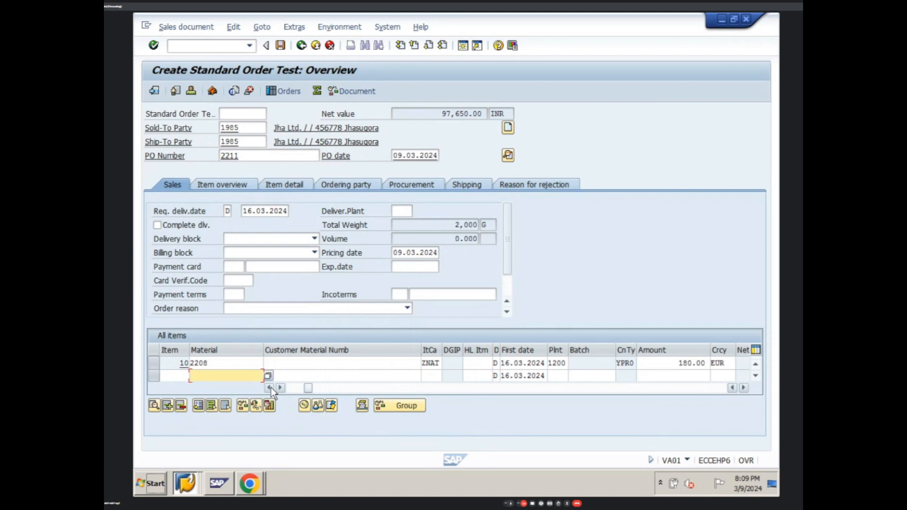
left_click(269, 387)
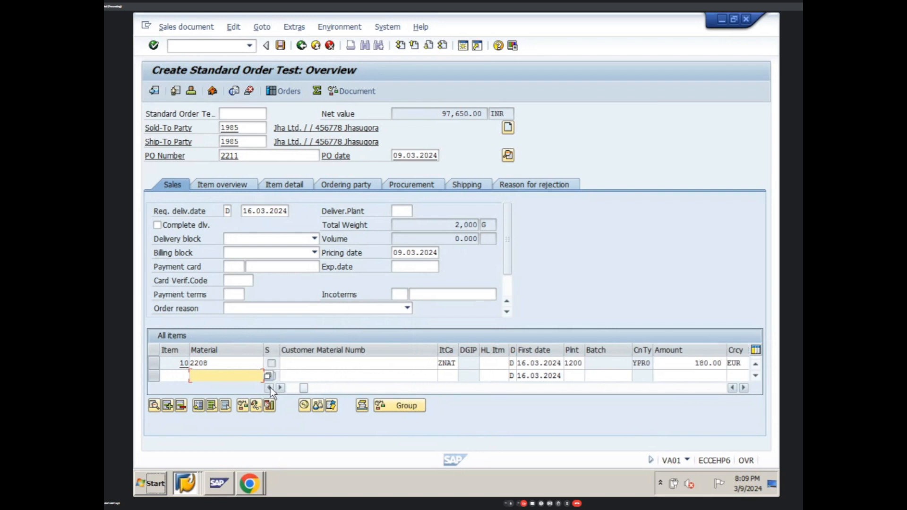
left_click(270, 388)
left_click(270, 387)
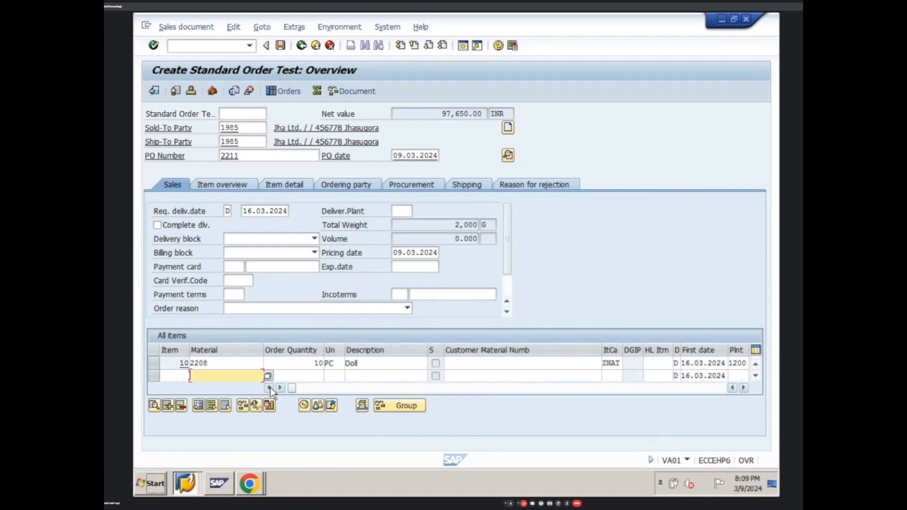
Switch to the condition record session, leave VK12 and open the condition types overview with V/06.
left_click(189, 485)
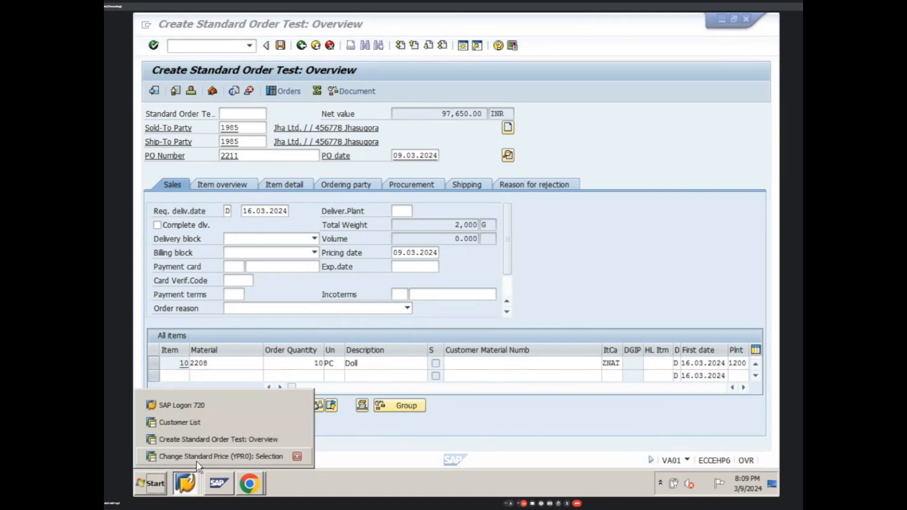
left_click(206, 454)
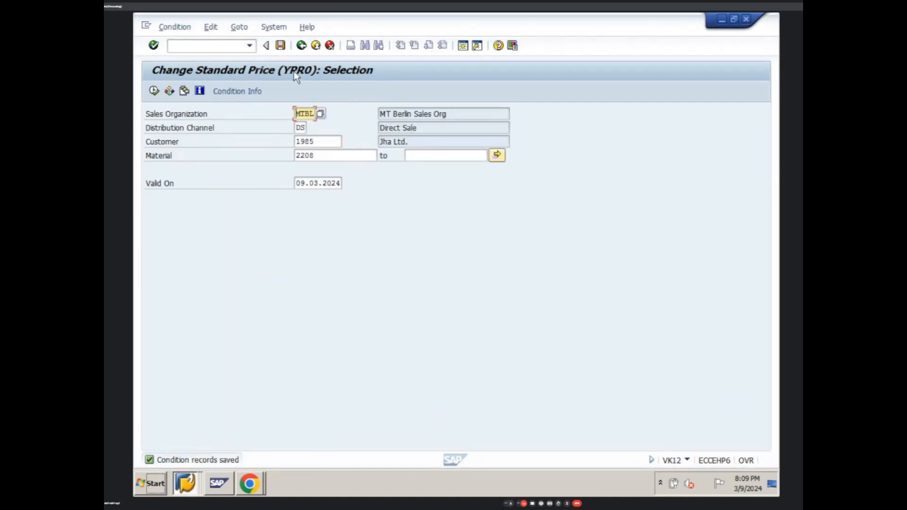
left_click(302, 46)
left_click(302, 47)
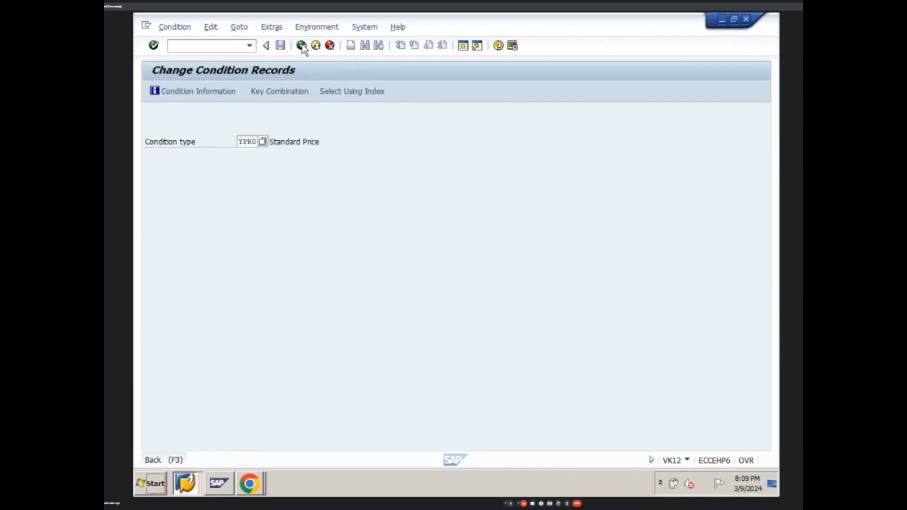
type("v/06")
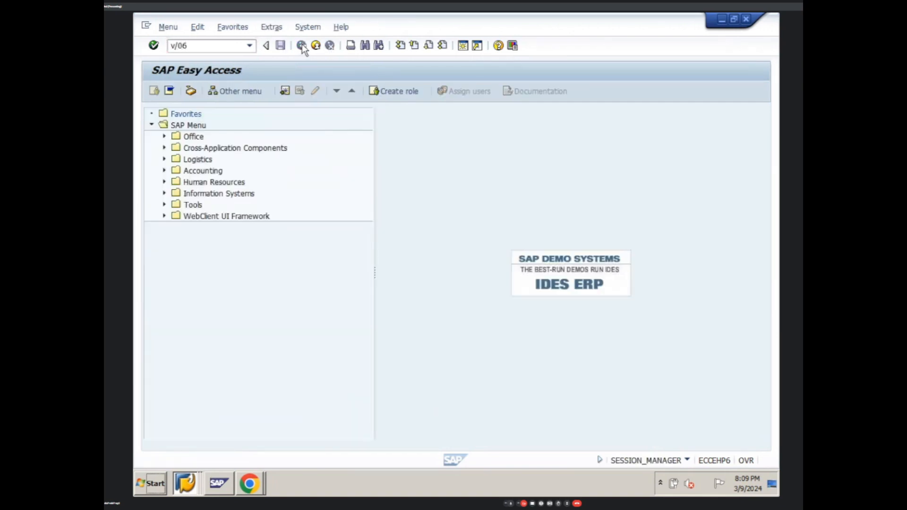
key("Return")
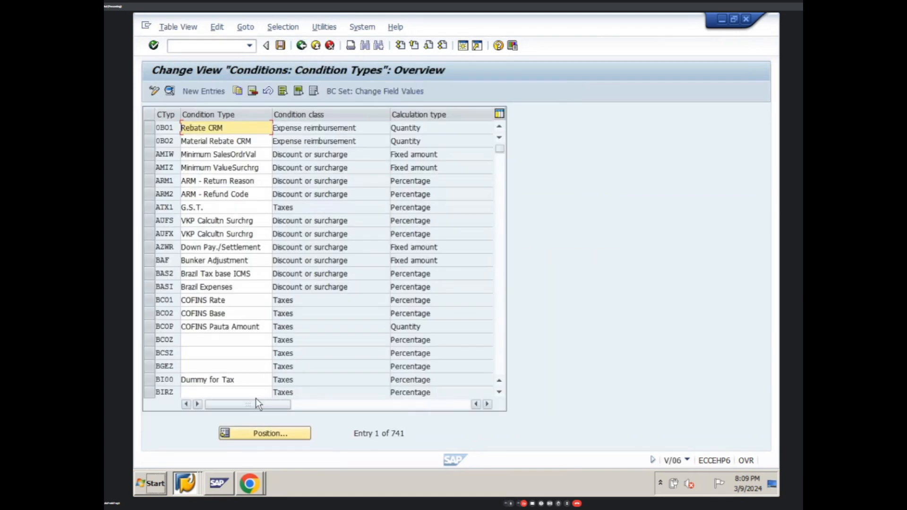
Return to the standard order session, change the order quantity of material 2208 to 500 and check the item's YPR0 amount.
left_click(192, 490)
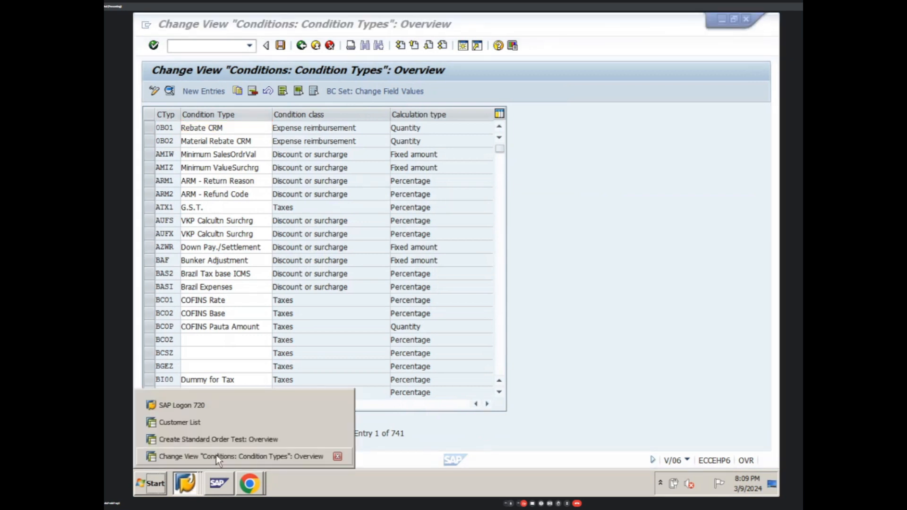
left_click(222, 442)
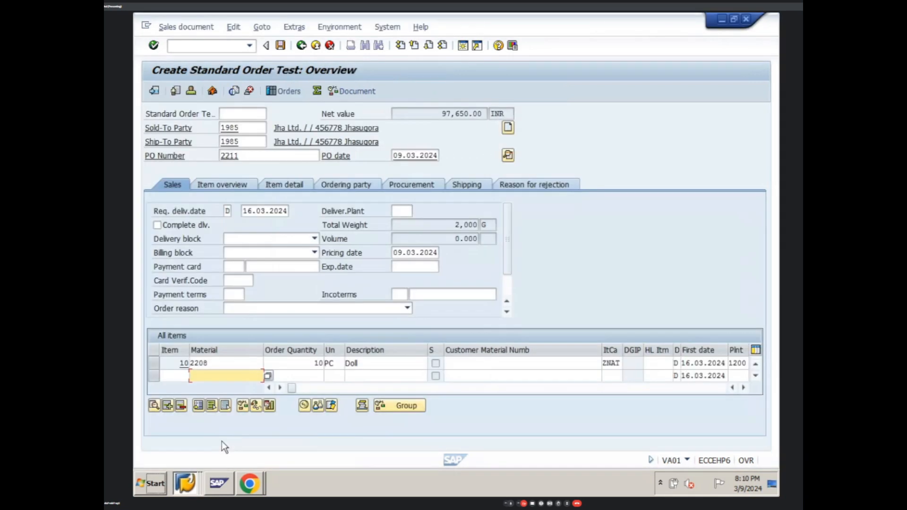
left_click_drag(312, 366, 332, 366)
type("500")
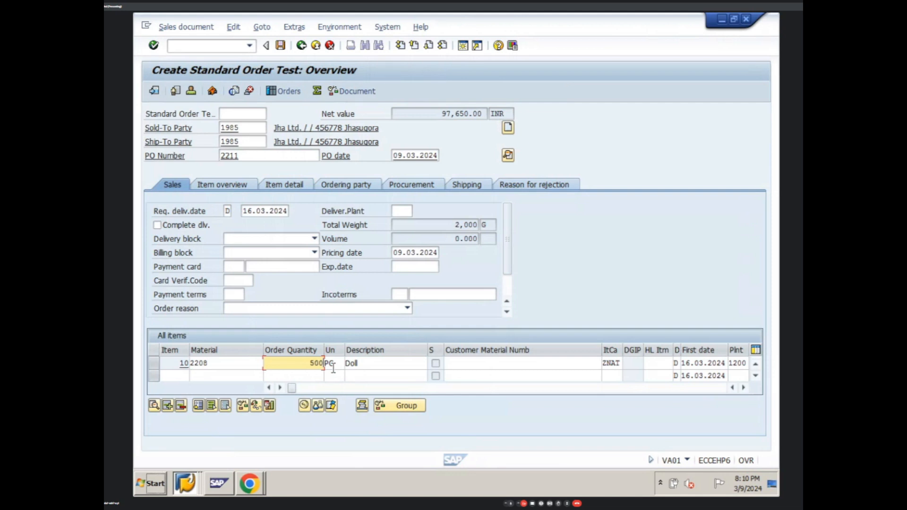
key("Return")
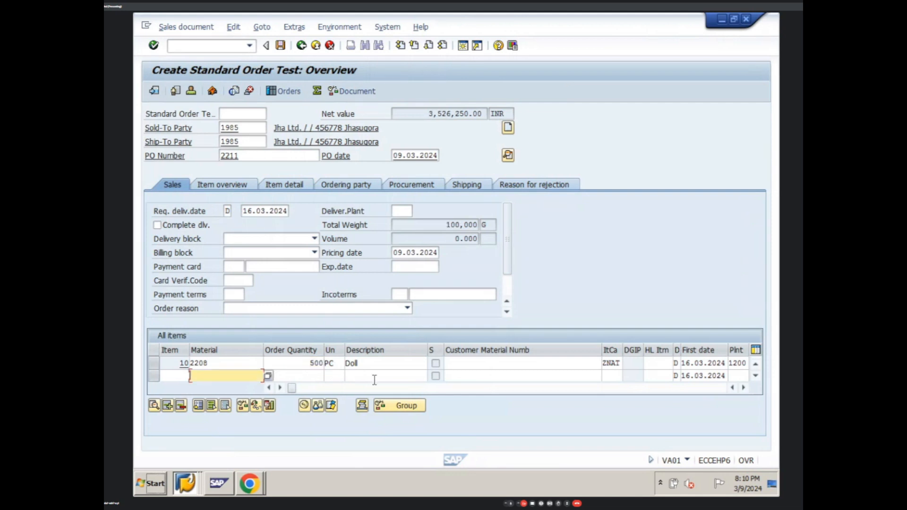
left_click(743, 387)
left_click(744, 388)
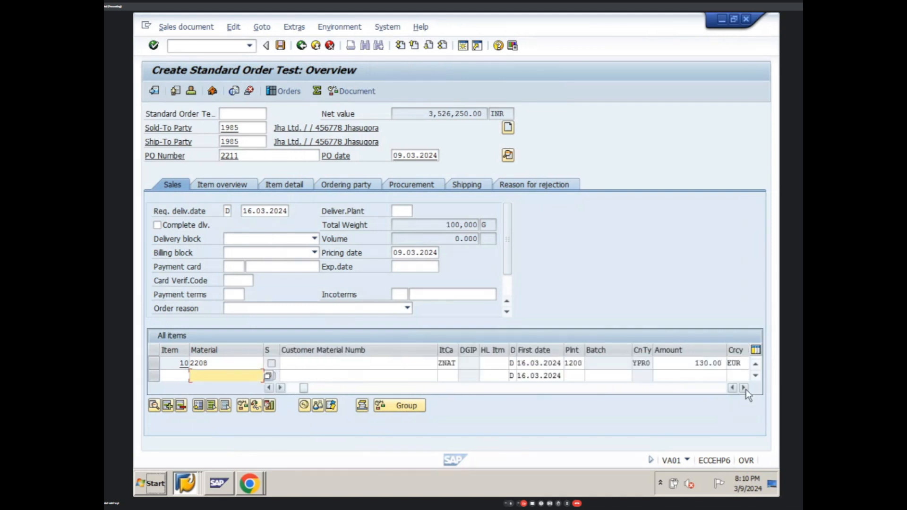
double_click(692, 363)
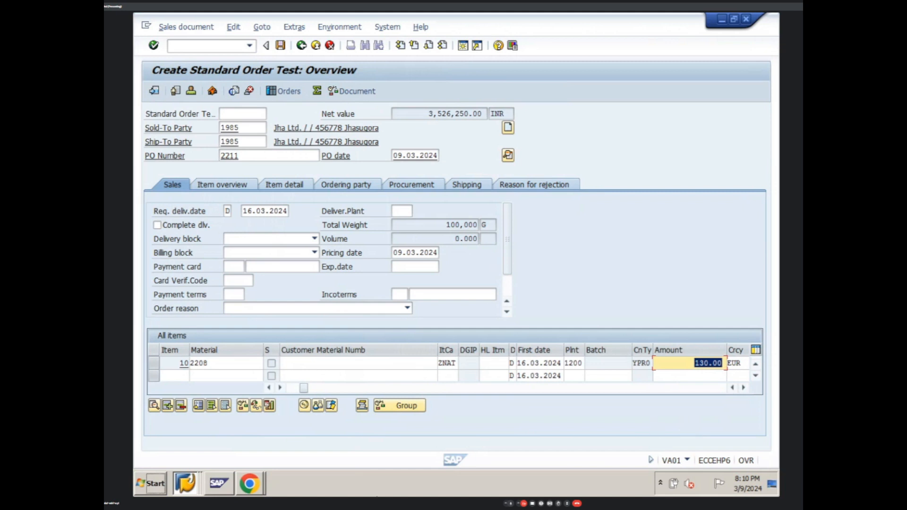
Switch to the condition types session, position the overview at ZPR0, view its details and return to the overview.
left_click(185, 483)
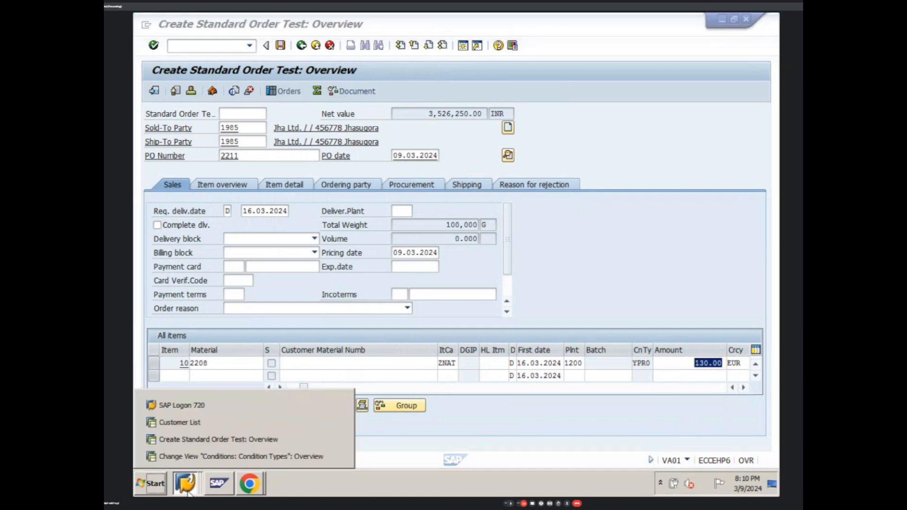
left_click(210, 455)
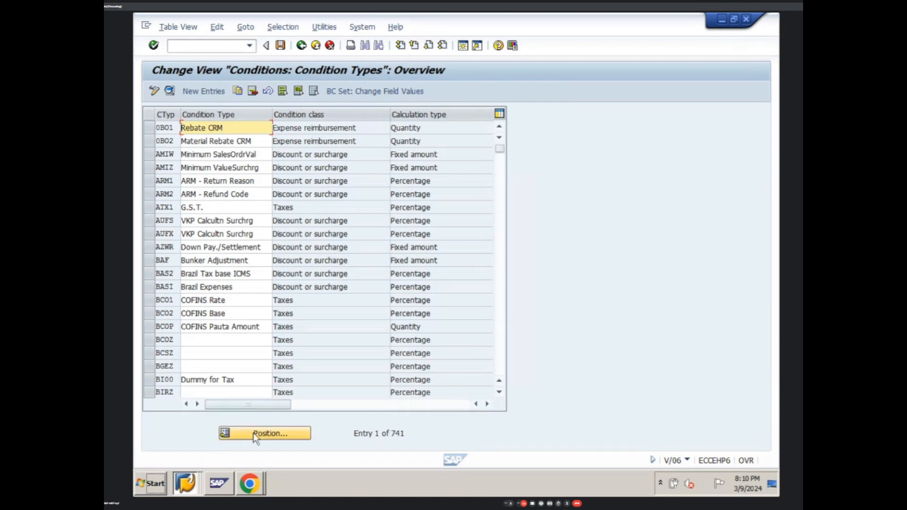
left_click(253, 433)
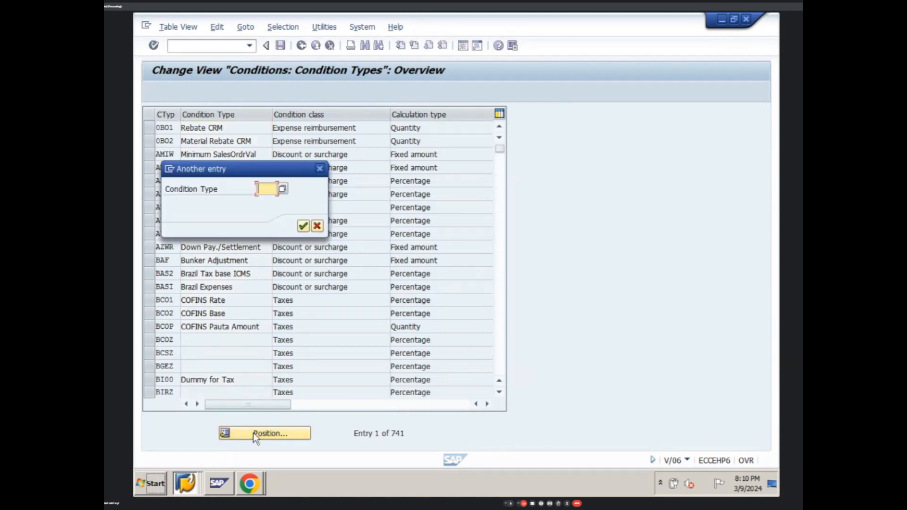
type("zpr0")
key("Return")
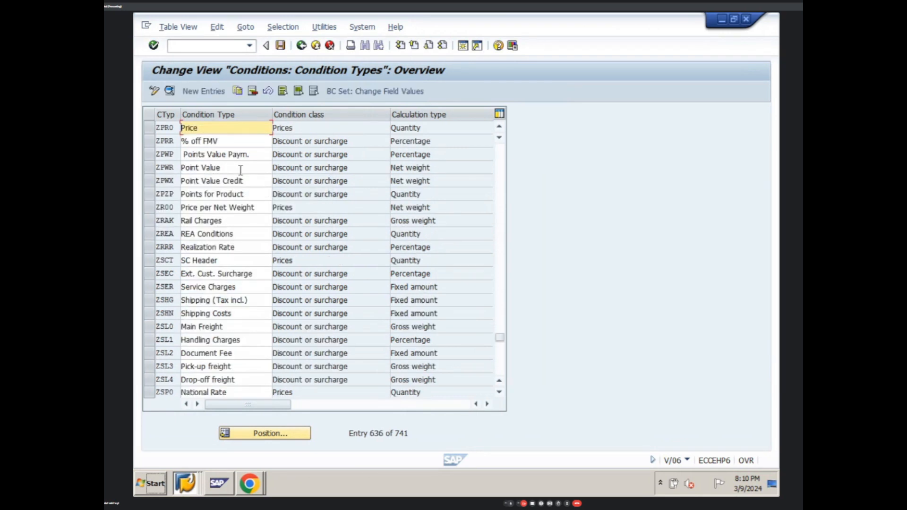
left_click(148, 128)
double_click(166, 129)
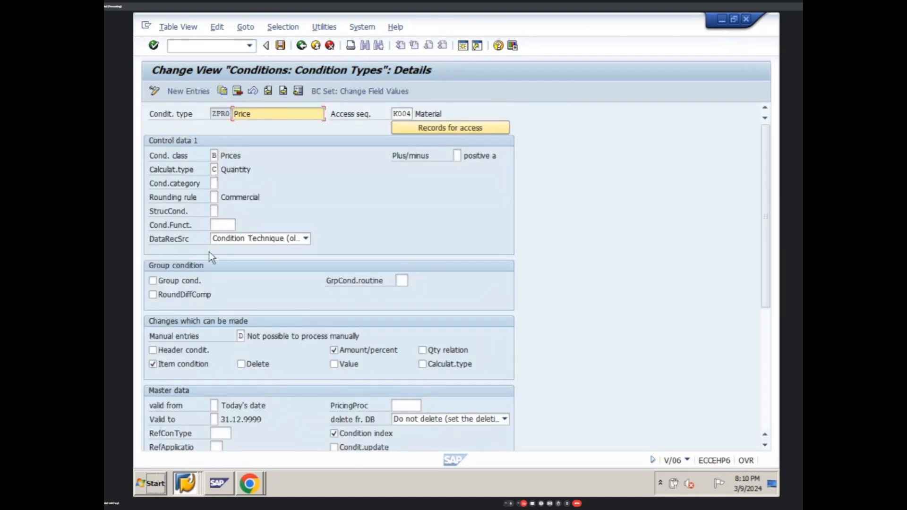
left_click(301, 49)
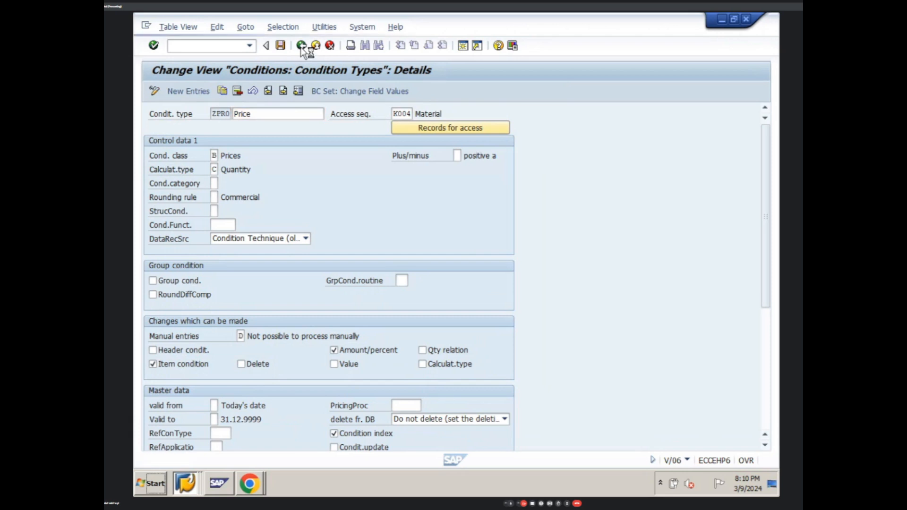
left_click(256, 430)
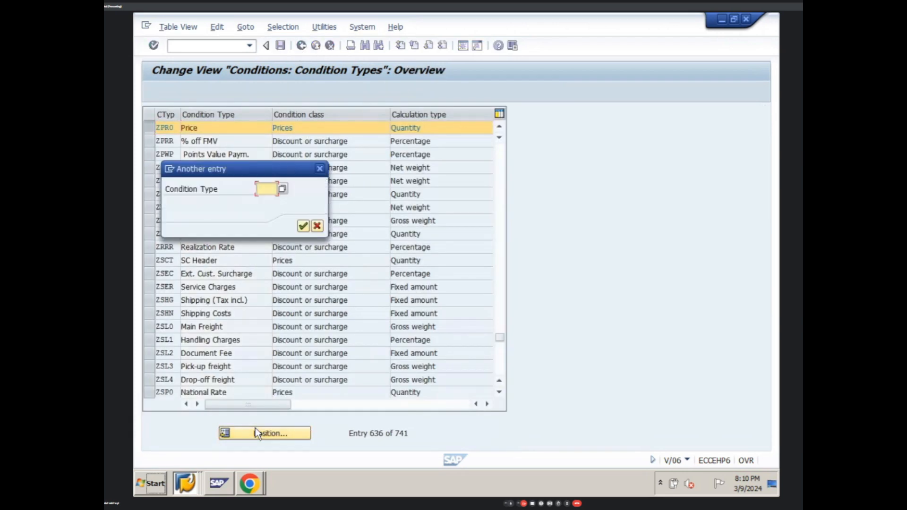
type("ypr")
left_click(316, 226)
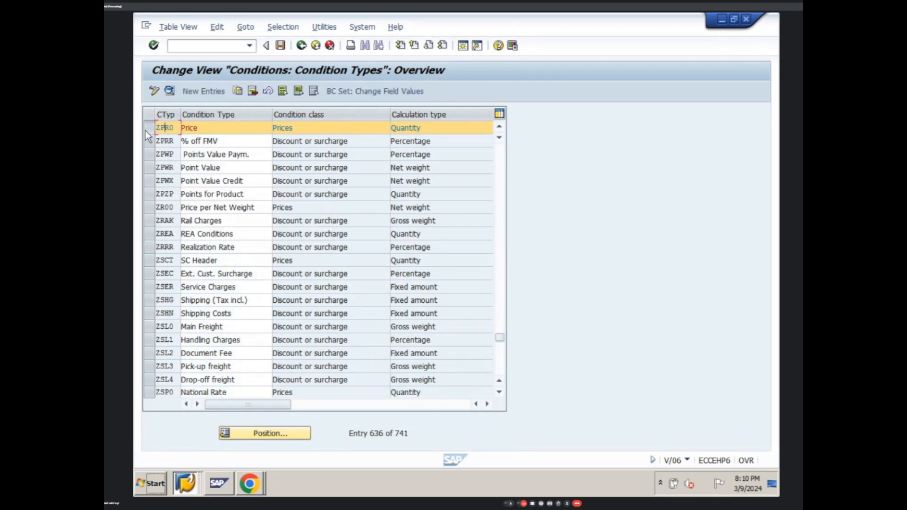
Position the condition types overview at YPR0 and open the details of that condition type.
left_click(250, 435)
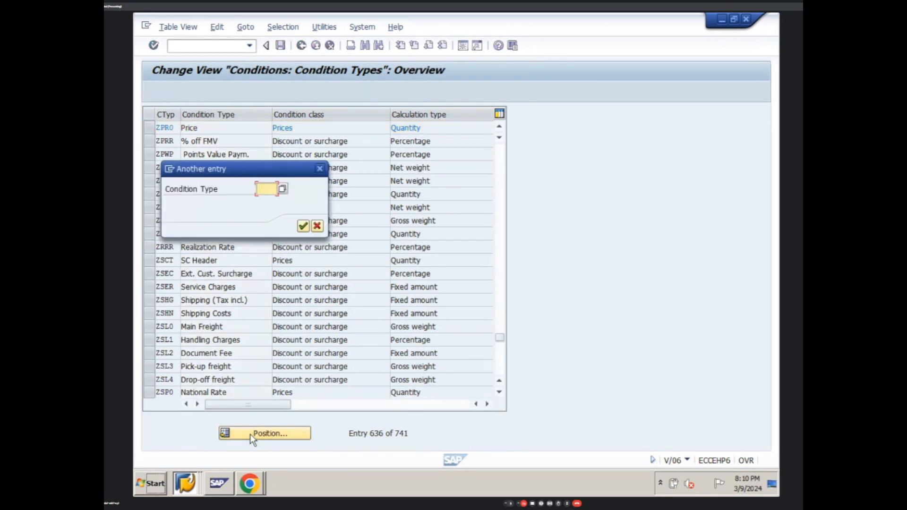
type("y")
key("Down")
key("Down")
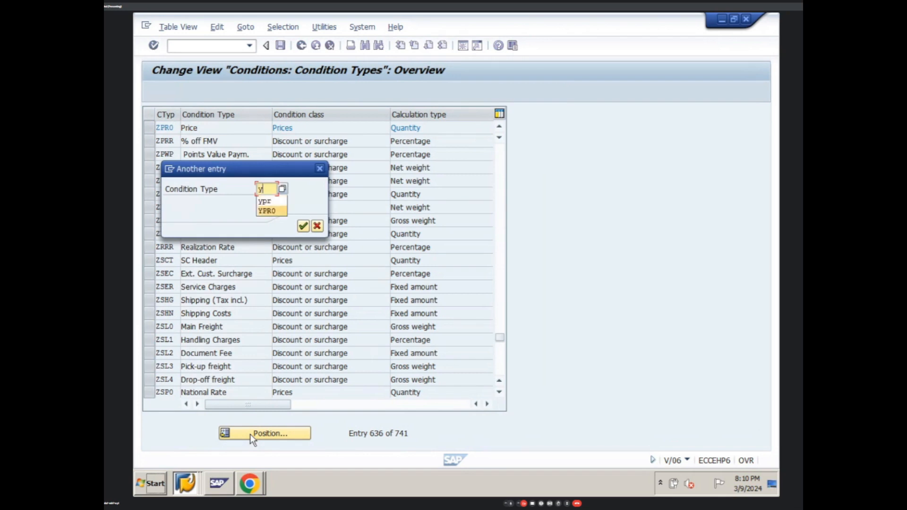
key("Return")
key("Return")
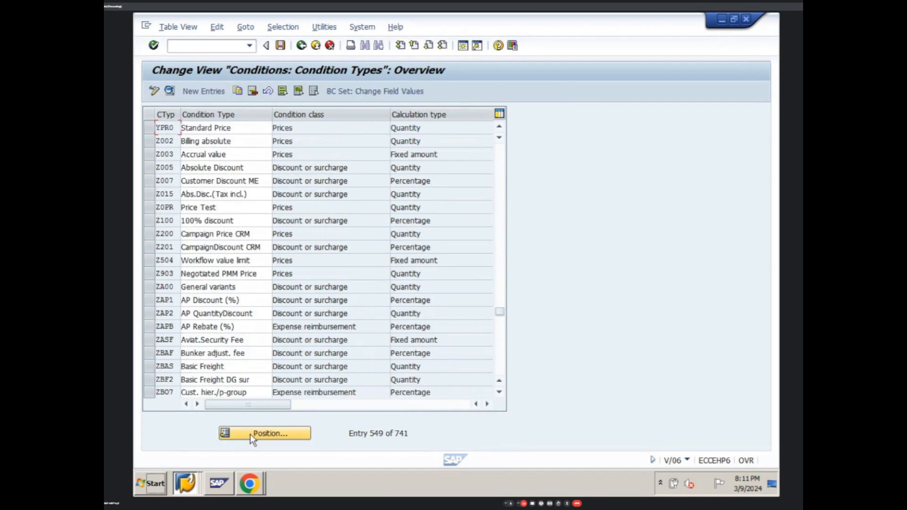
left_click(149, 128)
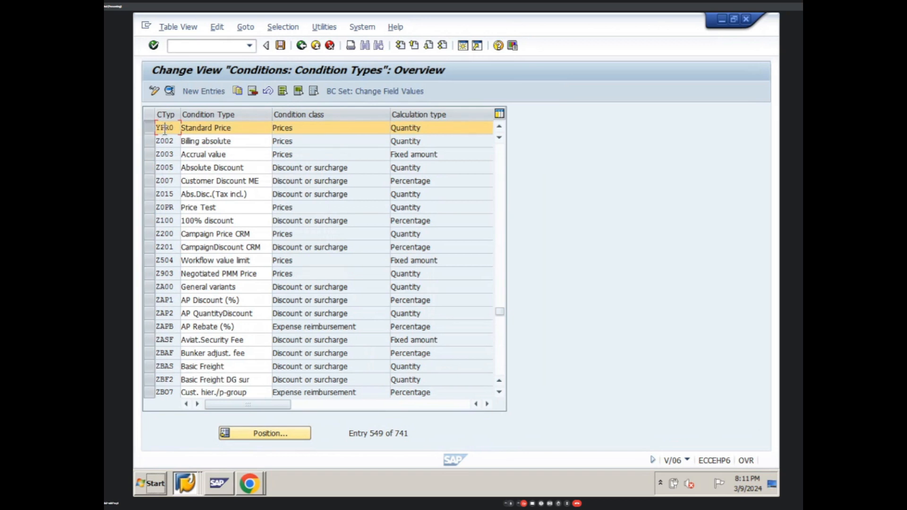
double_click(161, 126)
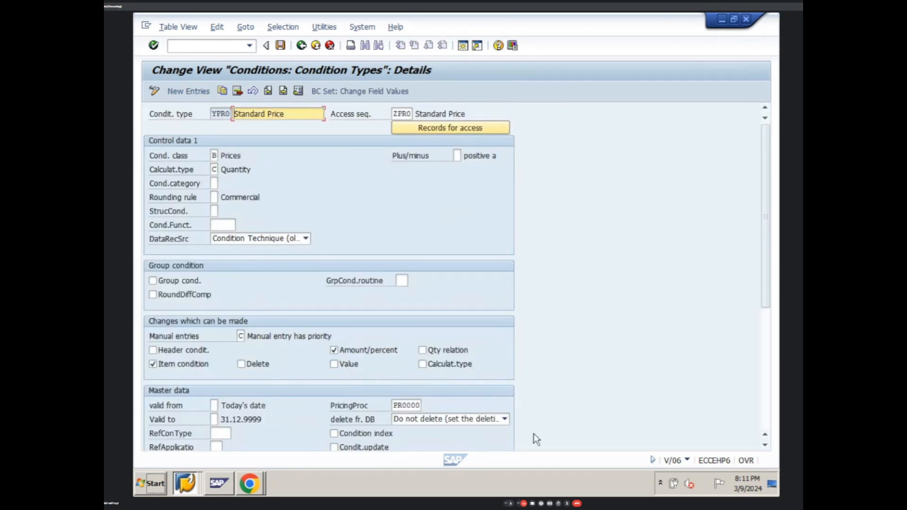
Set the check value in the Scales section of condition type YPR0 to B, Ascending.
left_click(765, 447)
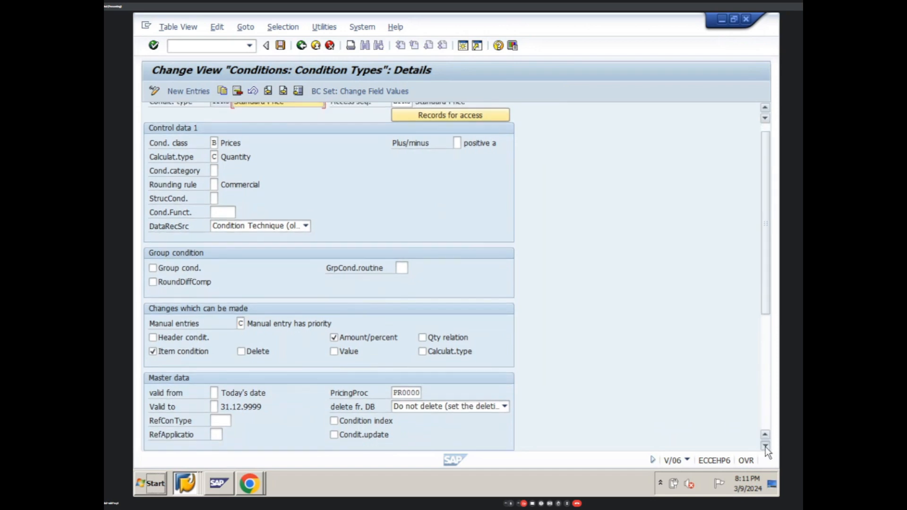
left_click(765, 447)
left_click(765, 446)
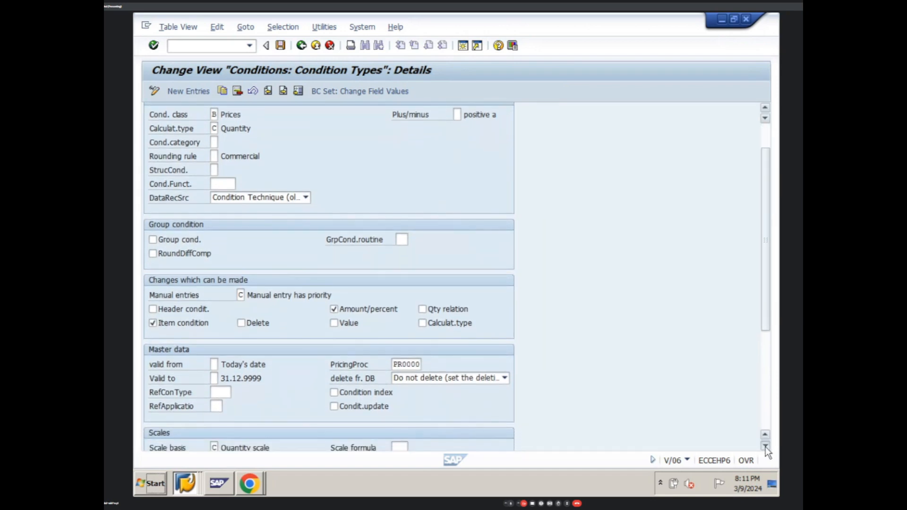
left_click(765, 447)
left_click(765, 447)
left_click(766, 447)
left_click(765, 447)
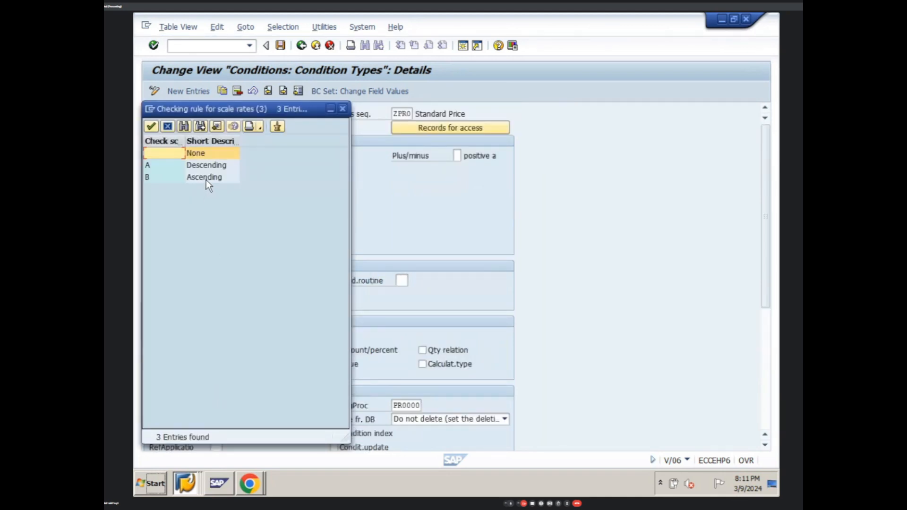
double_click(205, 180)
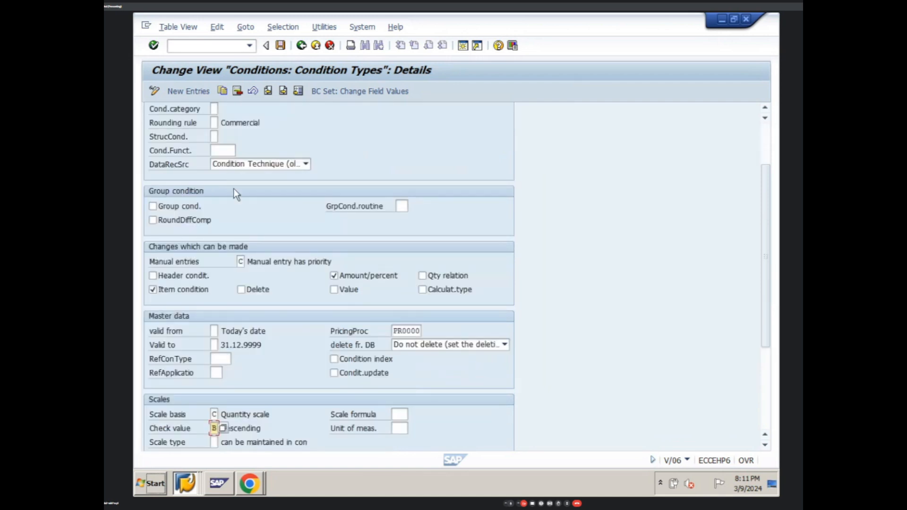
key("Return")
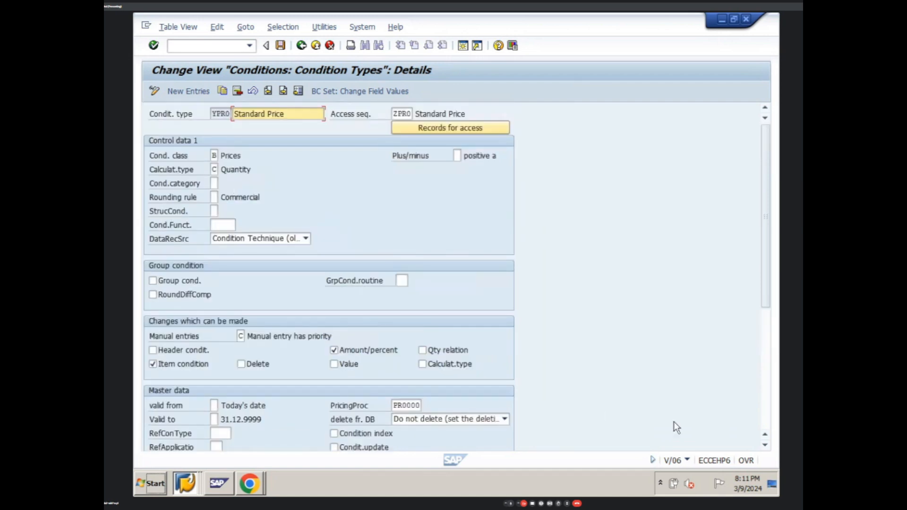
Examine the Scales settings of condition type YPR0 and the available scale basis options, keeping the current scale basis.
left_click(766, 447)
left_click(765, 446)
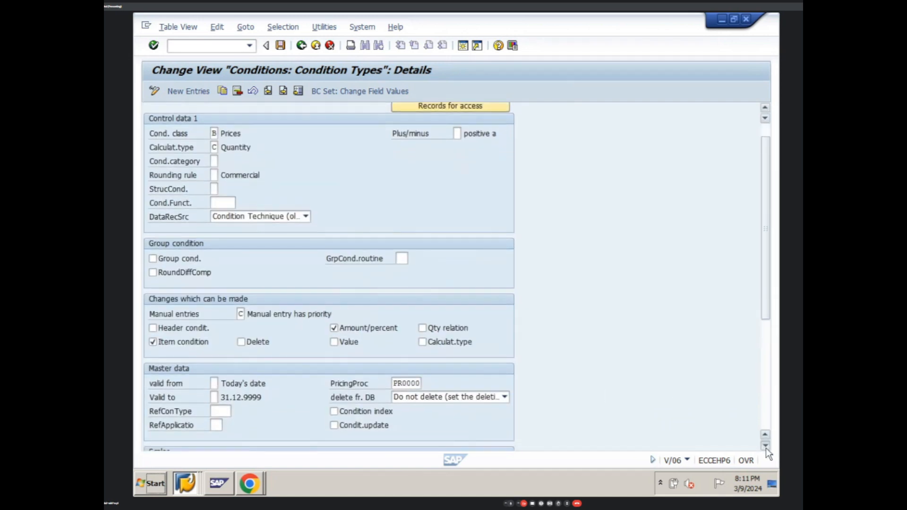
left_click(766, 447)
left_click(765, 446)
left_click(765, 446)
left_click(766, 446)
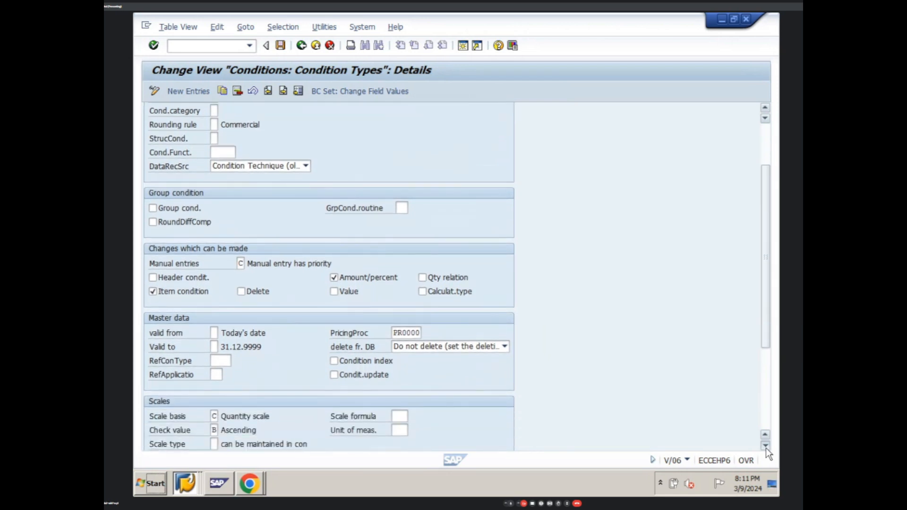
left_click(766, 446)
left_click(766, 446)
left_click(765, 446)
left_click(766, 447)
left_click(765, 447)
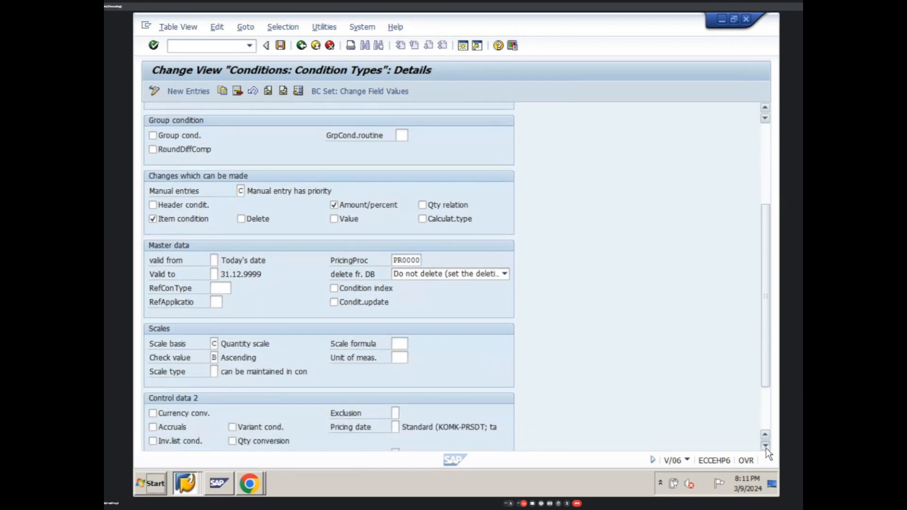
left_click(766, 446)
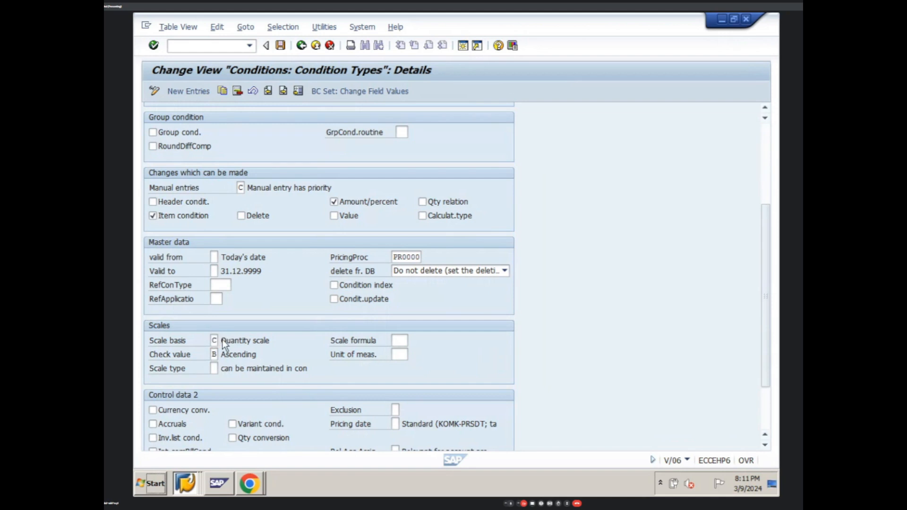
left_click(222, 340)
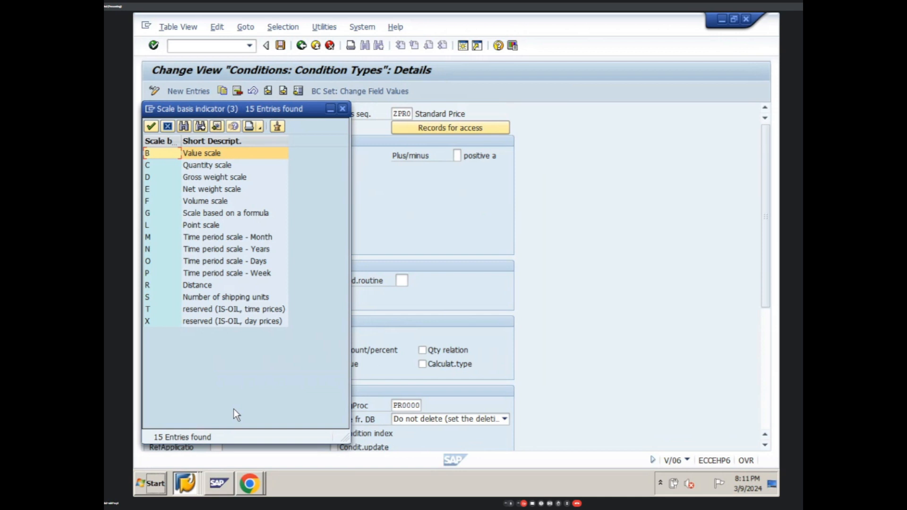
left_click(343, 110)
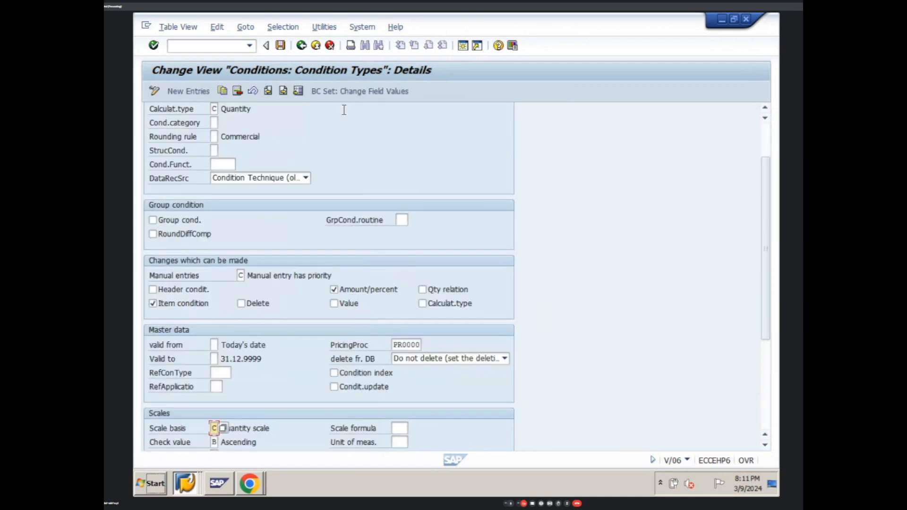
Save condition type YPR0 under the proposed customizing request and switch to the standard order session.
left_click(279, 46)
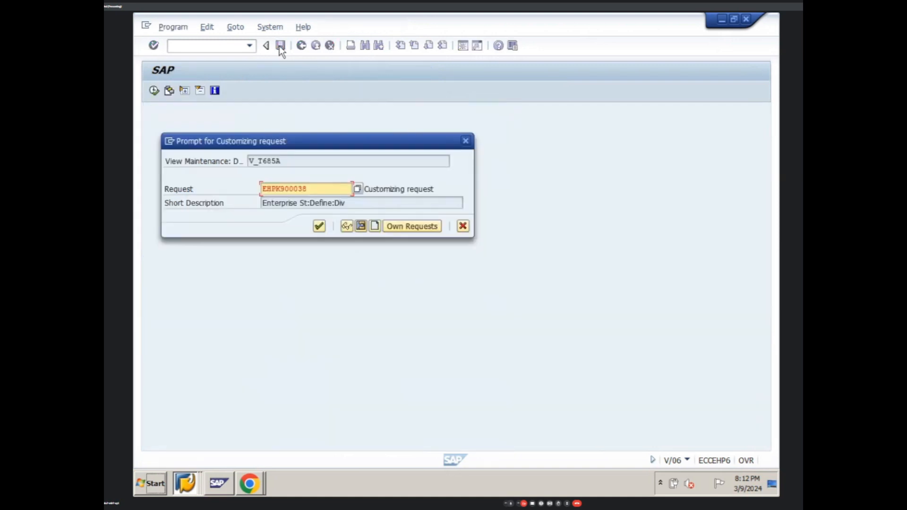
left_click(320, 226)
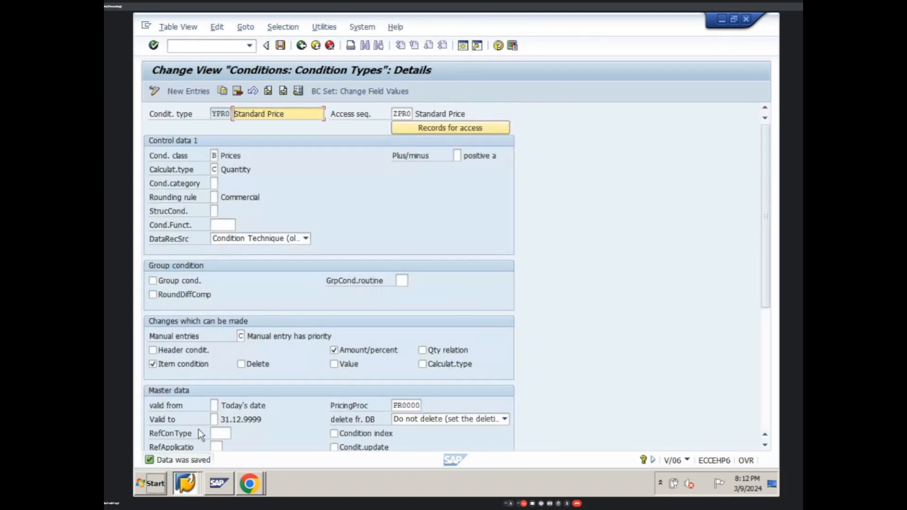
left_click(188, 488)
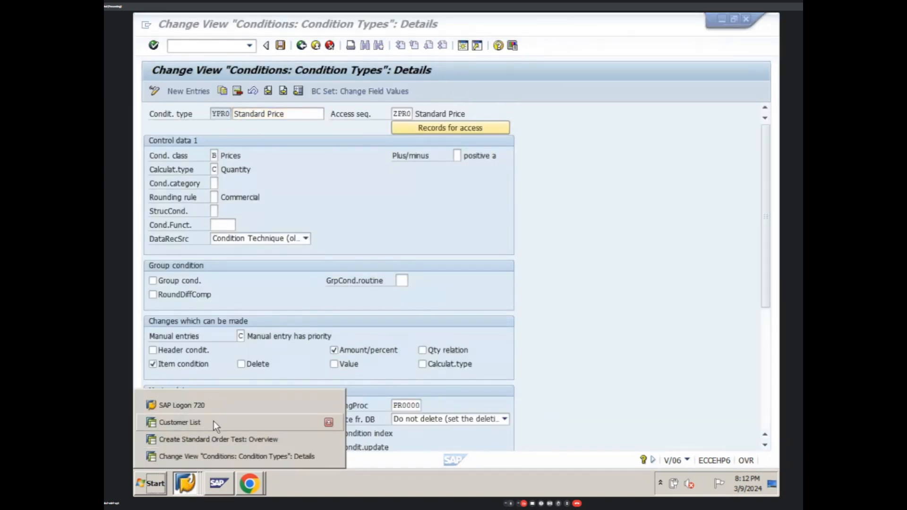
left_click(216, 458)
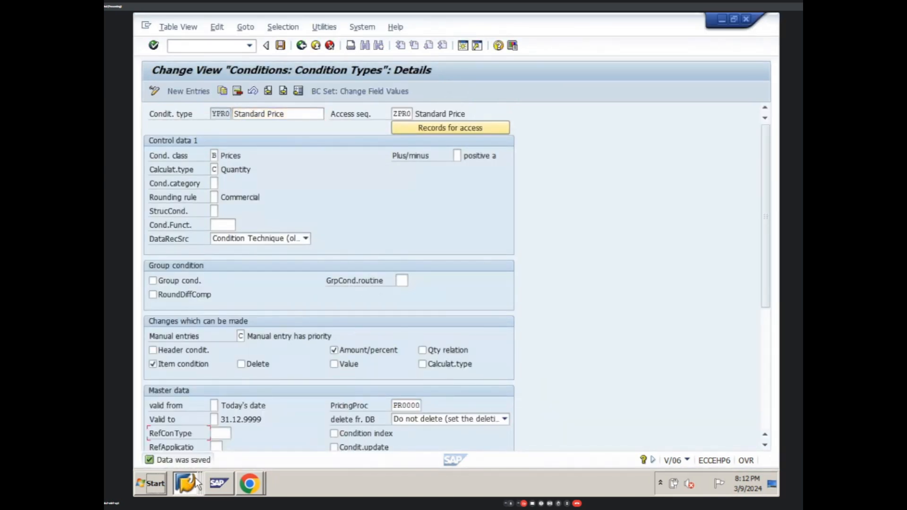
left_click(210, 490)
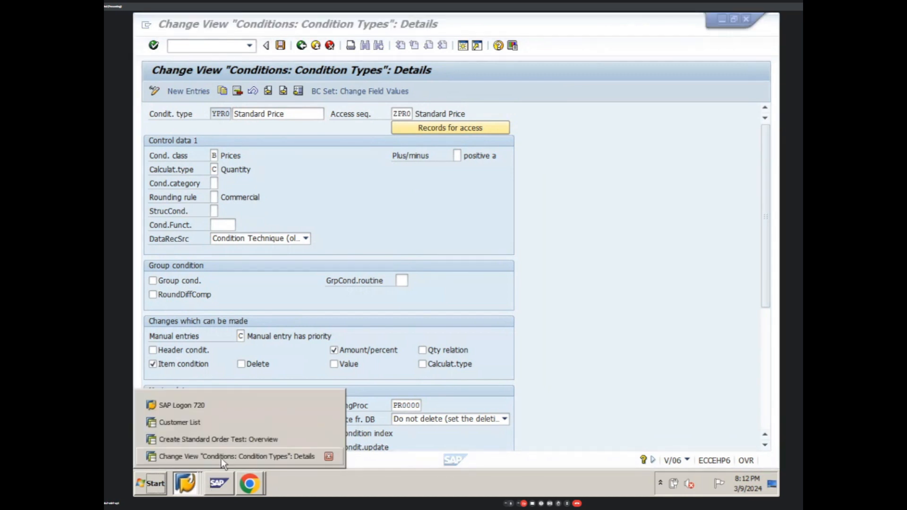
left_click(233, 440)
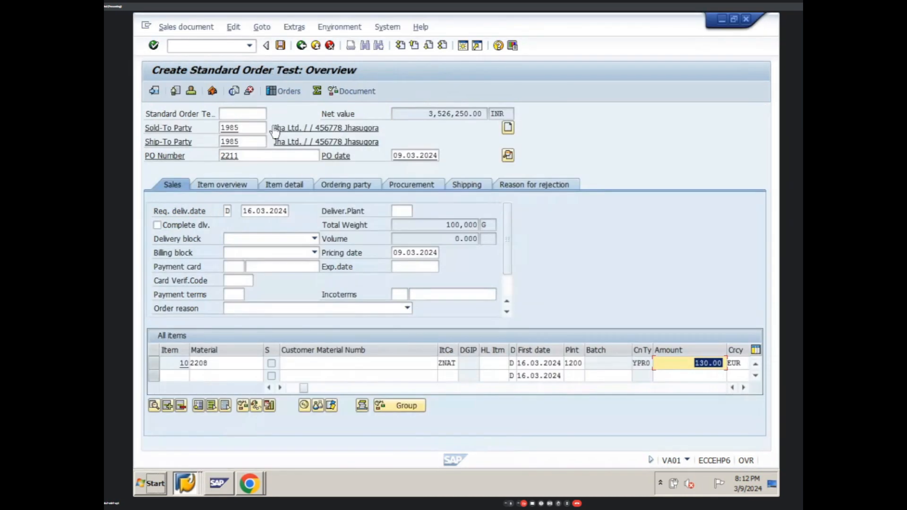
Leave the standard order without saving and start VK11 for condition type YPR0 with the Customer/Material key combination, ready for a material in the first row.
left_click(316, 45)
left_click(355, 244)
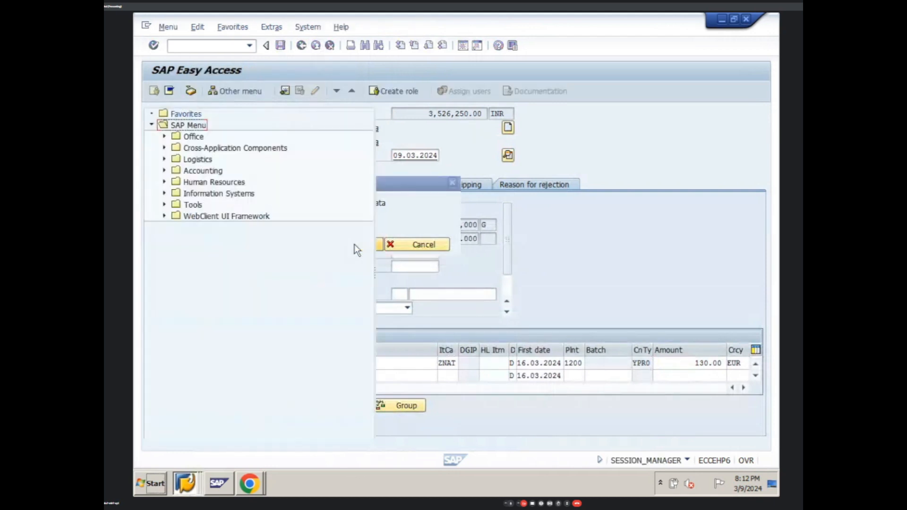
left_click(175, 45)
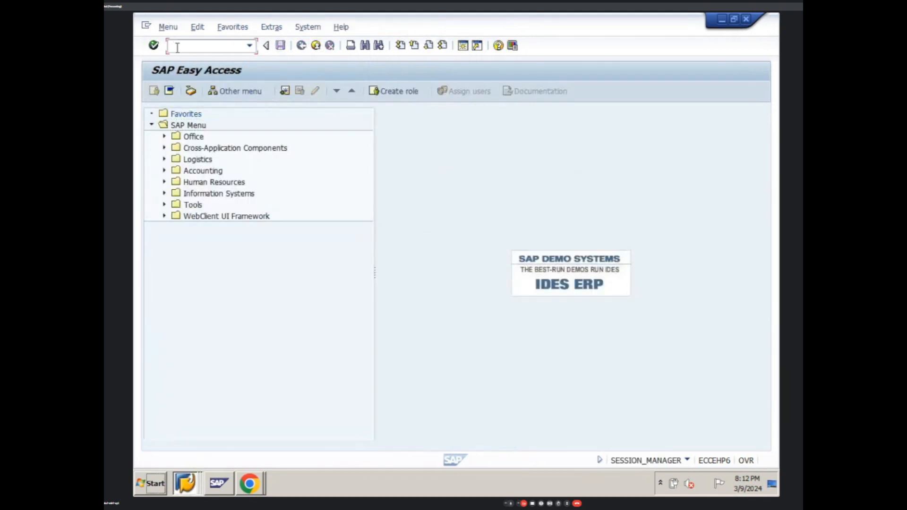
type("vk11")
key("Return")
key("Return")
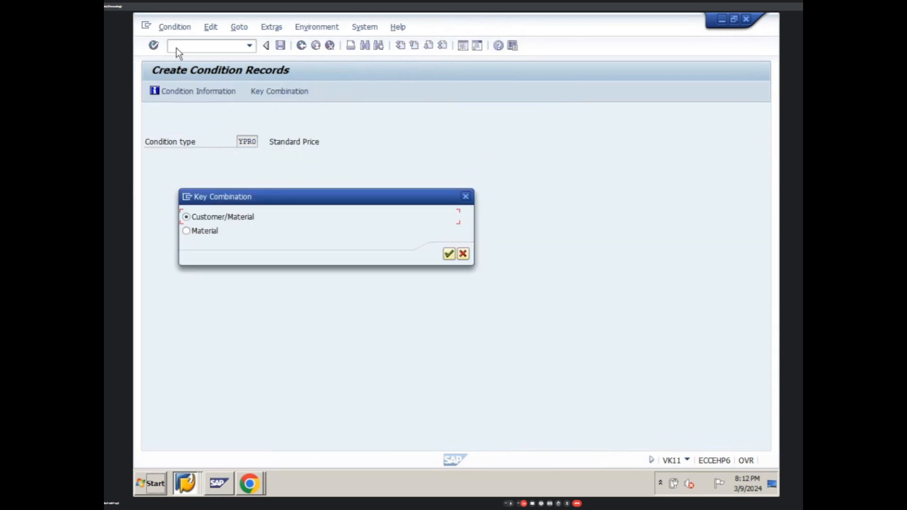
left_click(449, 254)
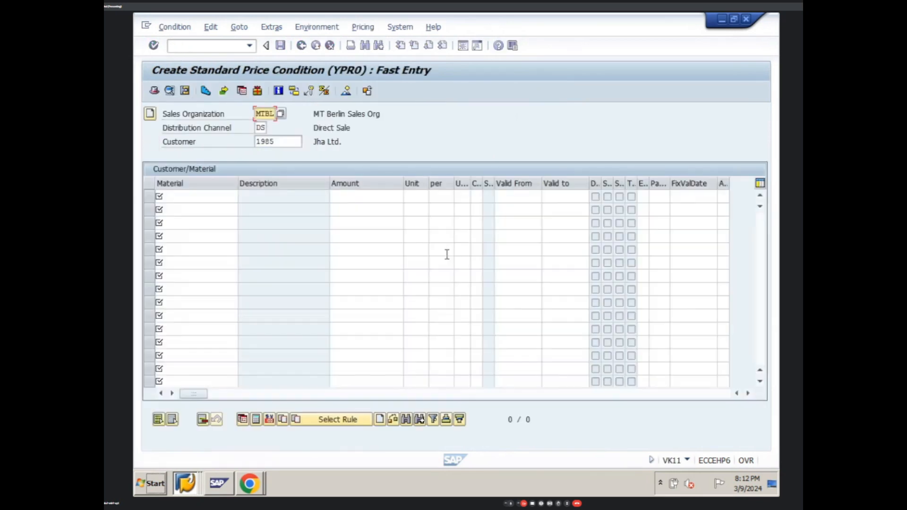
left_click(192, 198)
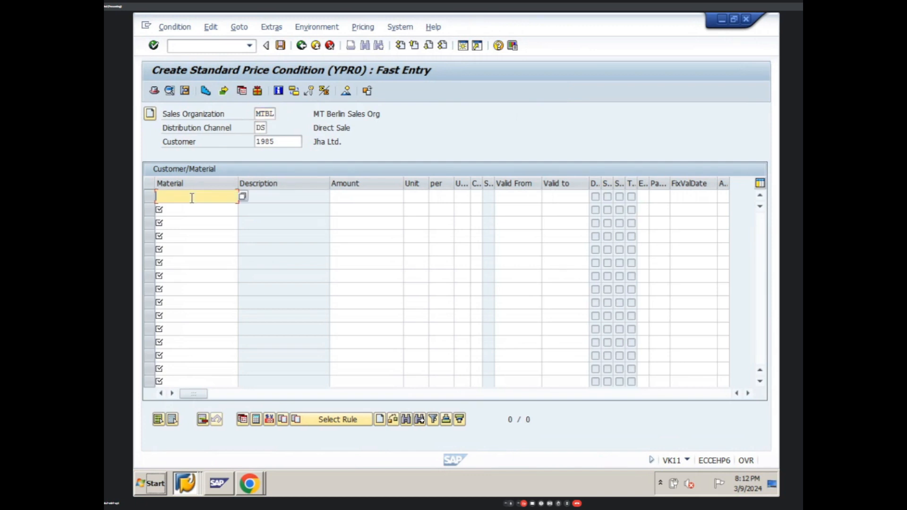
left_click(188, 208)
key("Return")
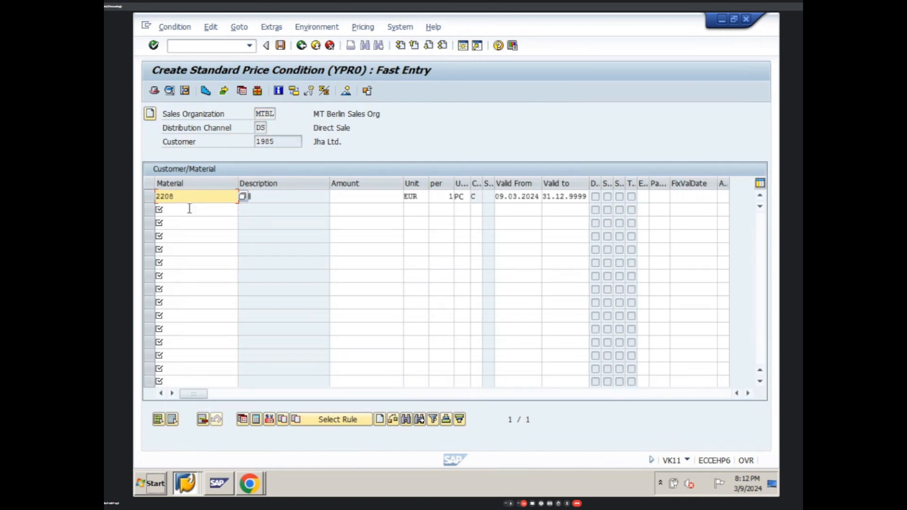
left_click(347, 198)
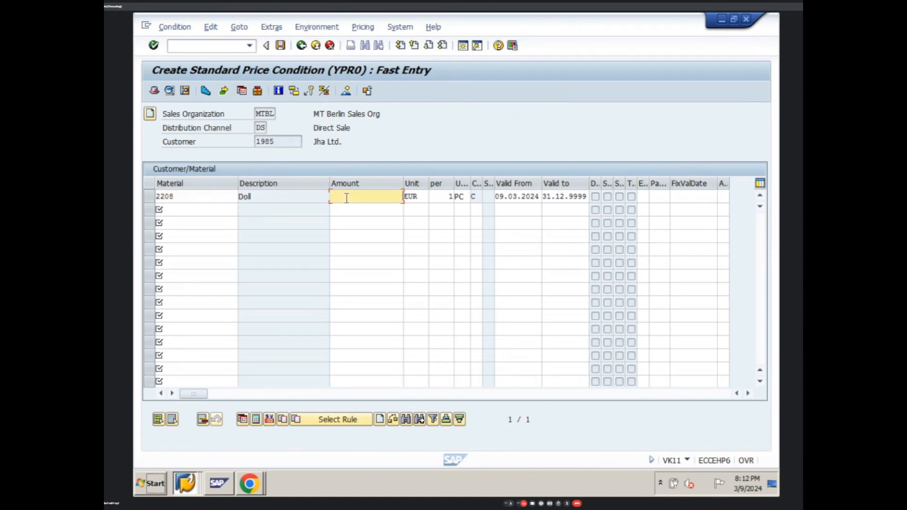
type("150")
left_click_drag(496, 196, 525, 198)
left_click(561, 197)
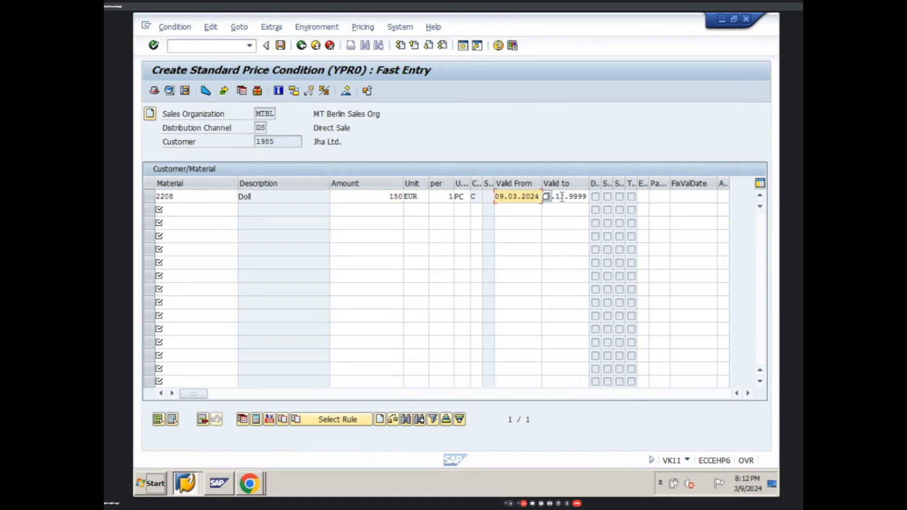
left_click_drag(542, 197, 594, 204)
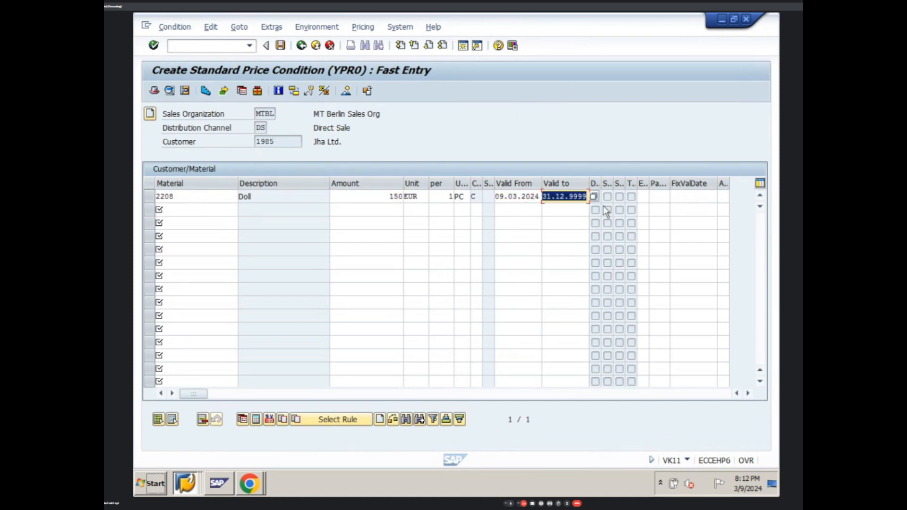
type("09.03.2024")
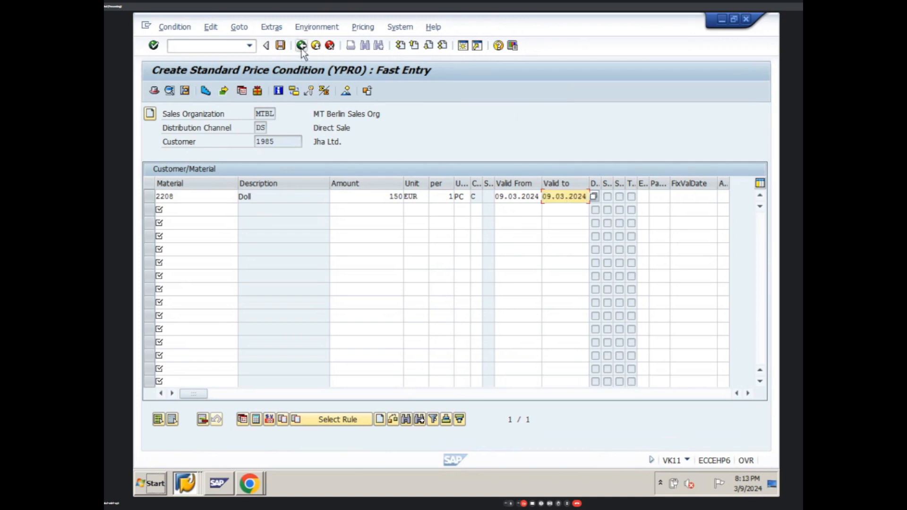
left_click(316, 45)
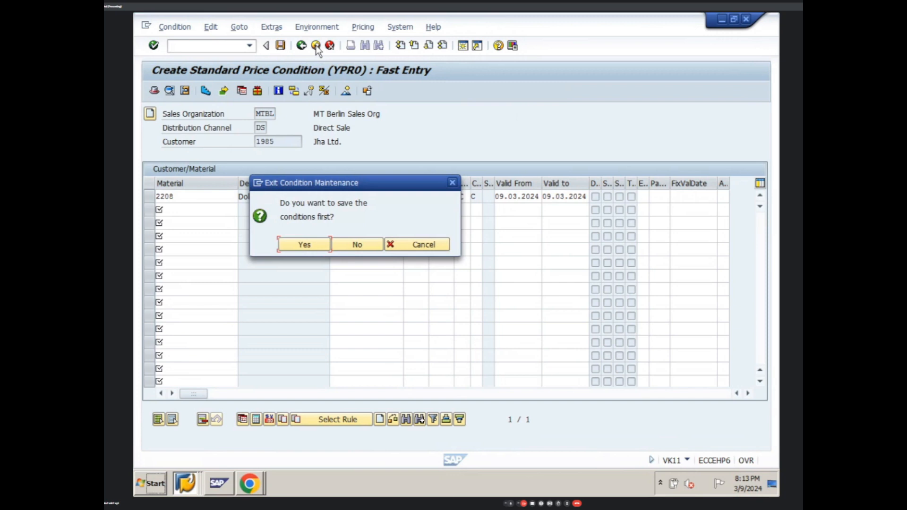
left_click(349, 246)
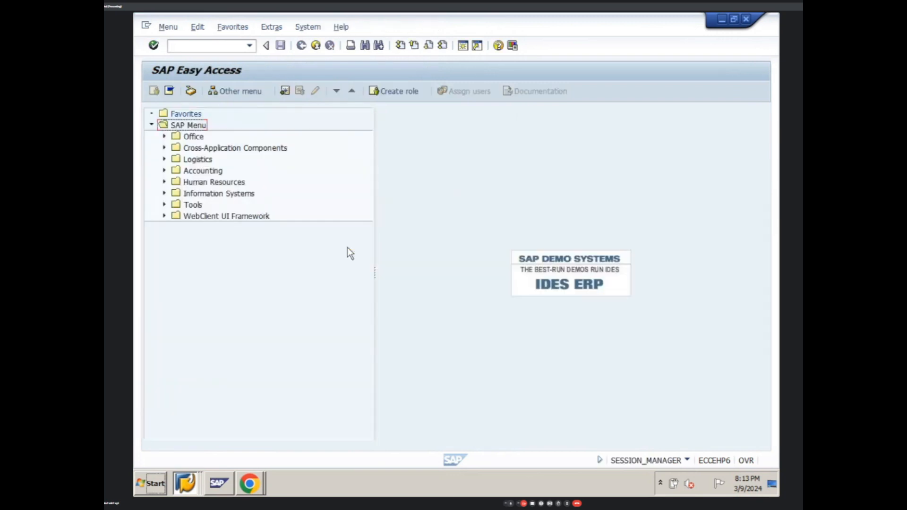
Start VK12 for condition type YPR0 with the Customer/Material key combination and open the scales of the material 2208 record.
left_click(193, 46)
type("vk12")
key("Return")
key("Return")
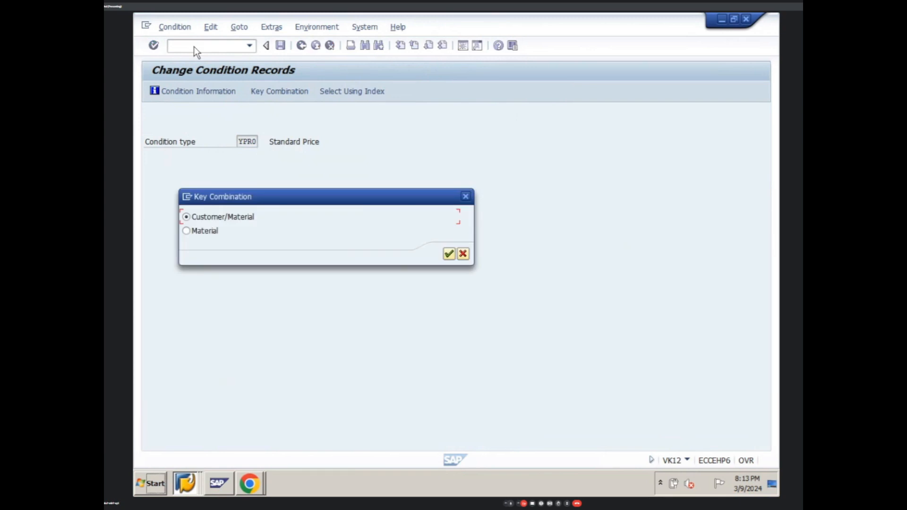
key("Return")
left_click(154, 90)
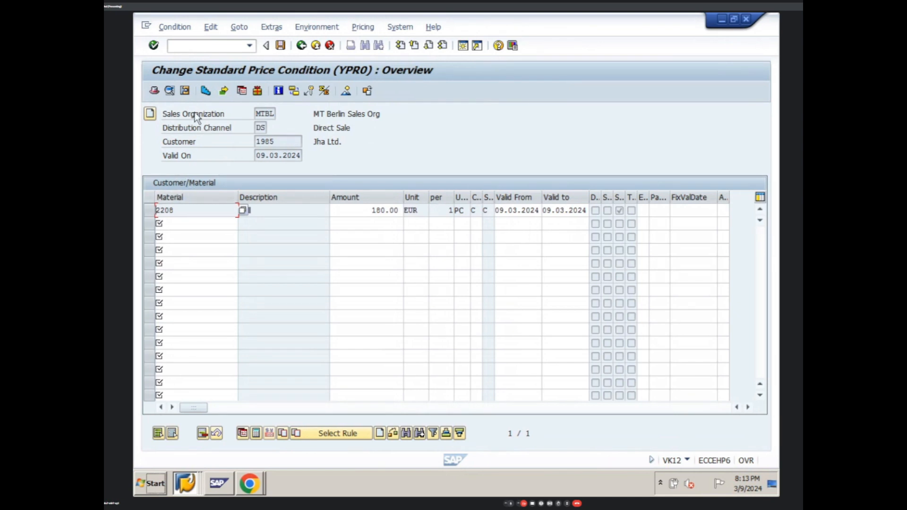
left_click(205, 90)
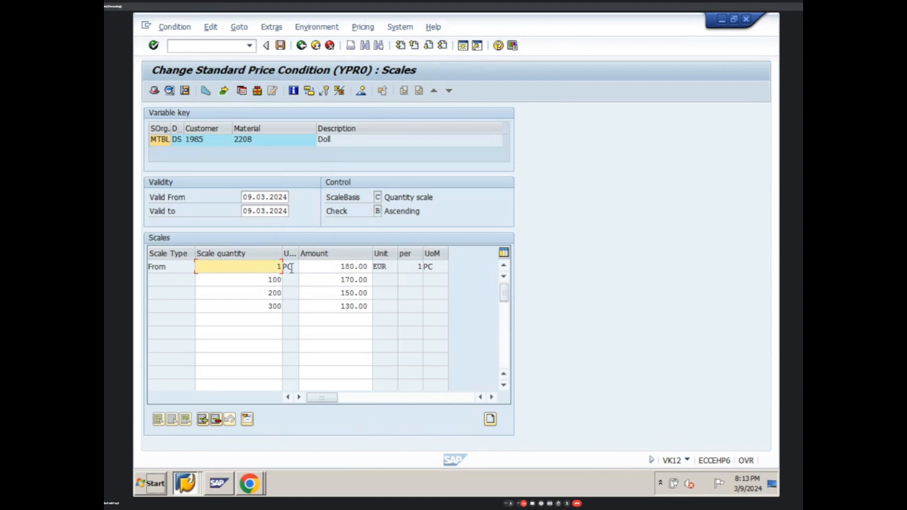
Reverse the scale quantities of material 2208 to 300, 200, 100 and 1 in the four scale lines.
key("Delete")
type("300")
left_click(266, 281)
key("Delete")
key("Delete")
key("Delete")
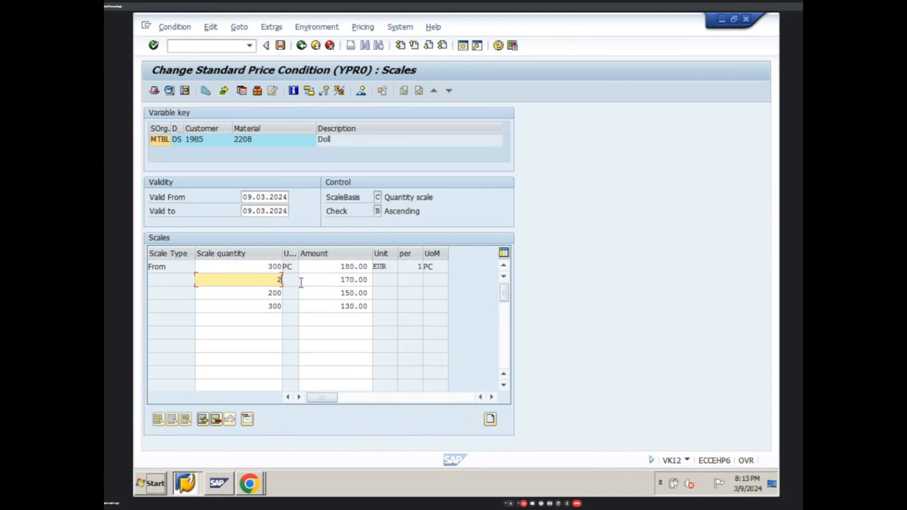
type("200")
left_click(272, 297)
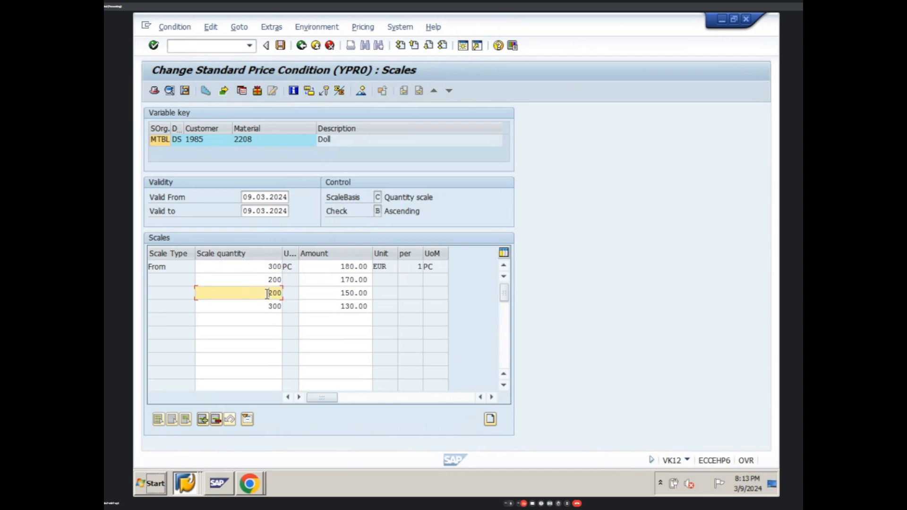
key("Delete")
key("Delete")
key("Delete")
type("100")
left_click_drag(265, 308, 289, 307)
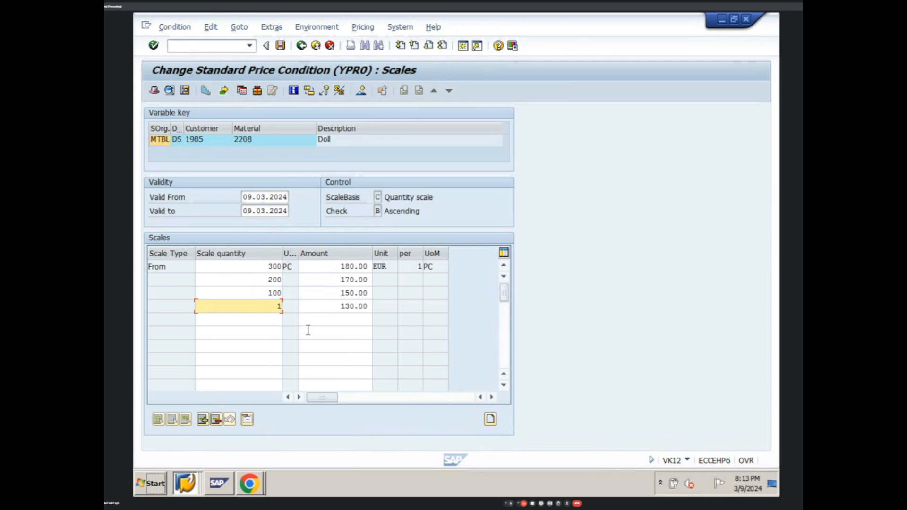
Set the amounts of the first three scale lines to 150, 170 and 180 EUR.
left_click(340, 268)
left_click_drag(340, 267, 384, 271)
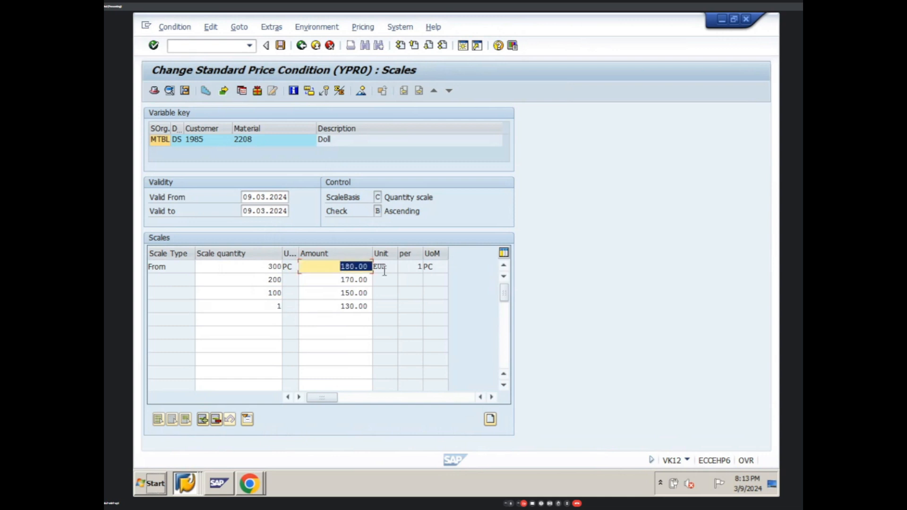
type("150")
left_click_drag(337, 280, 408, 304)
type("1")
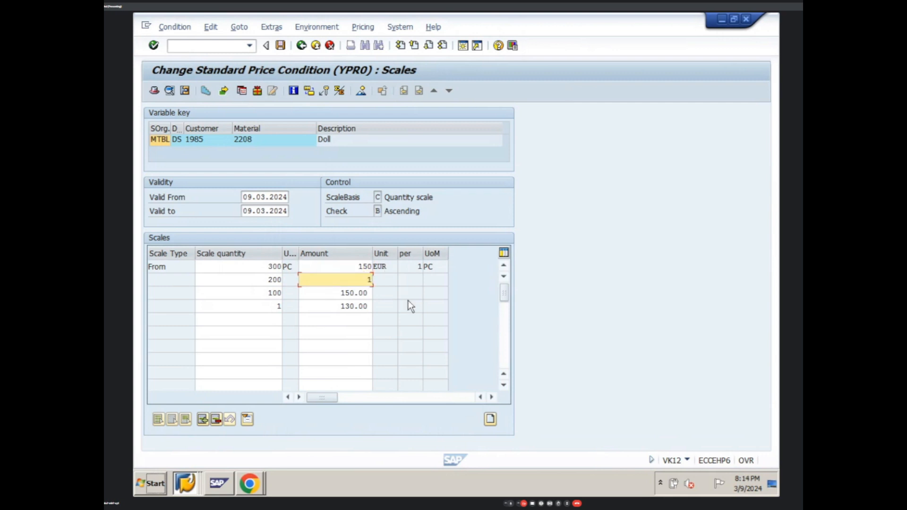
type("70")
left_click(341, 293)
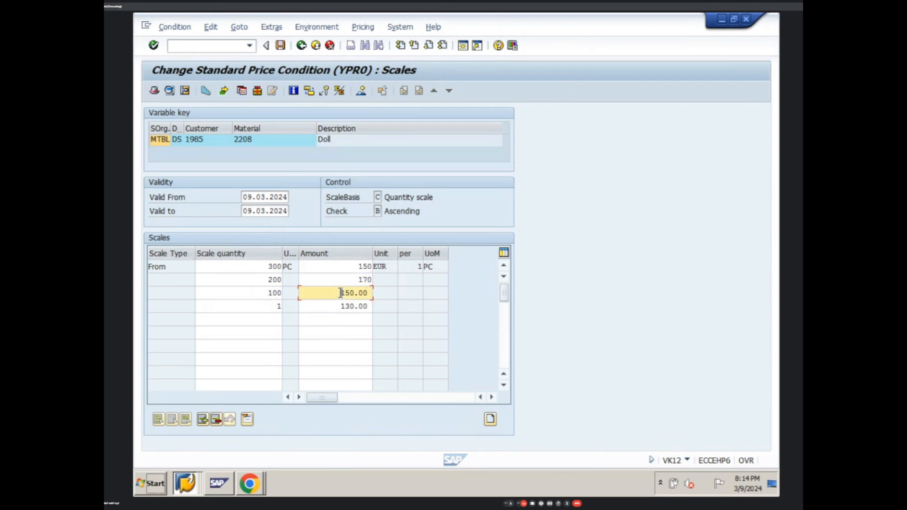
left_click_drag(341, 293, 394, 297)
type("180")
Change the four scale quantities to the rising order 1, 100, 200 and 300.
double_click(271, 267)
type("1")
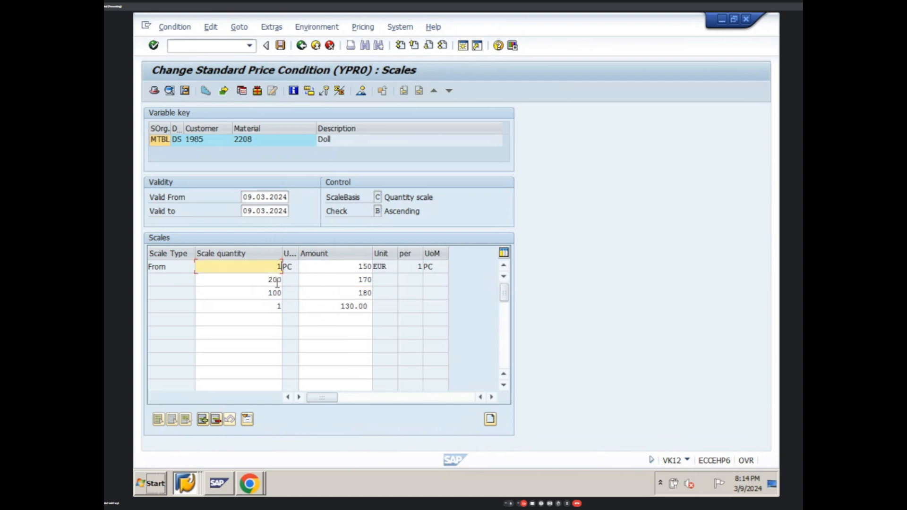
double_click(267, 292)
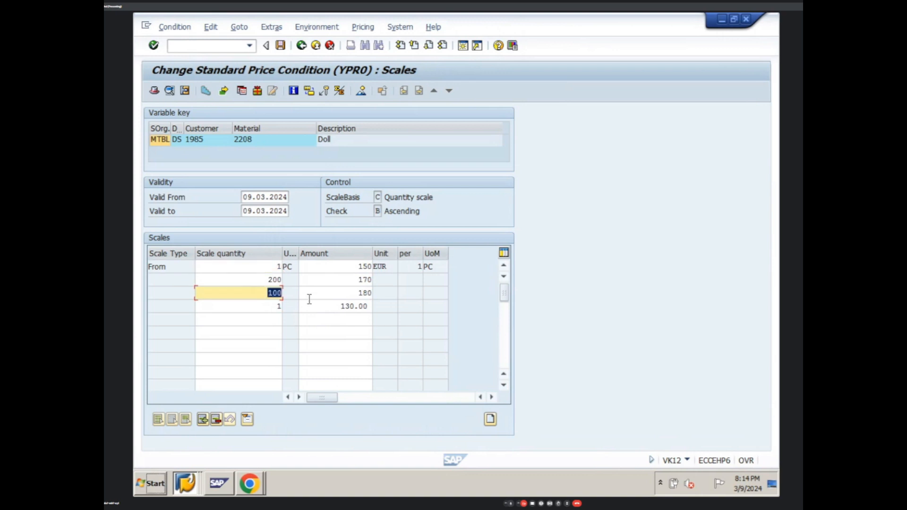
double_click(267, 280)
type("100")
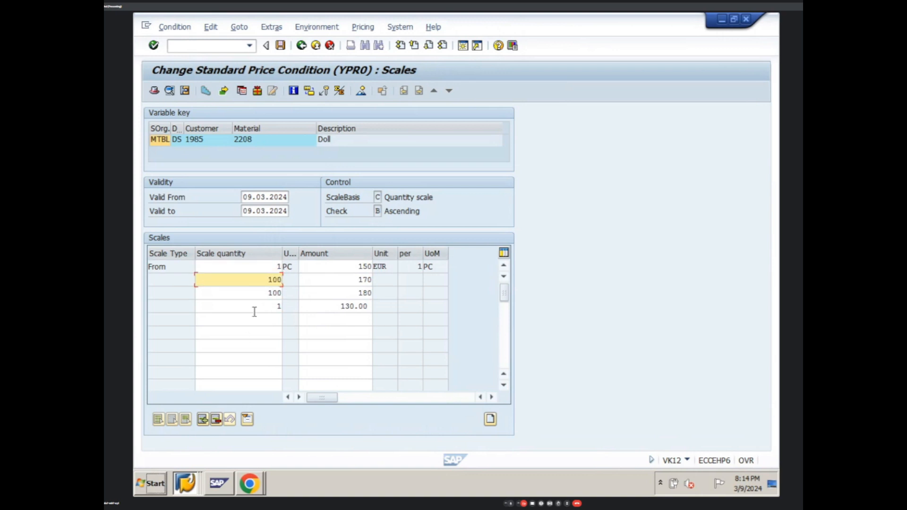
double_click(269, 292)
type("100")
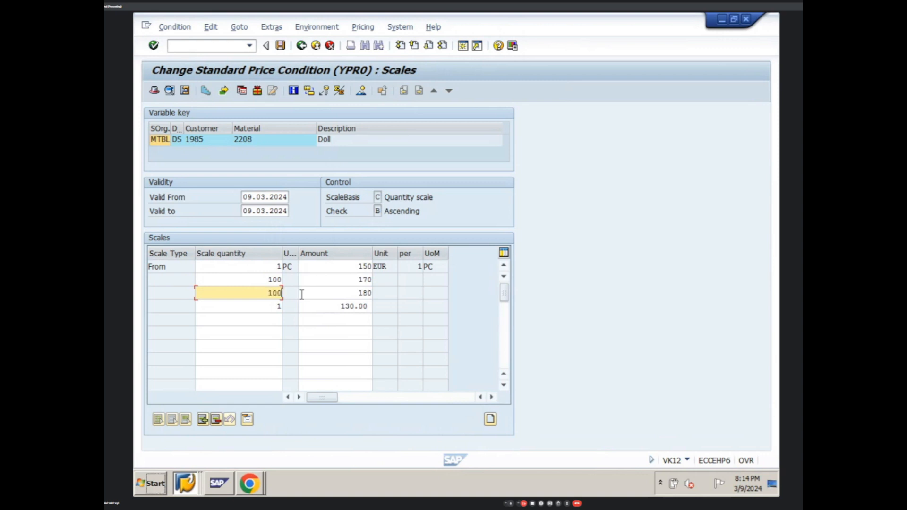
double_click(271, 292)
type("200")
double_click(277, 306)
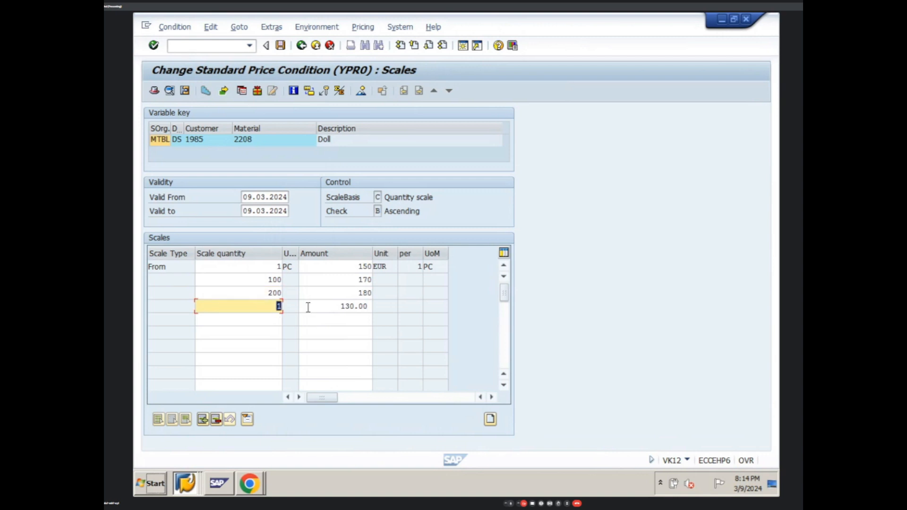
type("300")
left_click(344, 318)
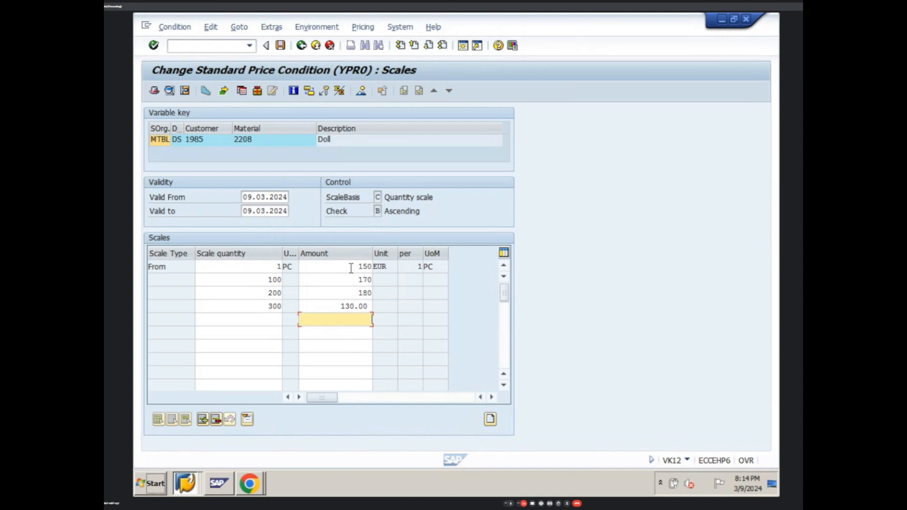
left_click_drag(351, 267, 377, 272)
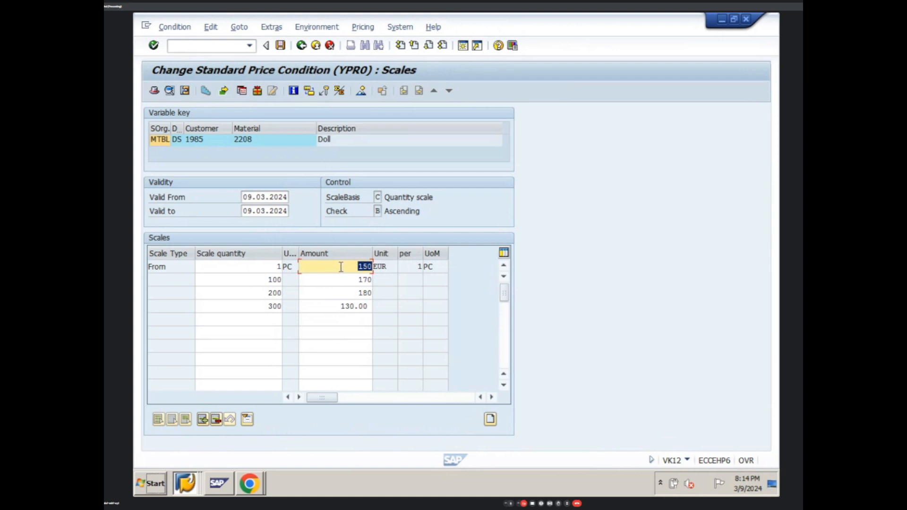
Enter the scale quantities in falling order as 300, 200, 100 and 1, and run the scale check.
left_click(263, 264)
type("300")
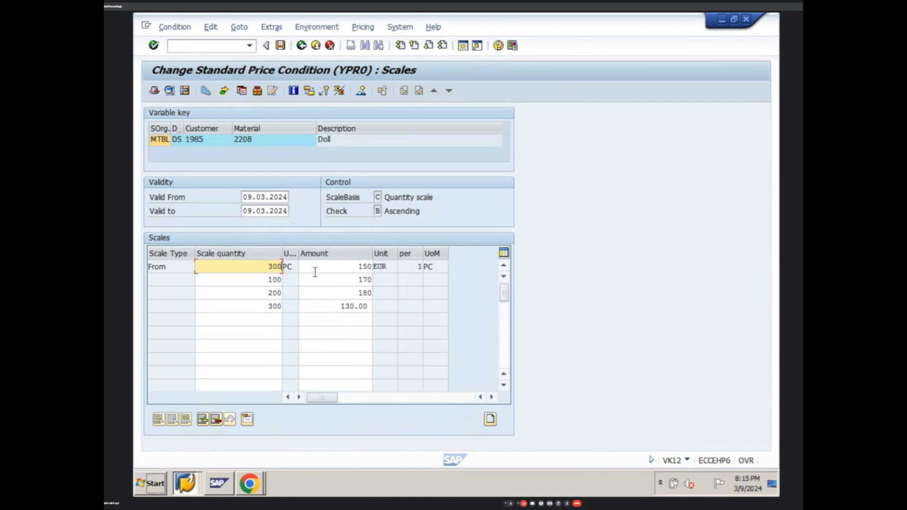
key("Down")
type("2")
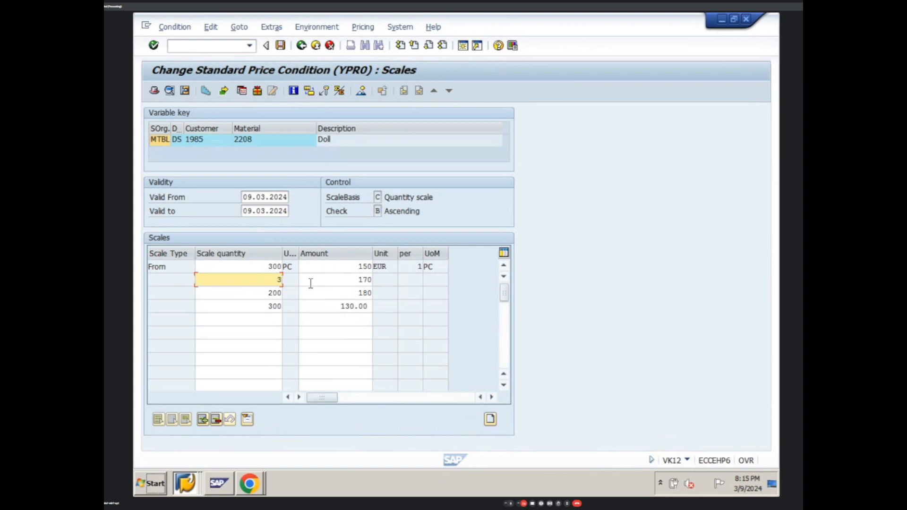
type("00")
key("Down")
type("100")
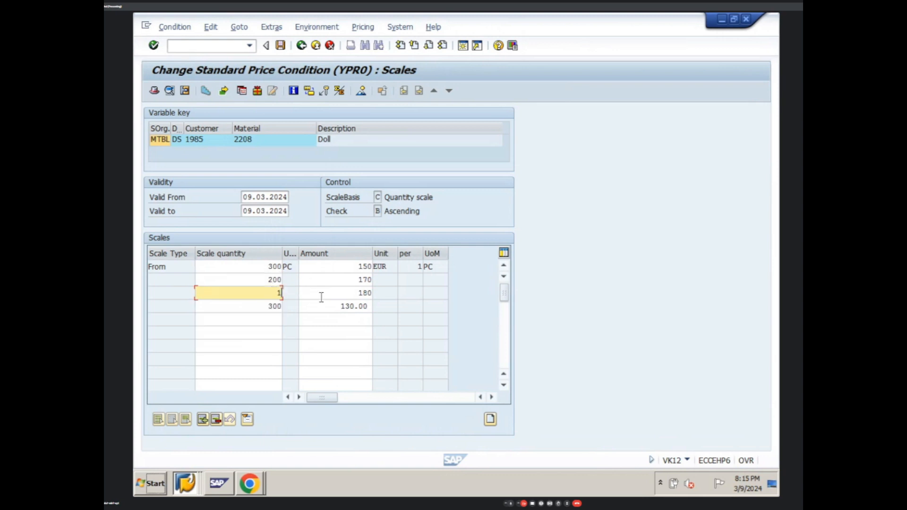
left_click(267, 306)
double_click(267, 306)
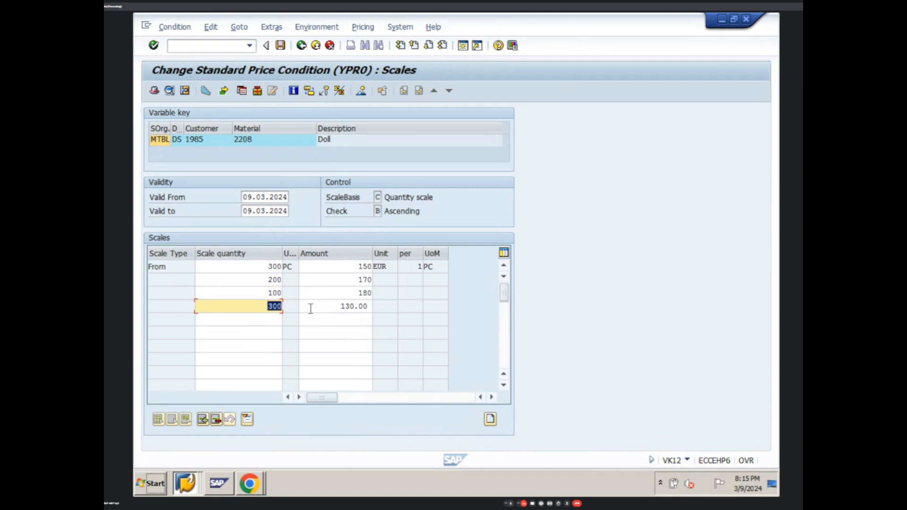
type("1")
key("Return")
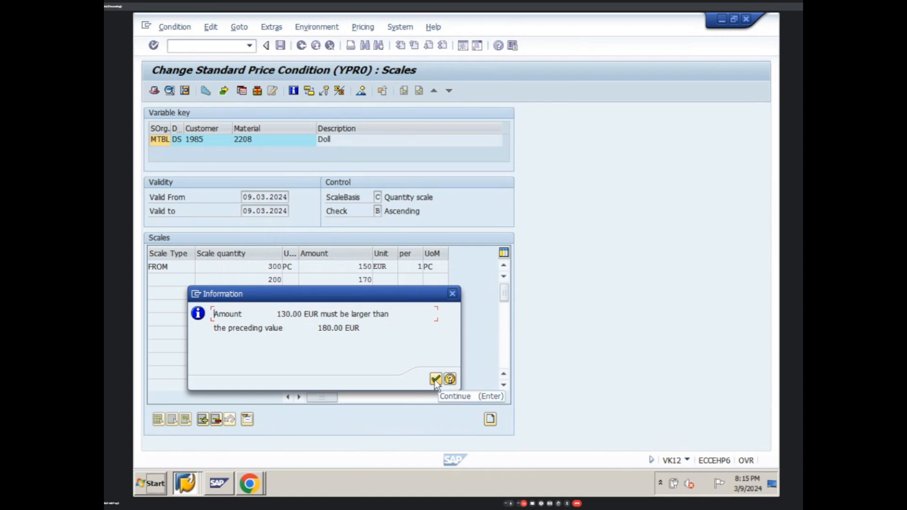
Try to save the YPR0 scale condition record for material 2208.
left_click(434, 380)
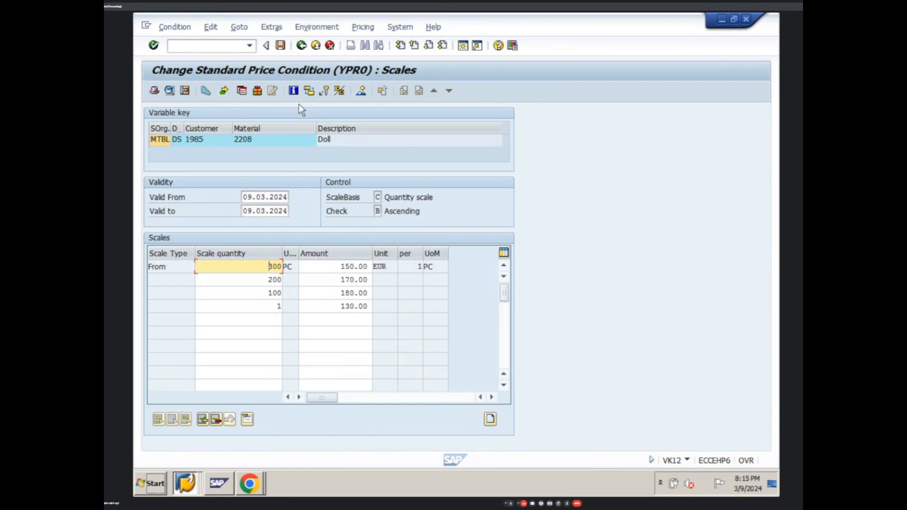
left_click(280, 46)
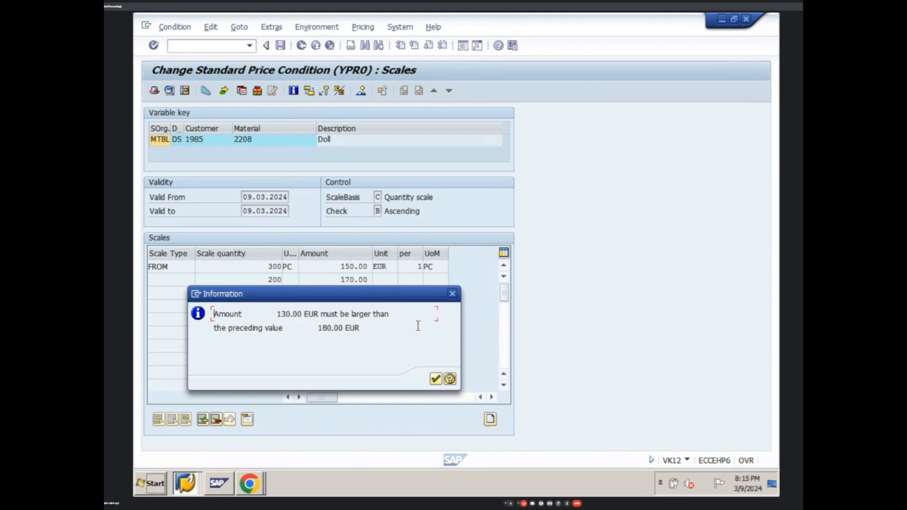
left_click(435, 380)
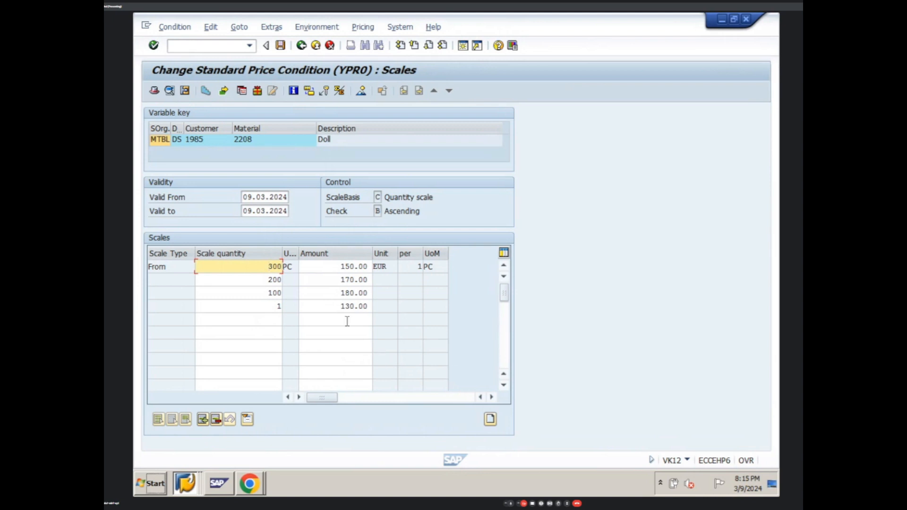
Set the amount of the 1 PC scale line to 190 EUR and dismiss the resulting message.
left_click_drag(338, 306, 385, 305)
type("1")
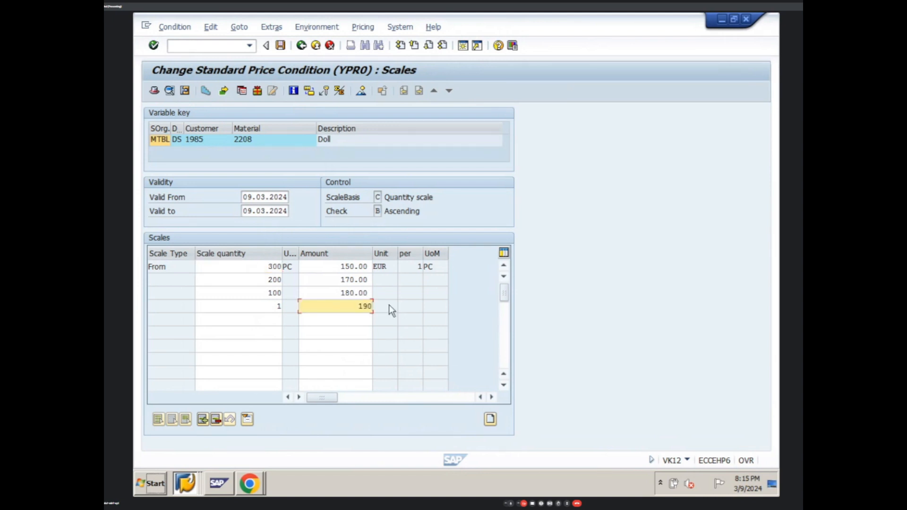
type("90")
key("Return")
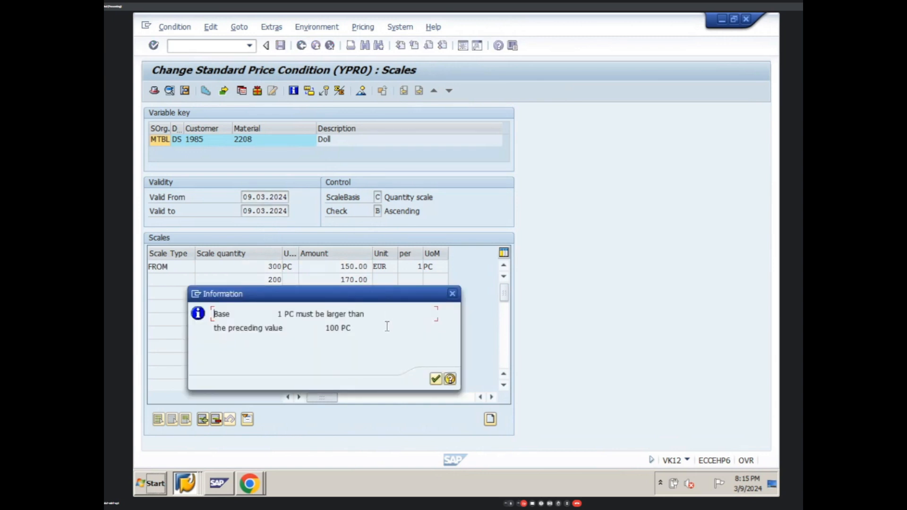
left_click(435, 379)
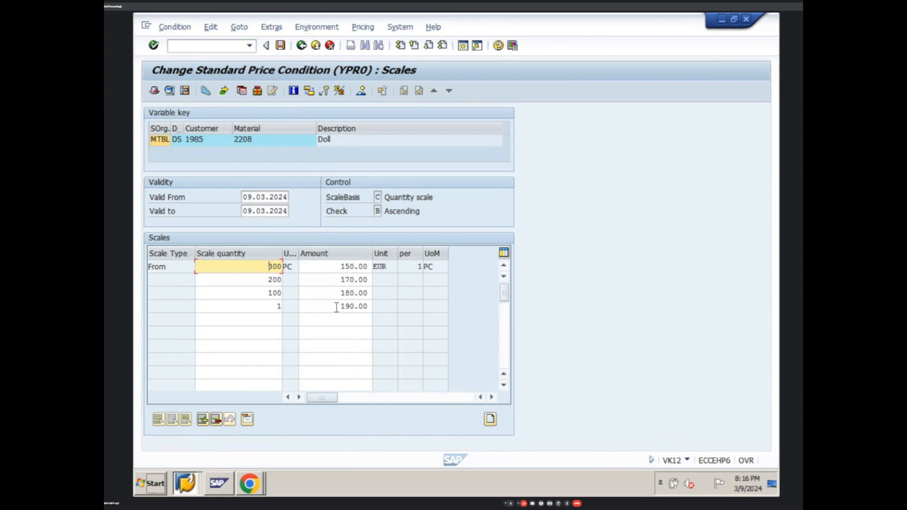
Set the amount of the 1 PC scale line to 220 EUR and dismiss the resulting message.
left_click(337, 307)
left_click_drag(338, 307, 385, 317)
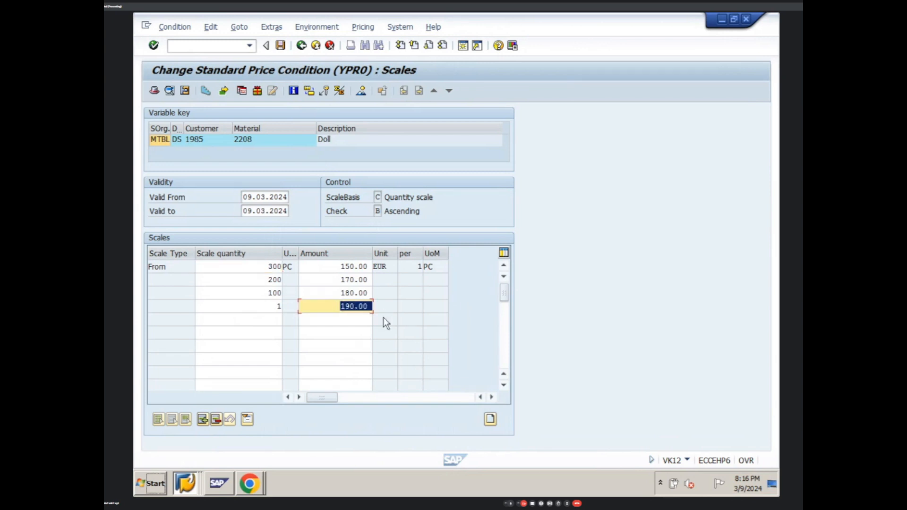
type("220")
key("Return")
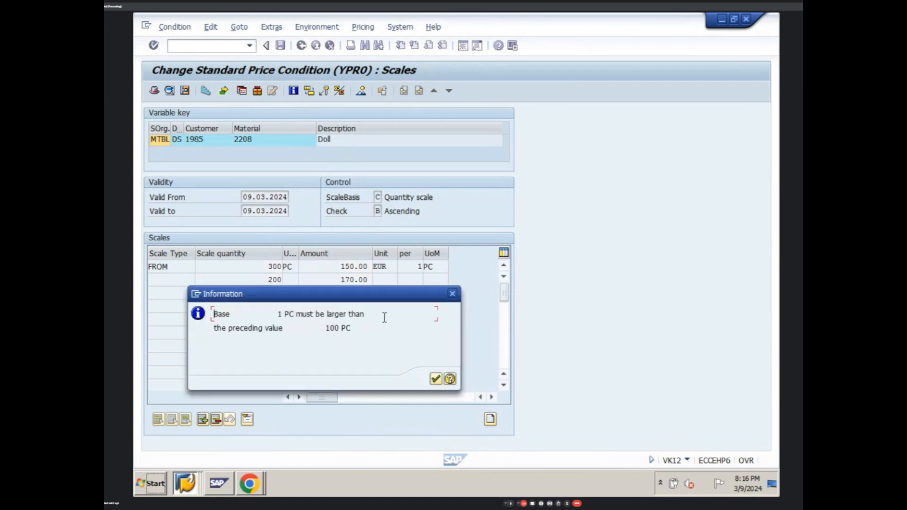
left_click(436, 379)
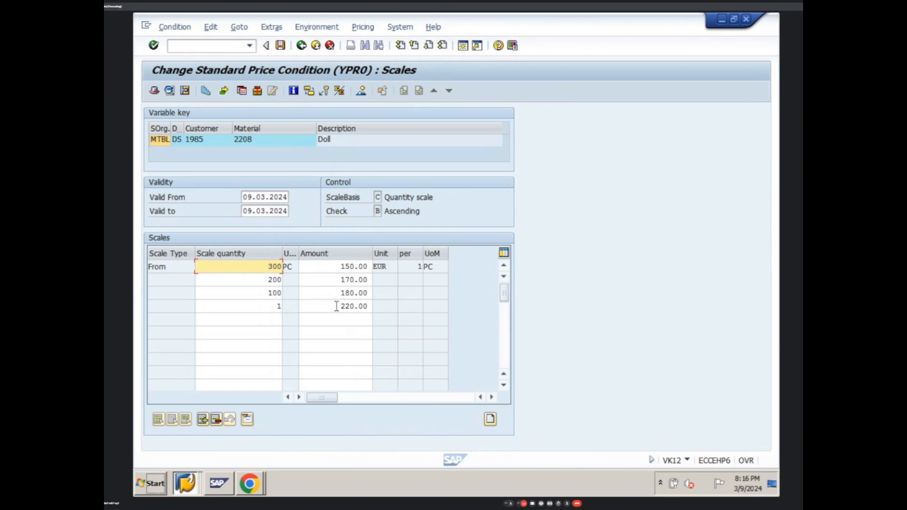
Try saving the scales with their quantities still in descending order, dismissing the message each time.
left_click(280, 46)
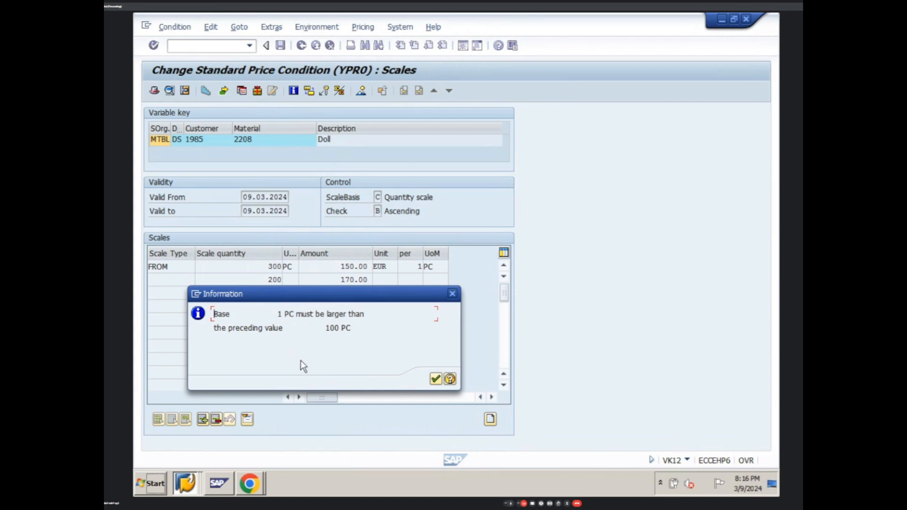
left_click(435, 378)
left_click(280, 46)
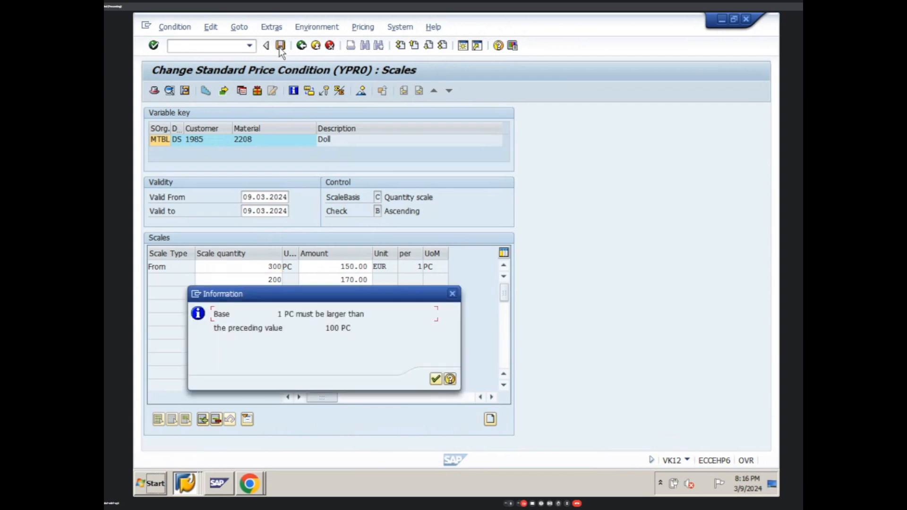
left_click(435, 379)
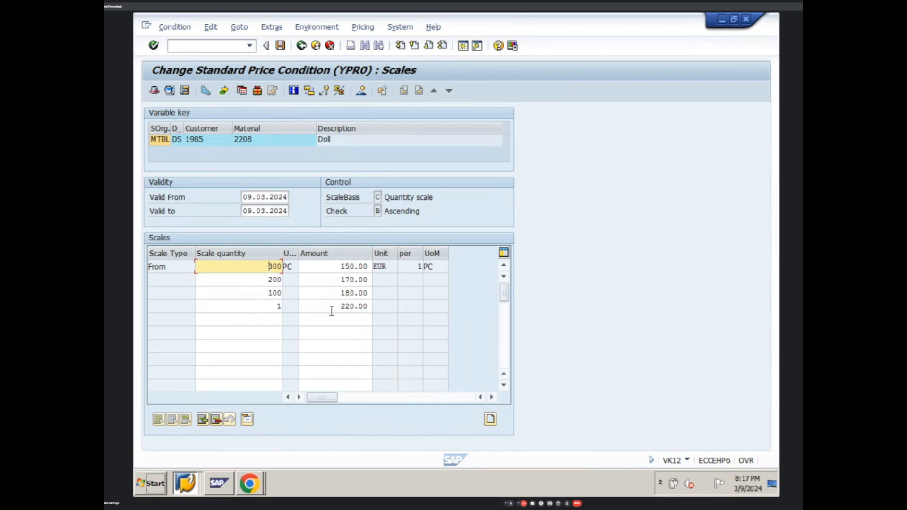
Change the four scale quantities to 1, 100, 200 and 300 PC in ascending order, and save the condition record.
double_click(267, 267)
type("1")
double_click(273, 279)
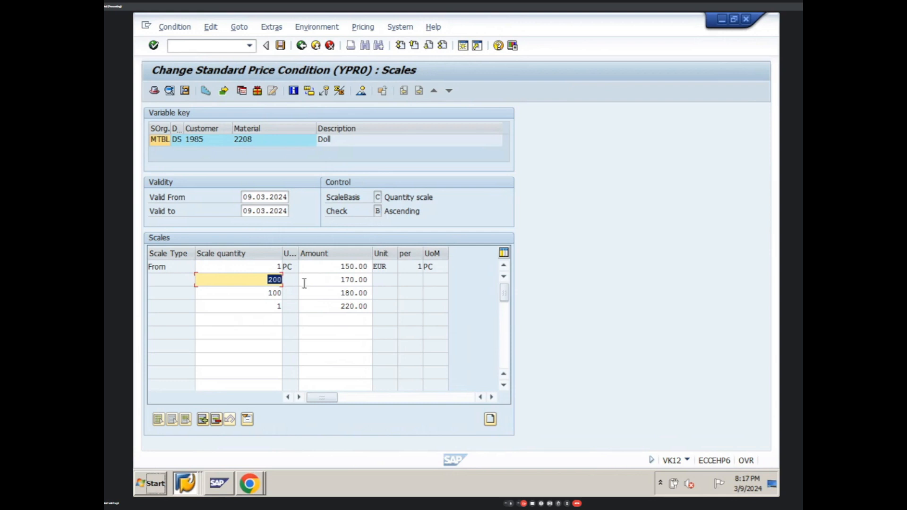
type("100")
key("Down")
type("200")
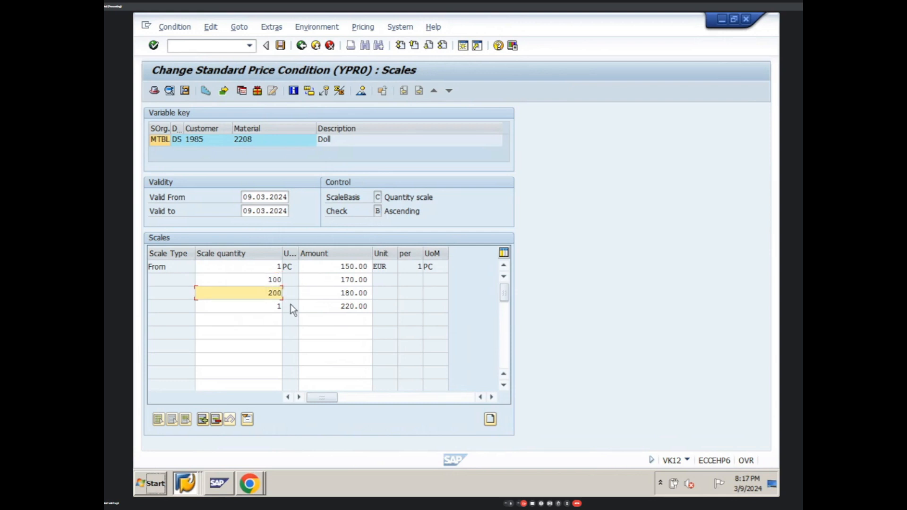
key("Down")
type("300")
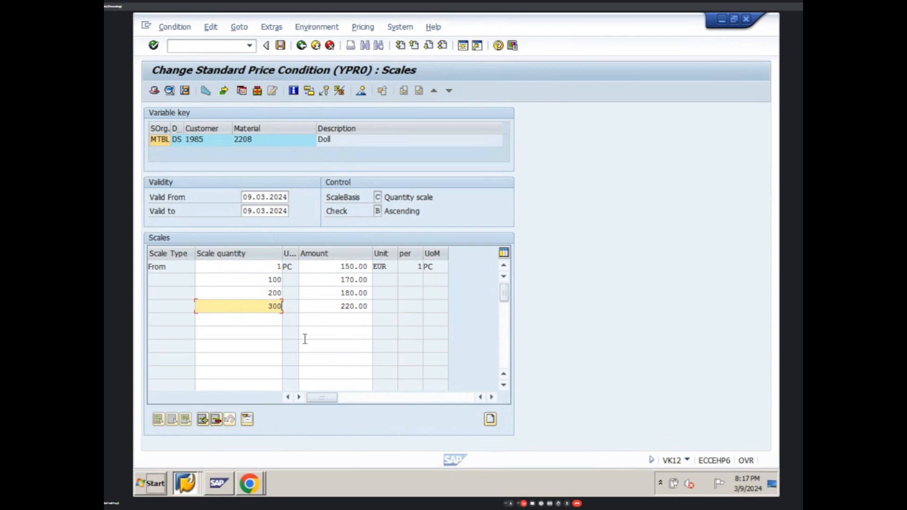
key("Return")
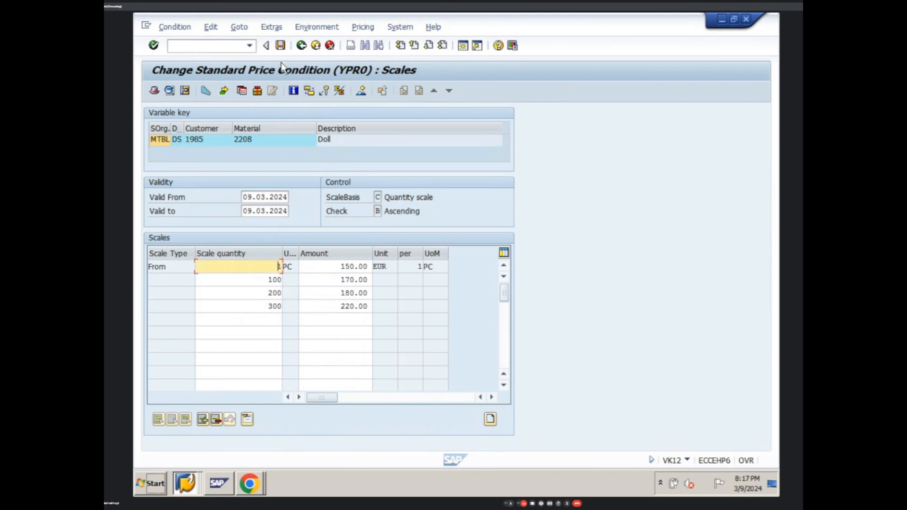
left_click(281, 48)
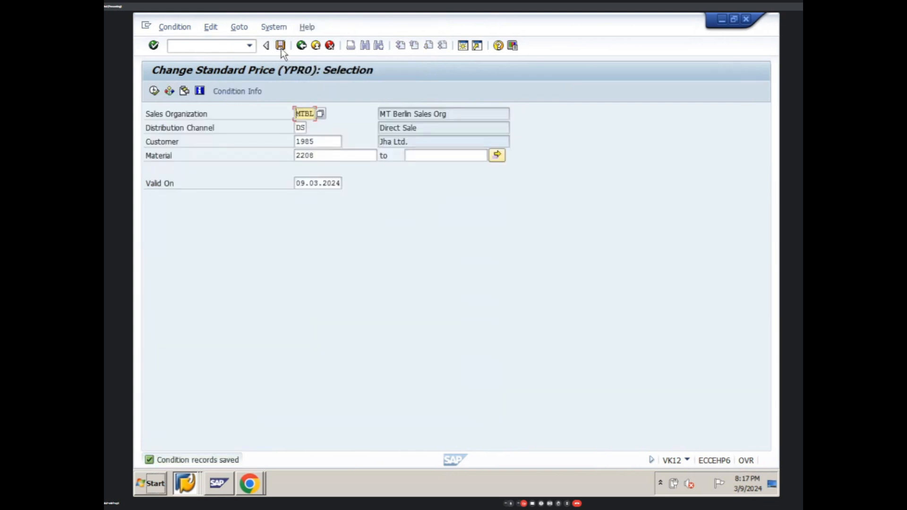
Switch to the condition types session and open sales order creation (VA01) in a new session.
left_click(185, 483)
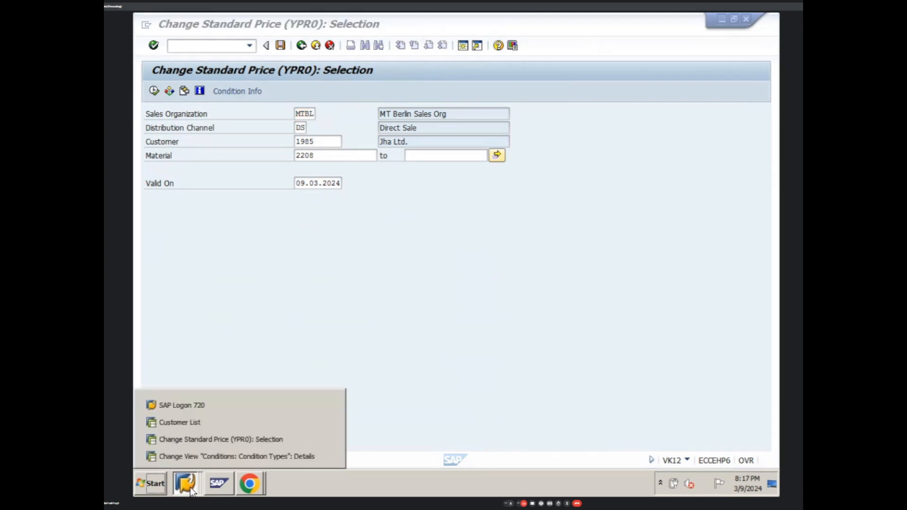
left_click(221, 455)
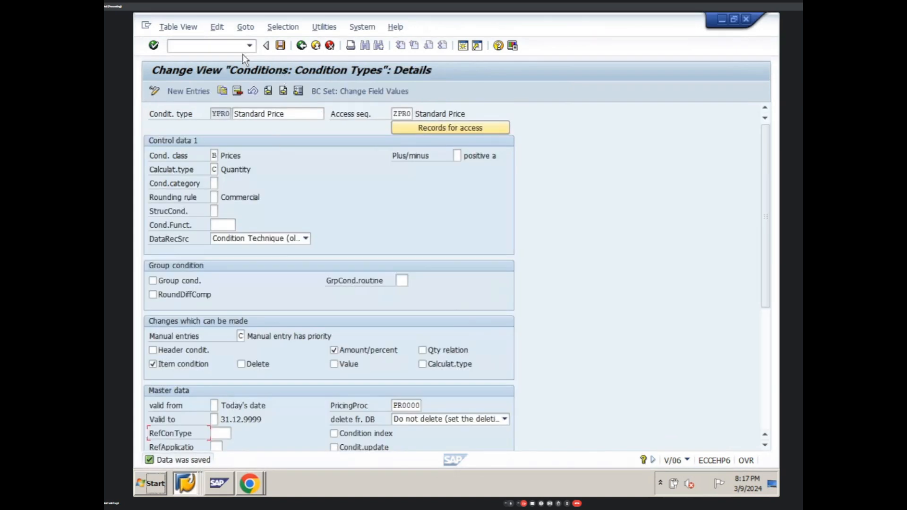
left_click(234, 48)
type("/o")
type("vk11")
key("Return")
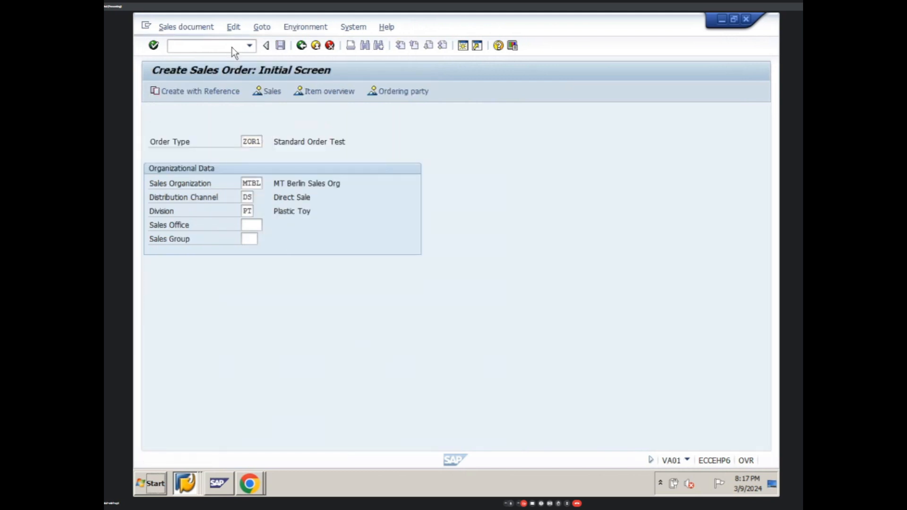
Start a ZOR1 order for sales area MTBL, DS, PT, and enter the sold-to party number and PO number.
key("Return")
type("1985")
key("Return")
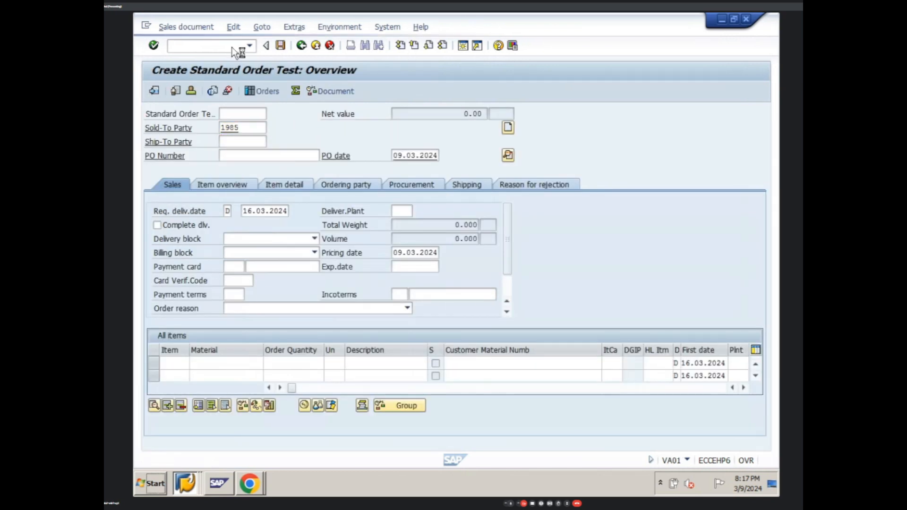
left_click(237, 156)
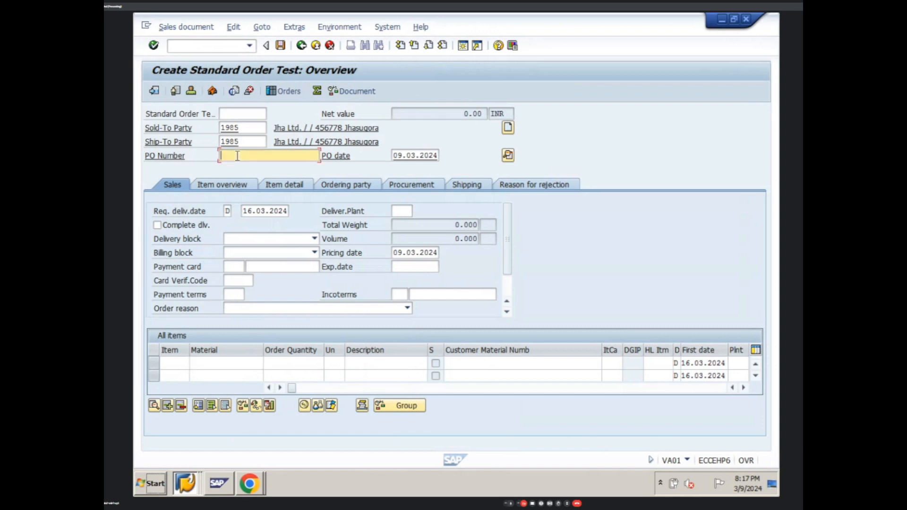
left_click(236, 166)
Add an order item for material 2208 with a quantity of 50, and continue past the information message.
left_click(220, 360)
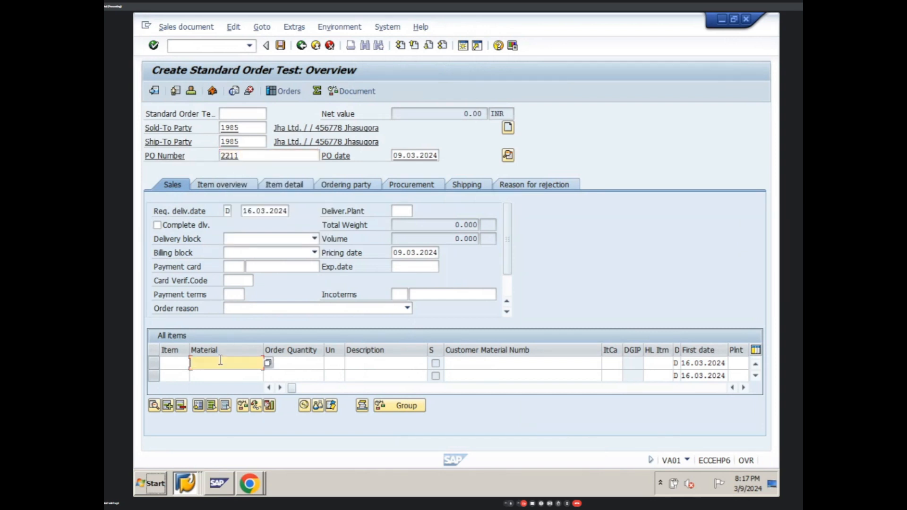
left_click(219, 378)
key("Tab")
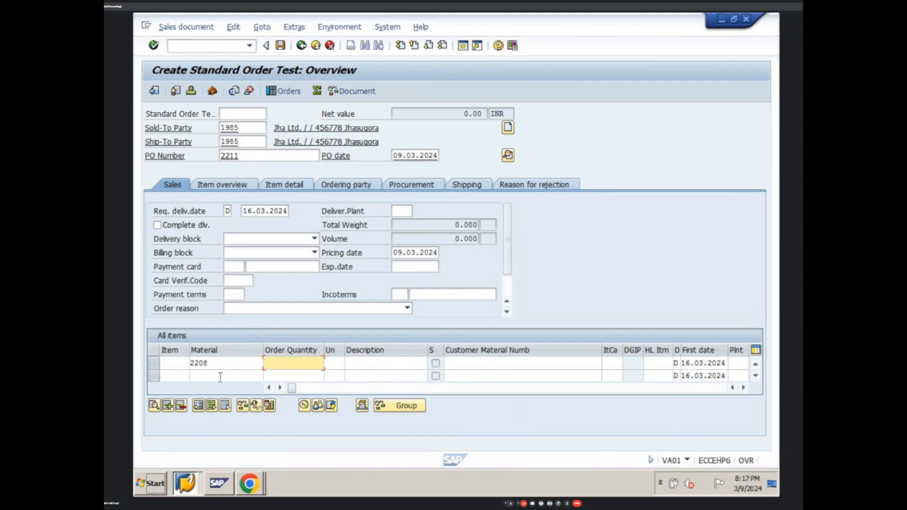
type("50")
key("Return")
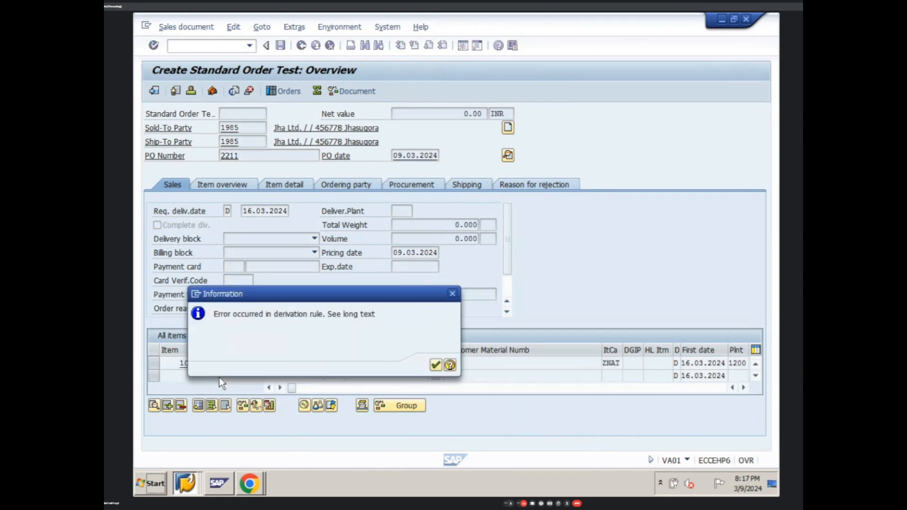
key("Return")
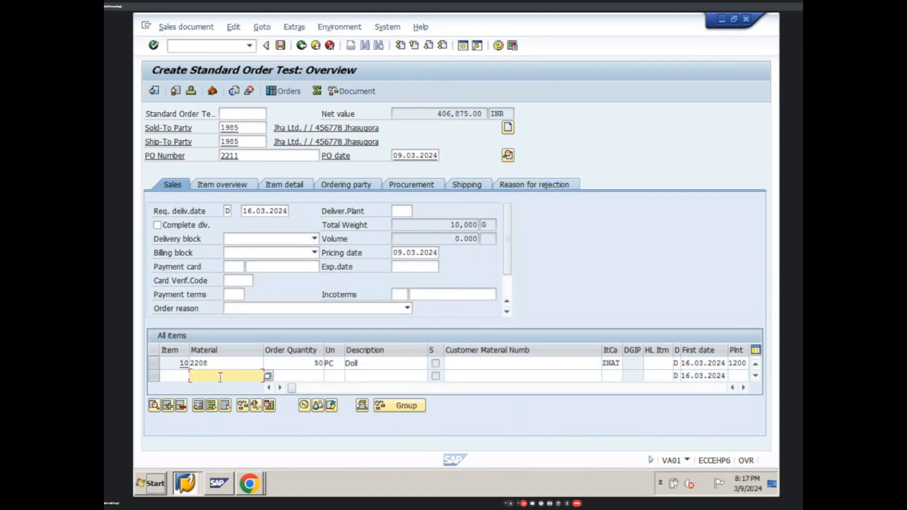
Examine the order quantity, condition type and price amount on the item line for material 2208.
left_click(743, 388)
left_click(743, 388)
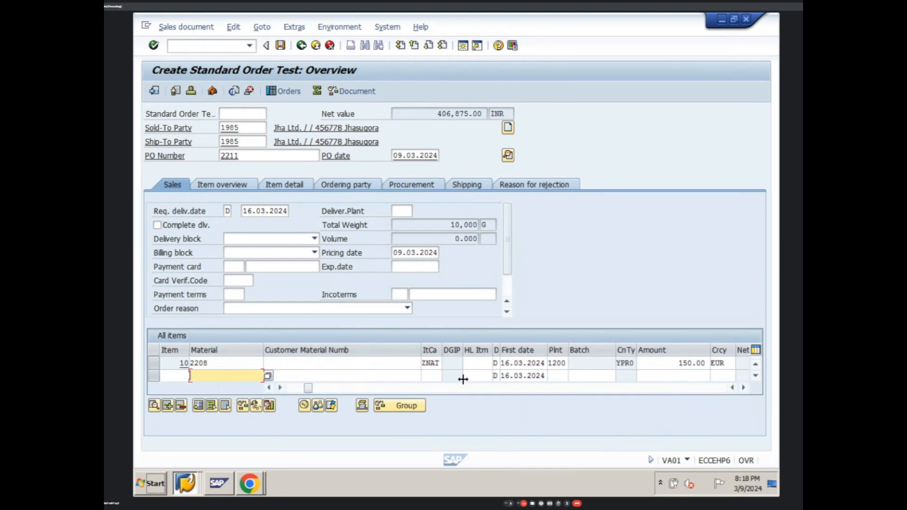
left_click(269, 387)
left_click(270, 388)
left_click(270, 388)
left_click(269, 387)
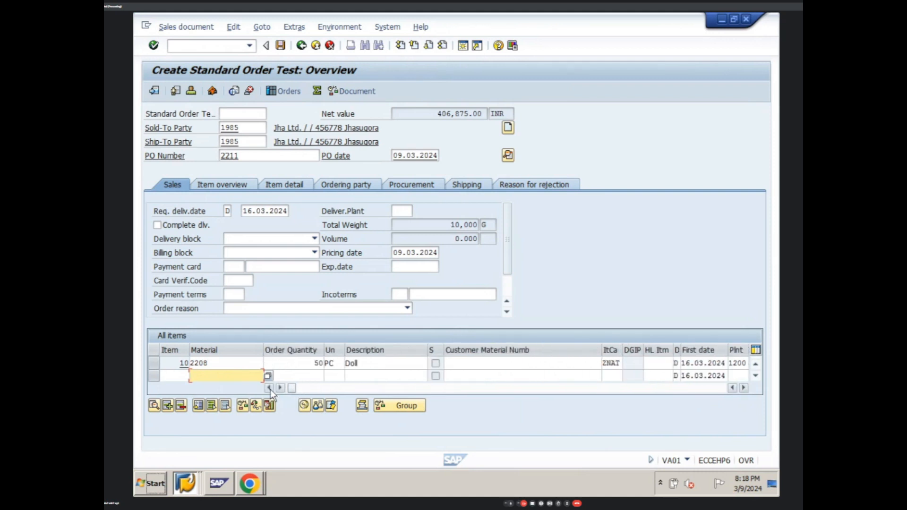
left_click(743, 387)
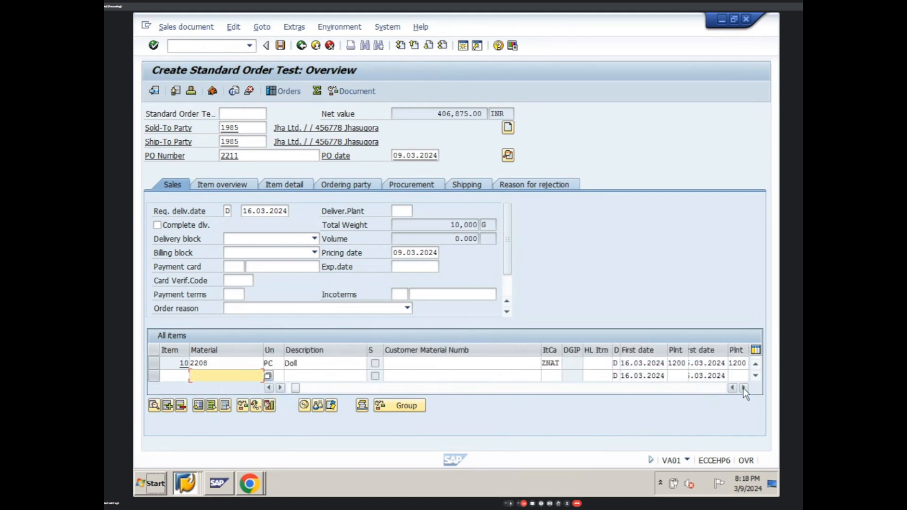
left_click(743, 387)
left_click(743, 387)
left_click(743, 387)
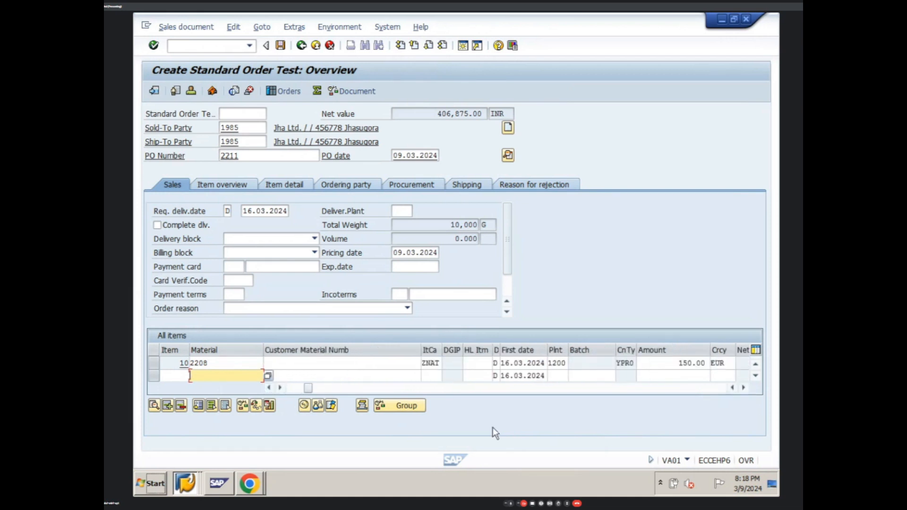
Switch to the YPR0 price change session and display the scales of the condition record for material 2208.
left_click(192, 490)
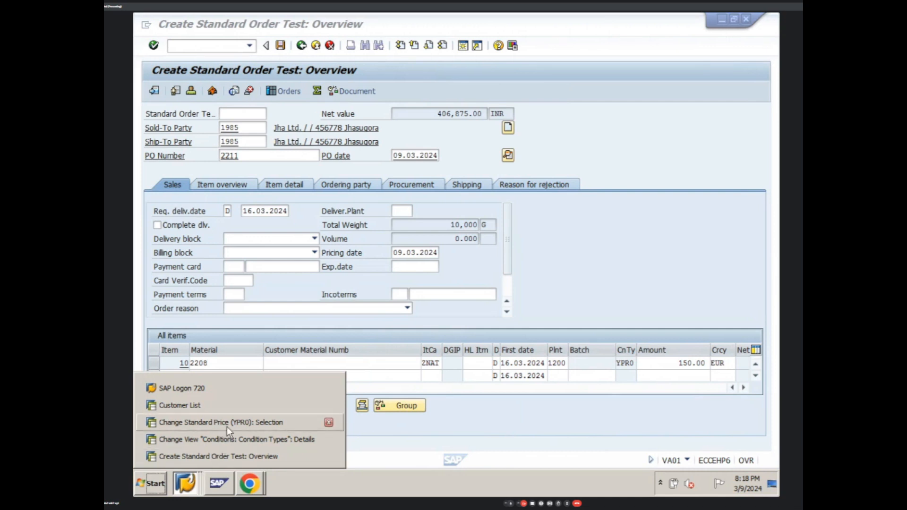
left_click(227, 427)
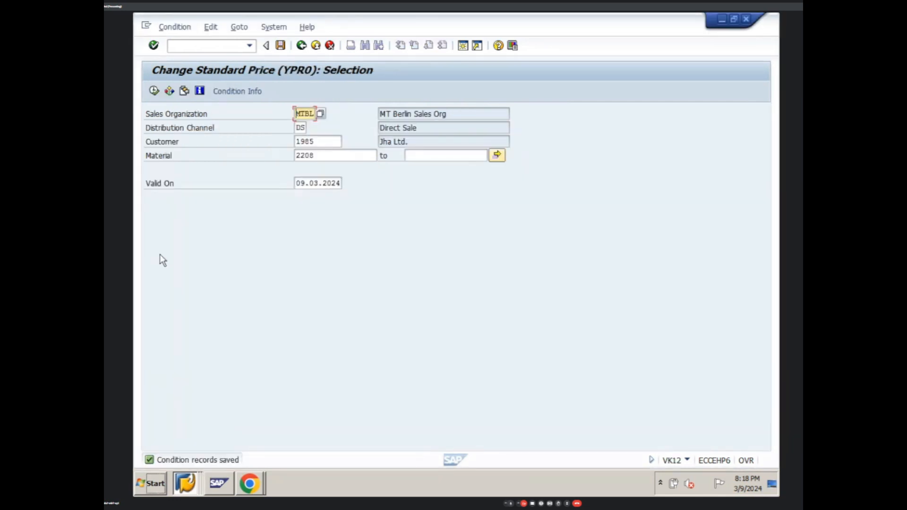
left_click(154, 91)
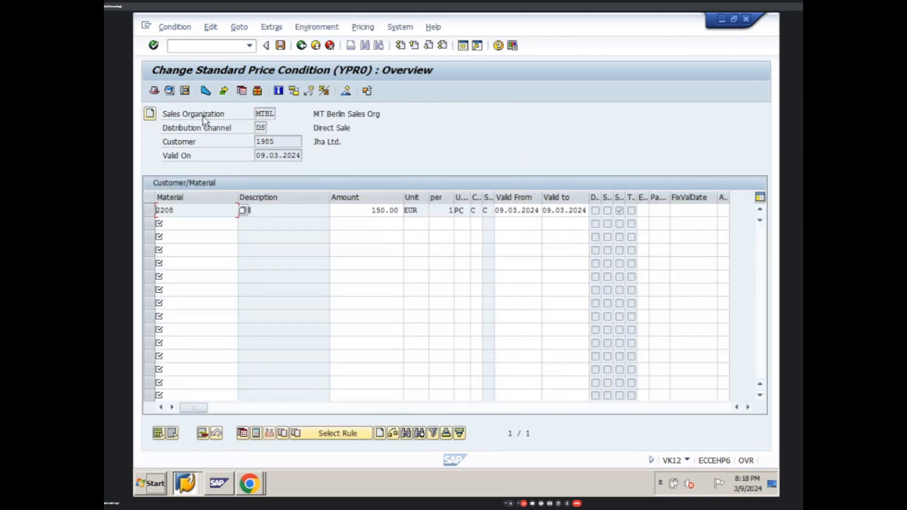
left_click(206, 92)
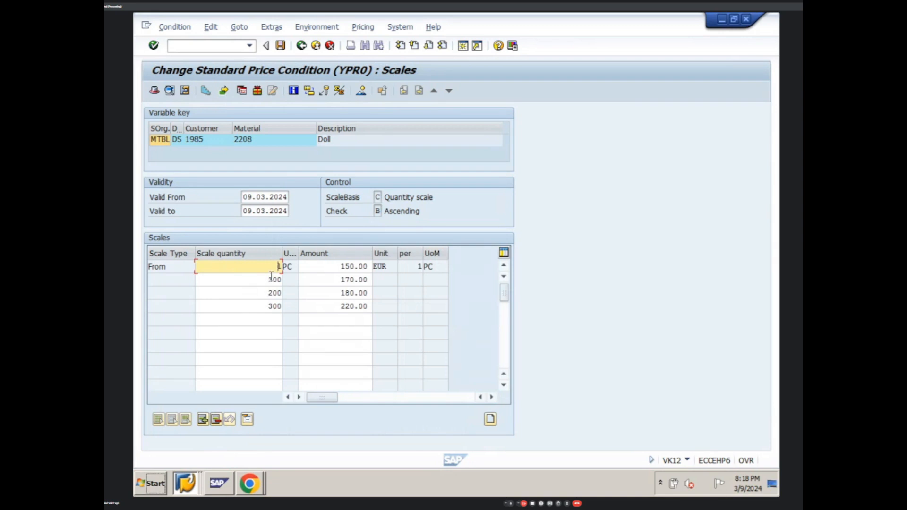
Switch to the sales order session and set the order quantity of material 2208 to 500.
left_click(186, 486)
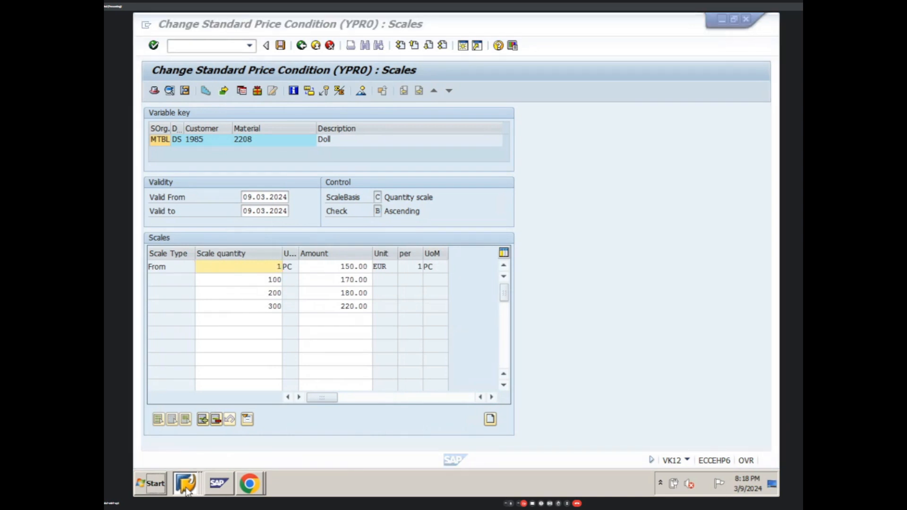
left_click(219, 457)
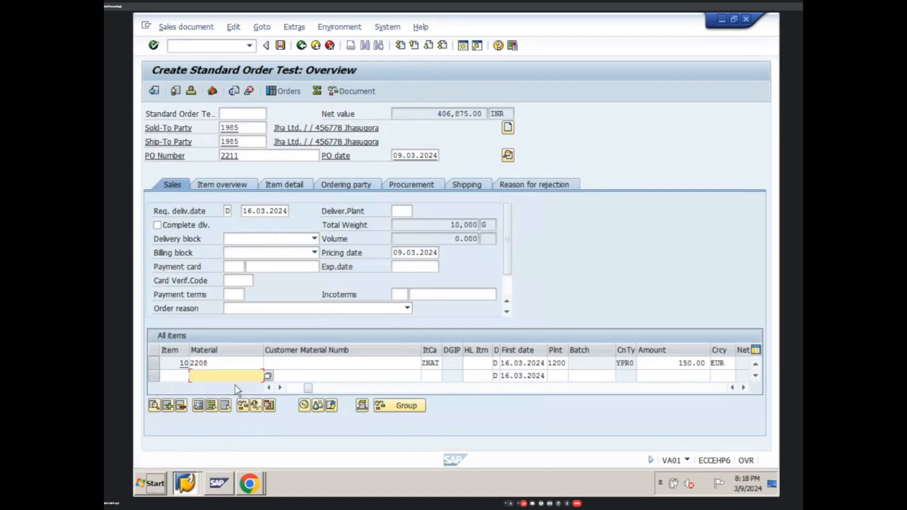
left_click(270, 389)
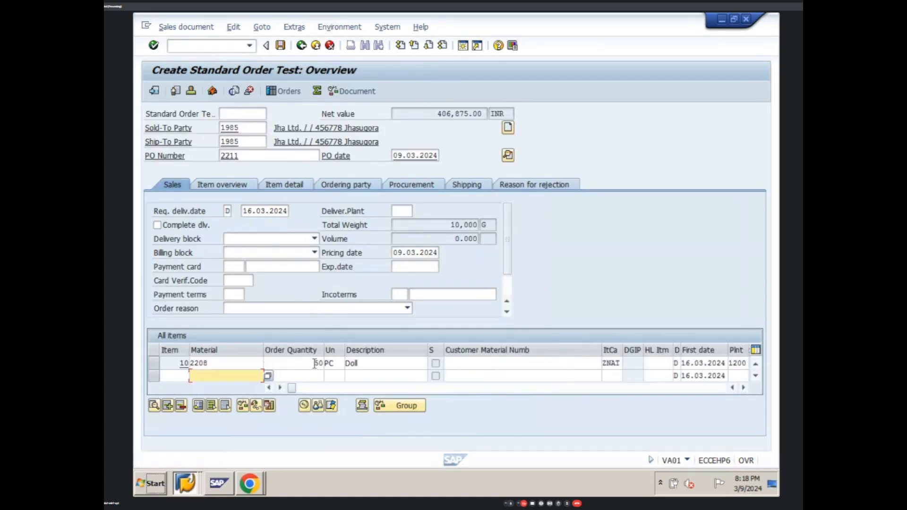
left_click(312, 364)
type("0")
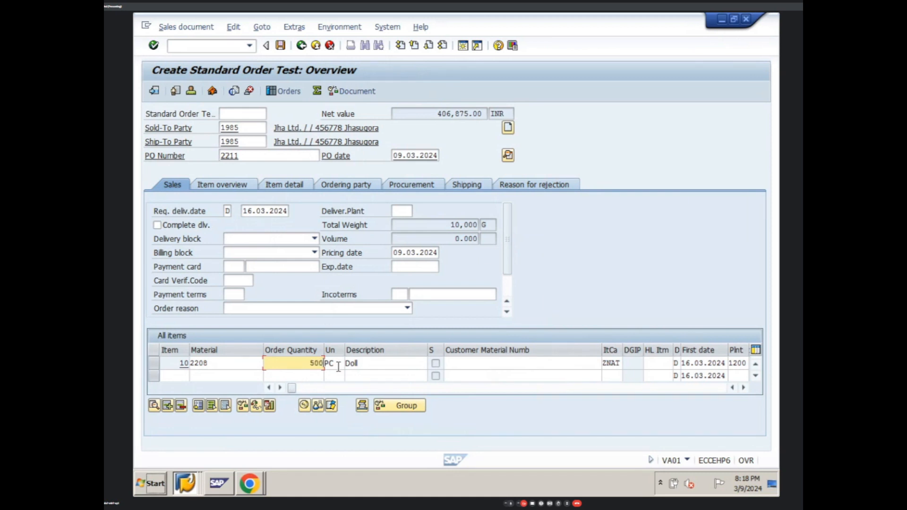
key("Return")
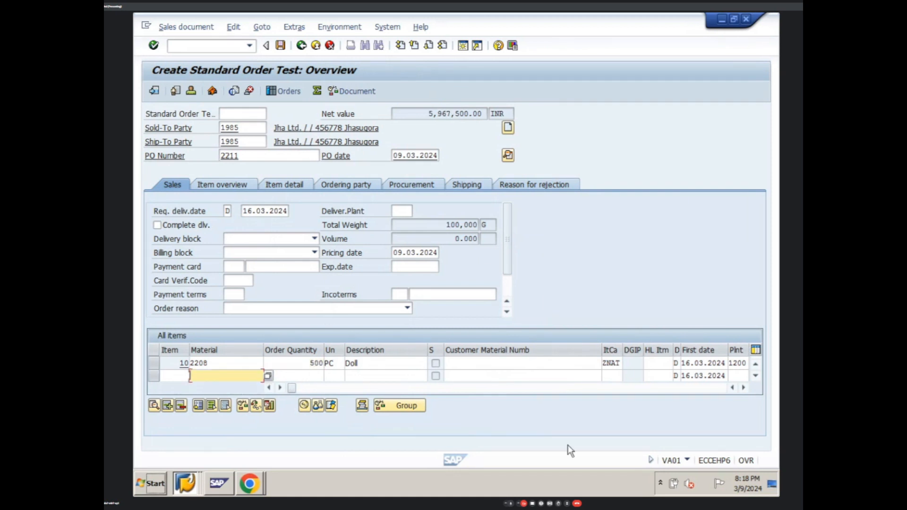
Examine the condition type, price amount and net price on the order item for material 2208.
left_click(743, 388)
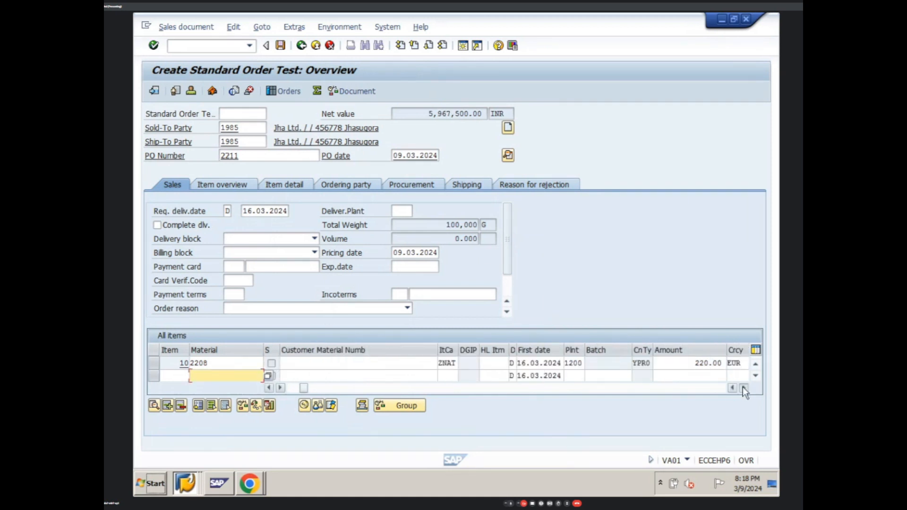
left_click(743, 387)
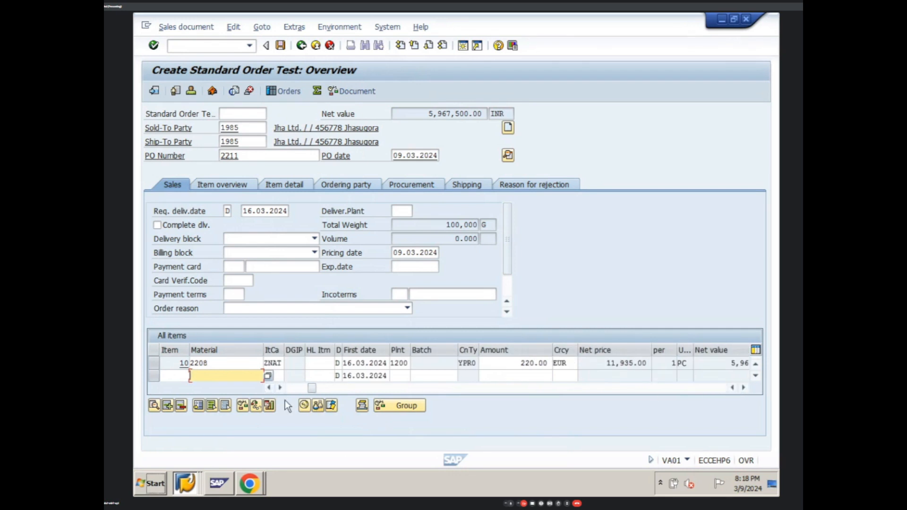
left_click(269, 388)
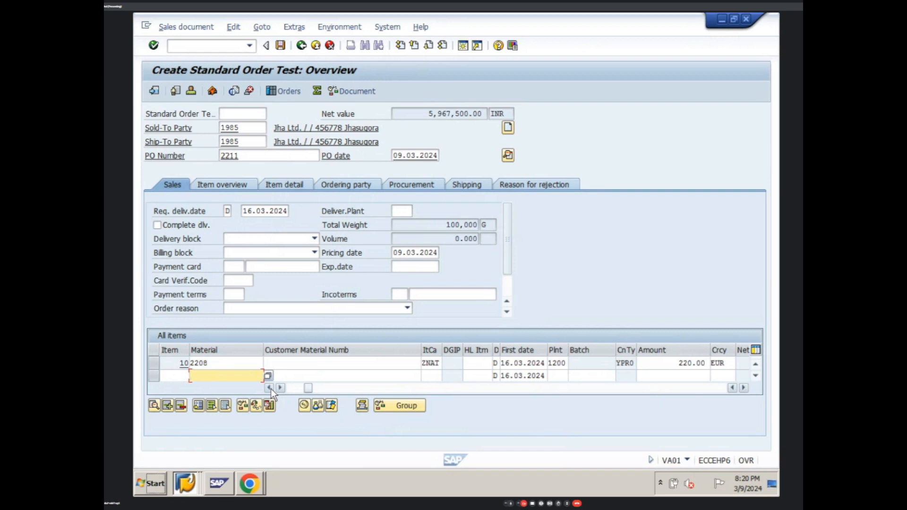
Switch to the YPR0 price change session to compare the scale quantities and amounts for material 2208.
left_click(189, 486)
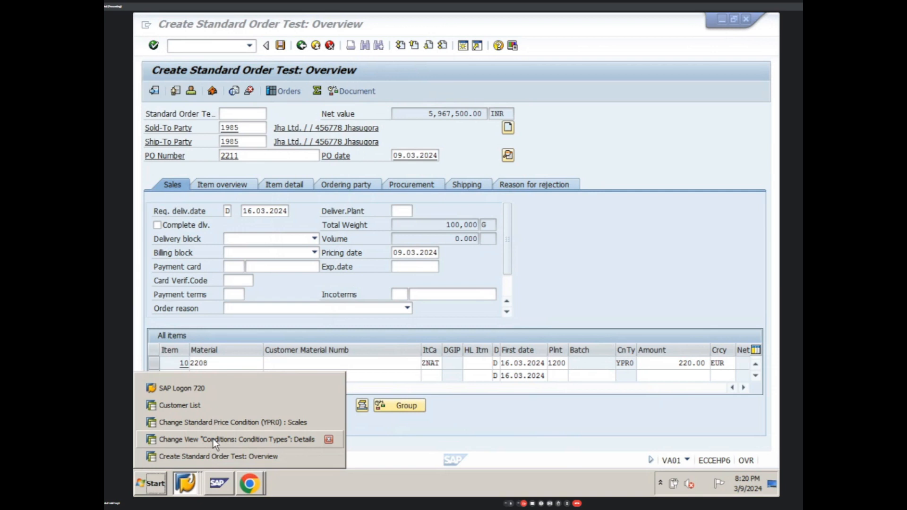
left_click(213, 438)
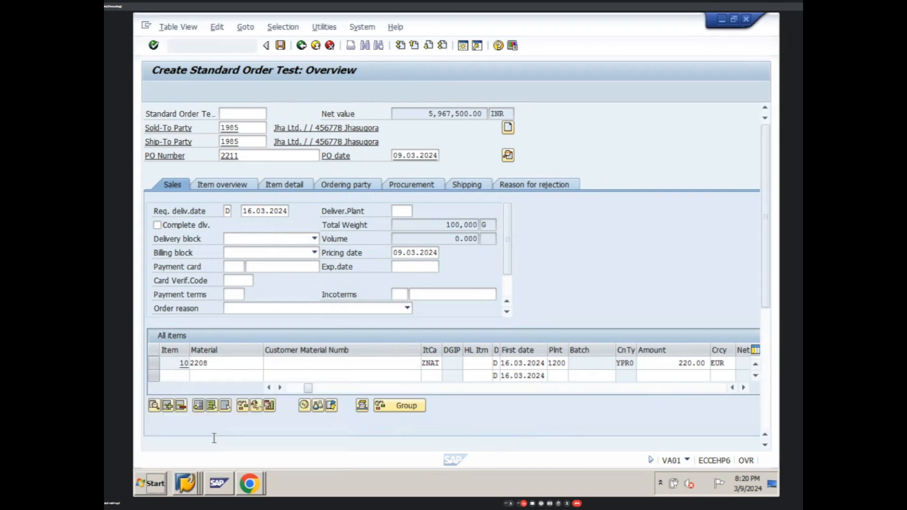
left_click(192, 483)
left_click(212, 422)
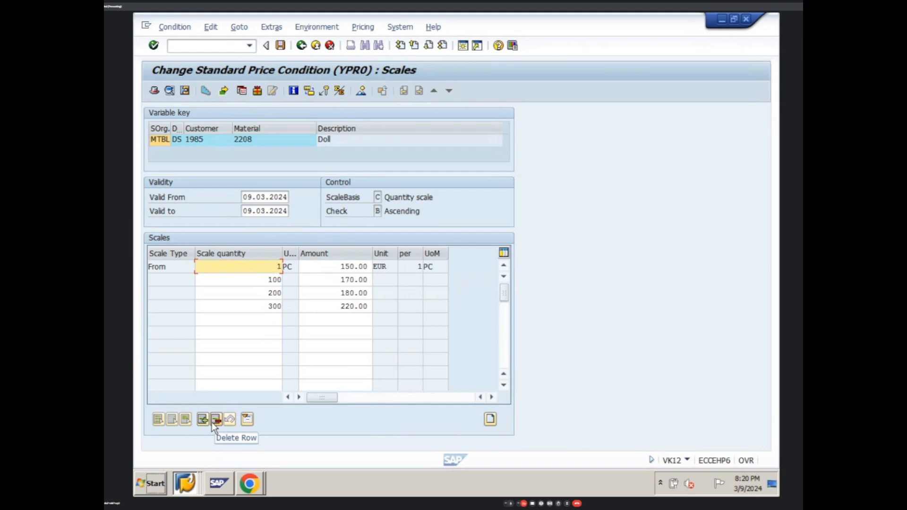
Return to the sales order session and check the item's order quantity against its YPR0 price amount.
left_click(185, 482)
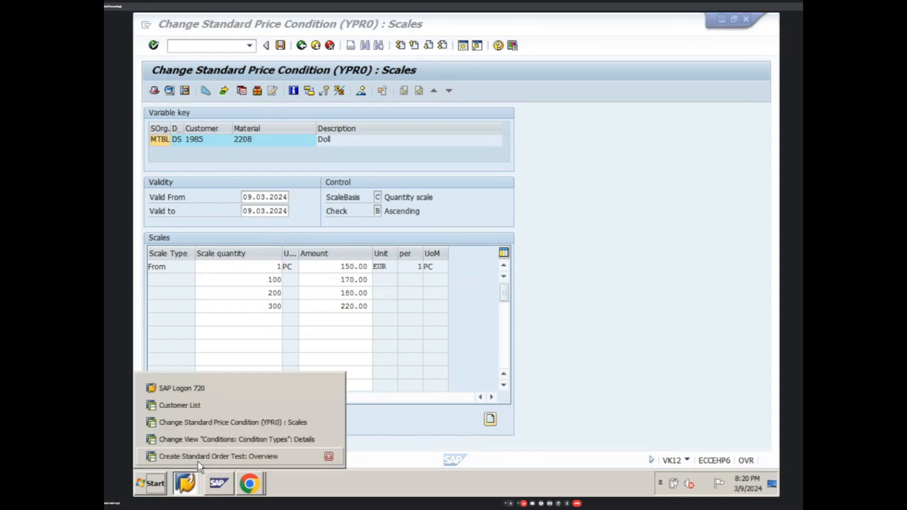
left_click(200, 458)
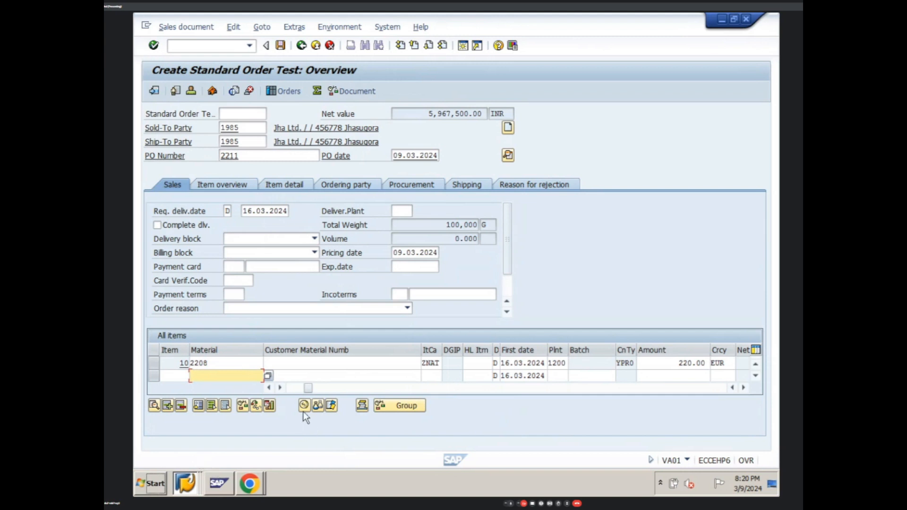
left_click(270, 388)
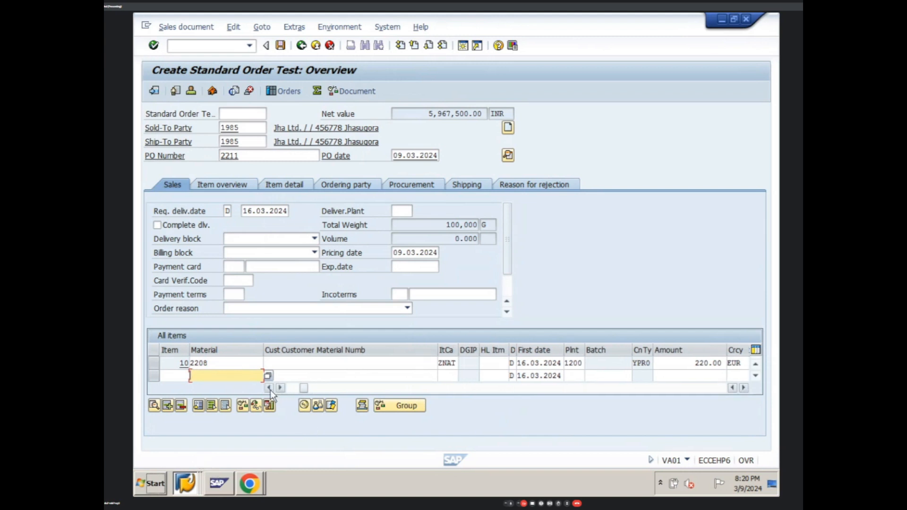
left_click(270, 389)
left_click(269, 388)
left_click(270, 388)
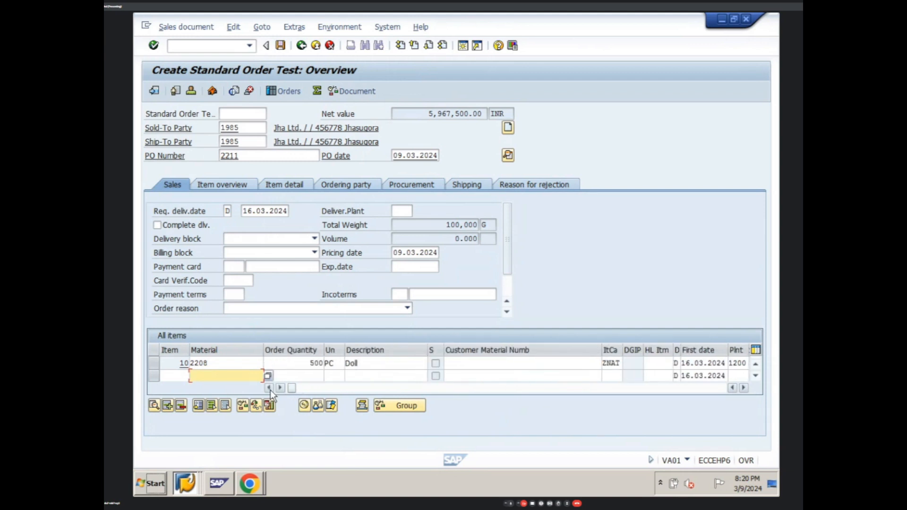
left_click(744, 387)
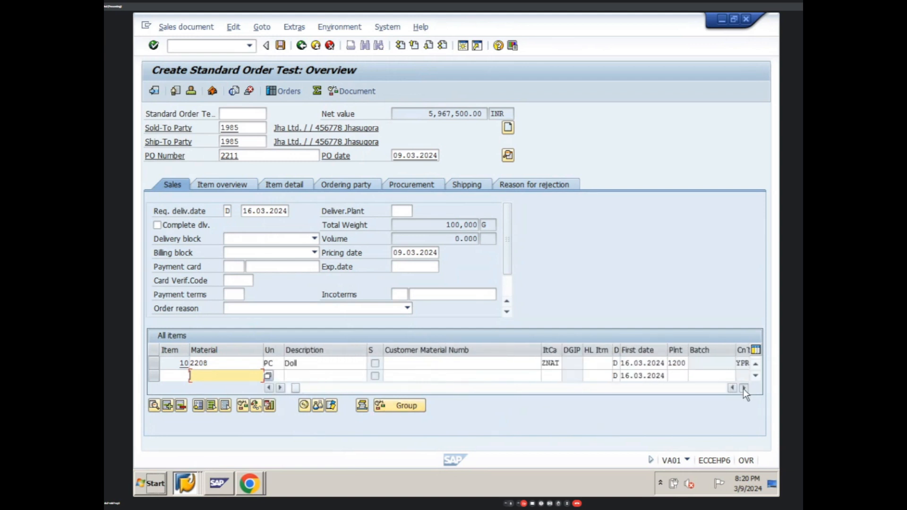
left_click(744, 388)
left_click(743, 387)
left_click(744, 388)
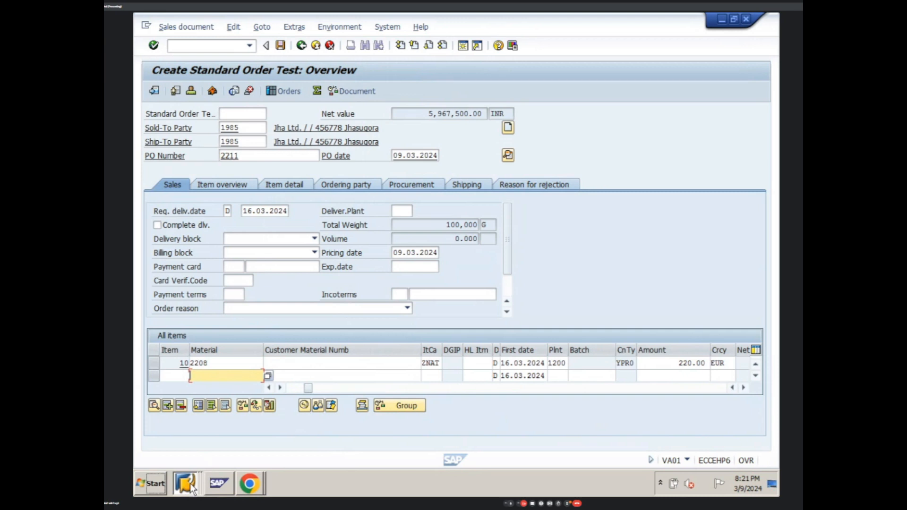
Switch to the YPR0 scales session and leave the price change transaction back to the SAP Easy Access screen.
mouse_move(190, 483)
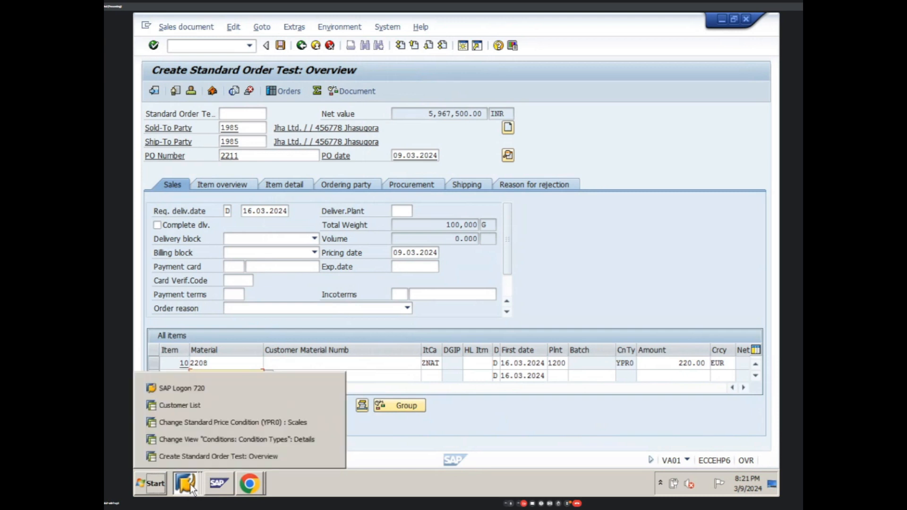
left_click(215, 425)
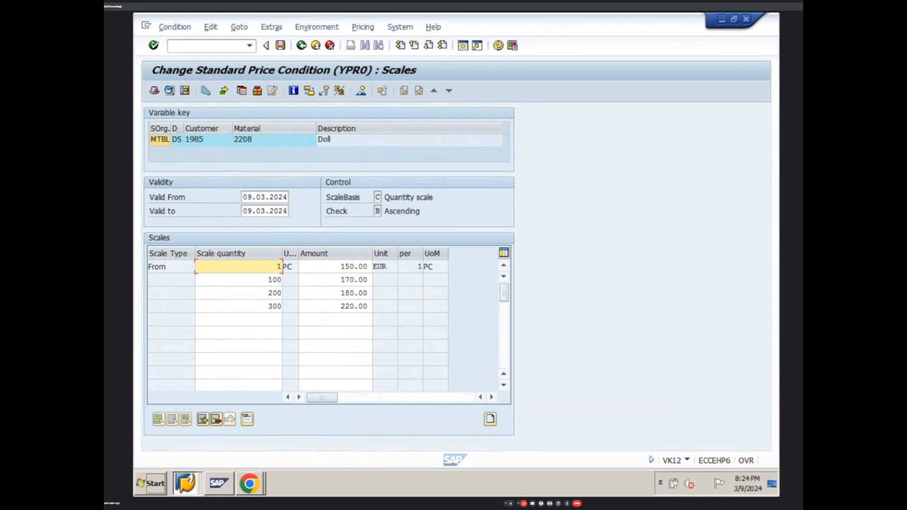
left_click(301, 46)
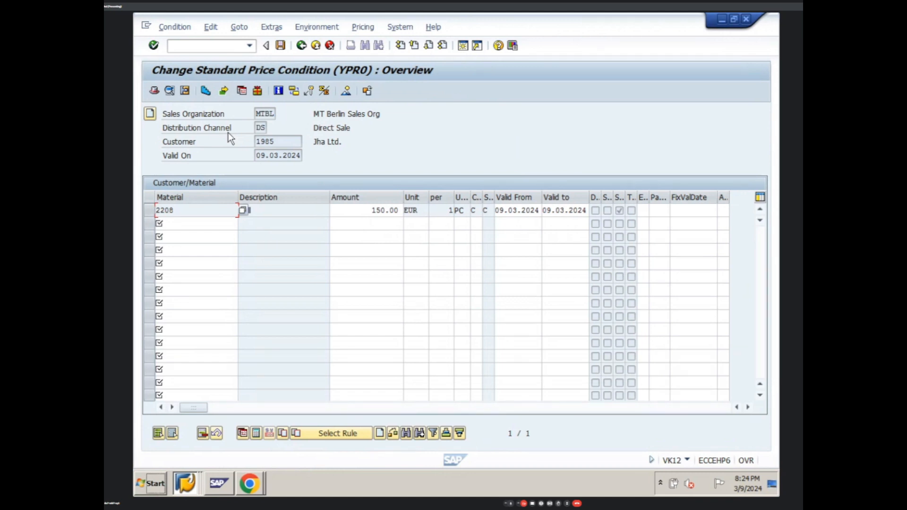
left_click(303, 47)
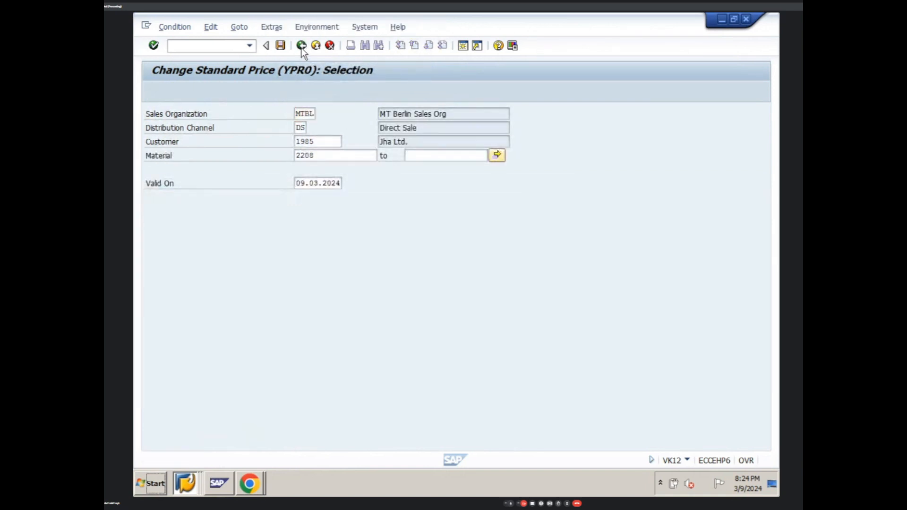
left_click(300, 47)
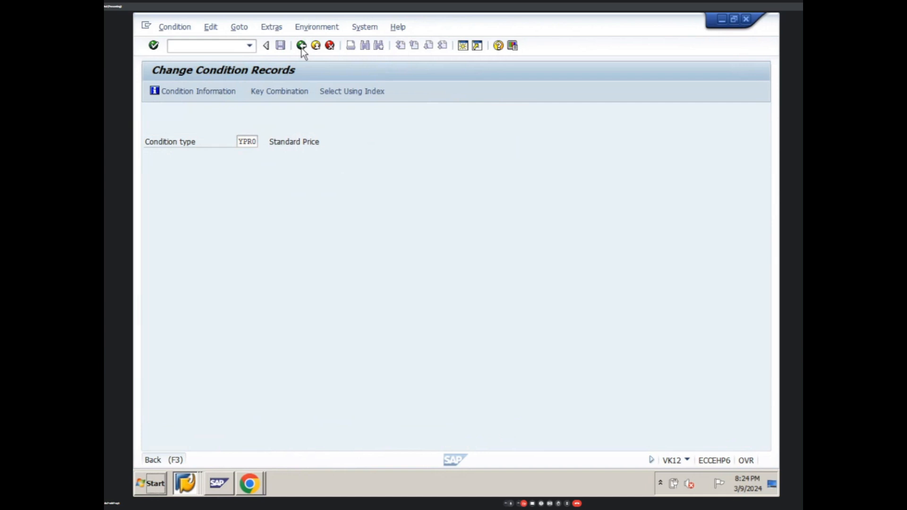
left_click(301, 47)
left_click(235, 47)
type("v")
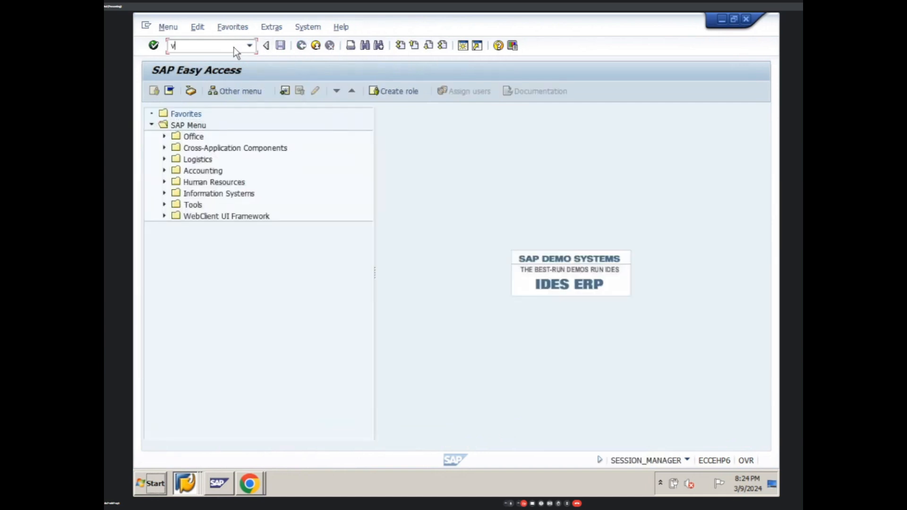
type("k11")
key("Return")
key("Return")
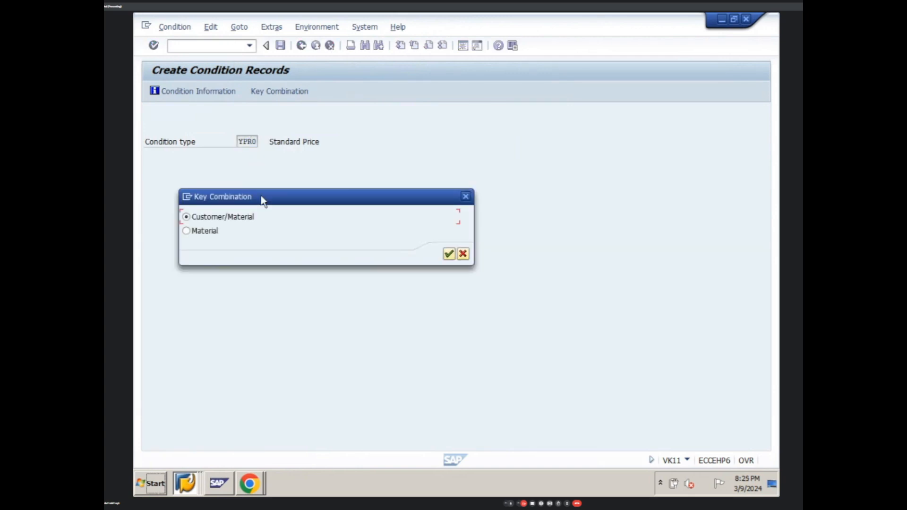
left_click(465, 196)
left_click(303, 46)
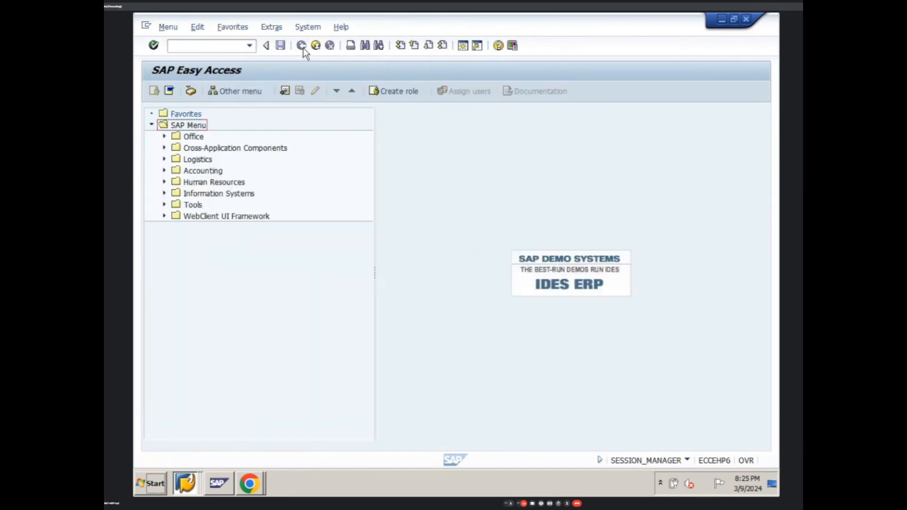
Start VK12 for condition type YPR0 with the Material key combination, and open the details of material 2208's record at the lower limit.
left_click(217, 45)
type("vk12")
key("Return")
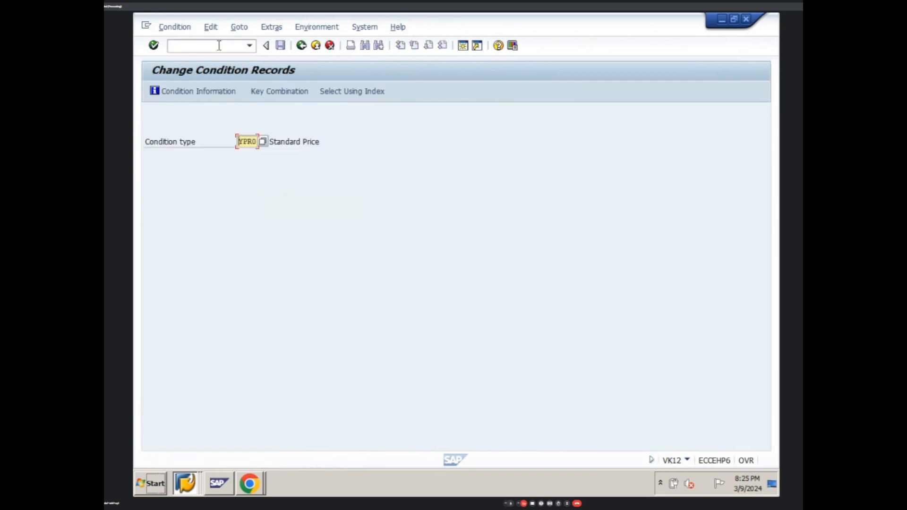
key("Return")
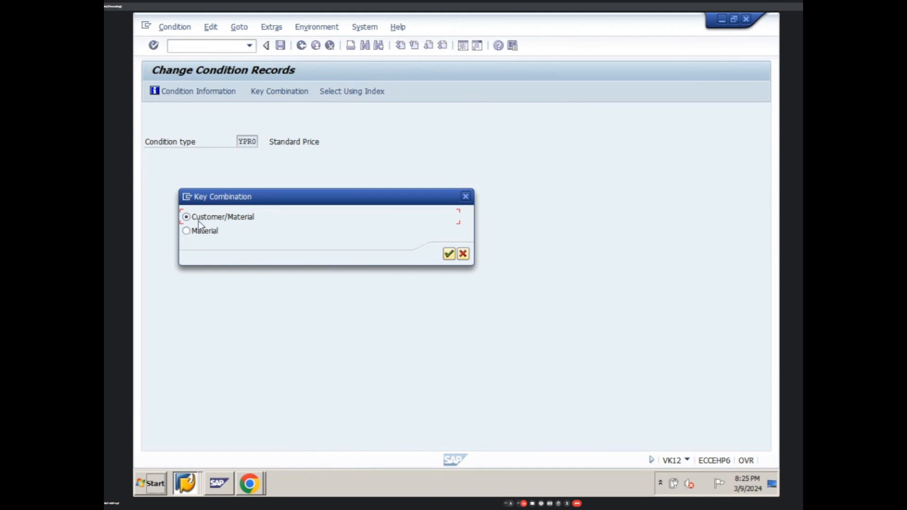
left_click(449, 254)
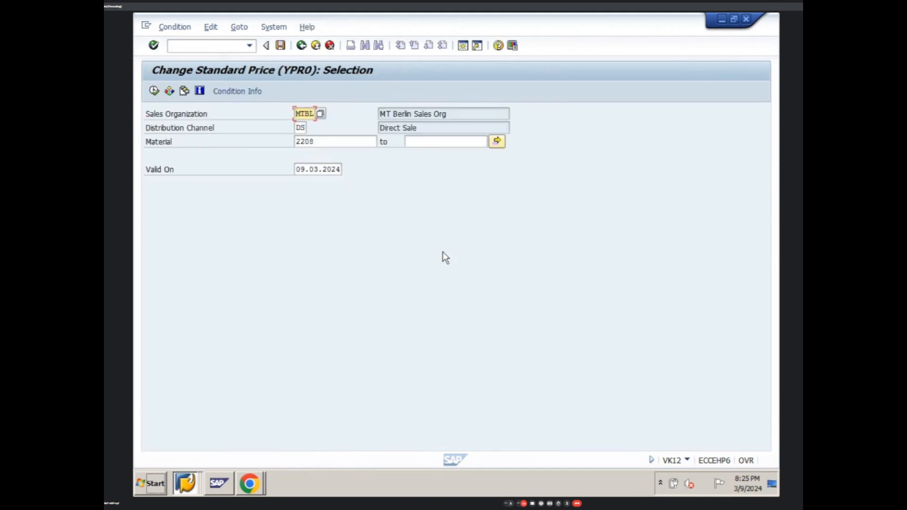
left_click(154, 91)
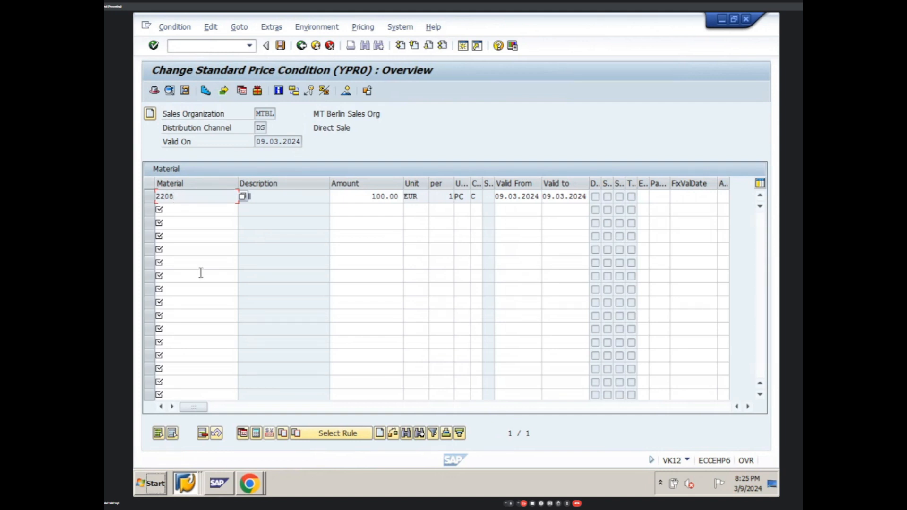
left_click(347, 198)
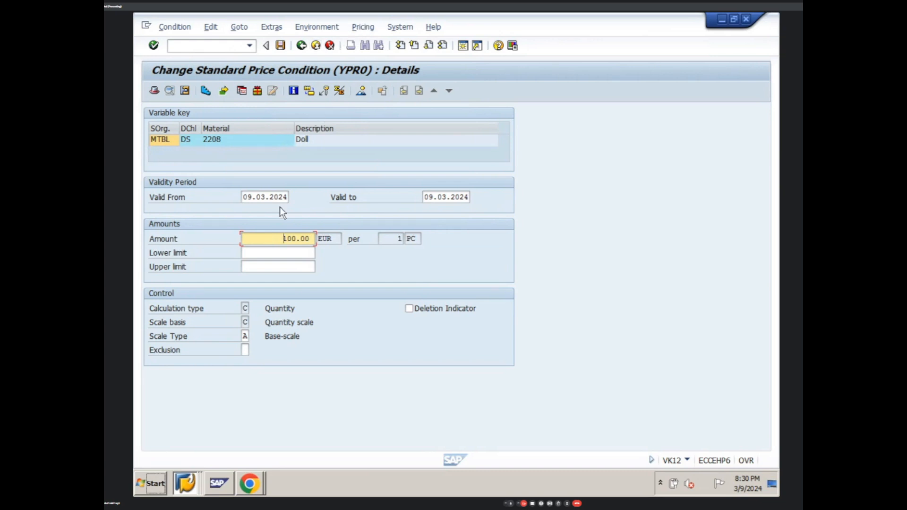
left_click(256, 254)
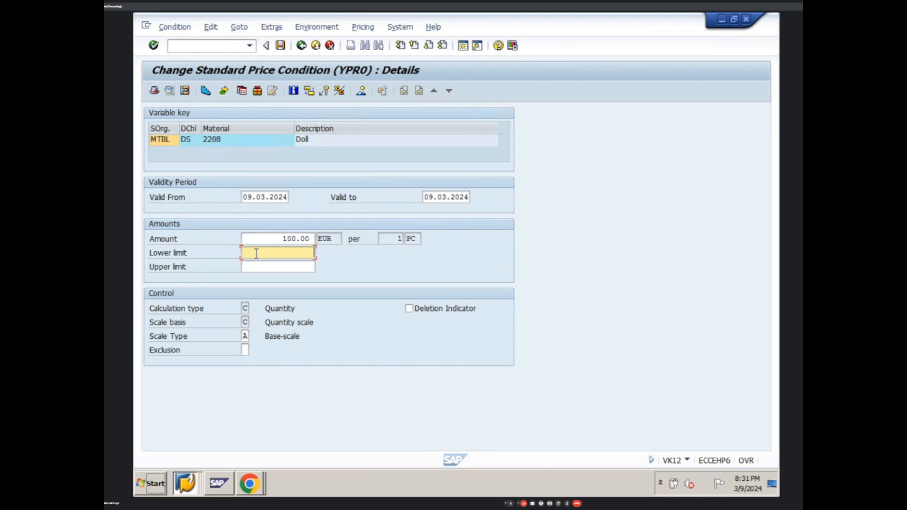
Review the YPR0 condition type settings in the condition types session, and return to the price condition details.
left_click(189, 489)
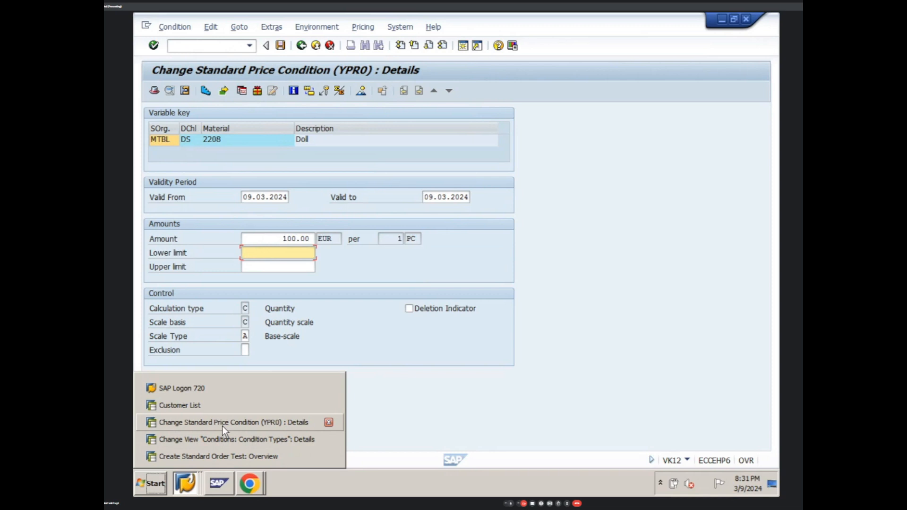
left_click(222, 439)
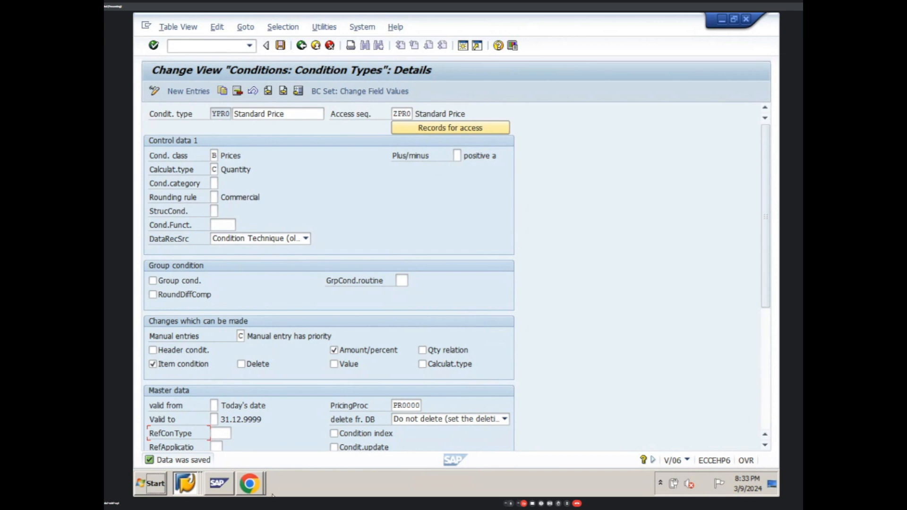
left_click(195, 486)
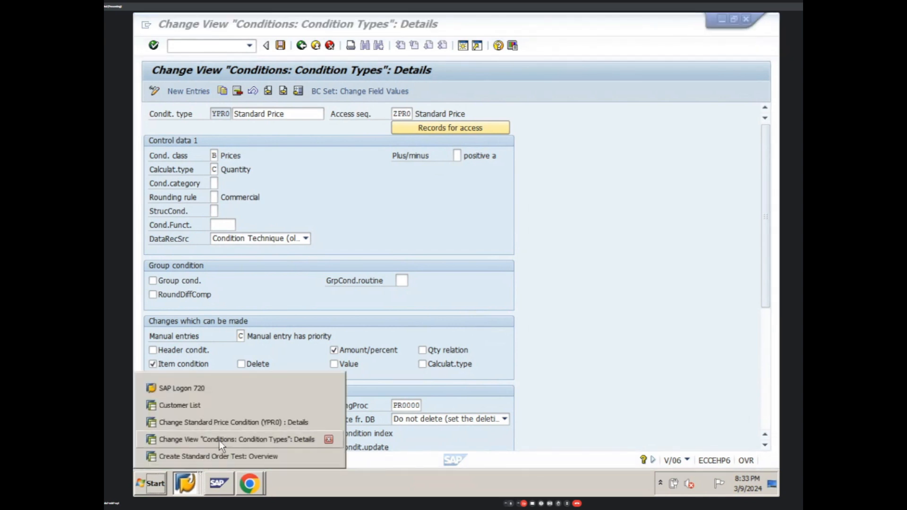
left_click(236, 422)
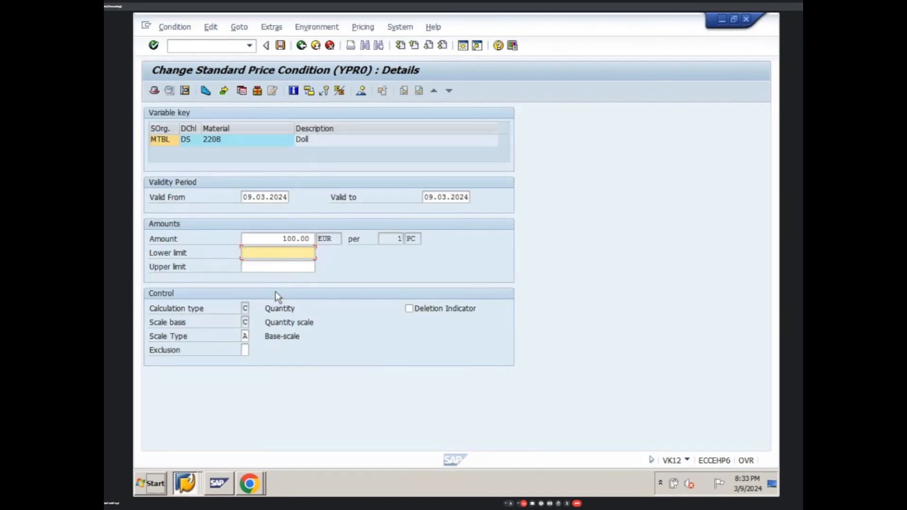
Set the price condition's lower limit to 95 and upper limit to 105, and save the condition record.
type("95")
left_click(277, 269)
type("10")
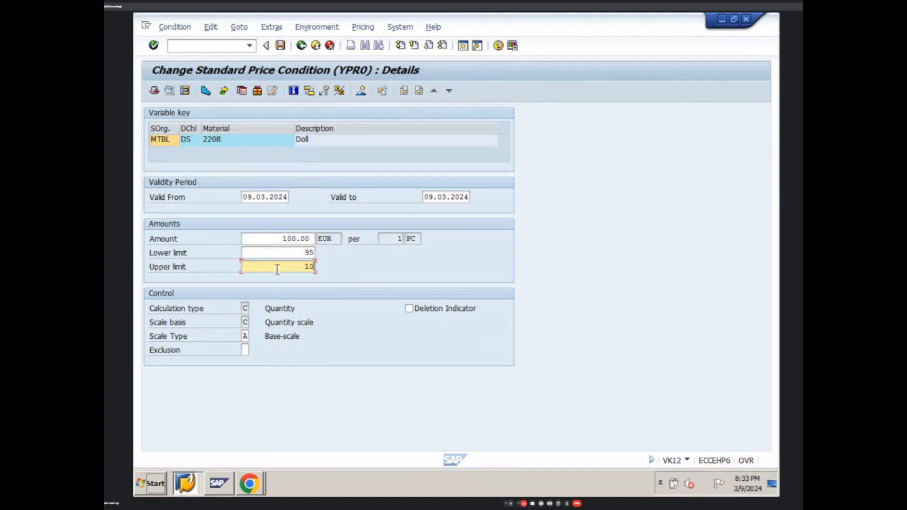
type("5")
left_click(280, 46)
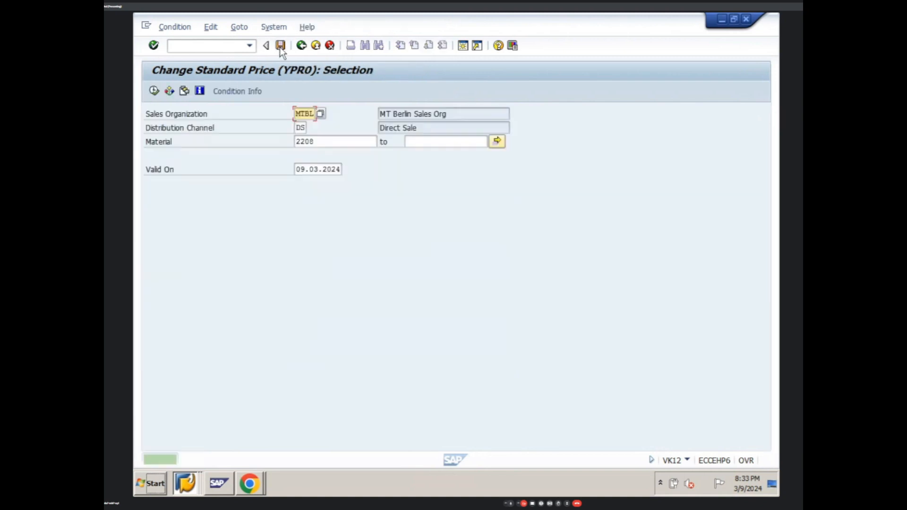
Switch to the sales order session, discard the open order without saving, and start a new ZOR1 order with VA01.
left_click(218, 482)
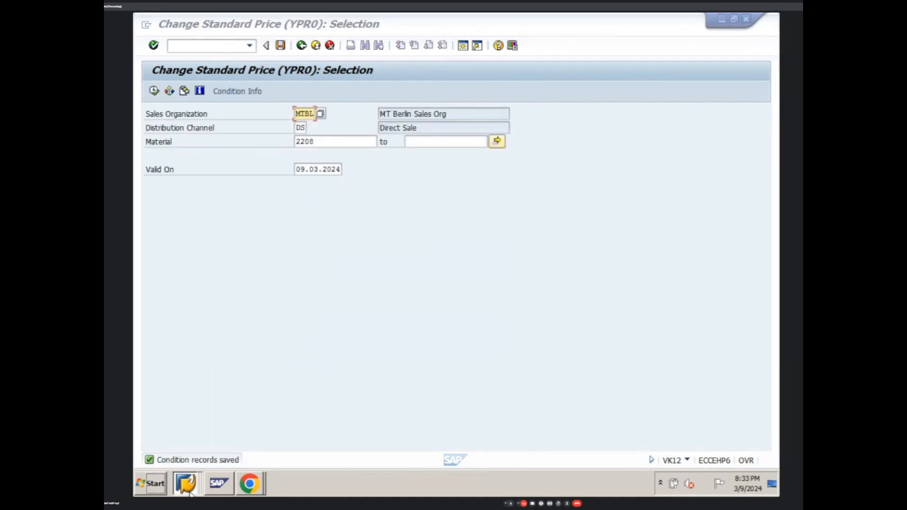
left_click(231, 456)
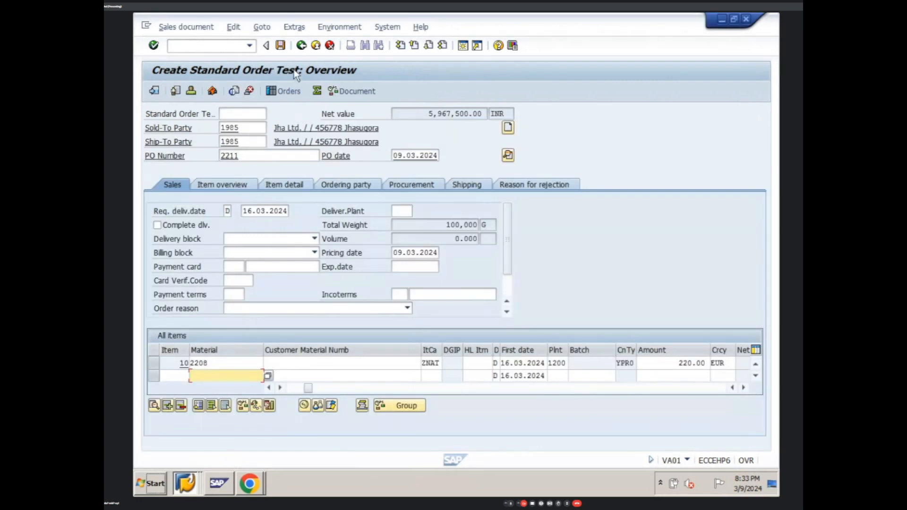
left_click(301, 45)
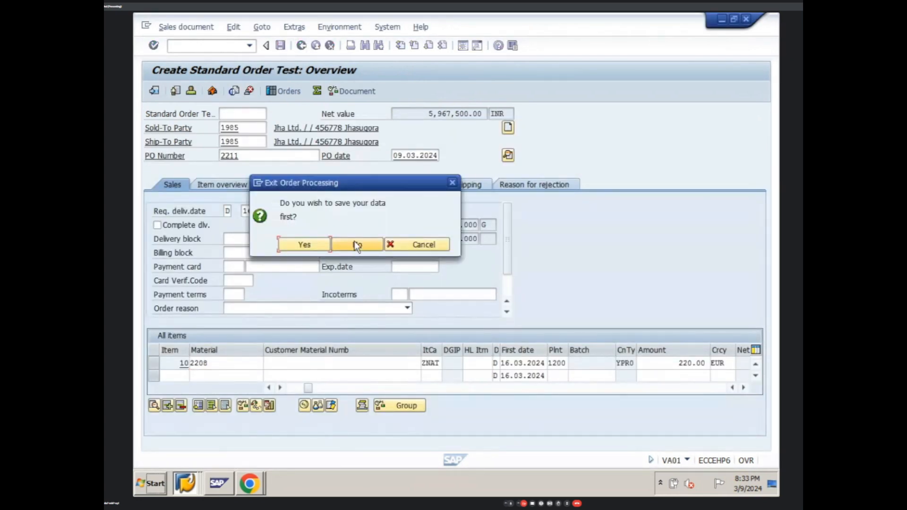
left_click(357, 245)
left_click(304, 44)
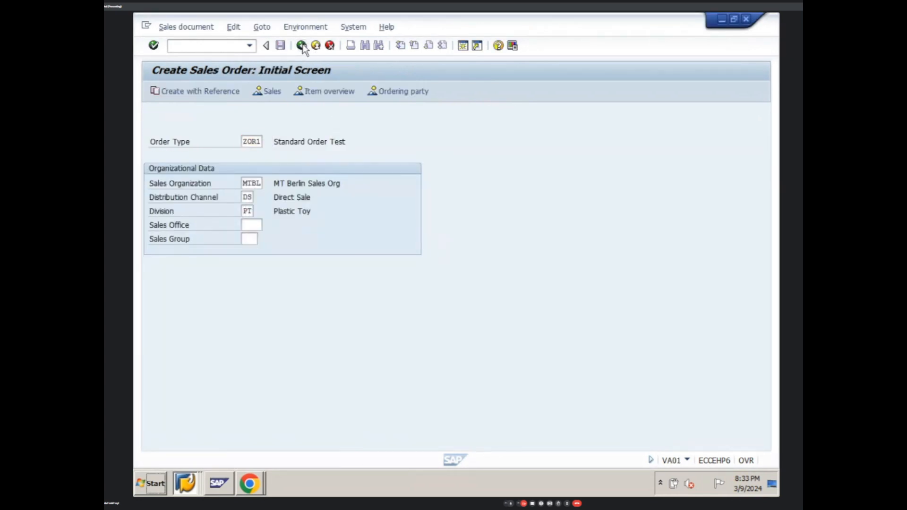
type("va01")
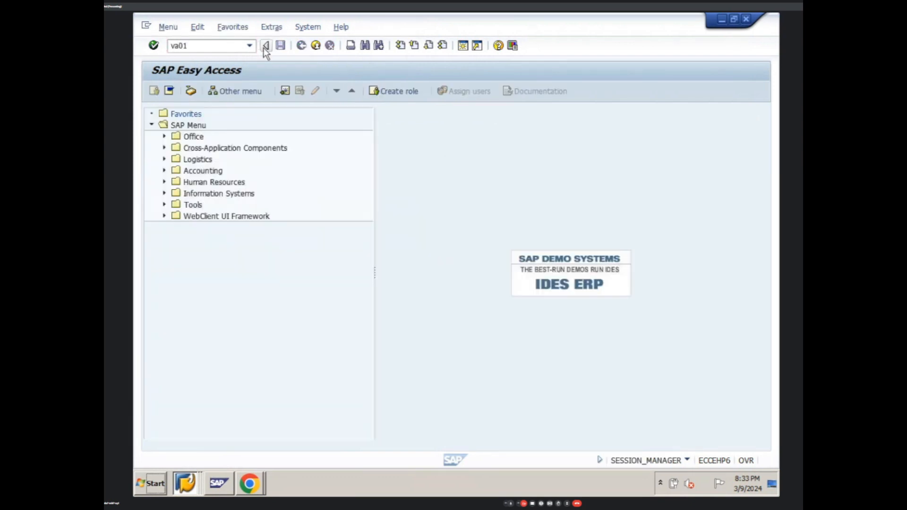
key("Return")
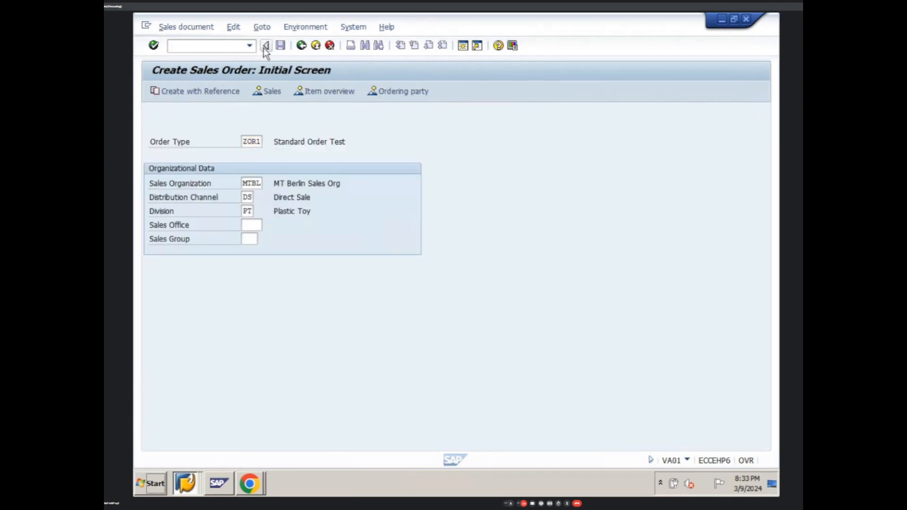
key("Return")
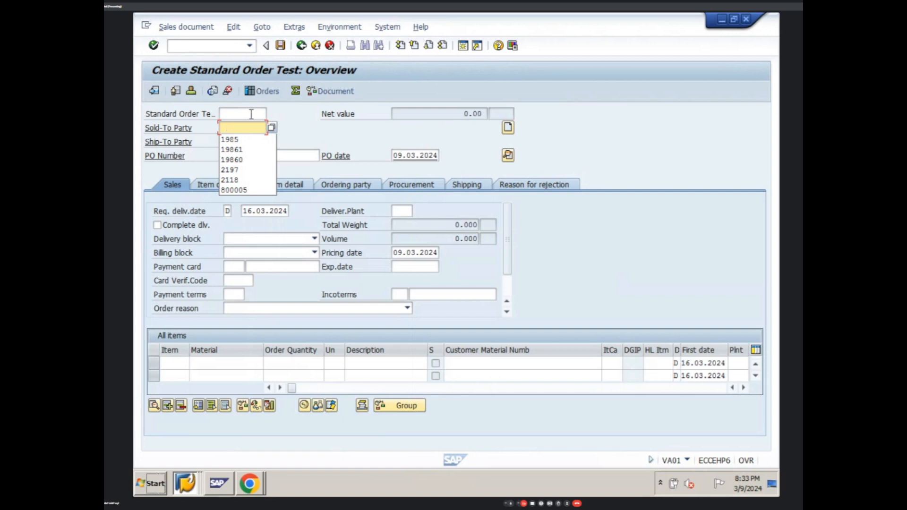
Fill in the order's sold-to party and PO number with the first suggested entries.
key("Down")
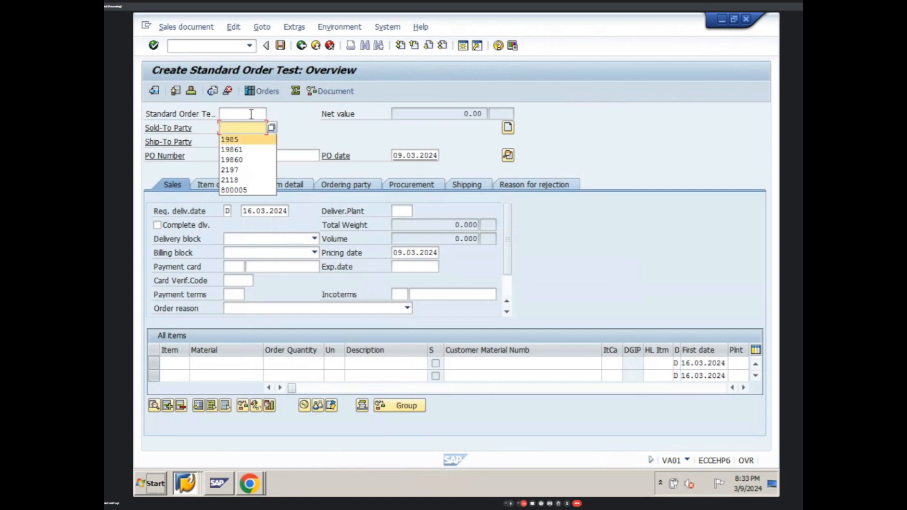
key("Return")
key("Return")
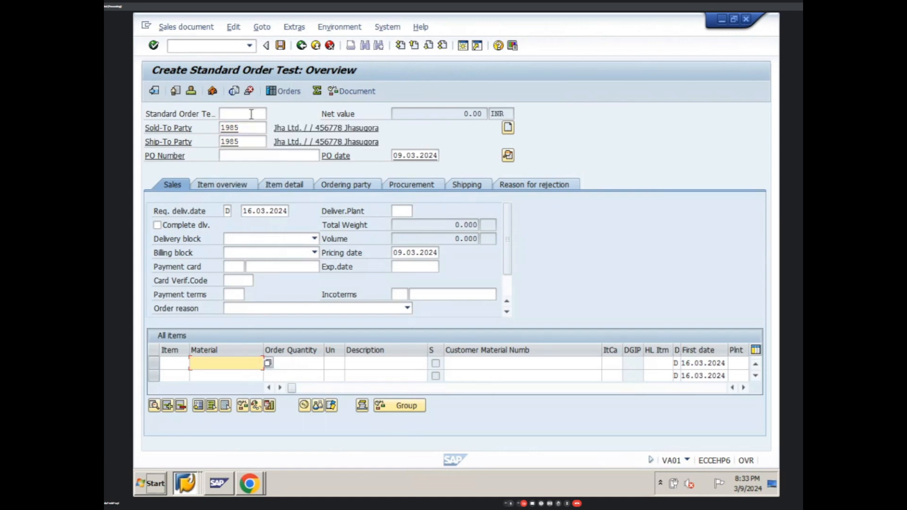
left_click(241, 151)
key("Down")
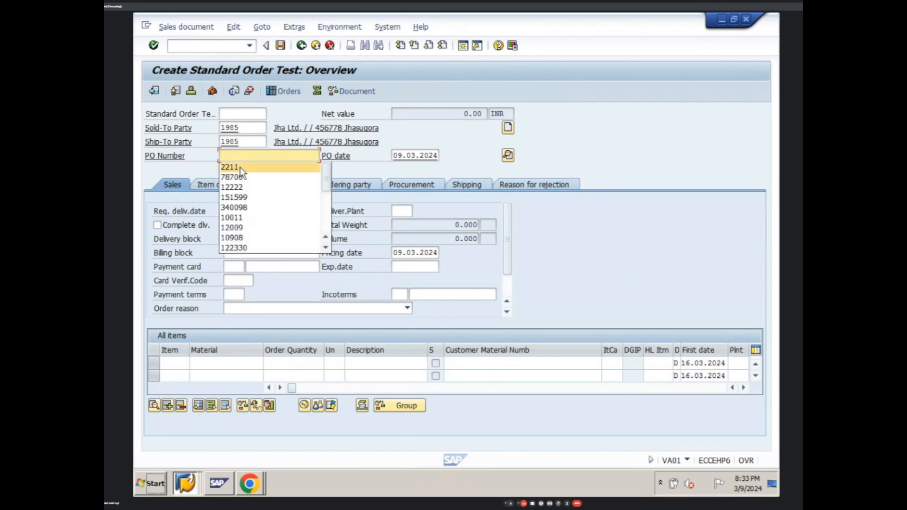
key("Return")
Add an item for material 2208 with order quantity 100 and check its YPR0 amount.
left_click(218, 366)
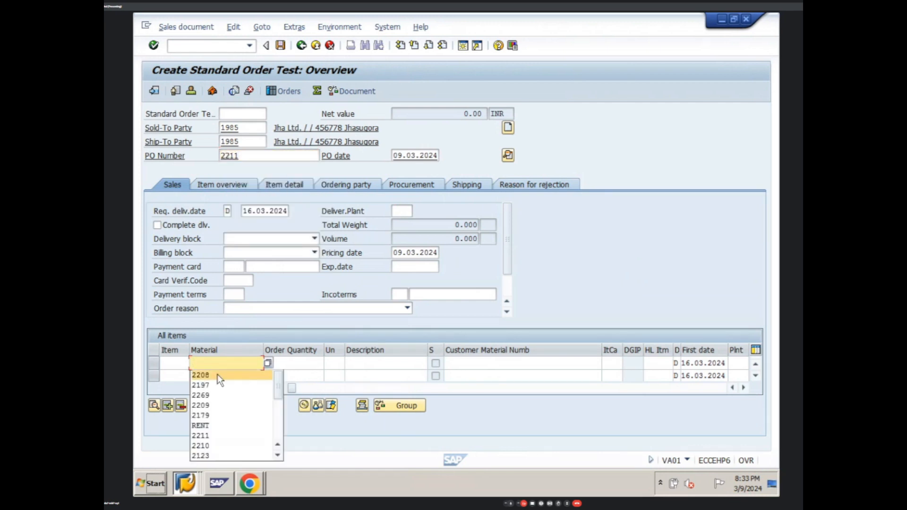
left_click(217, 374)
key("Tab")
type("100")
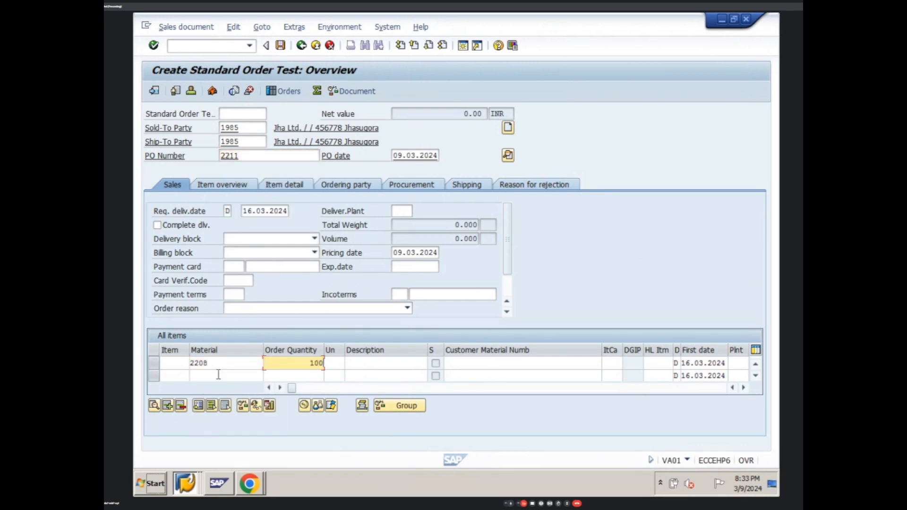
key("Return")
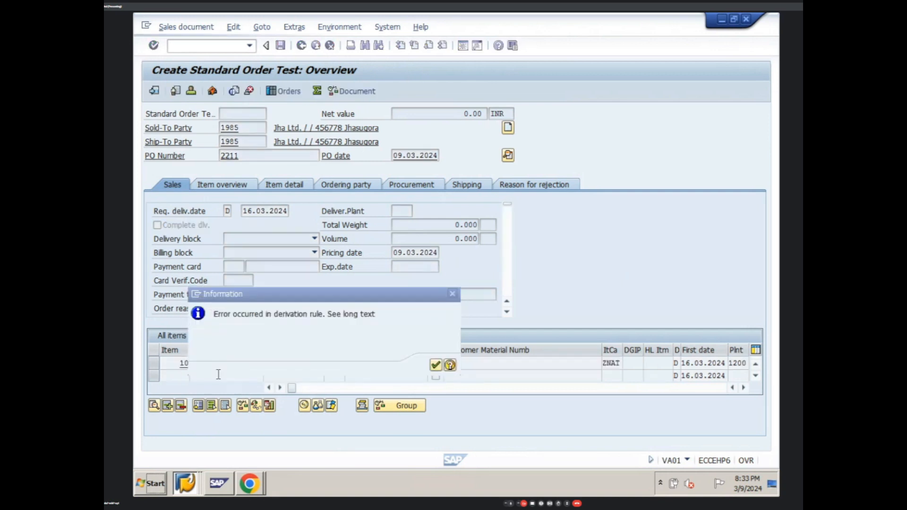
key("Return")
left_click(744, 388)
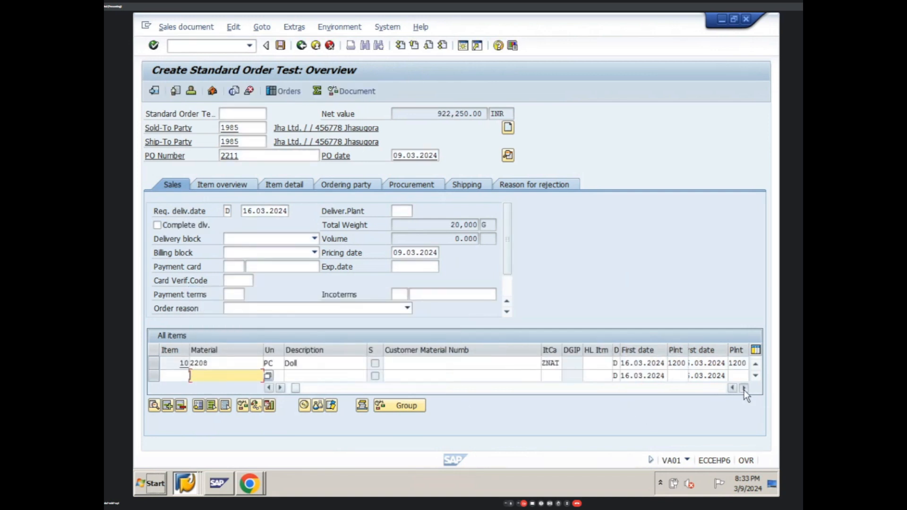
left_click(744, 387)
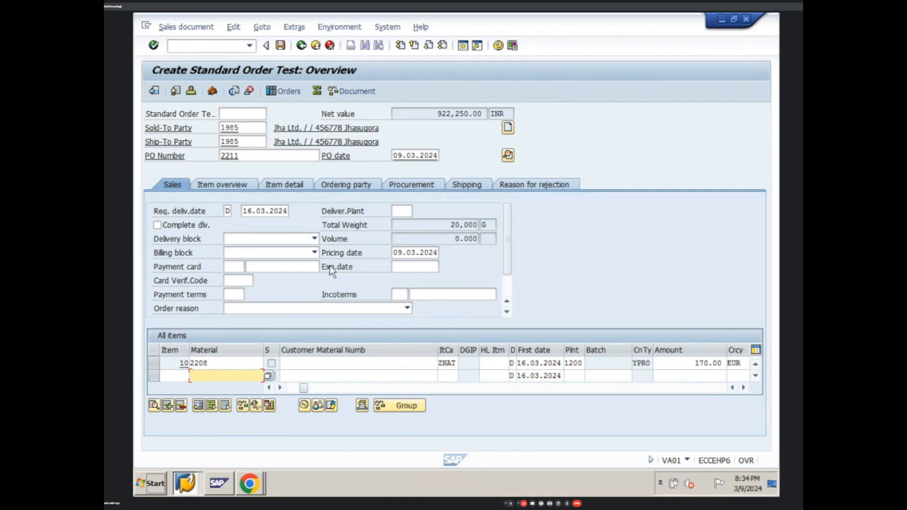
Change the item's order quantity to 1 and check its YPR0 amount again.
left_click(268, 388)
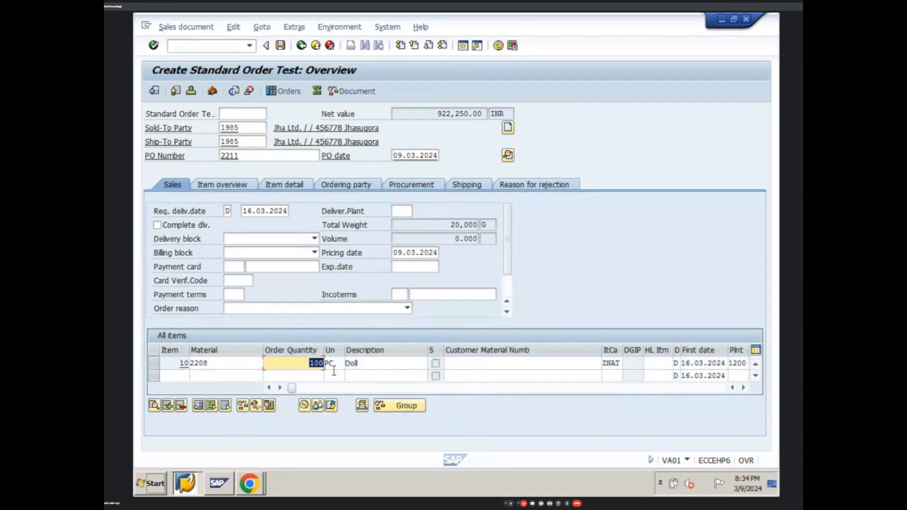
type("1")
key("Return")
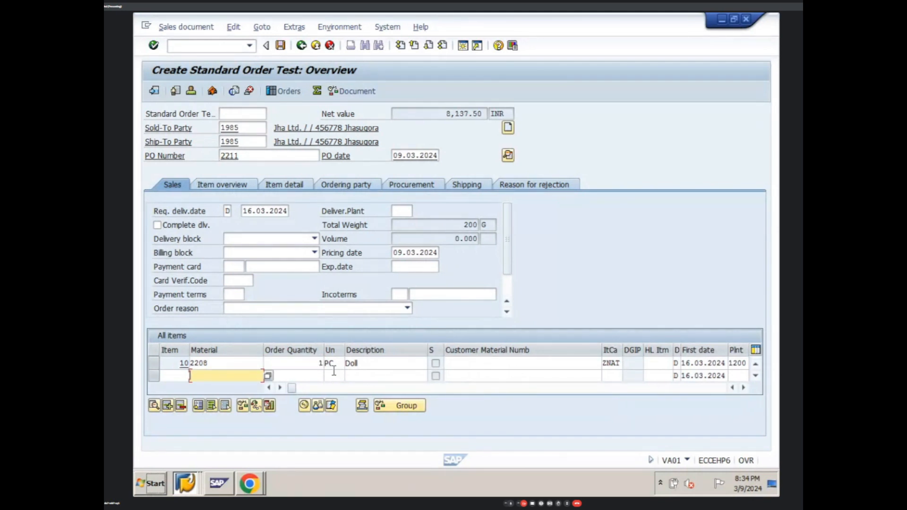
left_click(743, 388)
left_click(743, 387)
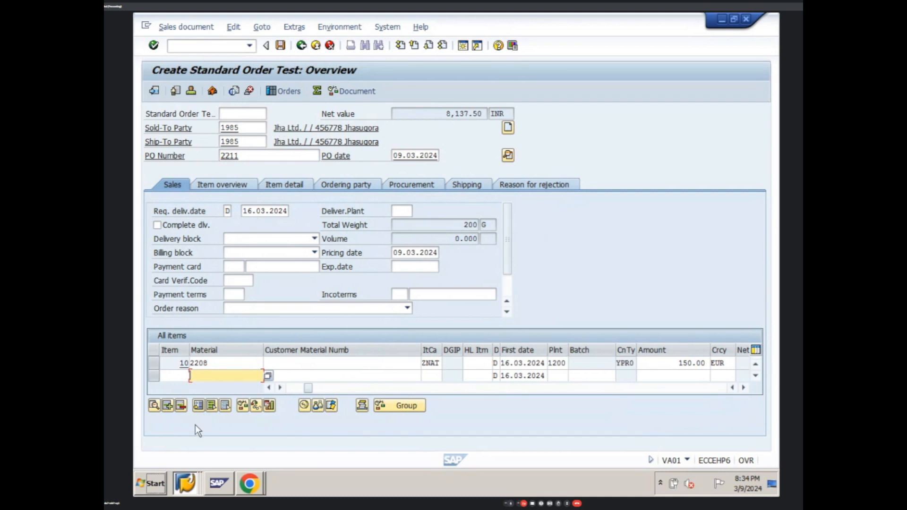
Discard the test order without saving and start another ZOR1 order with VA01.
left_click(301, 45)
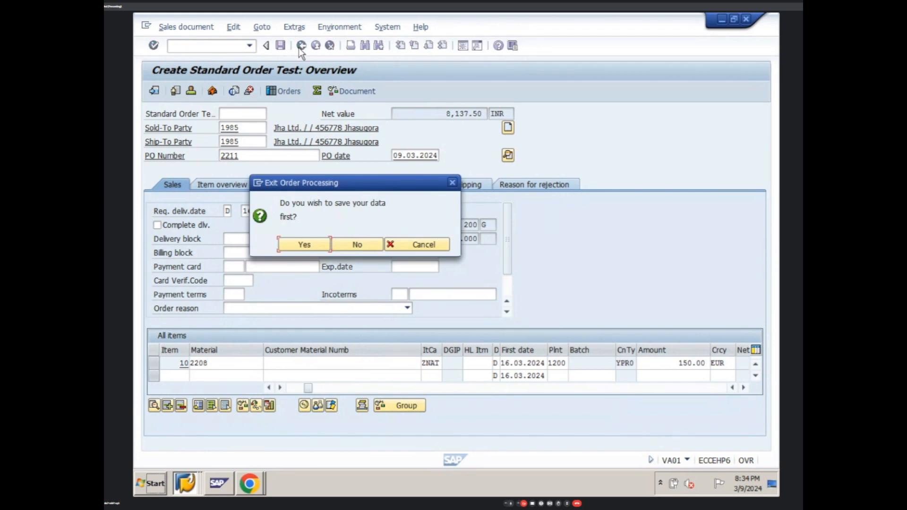
left_click(342, 246)
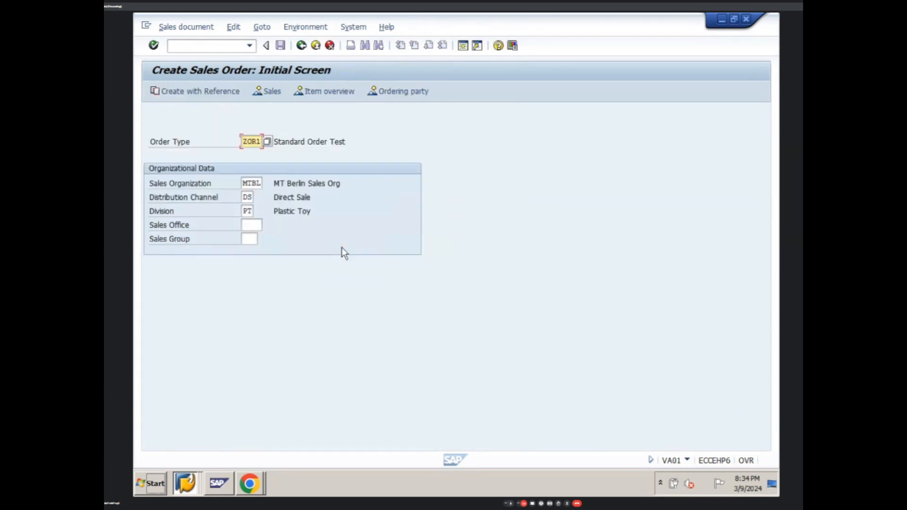
left_click(302, 45)
type("va01")
key("Return")
key("Return")
Enter Bisan Ltd. as the order's sold-to and ship-to party, and fill in the PO number.
key("space")
key("Down")
key("Down")
key("Down")
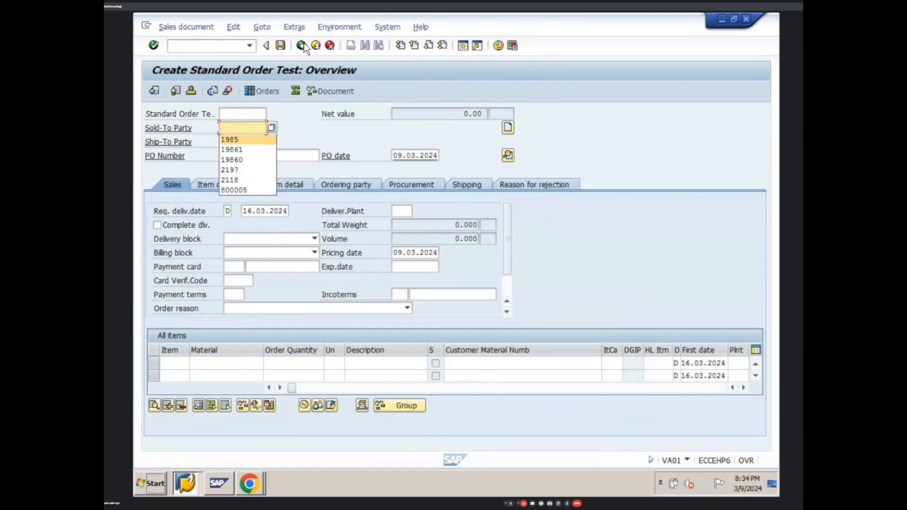
key("Return")
key("Return")
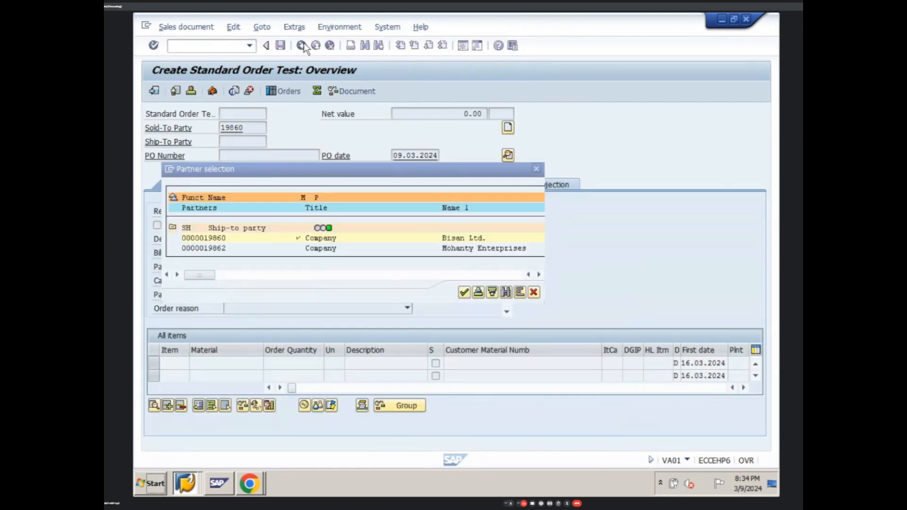
key("Return")
key("space")
left_click(244, 166)
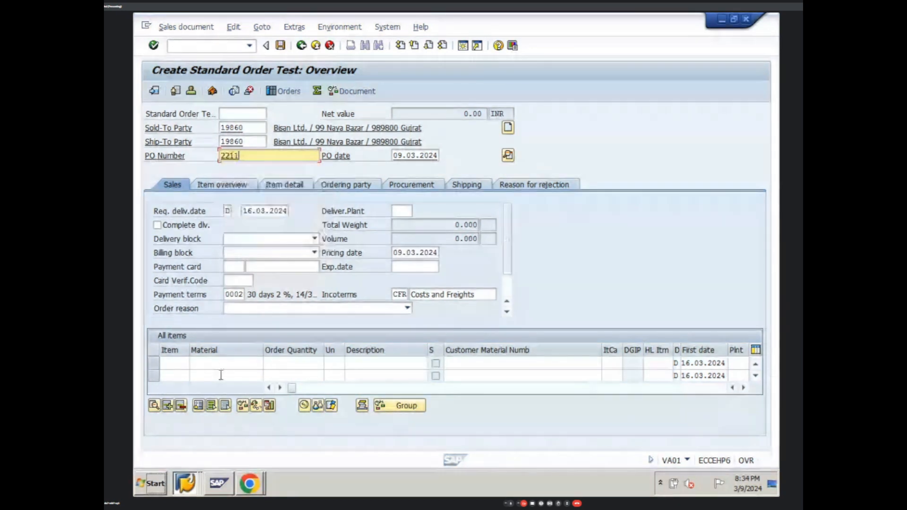
Add an item for material 2208 with order quantity 10 and check its YPR0 amount.
left_click(222, 363)
key("space")
left_click(220, 374)
key("Tab")
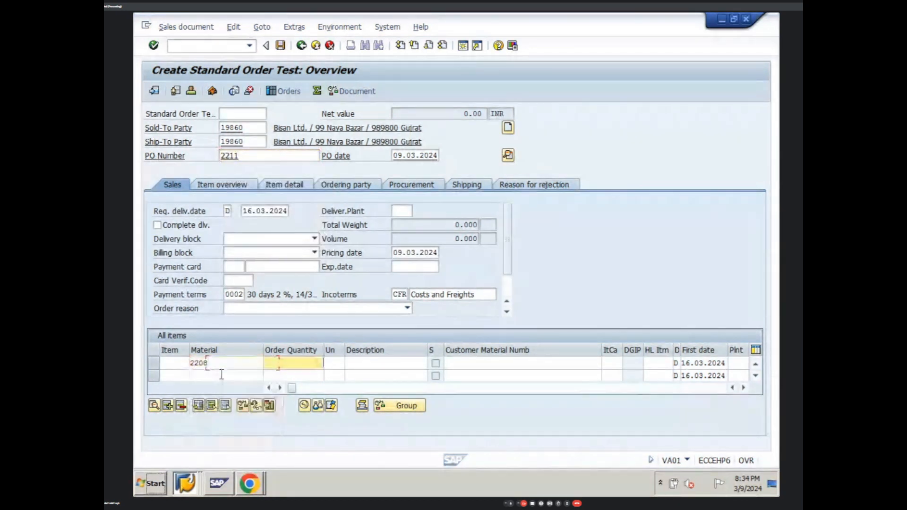
type("10")
key("Return")
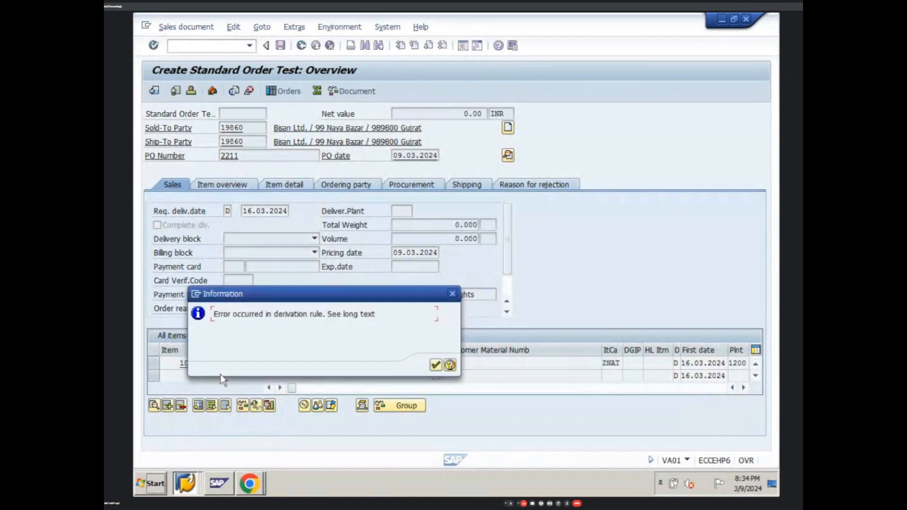
key("Return")
left_click(743, 387)
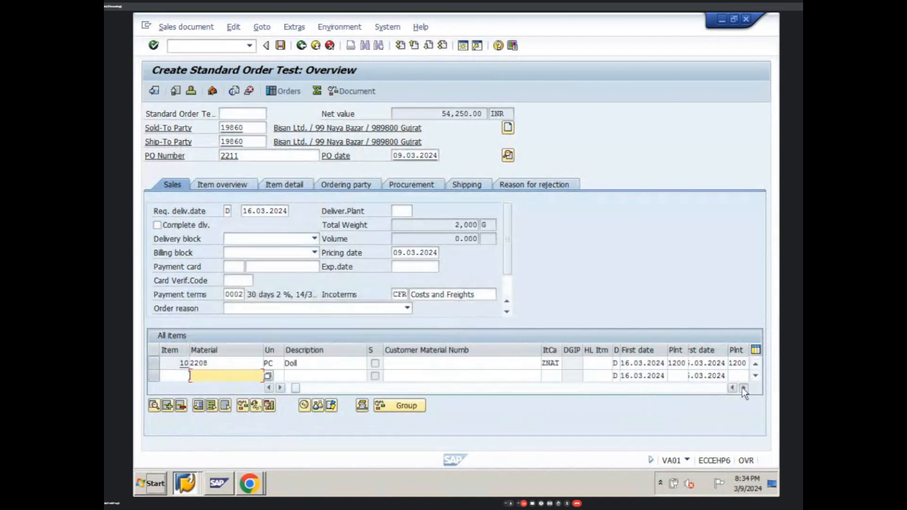
left_click(743, 387)
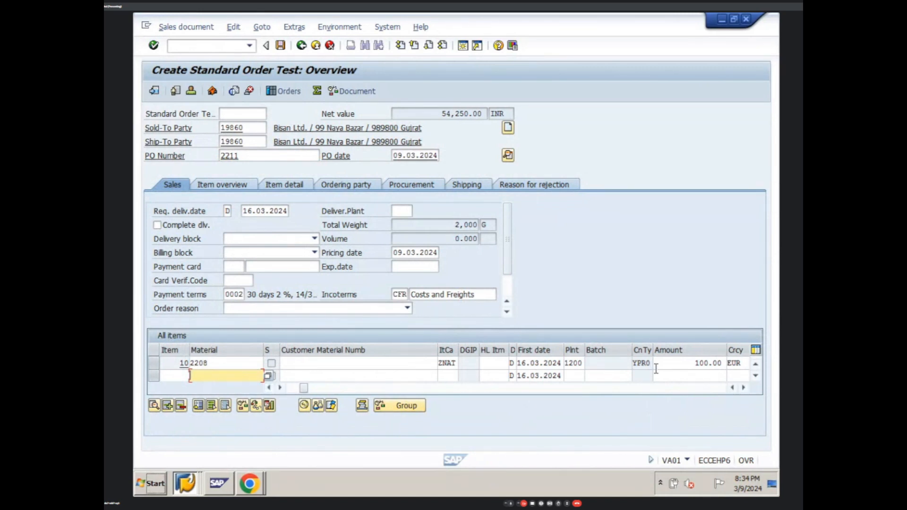
Override the item's YPR0 amount with 90 EUR, below the condition record's lower limit.
left_click(693, 363)
left_click_drag(692, 362, 737, 366)
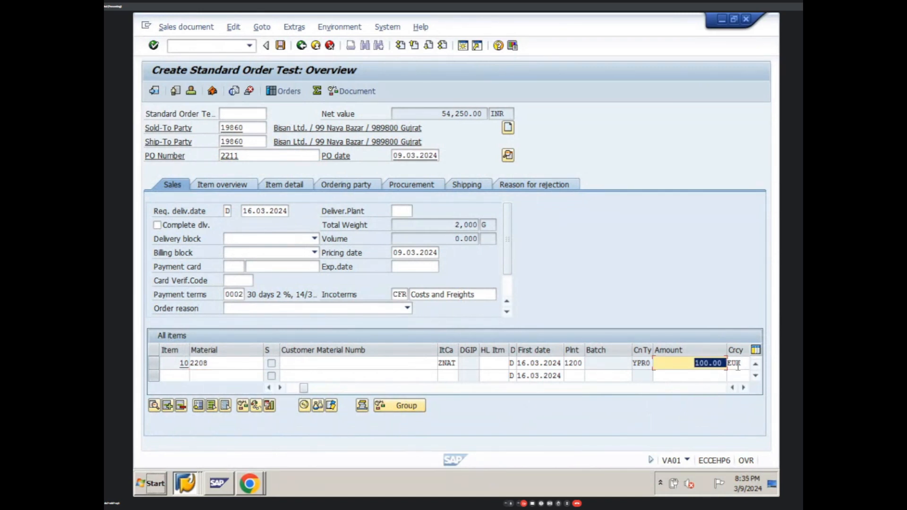
type("90")
key("Return")
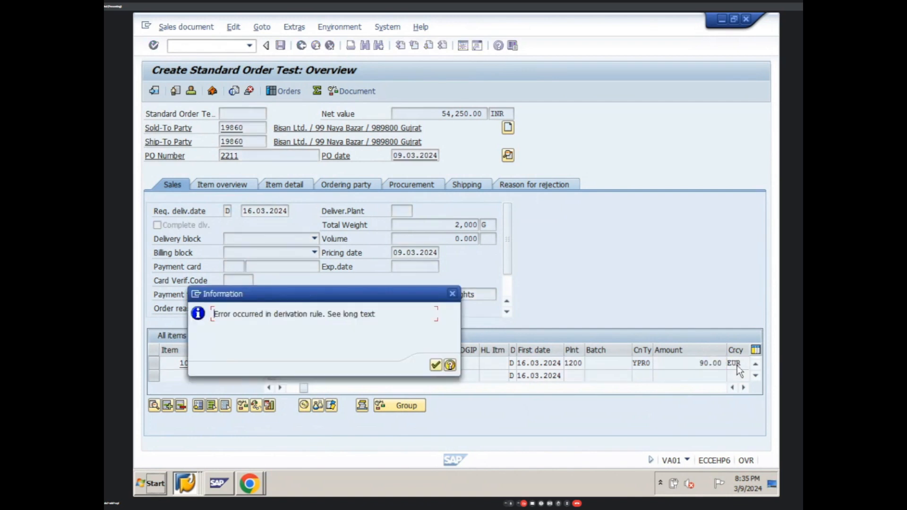
key("Return")
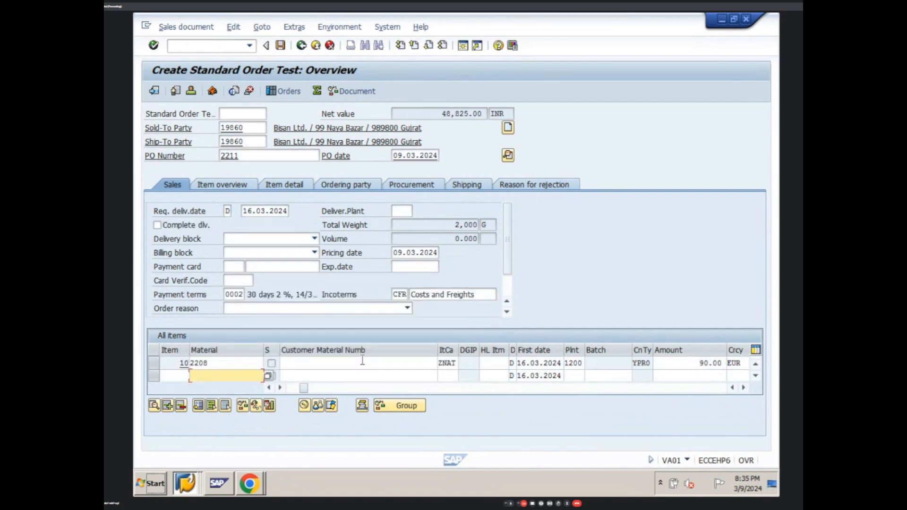
Check the item's order quantity in the order's item list.
left_click(268, 388)
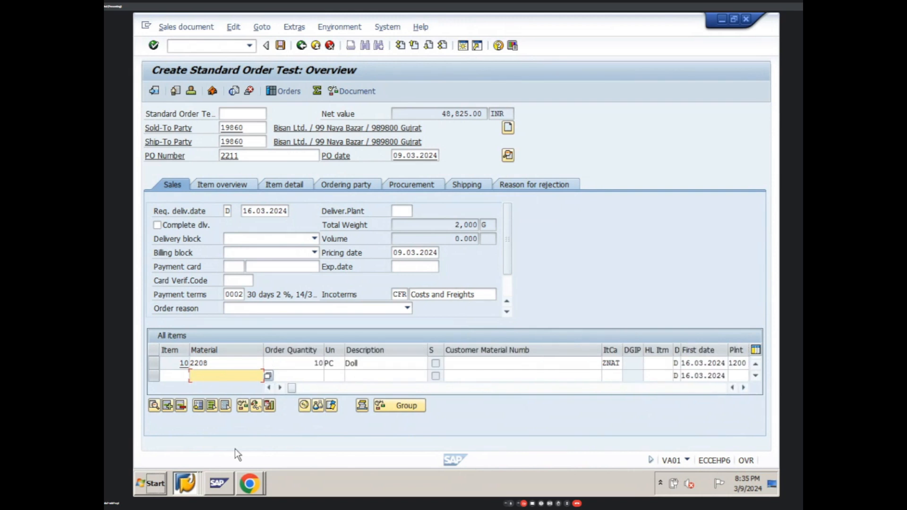
left_click(188, 483)
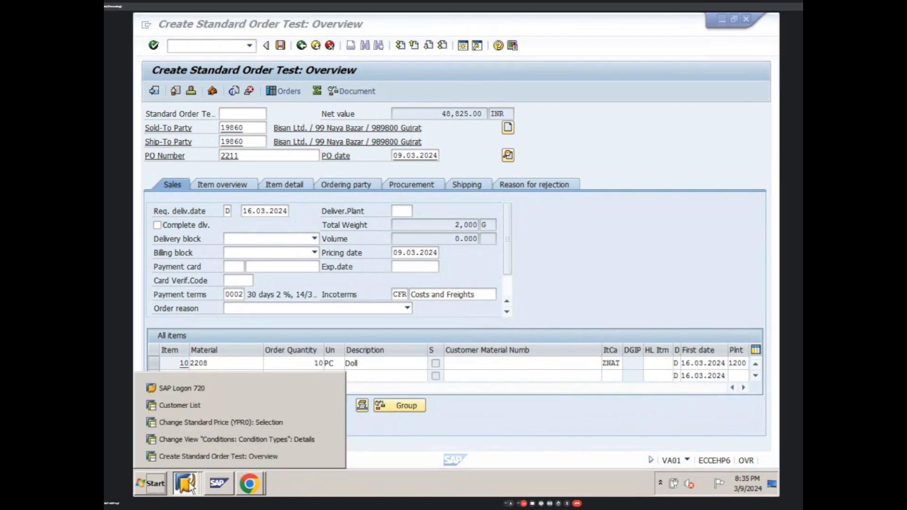
left_click(370, 425)
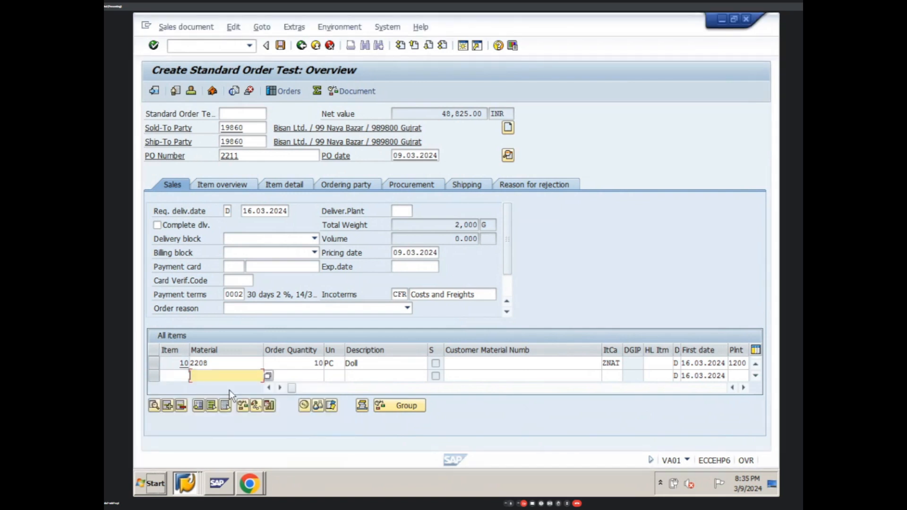
left_click(153, 363)
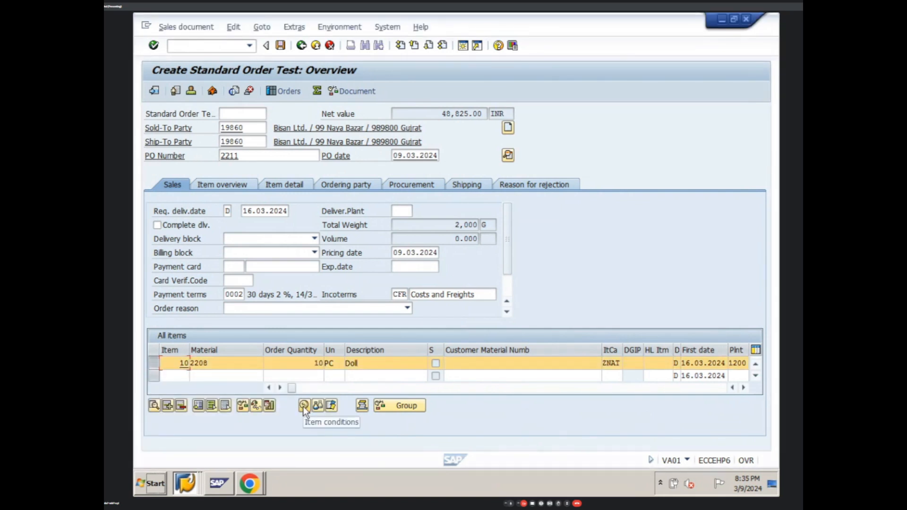
left_click(181, 484)
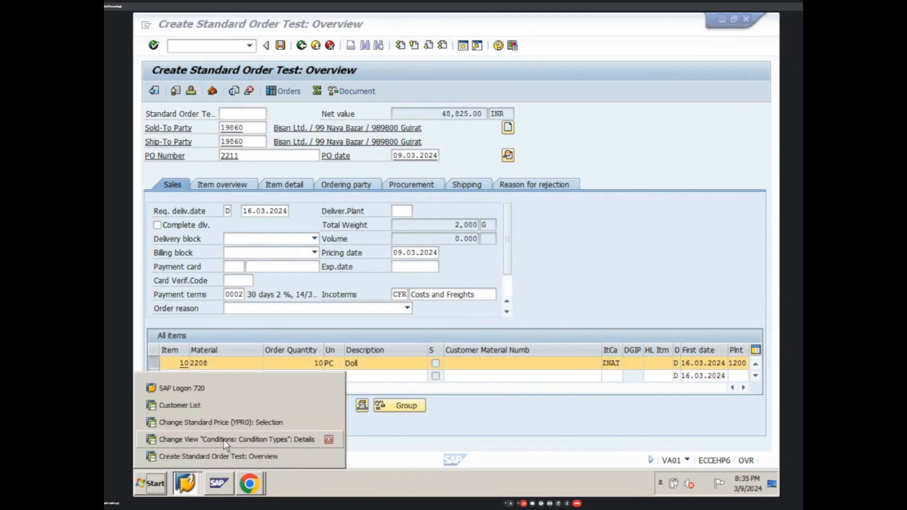
left_click(234, 423)
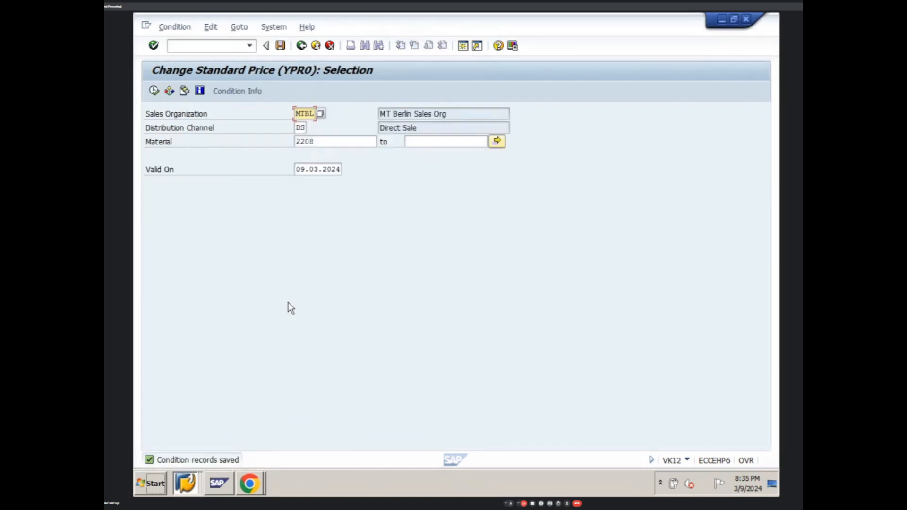
right_click(189, 479)
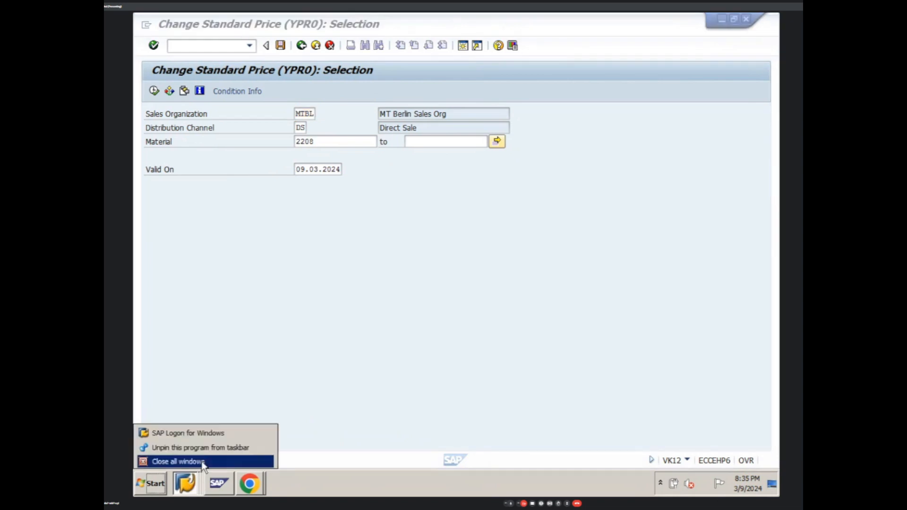
left_click(216, 482)
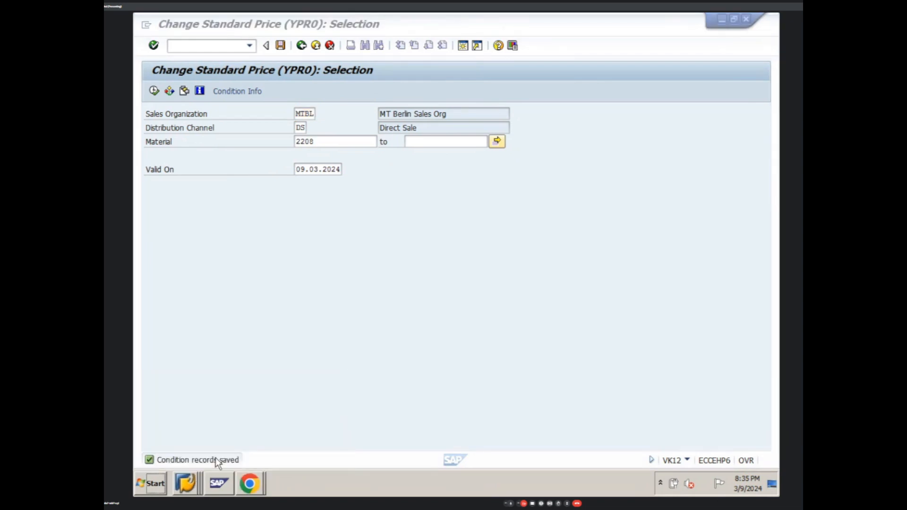
left_click(215, 457)
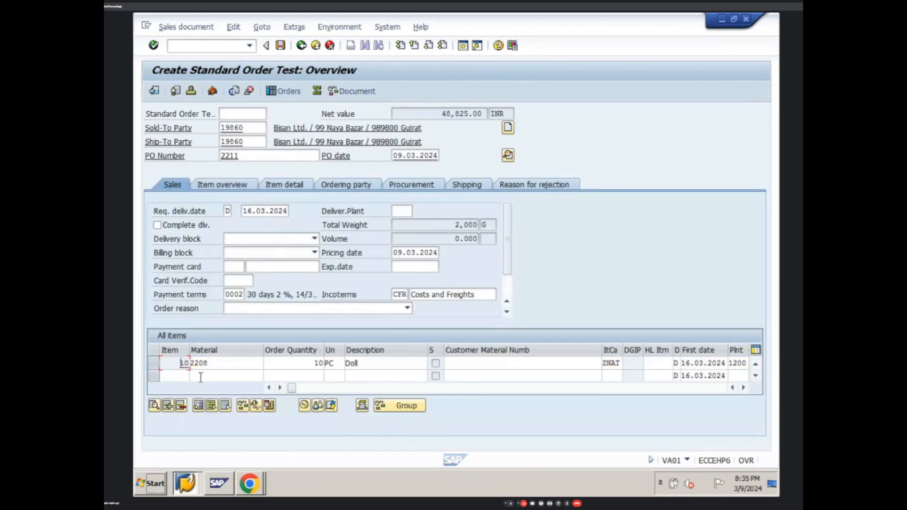
Open the pricing analysis for the item with material 2208 and examine YPR0 accesses 10 (Customer/Material) and 20 (Material), returning to the order overview.
left_click(154, 363)
left_click(305, 404)
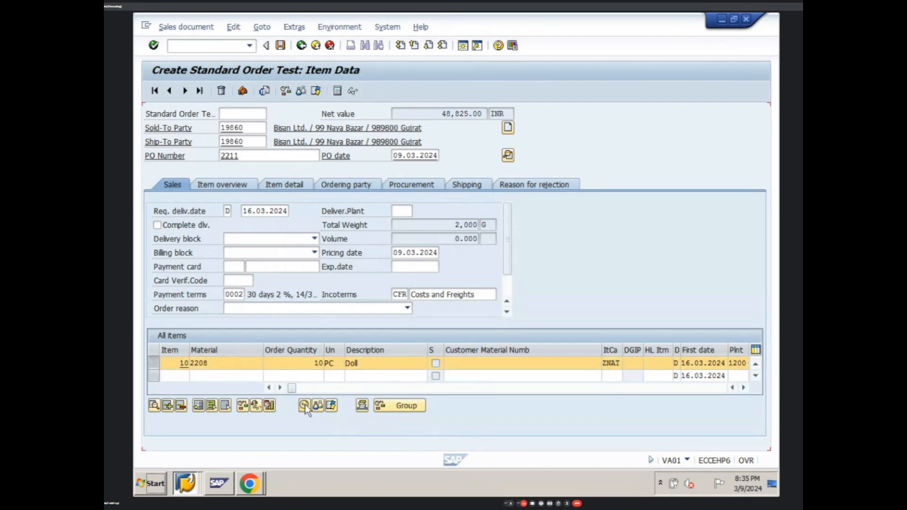
left_click(310, 417)
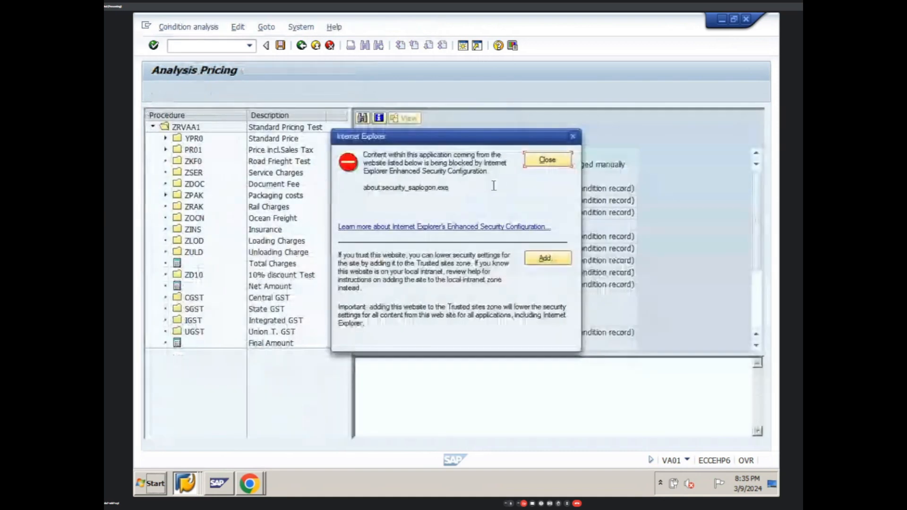
left_click(539, 160)
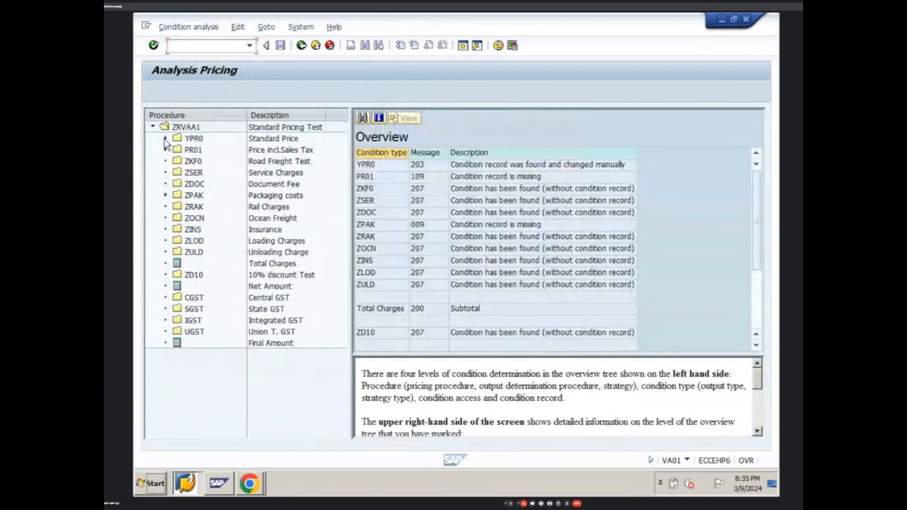
left_click(165, 139)
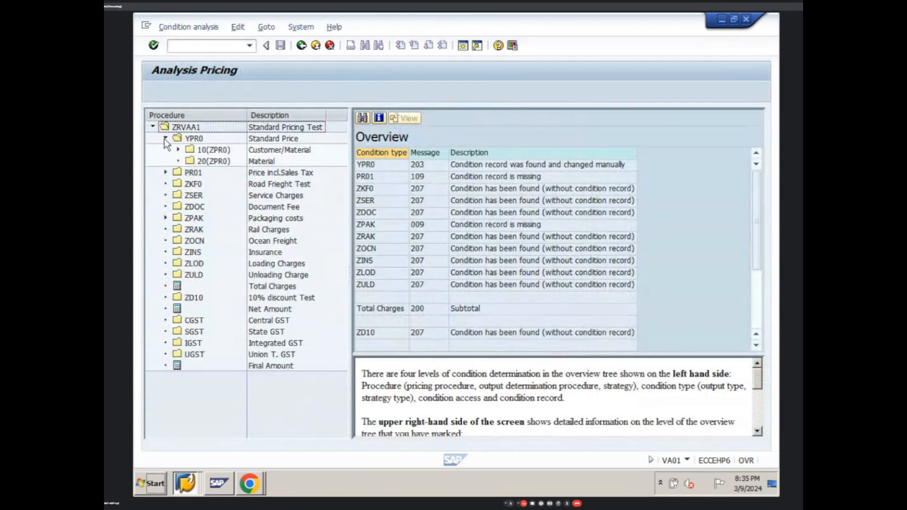
double_click(209, 149)
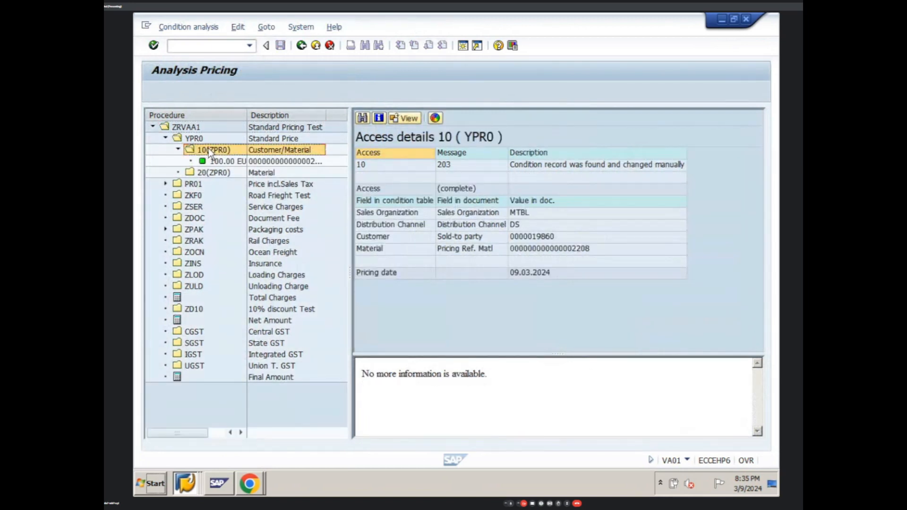
double_click(208, 171)
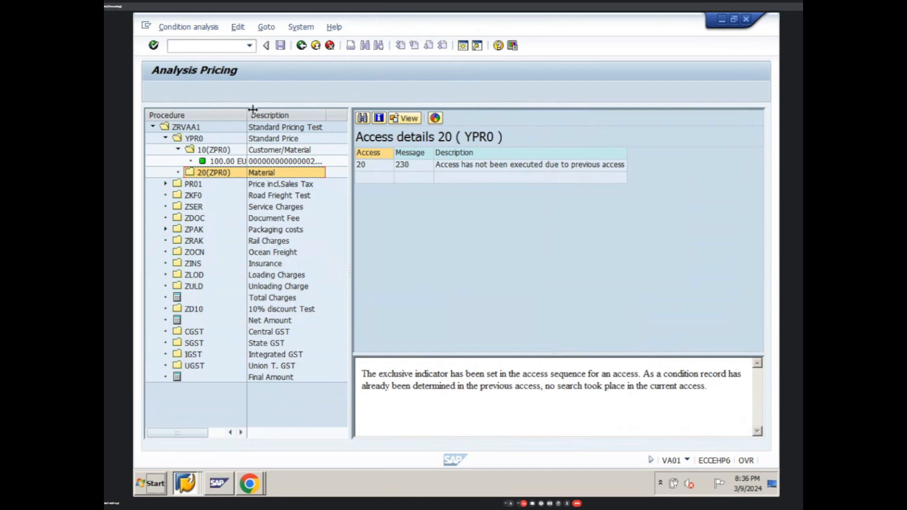
left_click(300, 45)
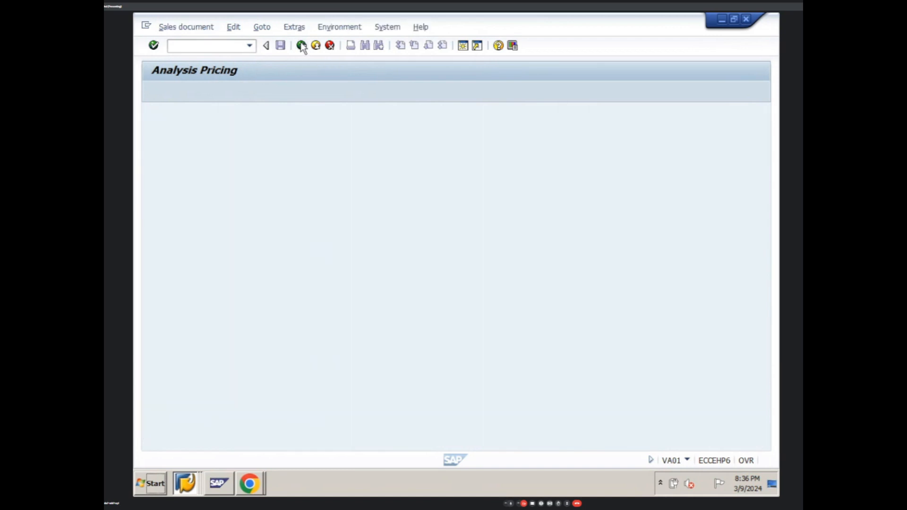
left_click(301, 45)
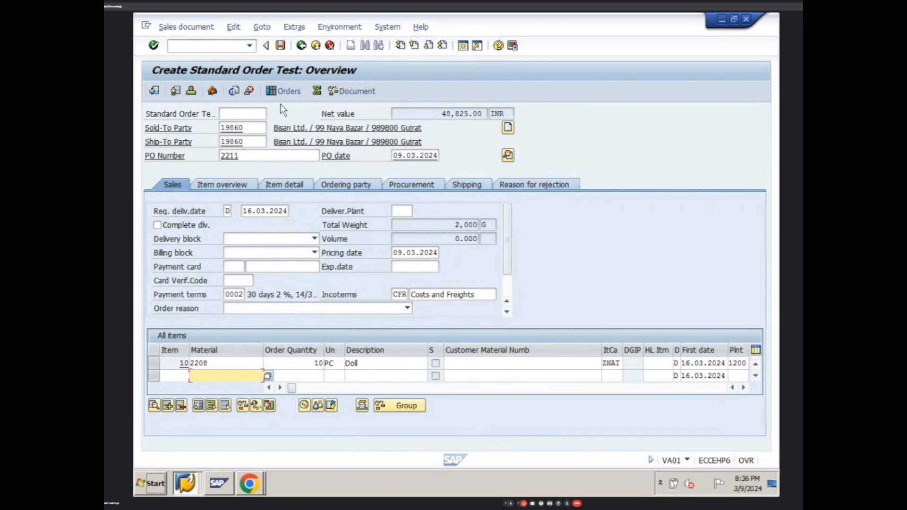
Leave the current order without saving it and start a new ZOR1 order in VA01 for sales area MTBL, DS, PT.
left_click(315, 47)
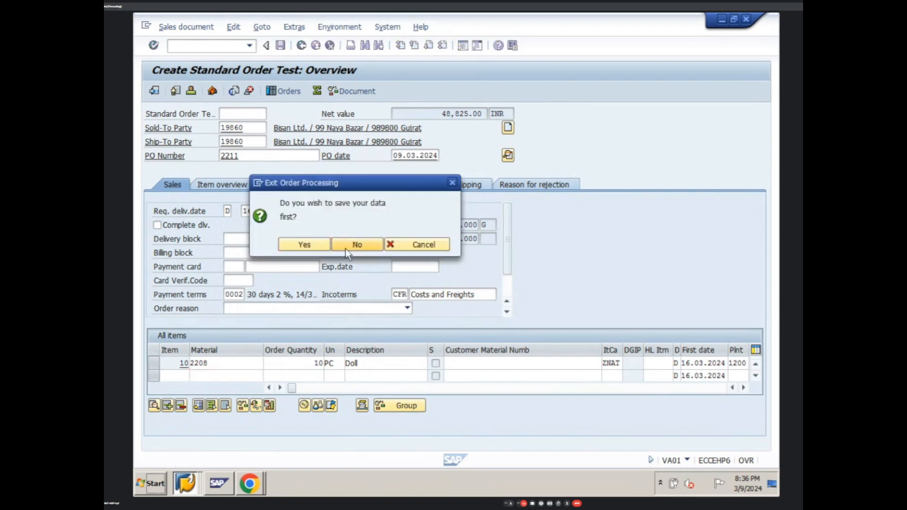
left_click(345, 247)
type("va01")
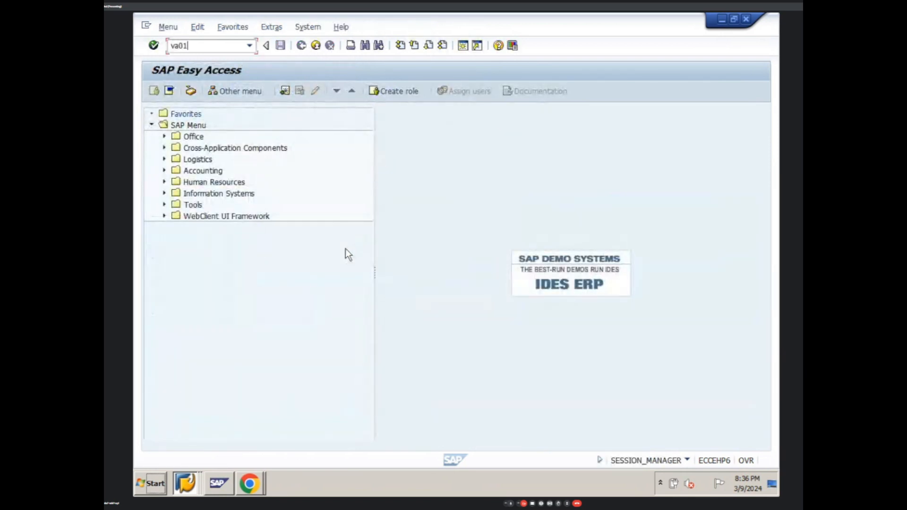
key("Return")
key("Return")
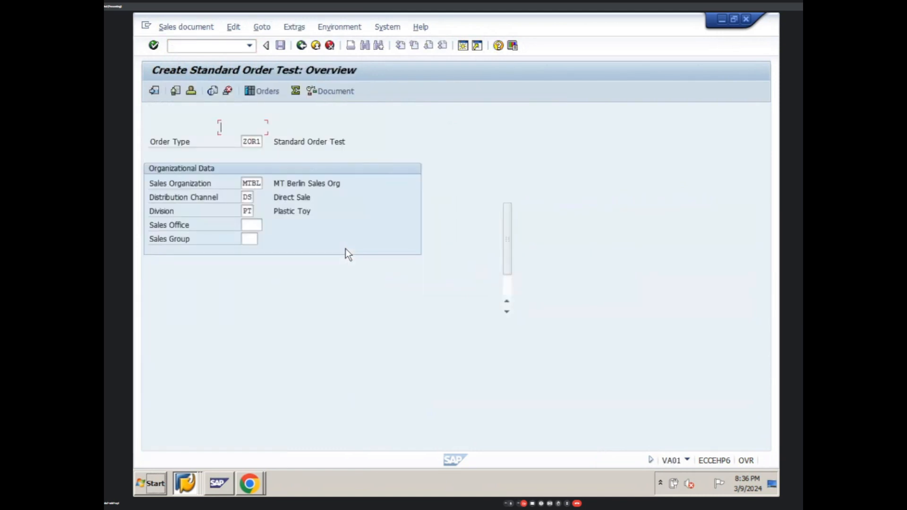
Enter Basu Ltd as the new order's sold-to and ship-to party, and fill in the PO number.
key("BackSpace")
left_click(264, 162)
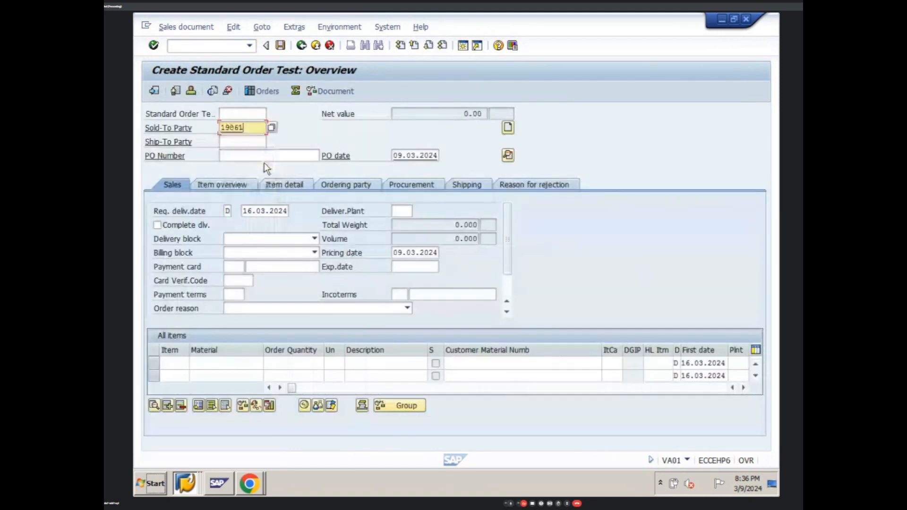
key("Return")
key("Return")
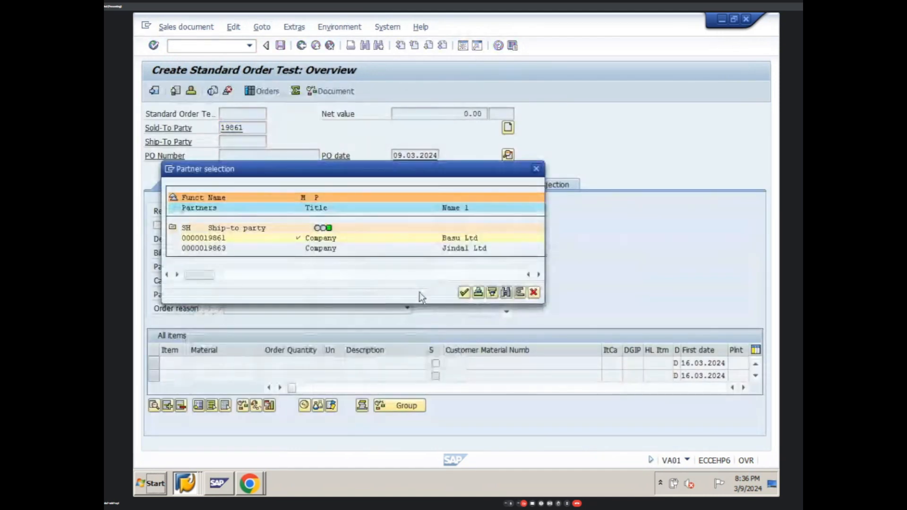
left_click(464, 293)
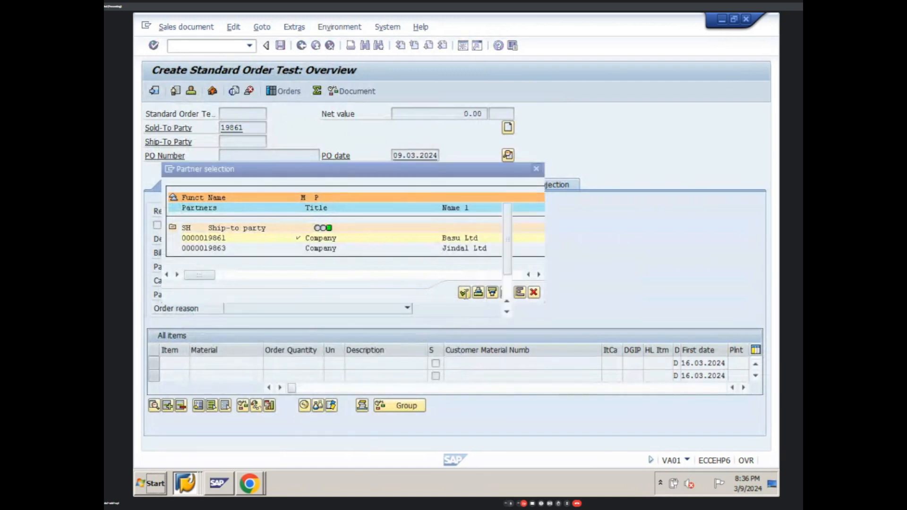
left_click(258, 156)
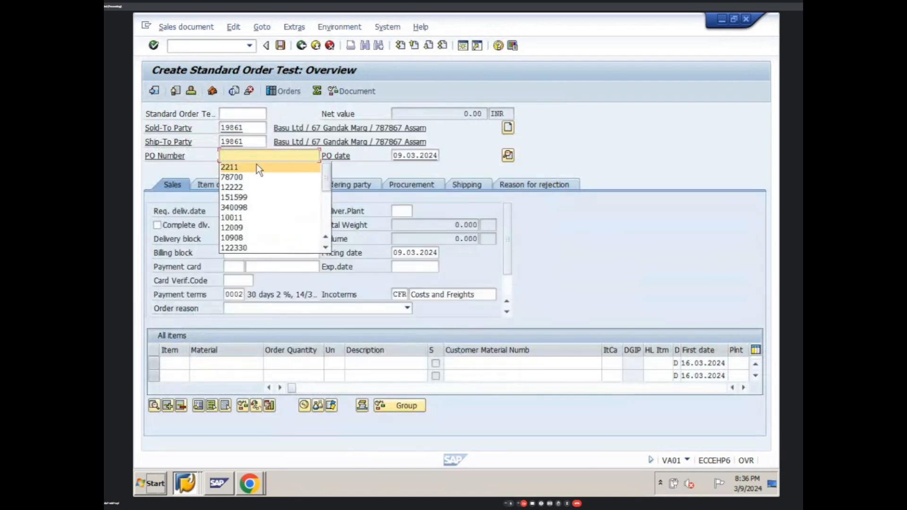
left_click(256, 163)
Try to add an item for material 2208 with order quantity 10, and exit the order without saving.
left_click(222, 363)
type("2211")
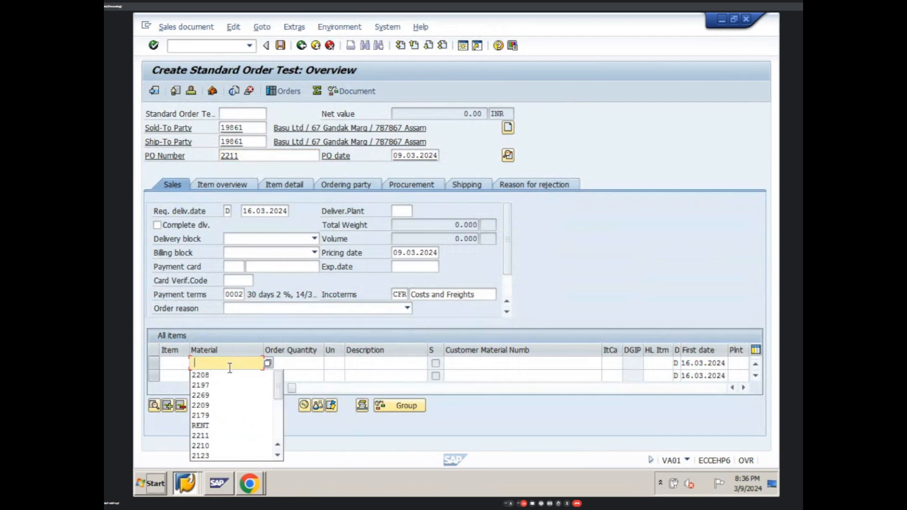
left_click(228, 375)
key("Tab")
type("10")
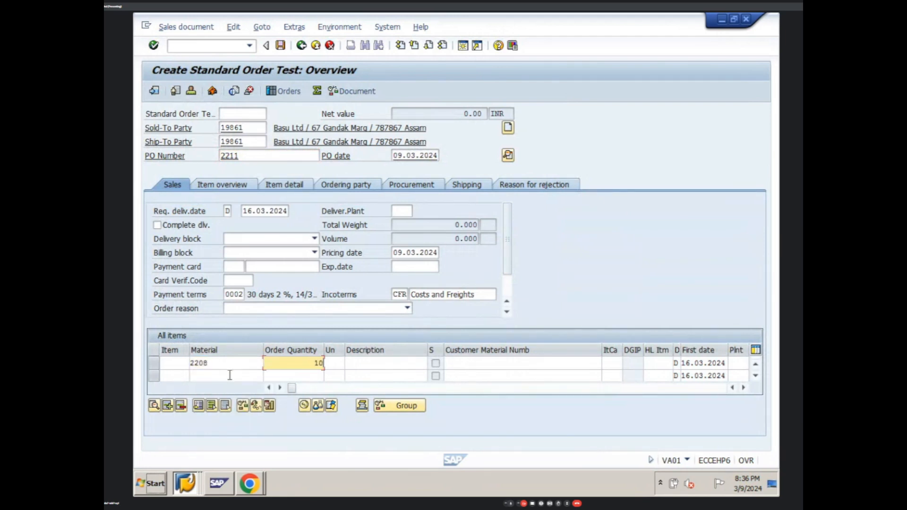
key("Return")
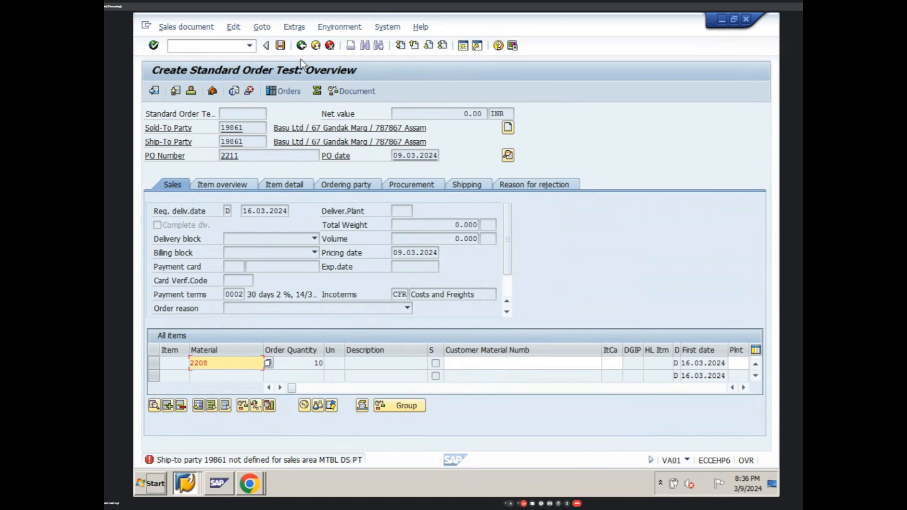
left_click(314, 47)
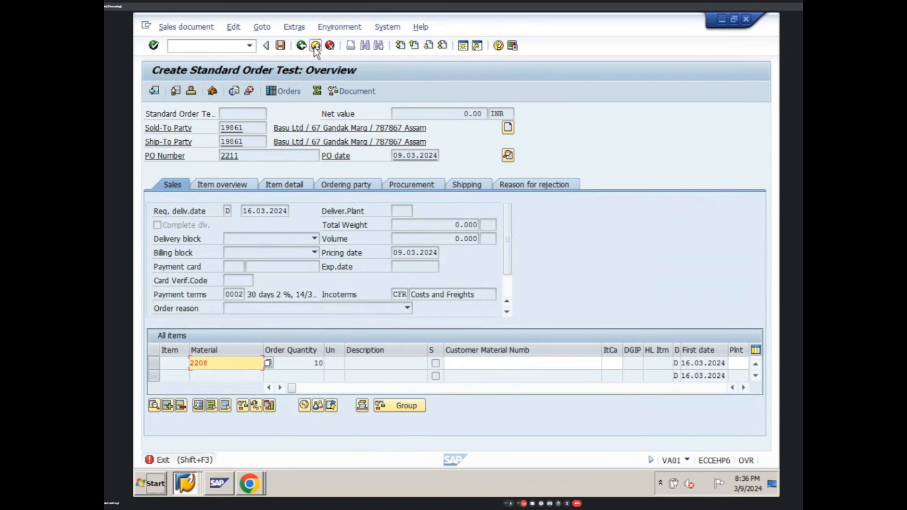
left_click(342, 244)
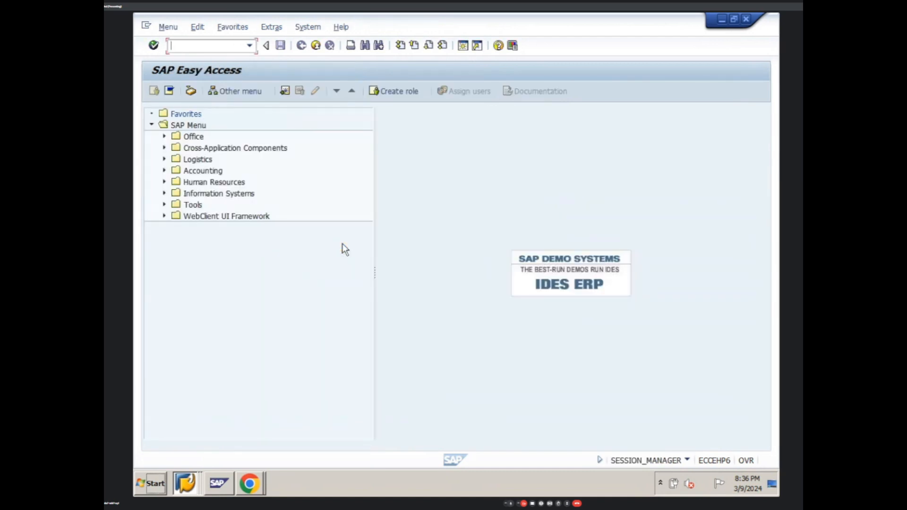
Open the YPR0 condition record for material 2208 in sales organization MTBL and channel DS, and check its scales and header data.
right_click(192, 483)
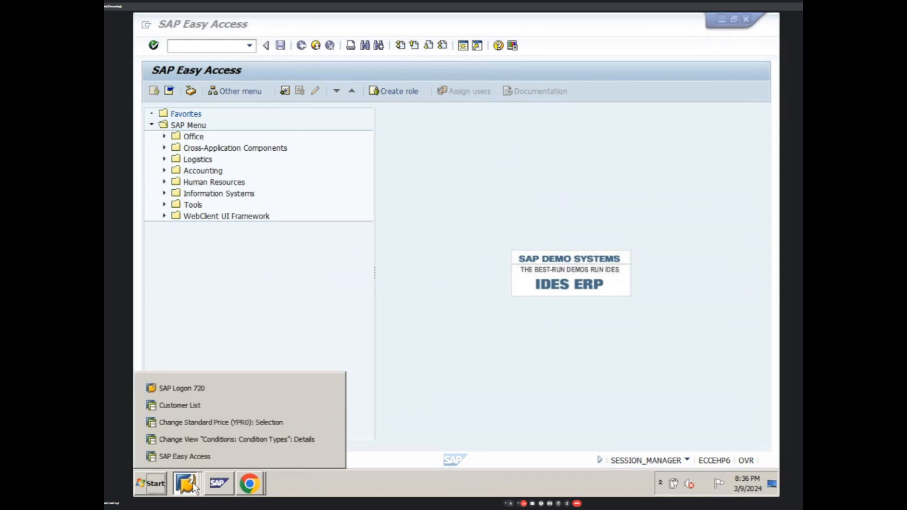
left_click(235, 423)
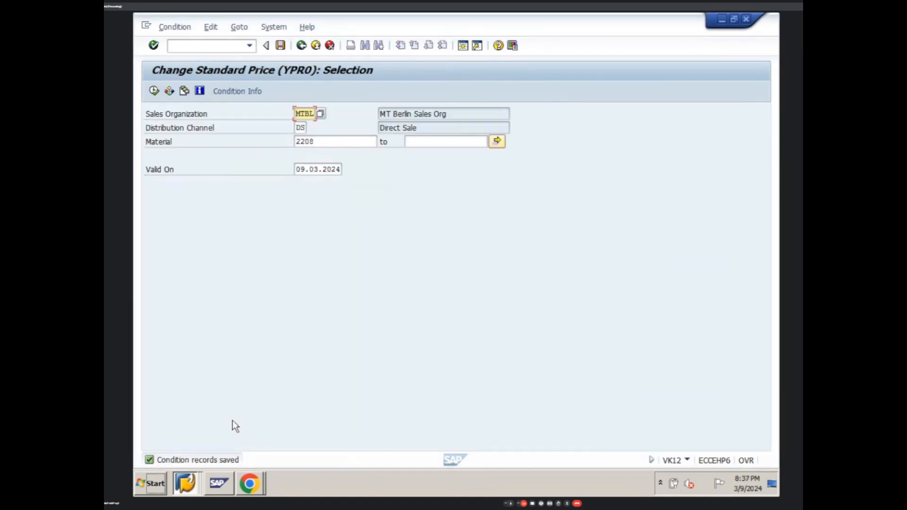
left_click(155, 91)
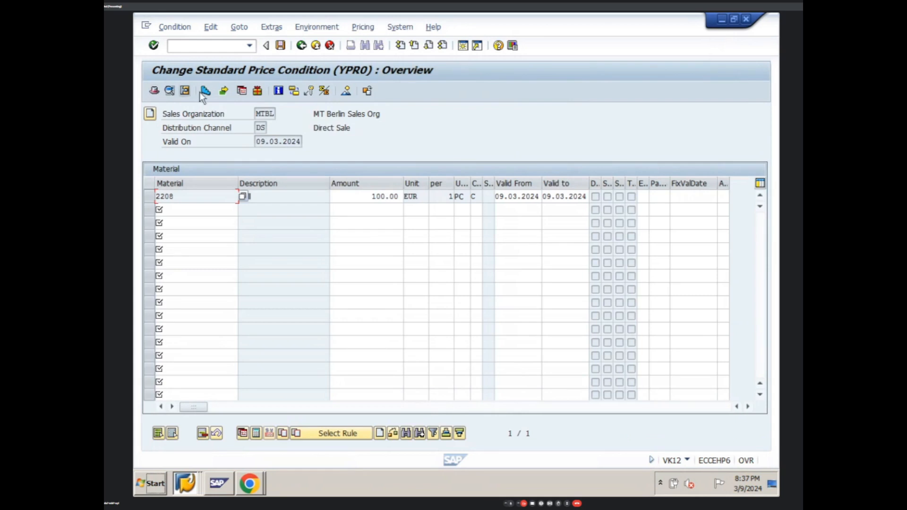
left_click(204, 91)
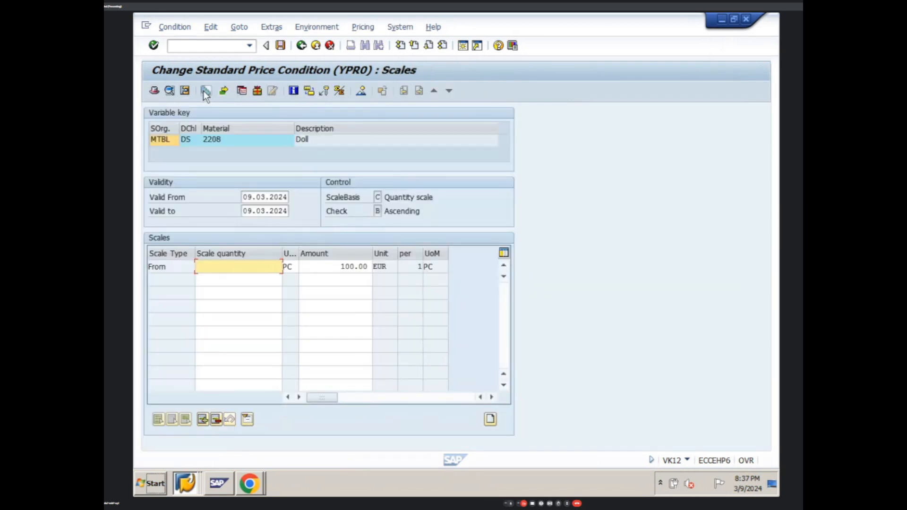
left_click(154, 90)
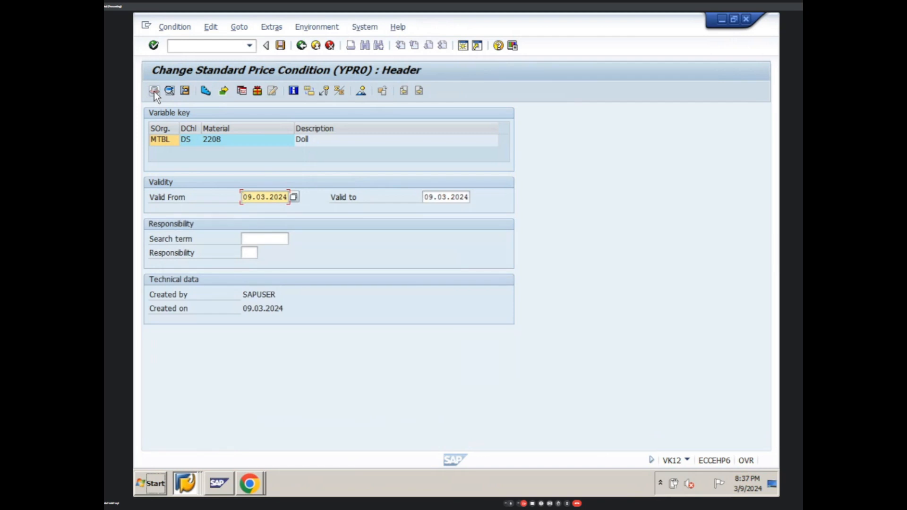
left_click(301, 46)
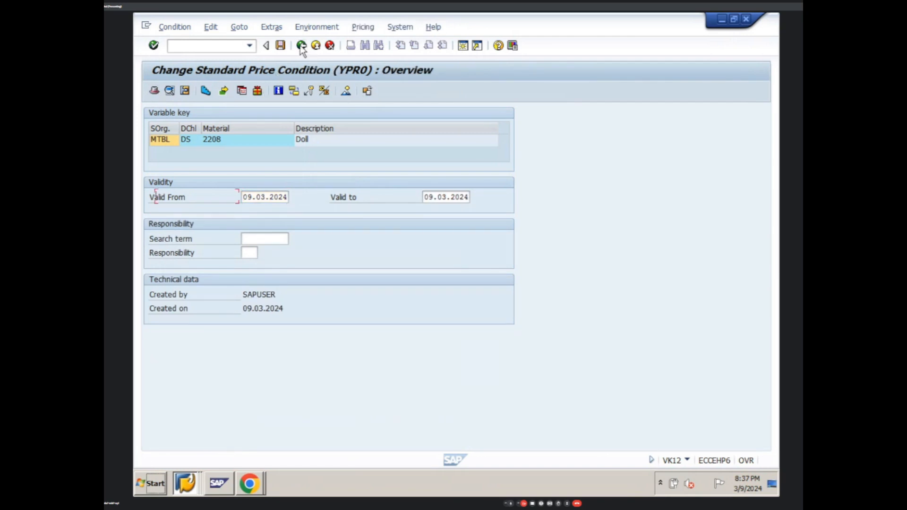
left_click(301, 46)
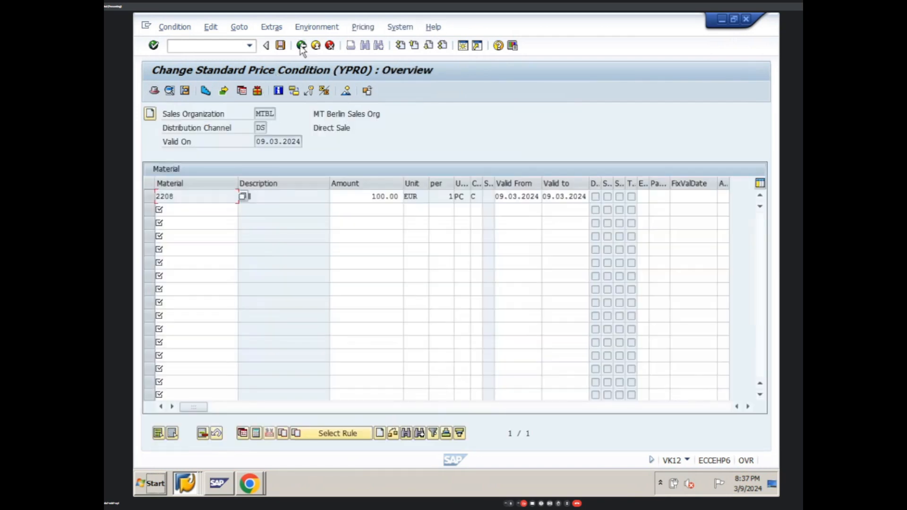
Check the amount, lower limit and upper limit in the details of material 2208's YPR0 record, and return to the overview.
left_click(149, 196)
left_click(171, 89)
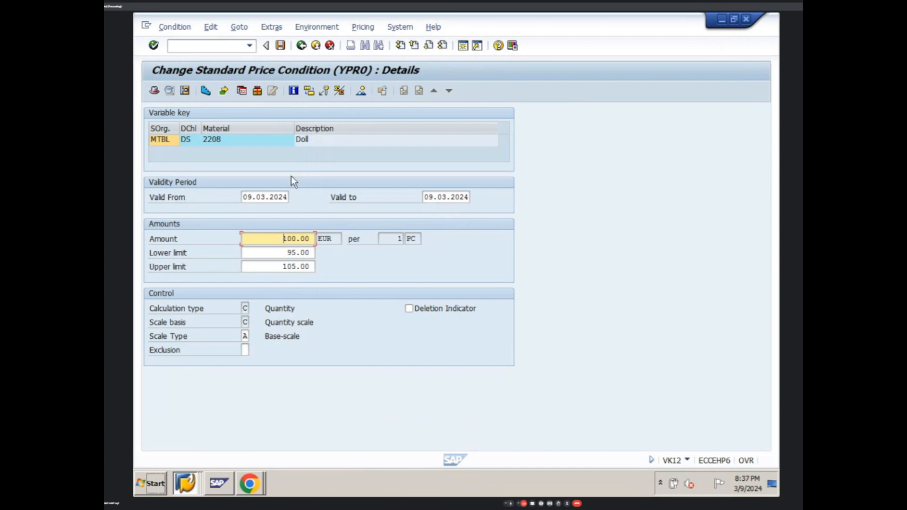
left_click(302, 46)
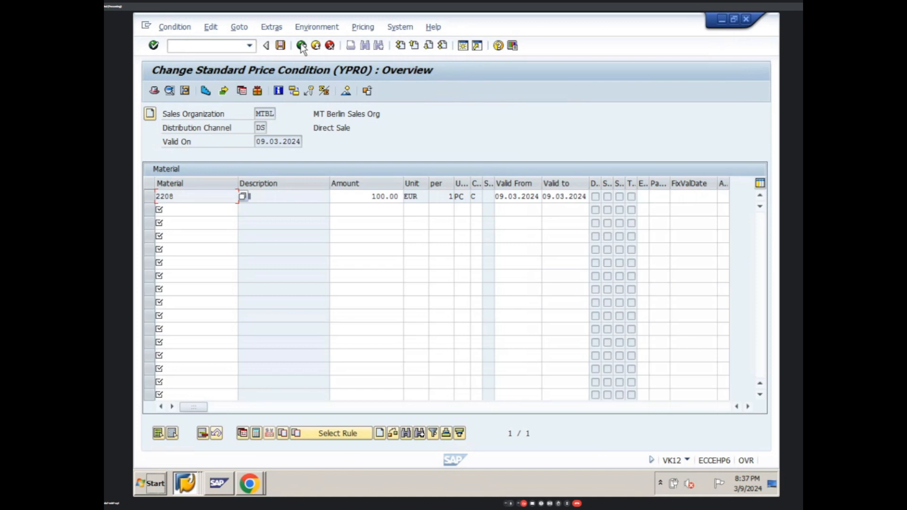
Check the Customer/Material YPR0 condition records of Basu Ltd for material 2208.
left_click(302, 46)
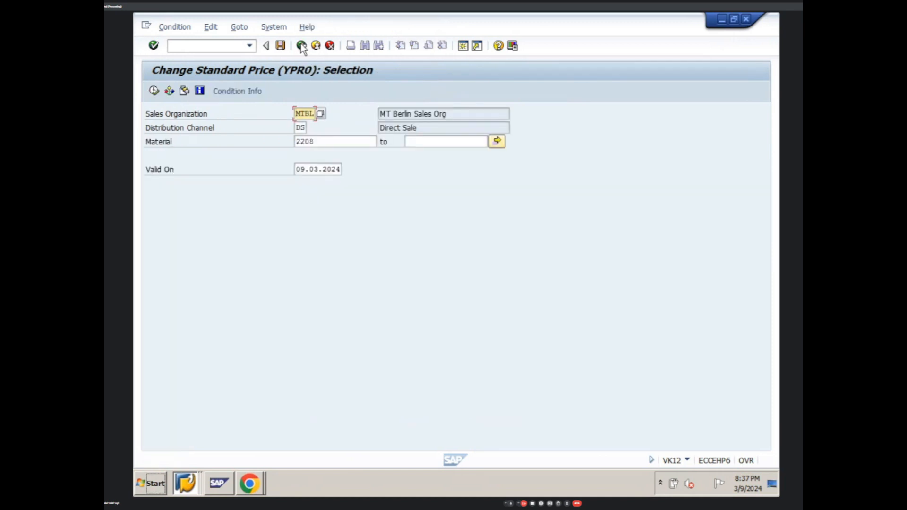
left_click(302, 46)
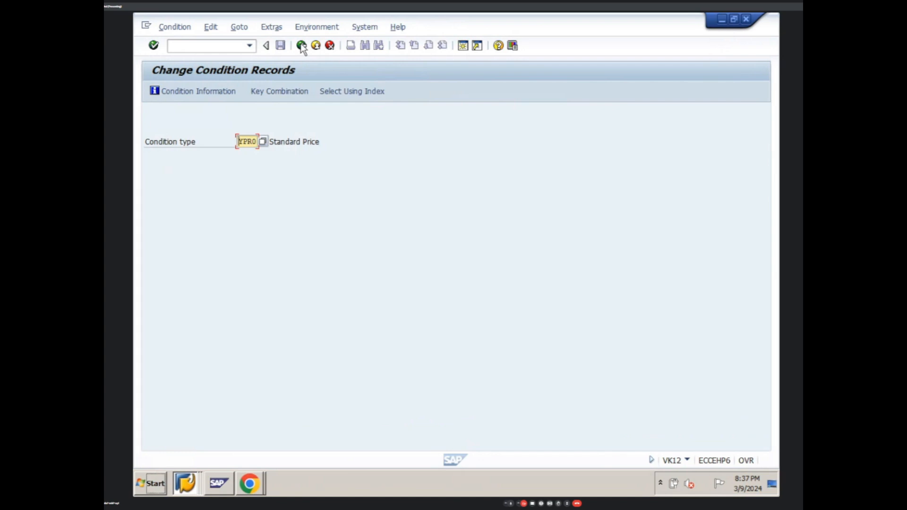
key("Return")
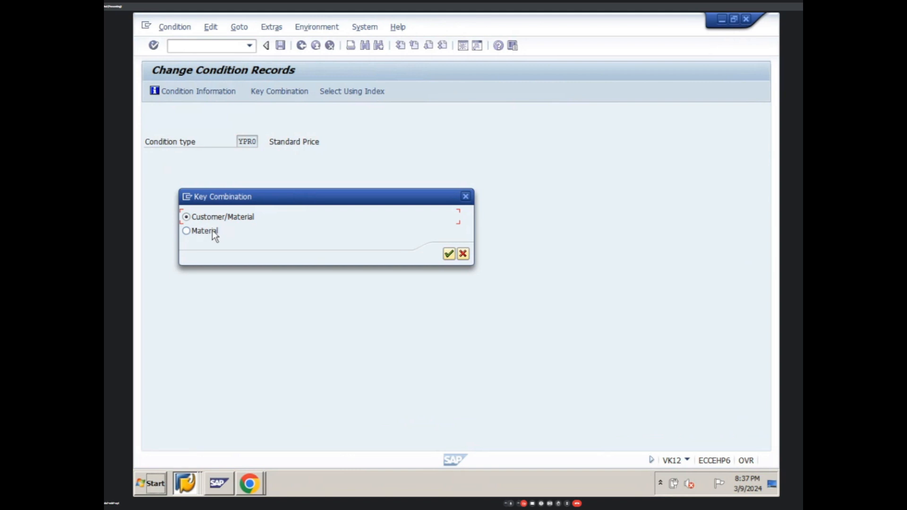
left_click(448, 254)
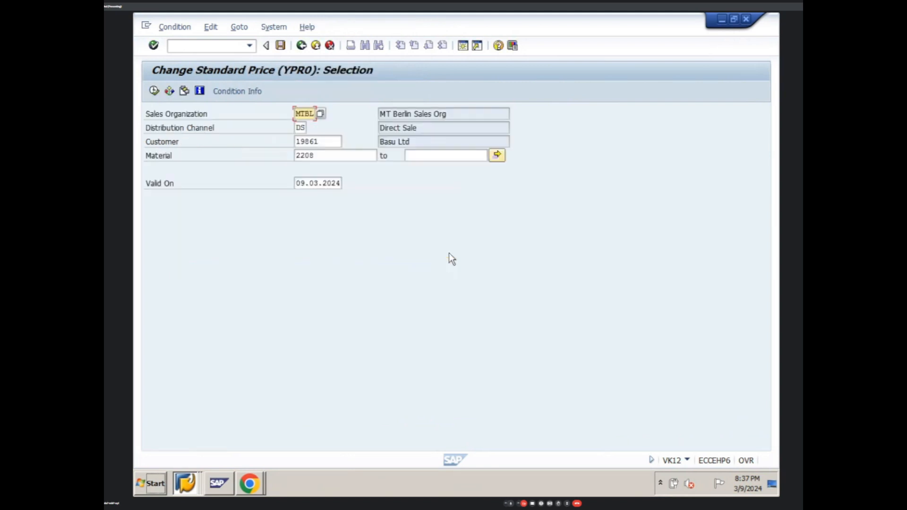
left_click(155, 91)
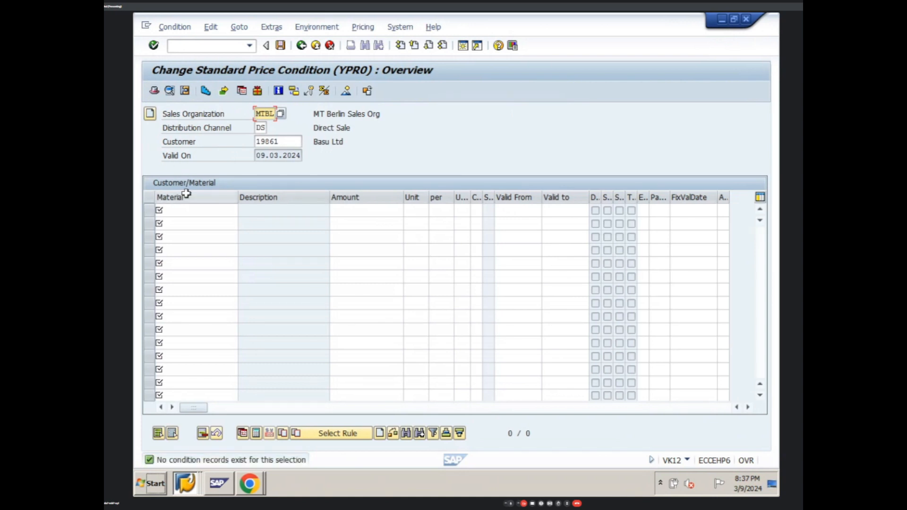
Open the Customer/Material YPR0 condition record of Jha Ltd. for material 2208.
left_click(303, 45)
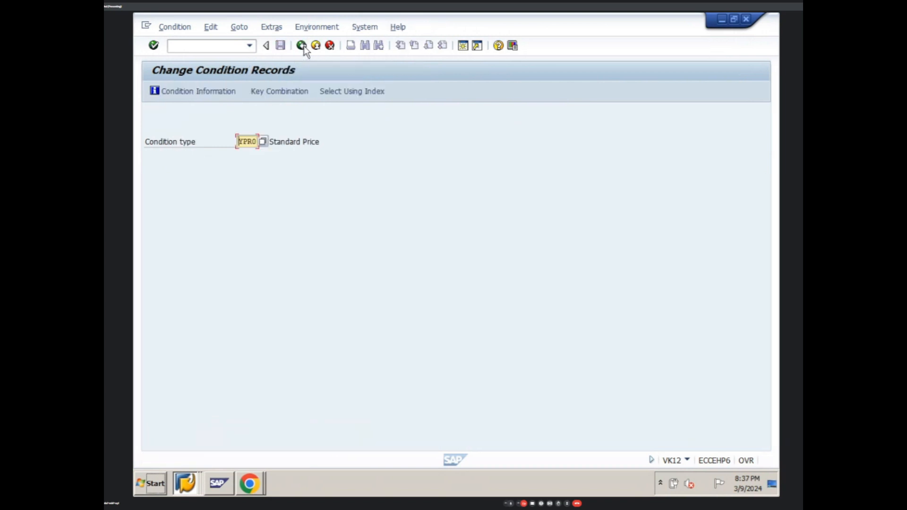
key("Return")
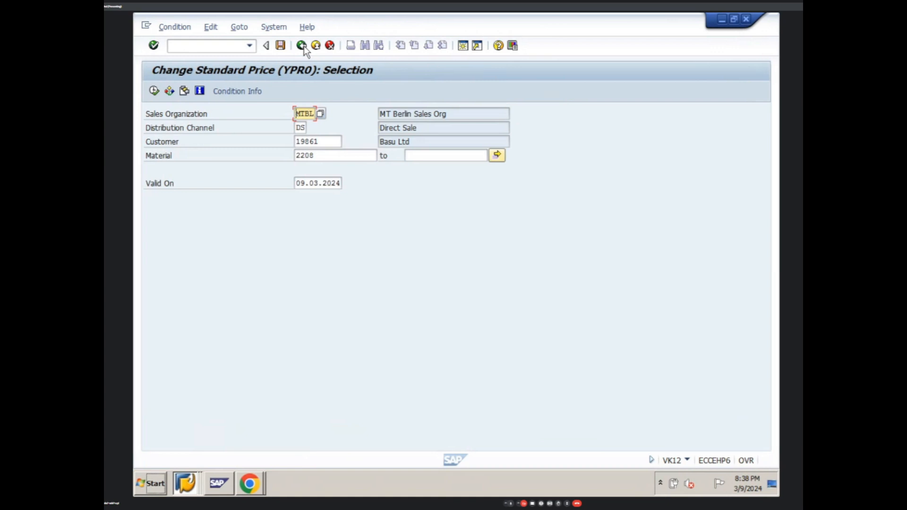
left_click(302, 45)
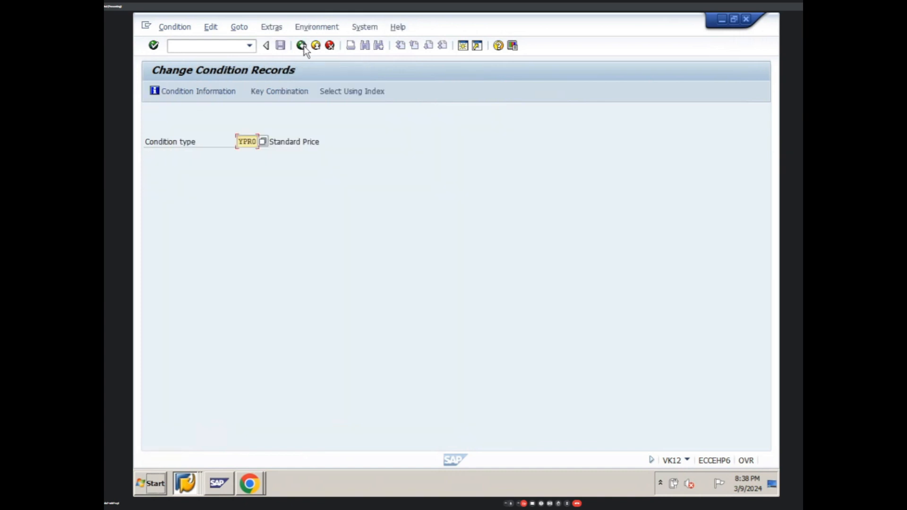
key("Return")
key("Return")
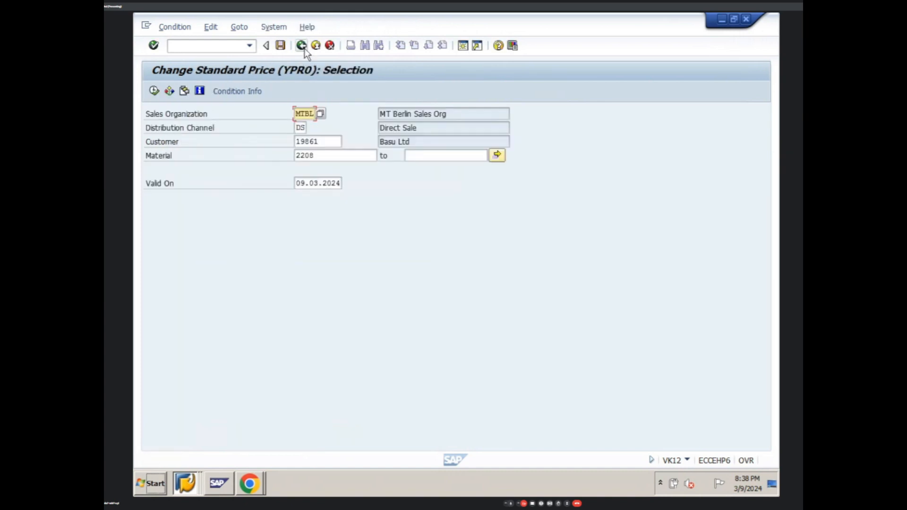
left_click(327, 141)
key("BackSpace")
key("BackSpace")
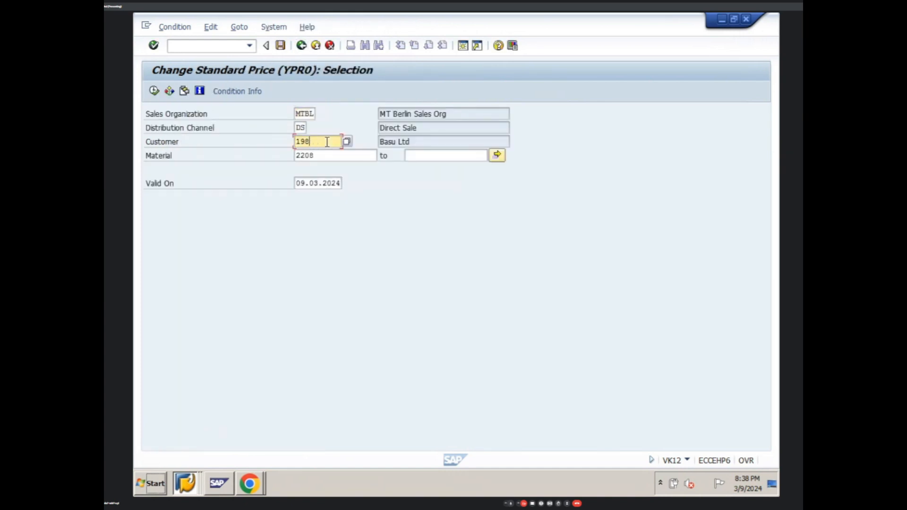
type("5")
left_click(154, 91)
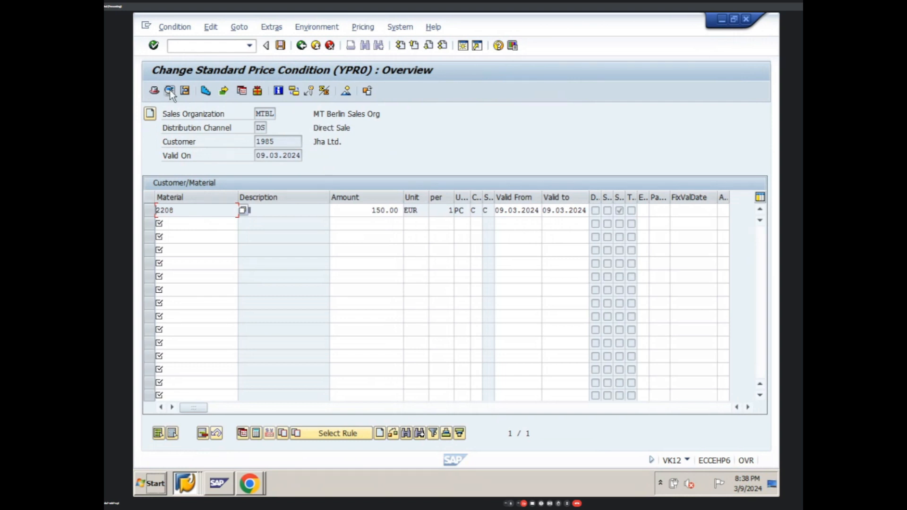
Try to save the Jha Ltd. record's details with lower limit 95 and upper limit 160, and open its scales.
left_click(152, 210)
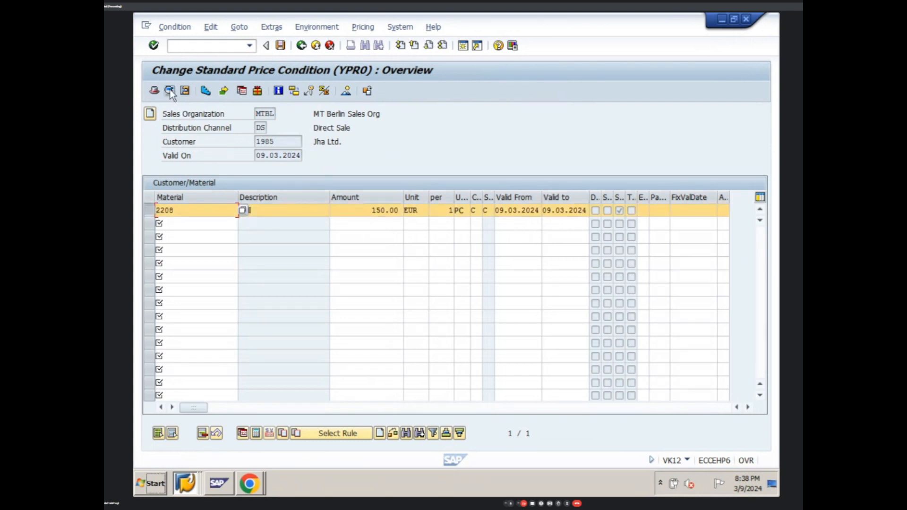
left_click(169, 91)
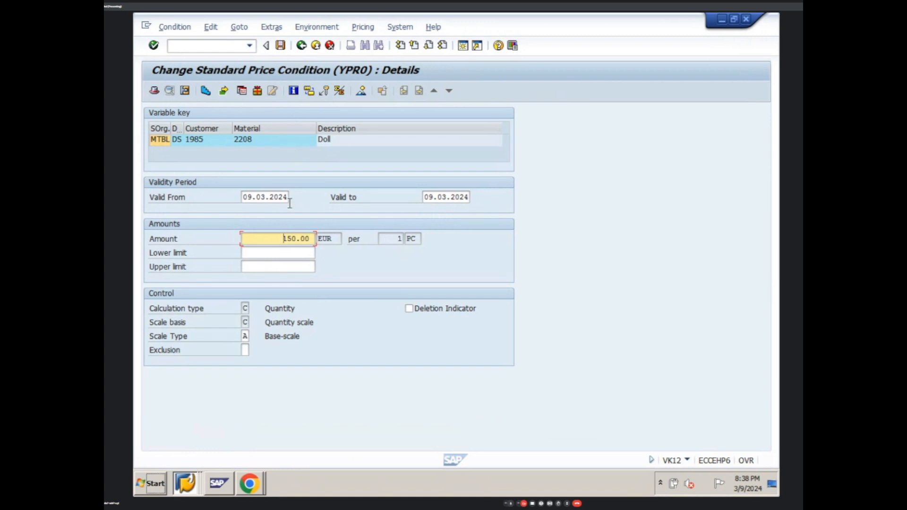
left_click(280, 254)
type("95")
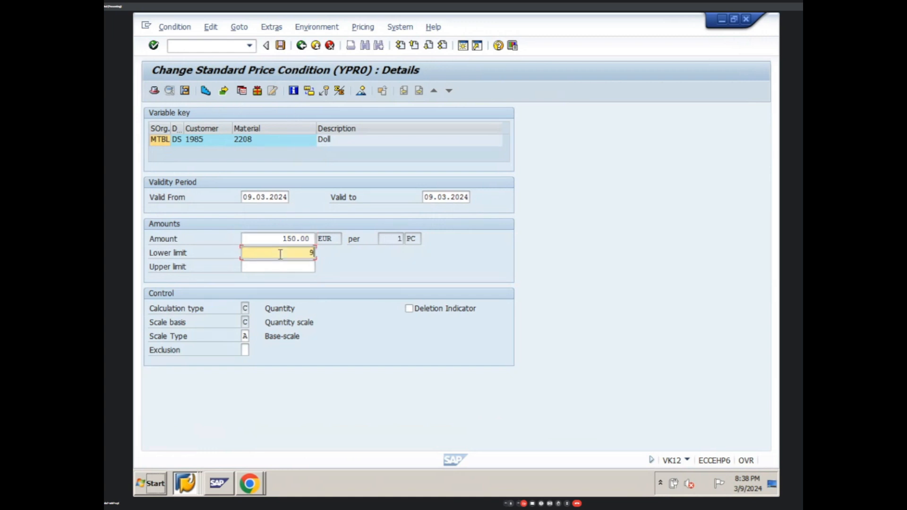
left_click(275, 266)
type("105")
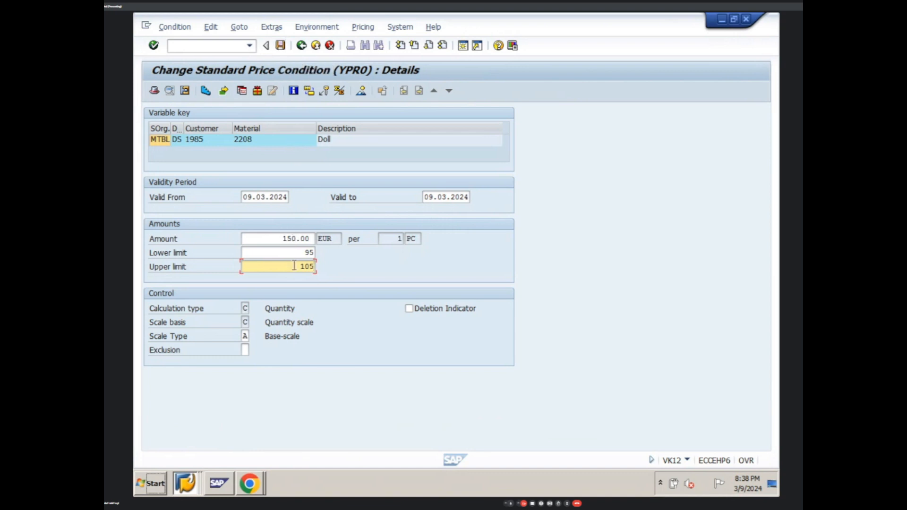
left_click_drag(295, 265, 334, 281)
type("1")
left_click(281, 46)
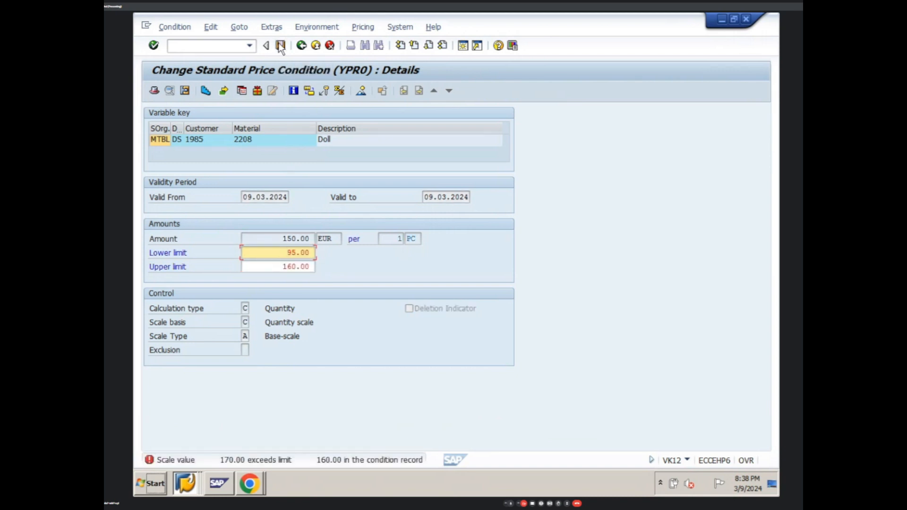
left_click(208, 94)
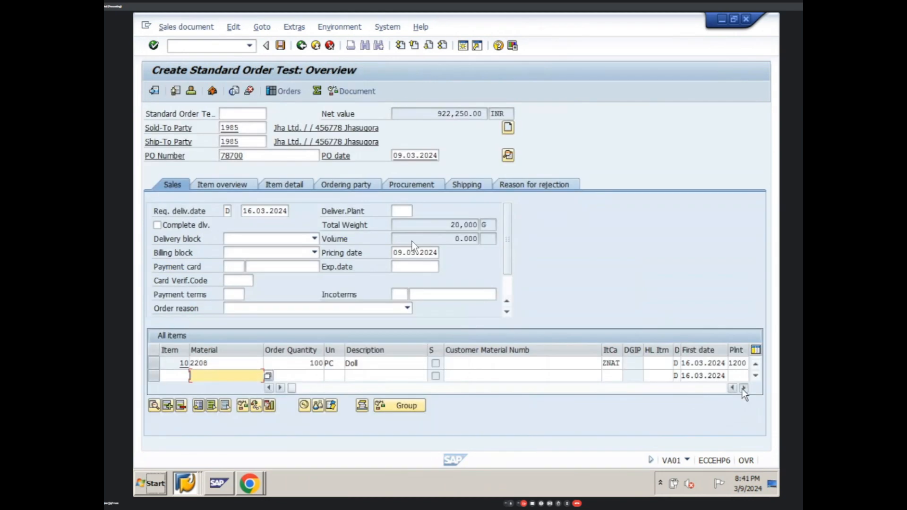
Check the YPR0 amount and order quantity of item 10 in the Jha Ltd. sales order.
left_click(744, 388)
left_click(744, 388)
left_click(744, 388)
left_click(744, 388)
left_click(743, 388)
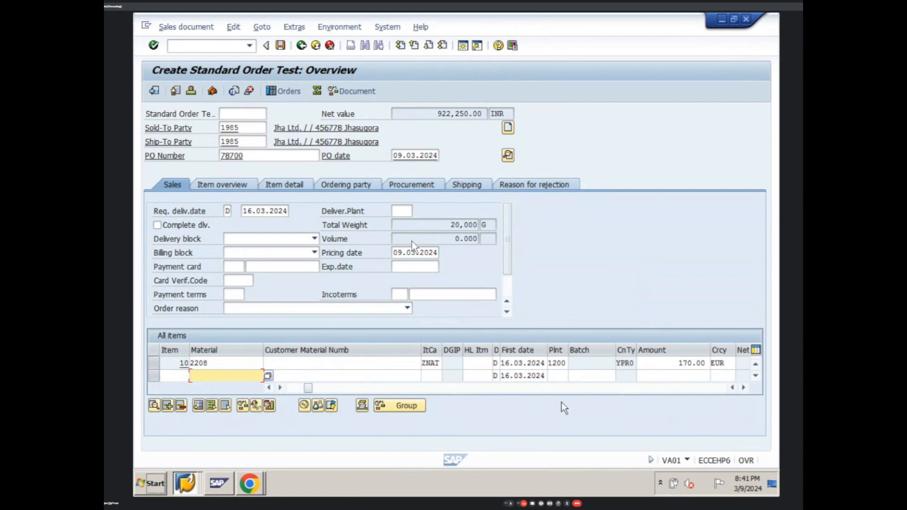
left_click(269, 388)
left_click(268, 388)
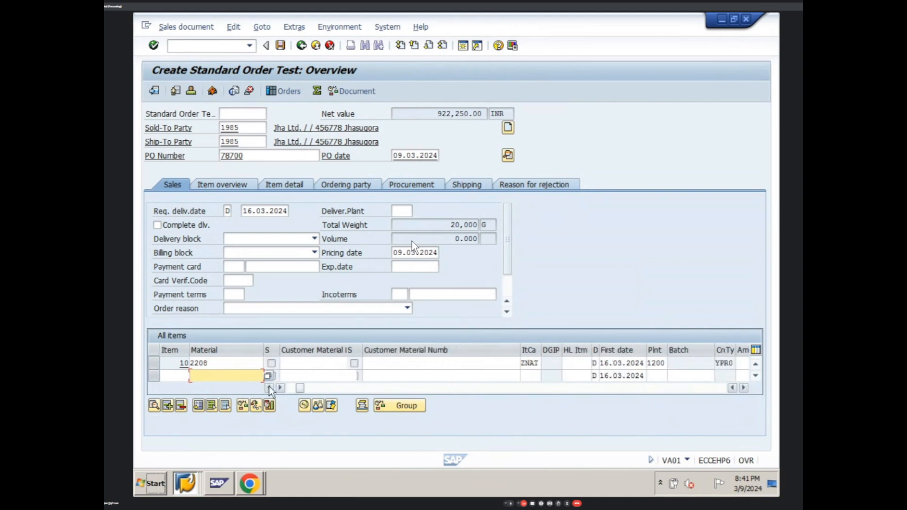
left_click(268, 388)
left_click(269, 388)
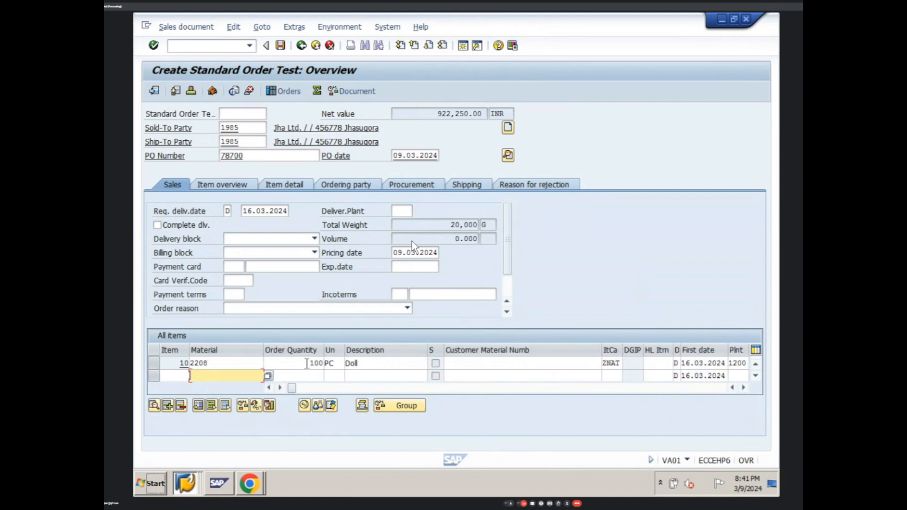
double_click(307, 363)
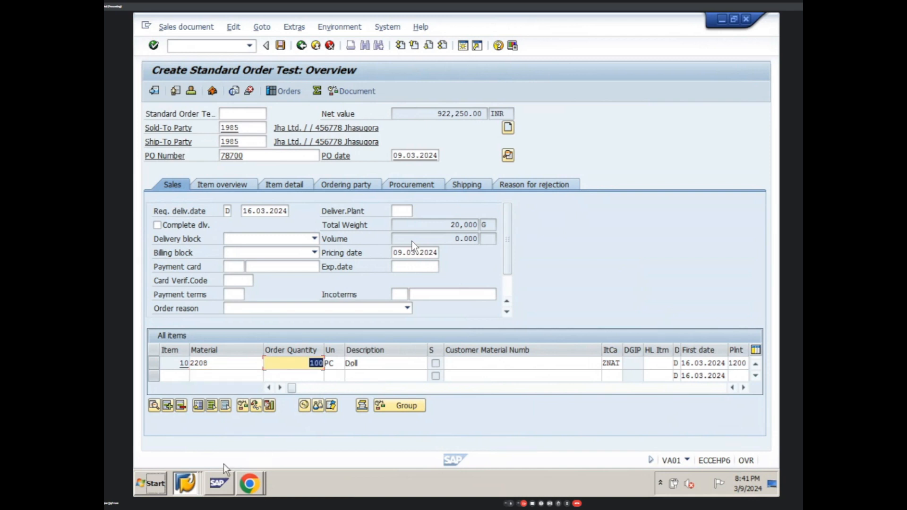
Set the YPR0 amount of item 10 to 400 EUR in the sales order.
left_click(744, 387)
left_click(744, 388)
left_click(743, 388)
left_click(744, 388)
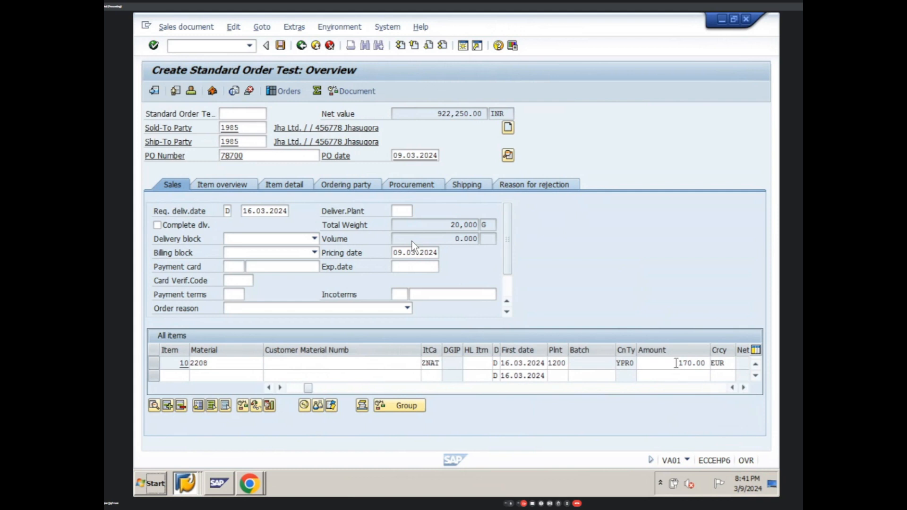
double_click(708, 363)
type("400")
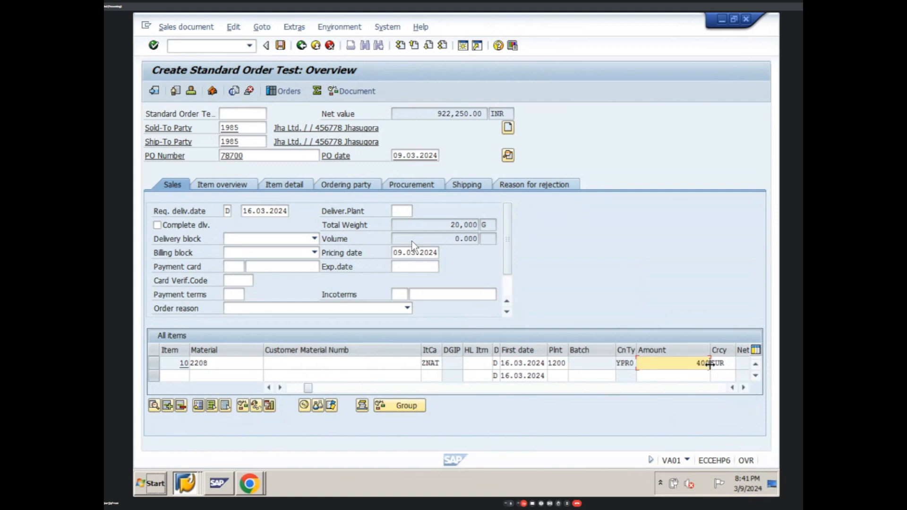
key("Return")
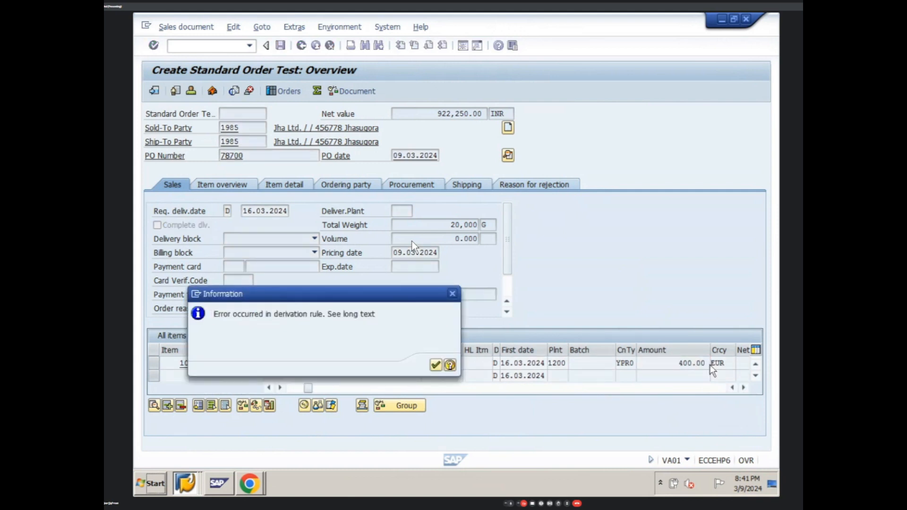
key("Return")
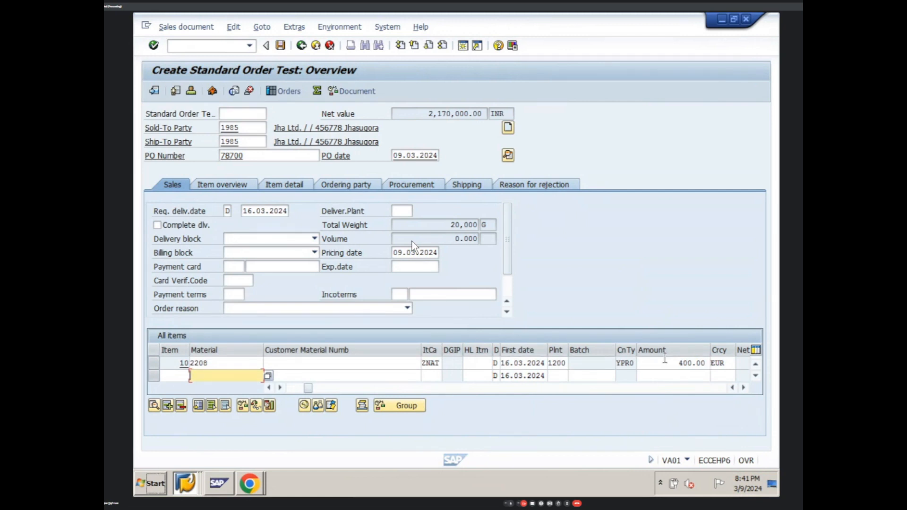
Try to set the YPR0 amount of item 10 to 501 EUR to test the upper limit.
left_click(680, 363)
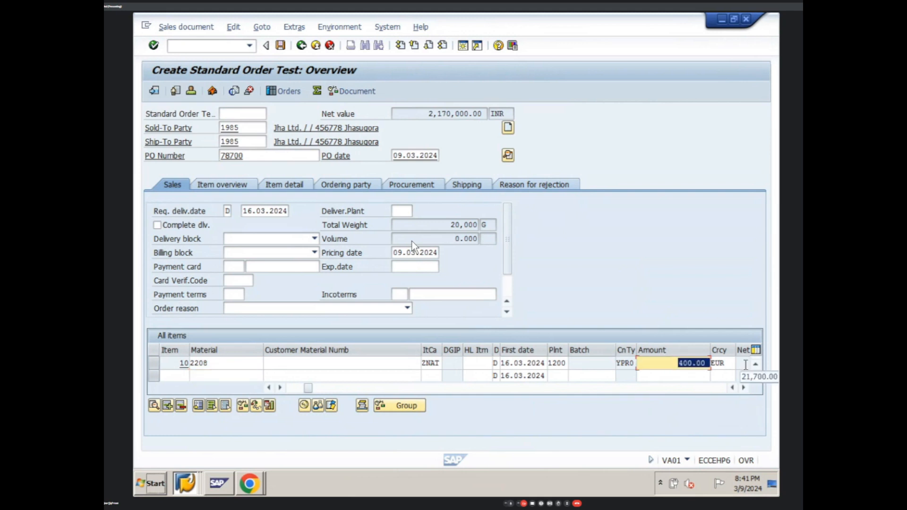
type("501")
key("Return")
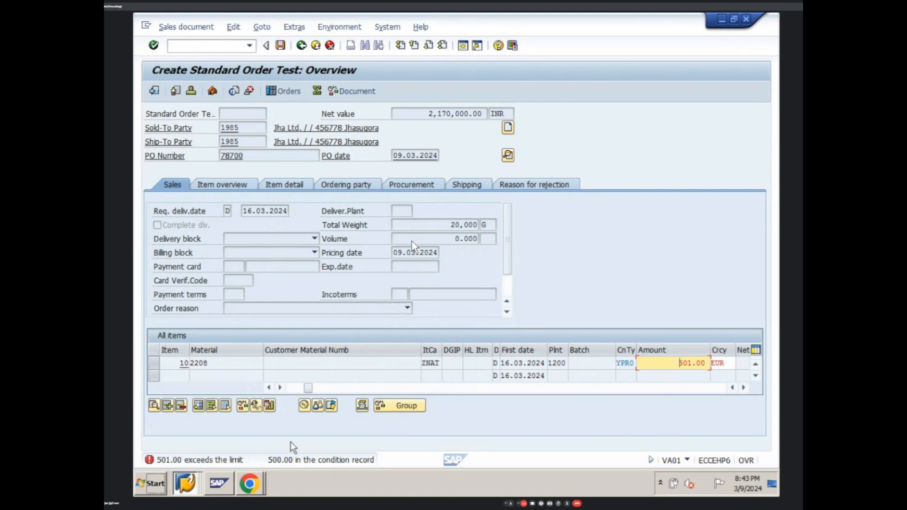
Switch to the session with the YPR0 price selection and exit the condition record transaction.
left_click(187, 483)
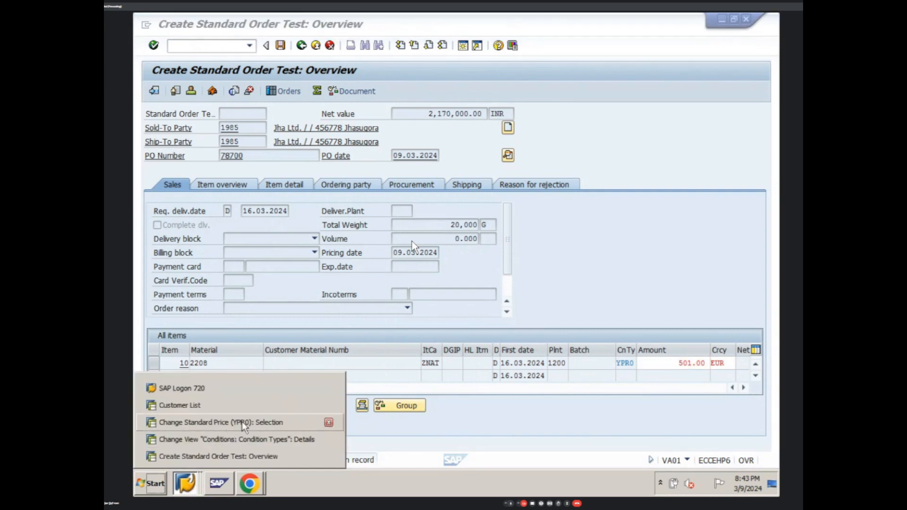
left_click(242, 421)
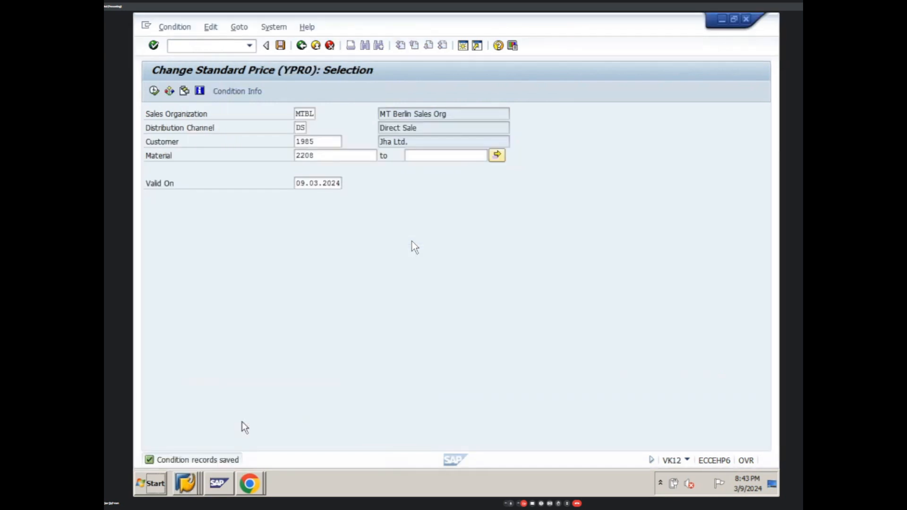
left_click(301, 45)
left_click(301, 46)
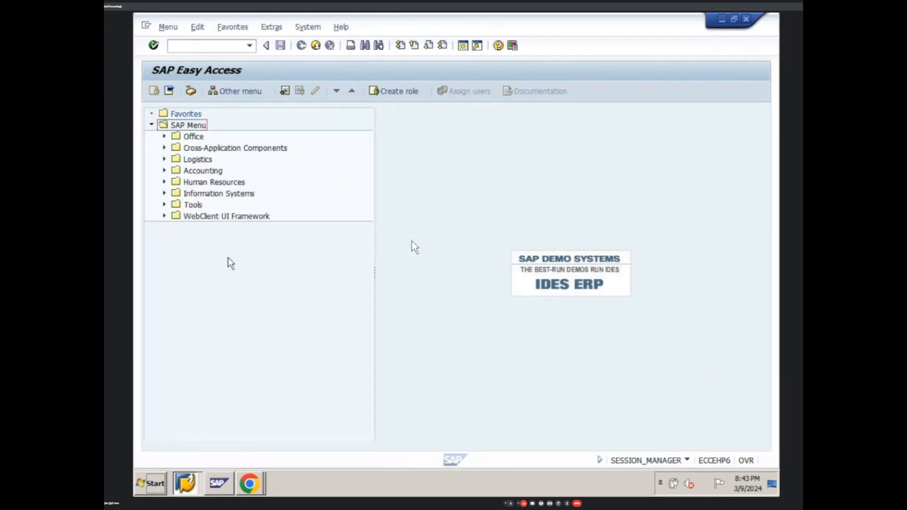
Examine the manual change, master data and scale settings of condition type YPR0 in its own session.
left_click(196, 489)
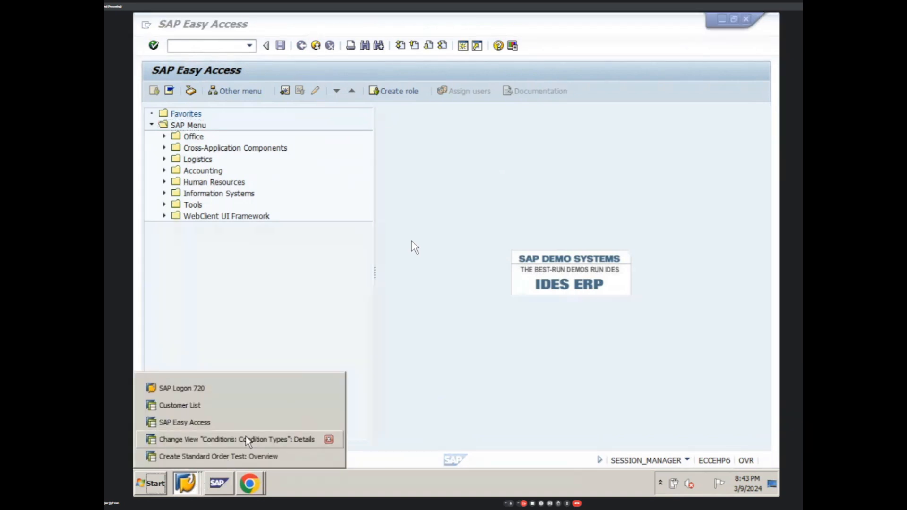
left_click(246, 439)
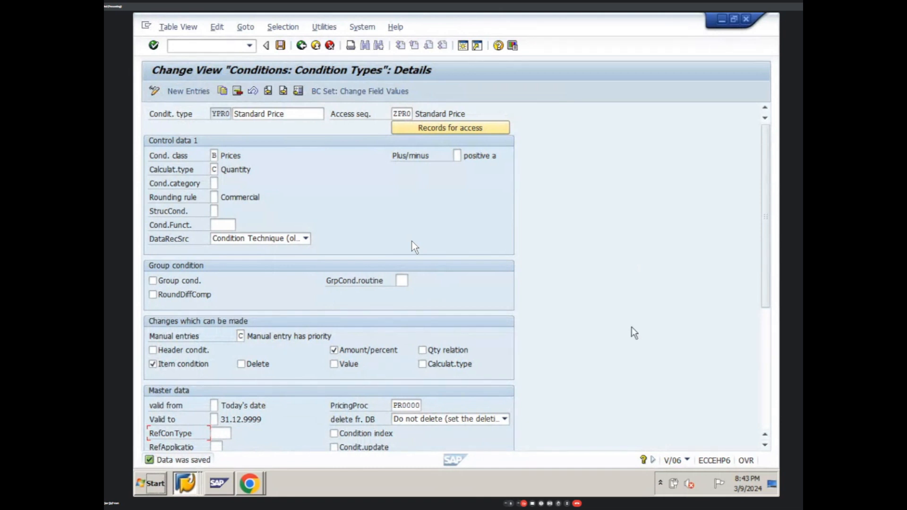
left_click(765, 447)
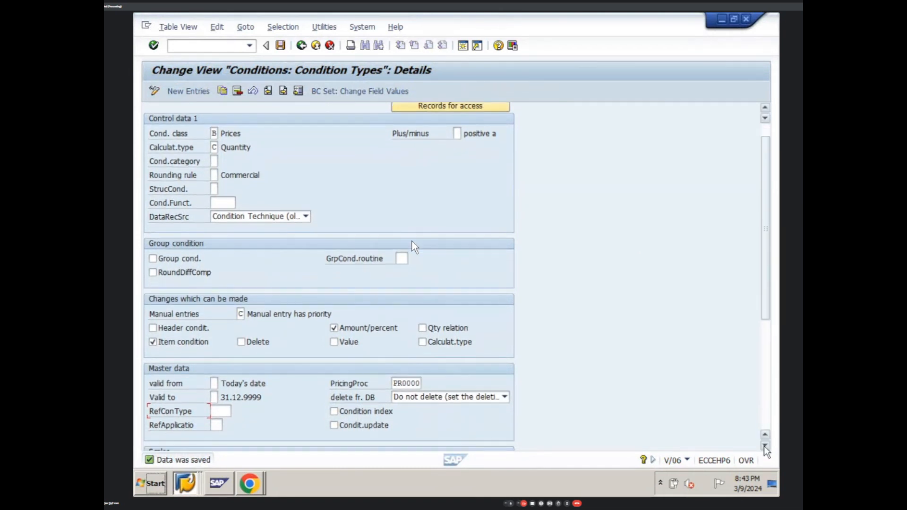
left_click(765, 447)
left_click(766, 447)
left_click(765, 447)
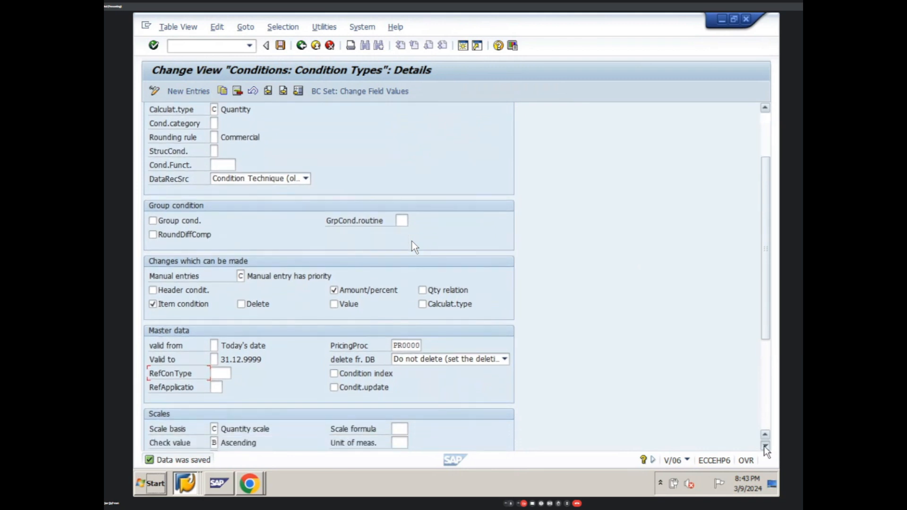
left_click(765, 447)
left_click(766, 446)
left_click(766, 446)
left_click(765, 446)
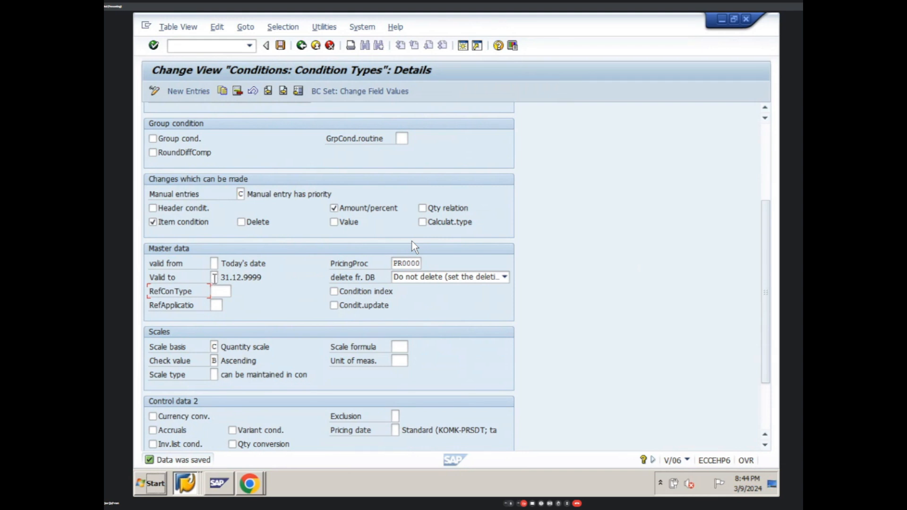
Set the proposed valid-to date of condition type YPR0 to 0 (Today's date) and save.
left_click(215, 278)
left_click(225, 277)
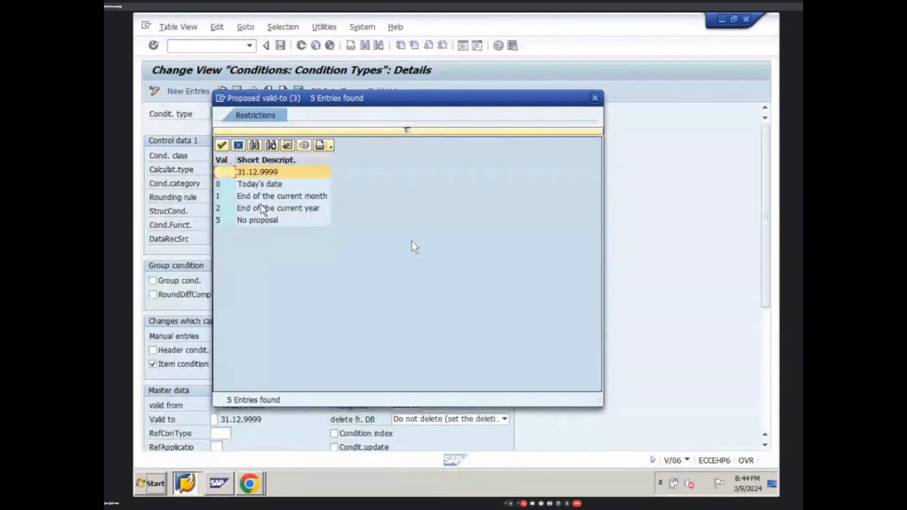
double_click(262, 184)
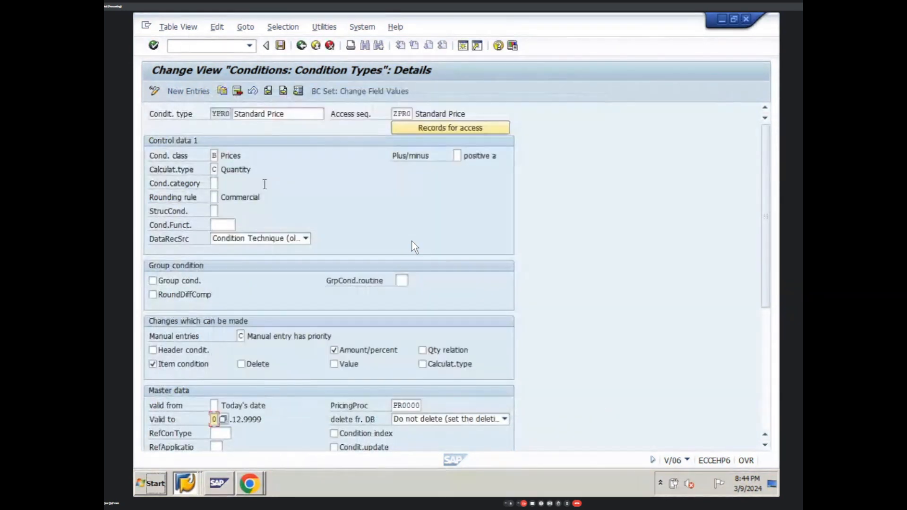
key("Return")
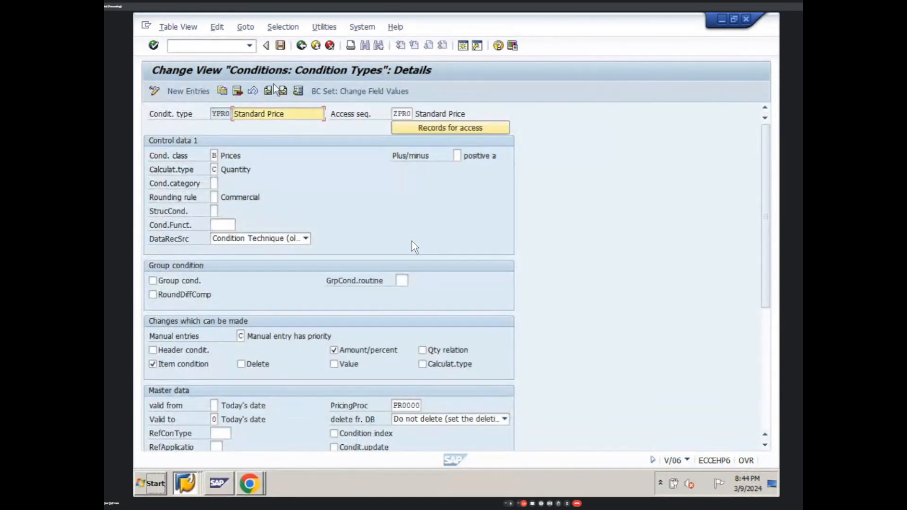
left_click(280, 46)
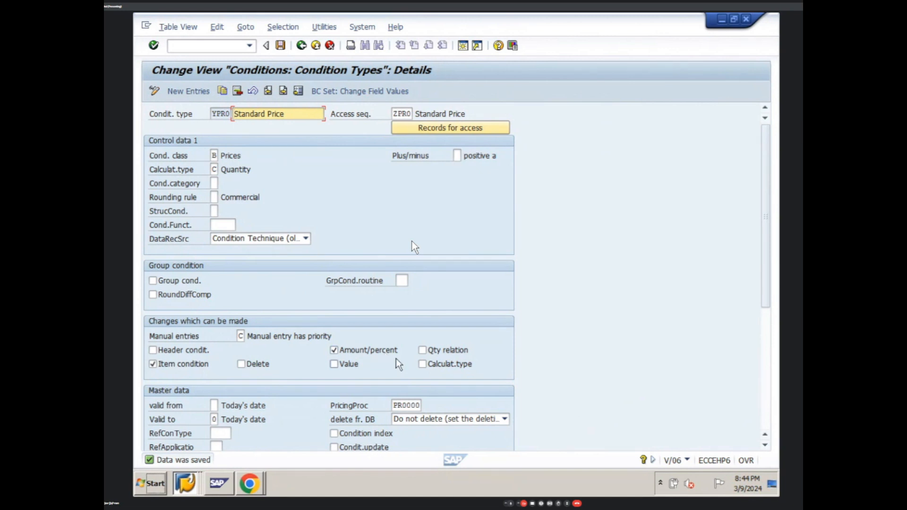
Set the proposed valid-from date of condition type YPR0 to 2 (First day of month) and save.
left_click(765, 448)
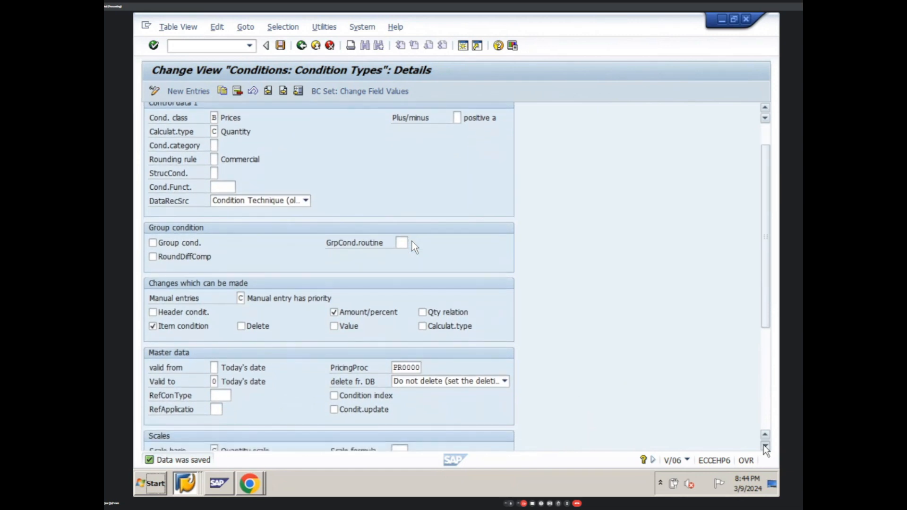
left_click(765, 446)
left_click(764, 446)
left_click(764, 446)
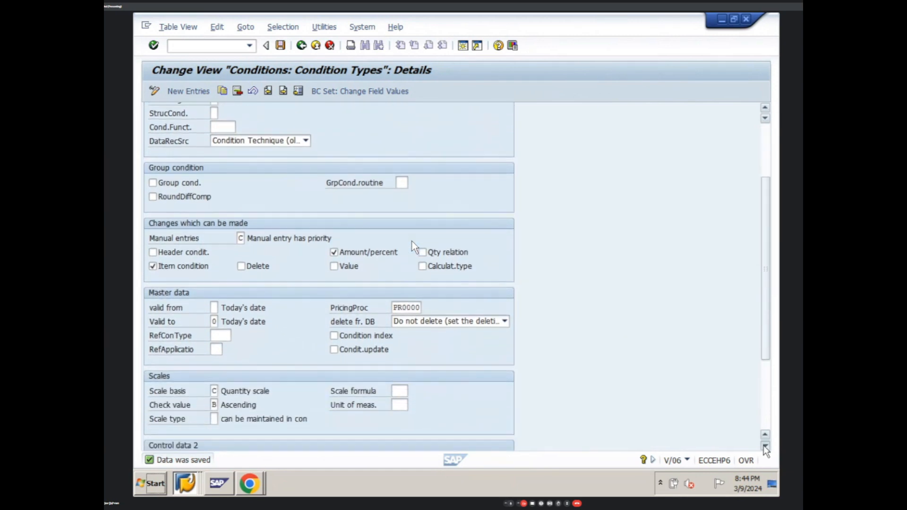
left_click(765, 447)
left_click(765, 447)
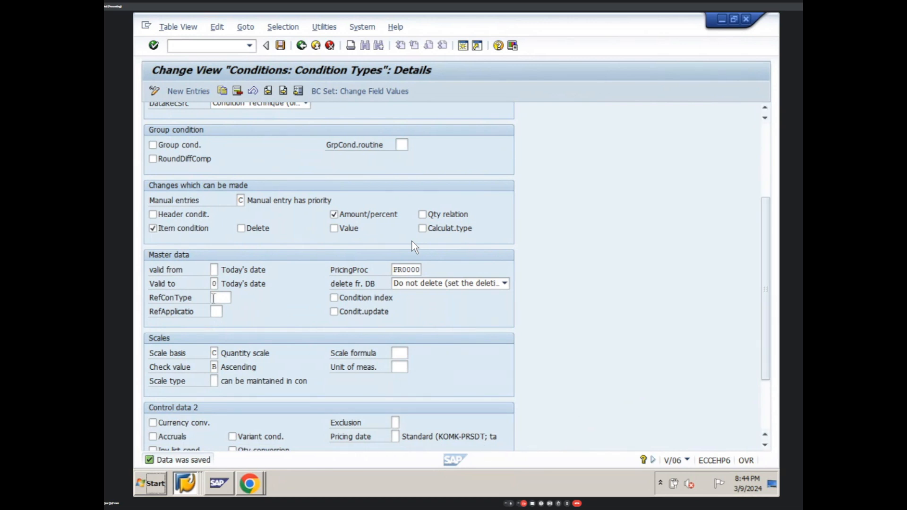
left_click(214, 270)
left_click(223, 270)
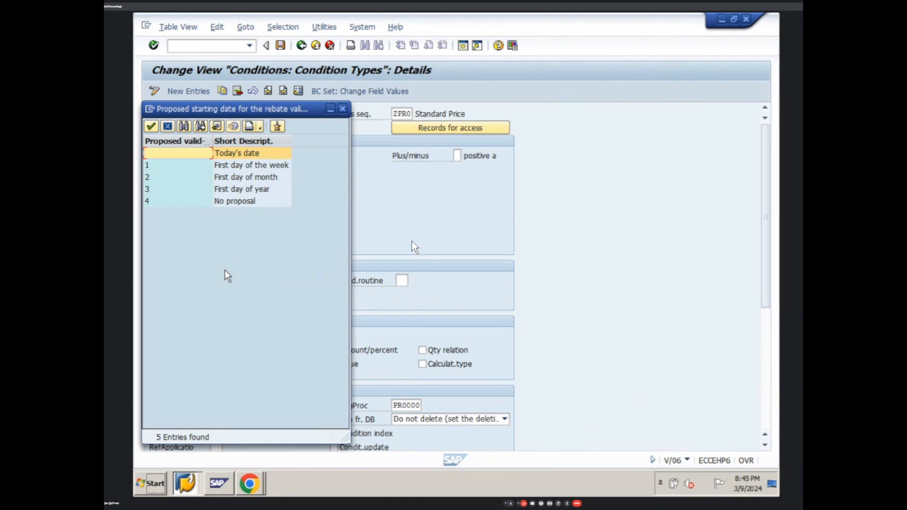
double_click(248, 177)
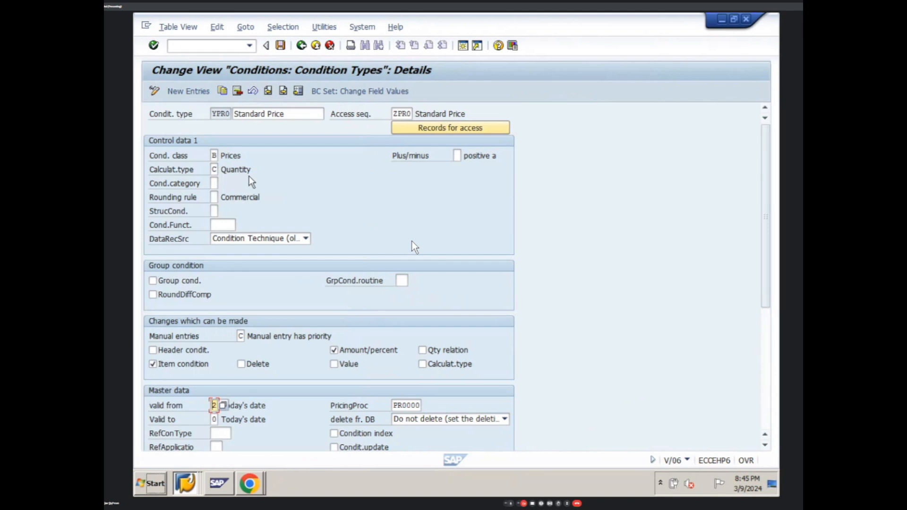
key("Return")
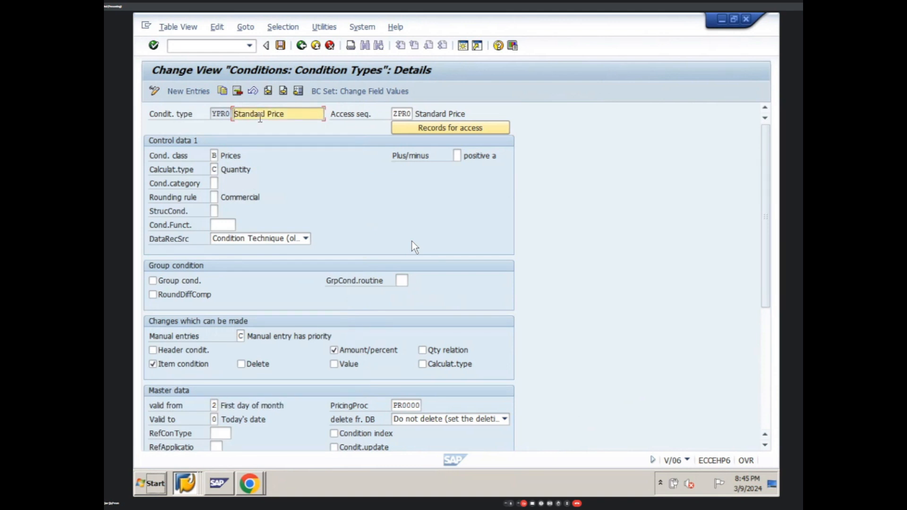
left_click(281, 46)
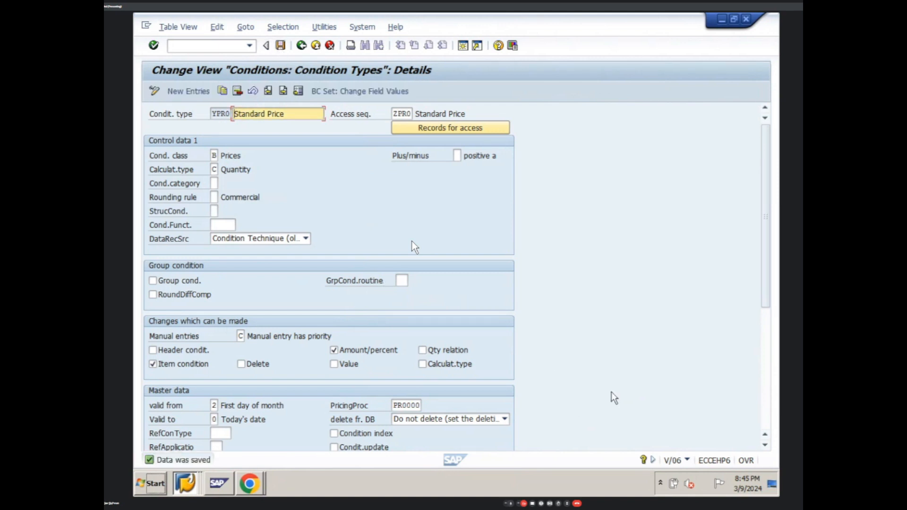
Examine the scale and control data 2 settings of YPR0 and the available condition exclusion indicators.
left_click(765, 448)
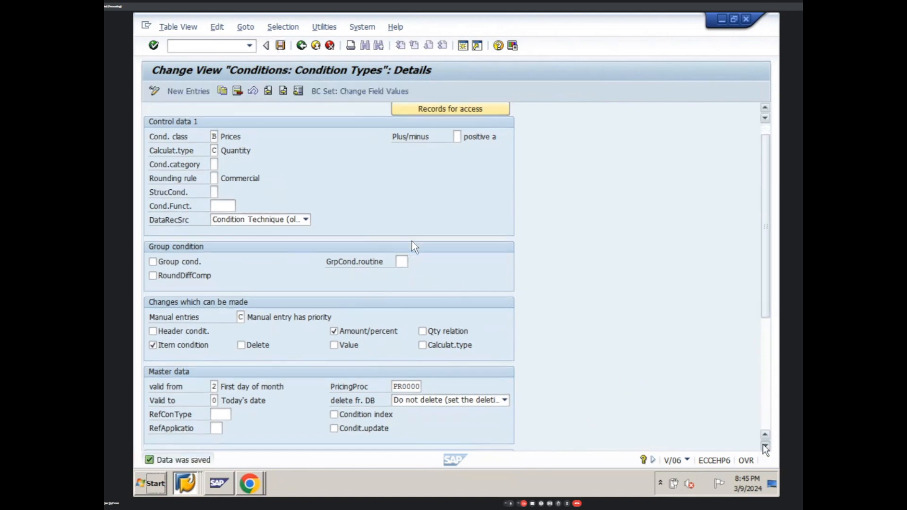
left_click(765, 447)
left_click(765, 447)
left_click(765, 447)
left_click(766, 448)
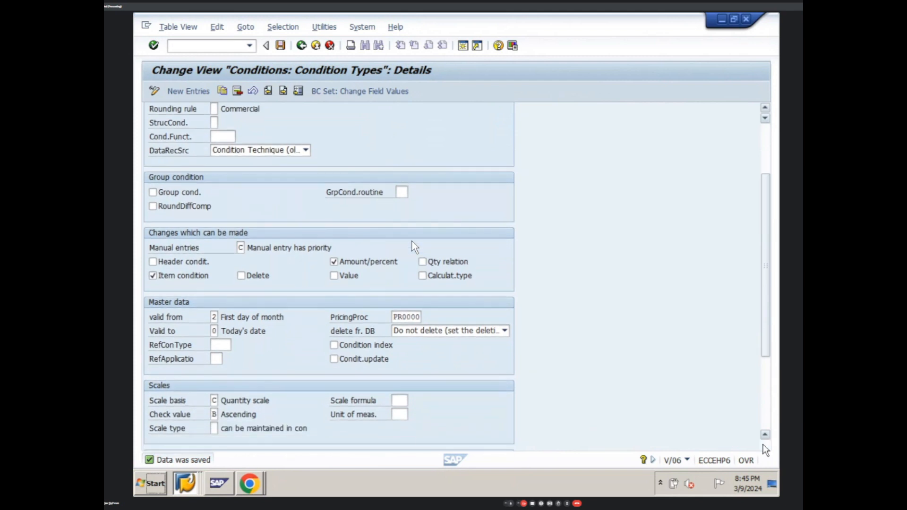
left_click(765, 447)
left_click(765, 447)
left_click(765, 448)
left_click(765, 447)
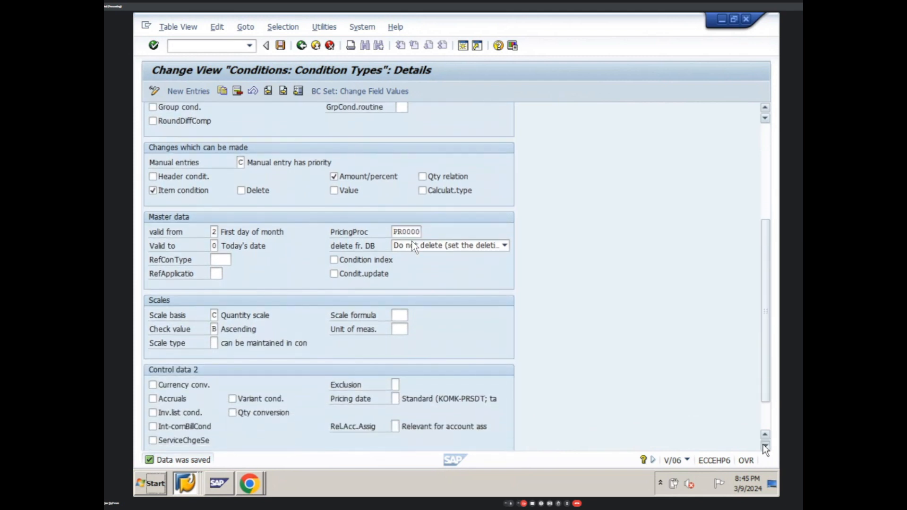
left_click(765, 447)
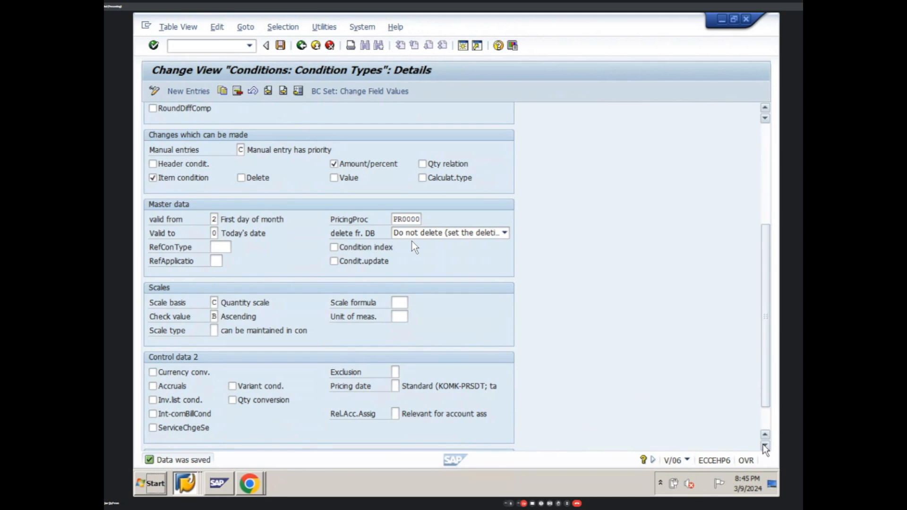
left_click(764, 447)
left_click(765, 446)
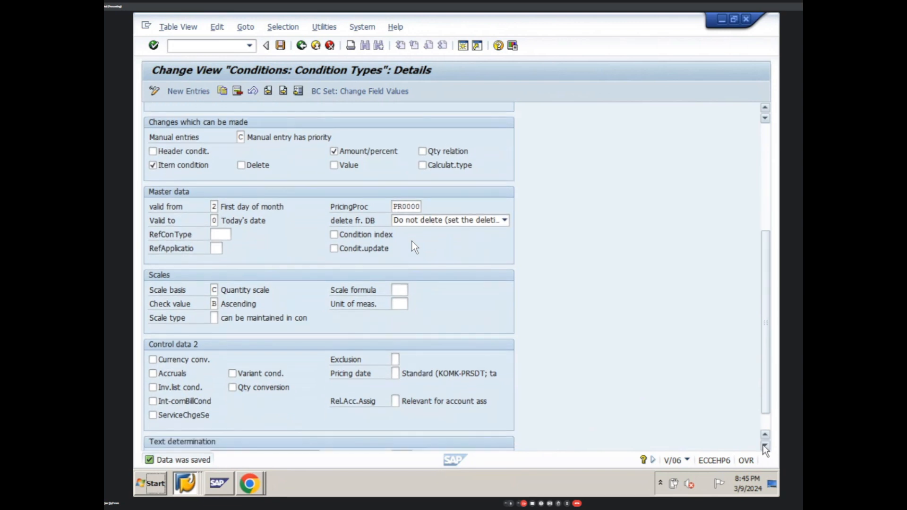
left_click(764, 446)
left_click(764, 446)
left_click(765, 448)
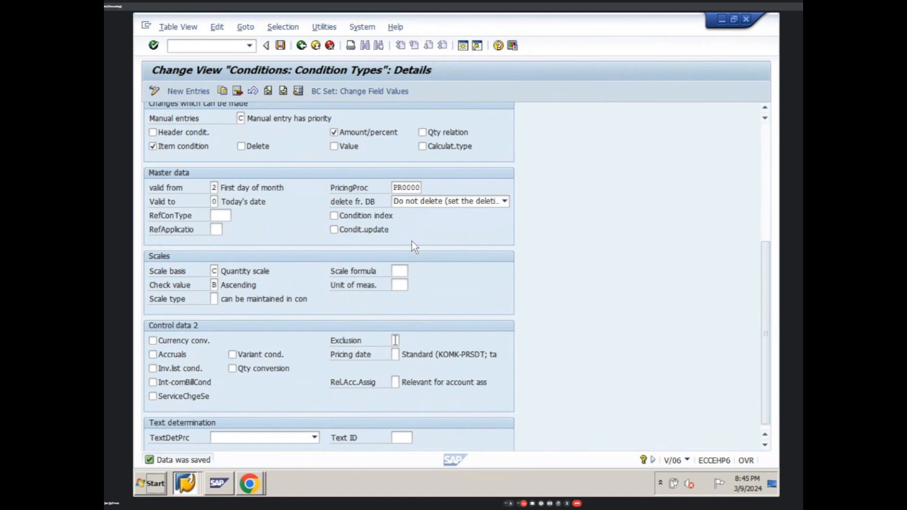
left_click(395, 340)
key("F4")
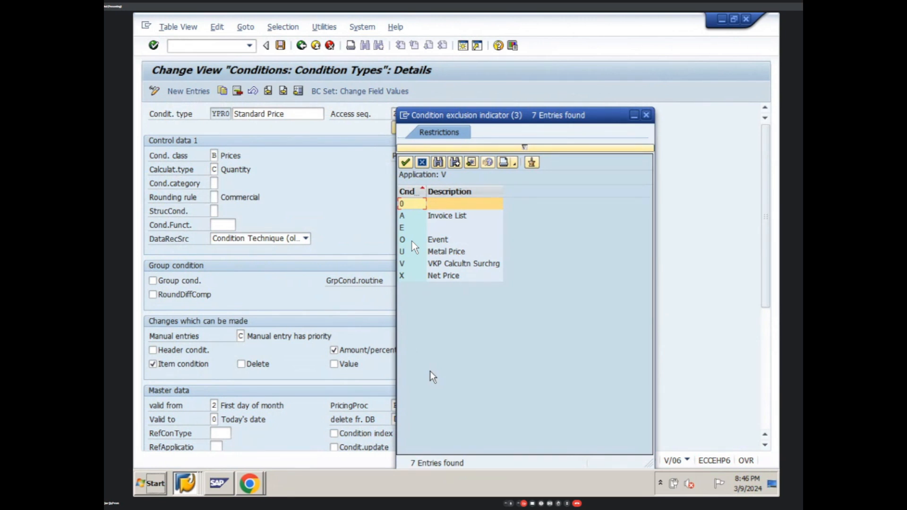
left_click(646, 114)
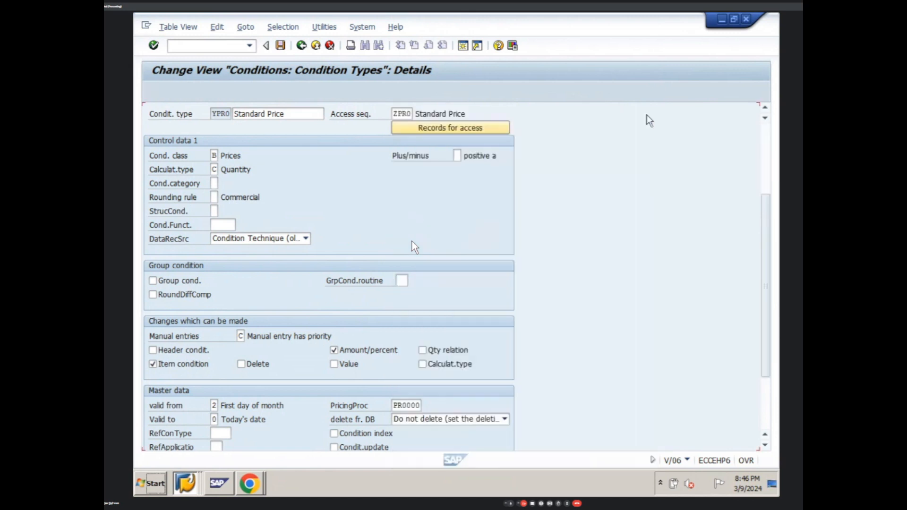
Review the remaining control data 2 and text determination settings of condition type YPR0.
left_click(765, 445)
left_click(765, 445)
left_click(765, 444)
left_click(765, 444)
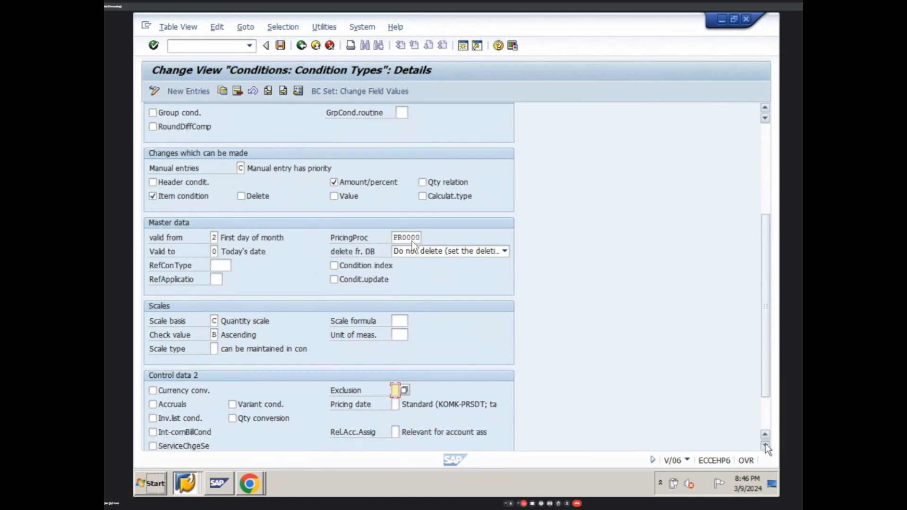
left_click(765, 444)
left_click(765, 445)
left_click(765, 444)
left_click(765, 445)
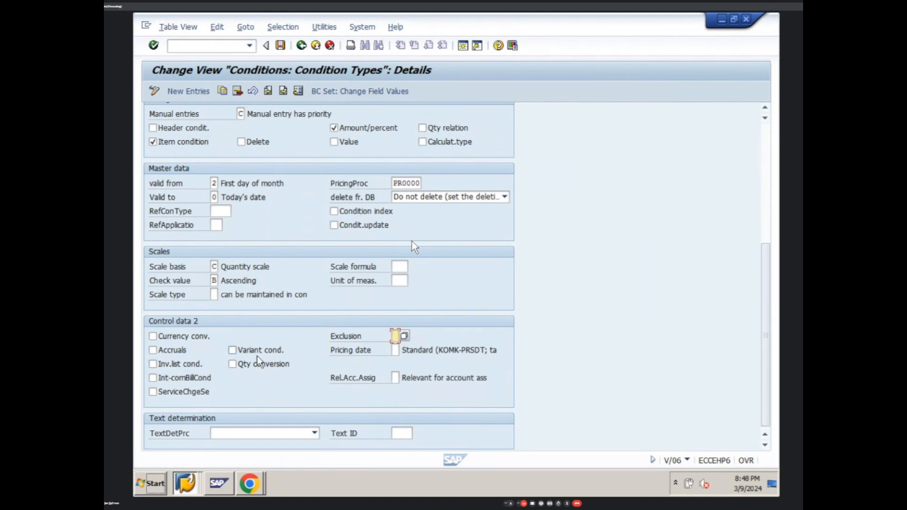
left_click(220, 360)
Switch to the SAP Easy Access session and start VK12 for condition type YPR0 with the Customer/Material key combination.
left_click(187, 483)
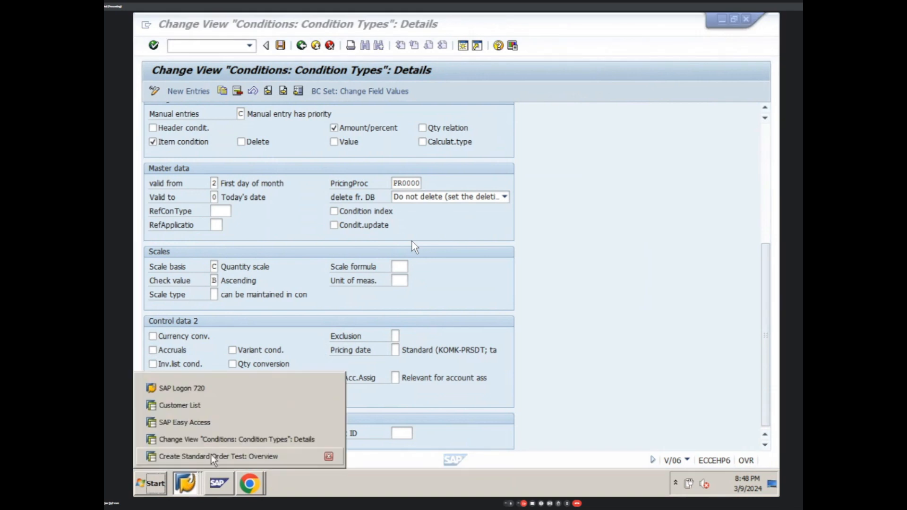
left_click(220, 441)
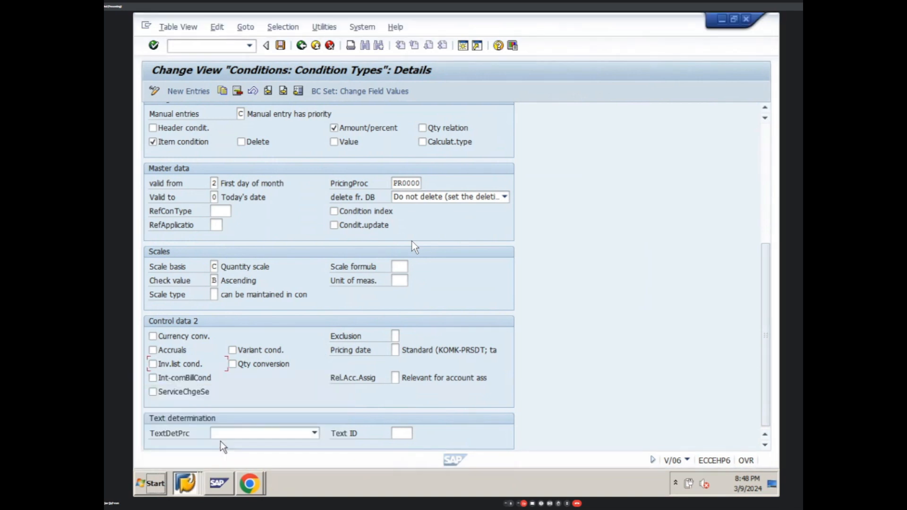
left_click(183, 491)
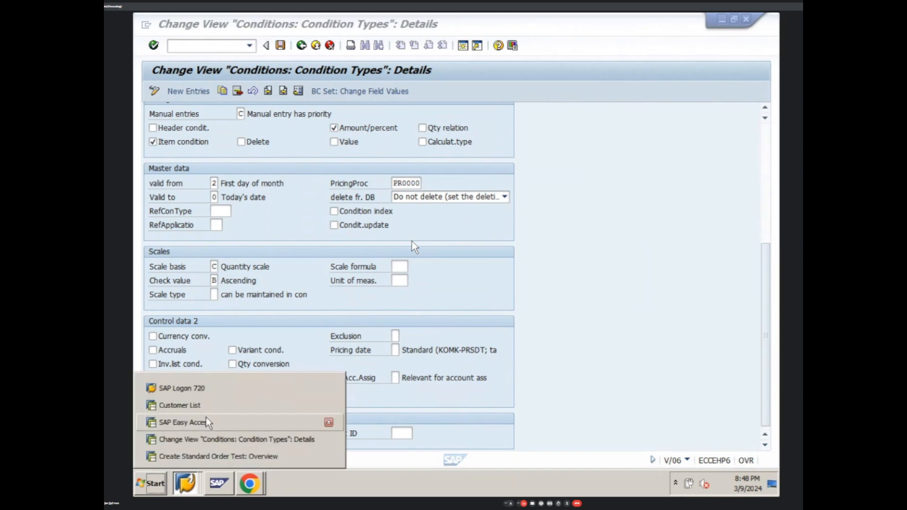
left_click(207, 418)
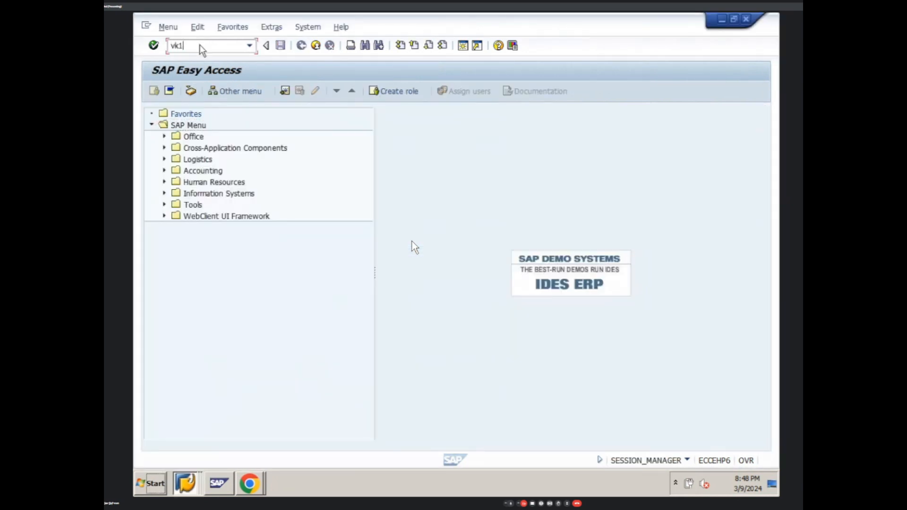
key("Return")
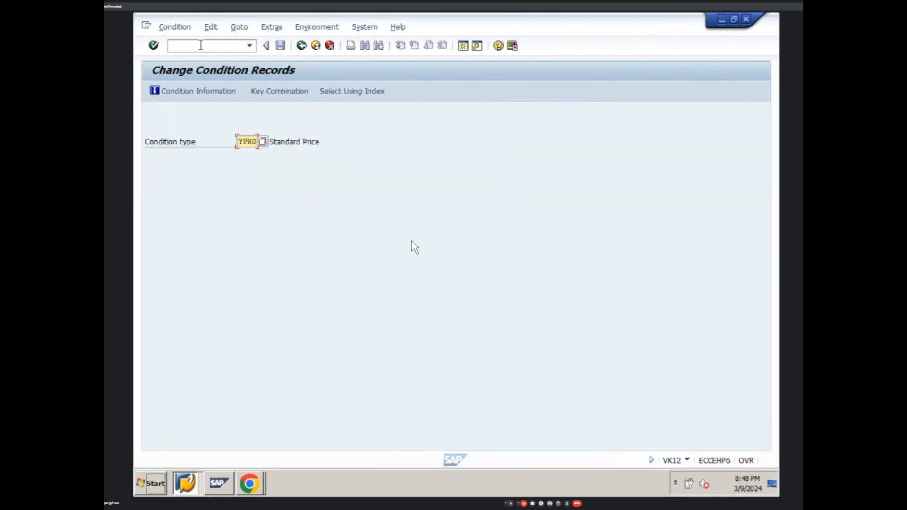
key("Return")
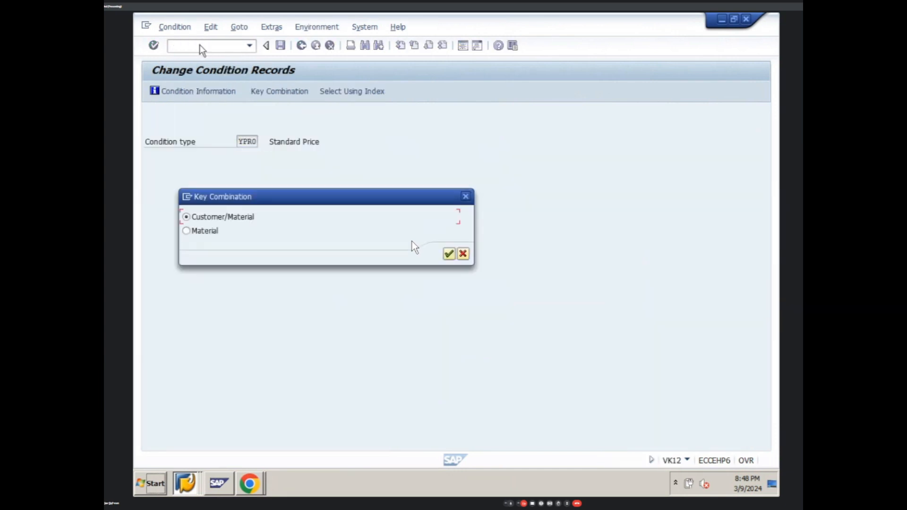
left_click(449, 254)
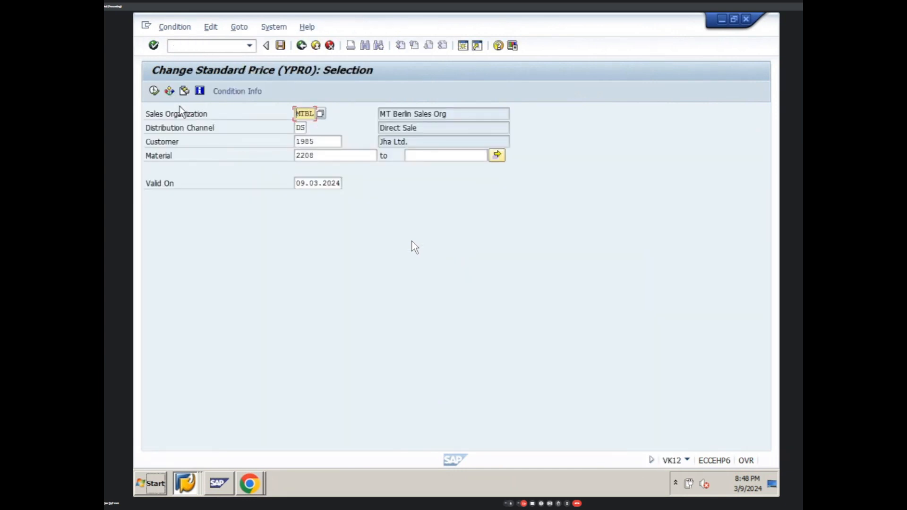
Display the YPR0 customer/material price records and open the additional sales data for material 2208.
left_click(154, 91)
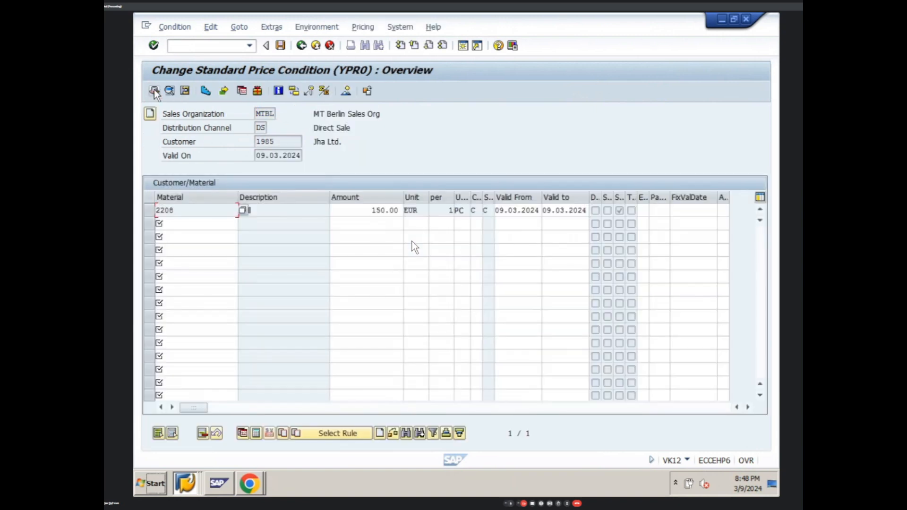
left_click(149, 210)
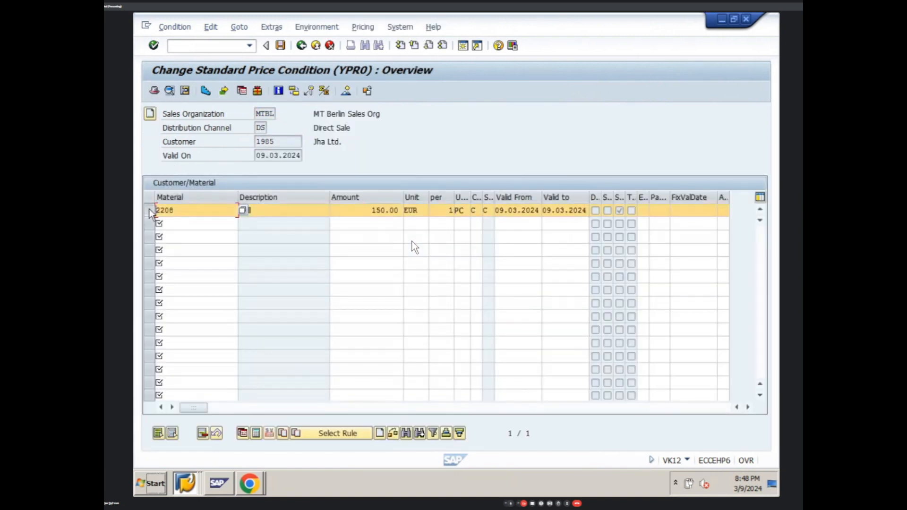
left_click(184, 89)
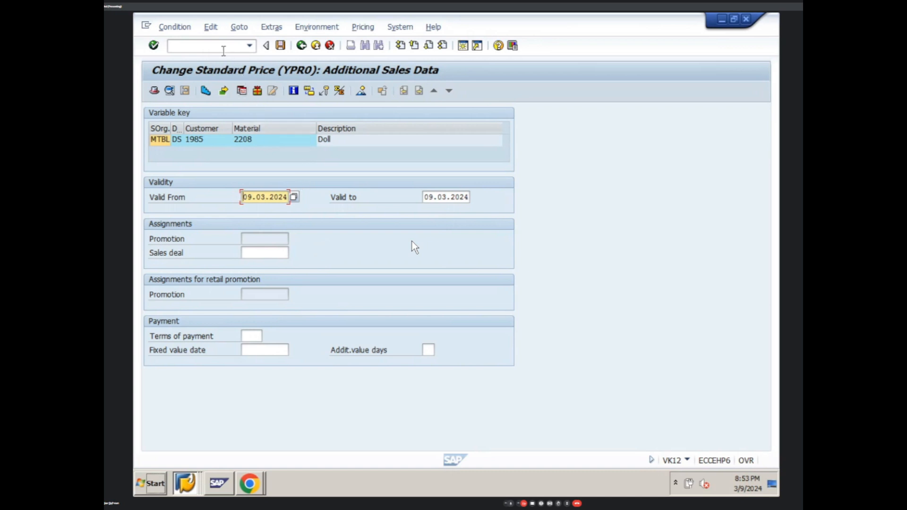
Switch to the session with the YPR0 condition type details and activate the condition update option.
left_click(194, 480)
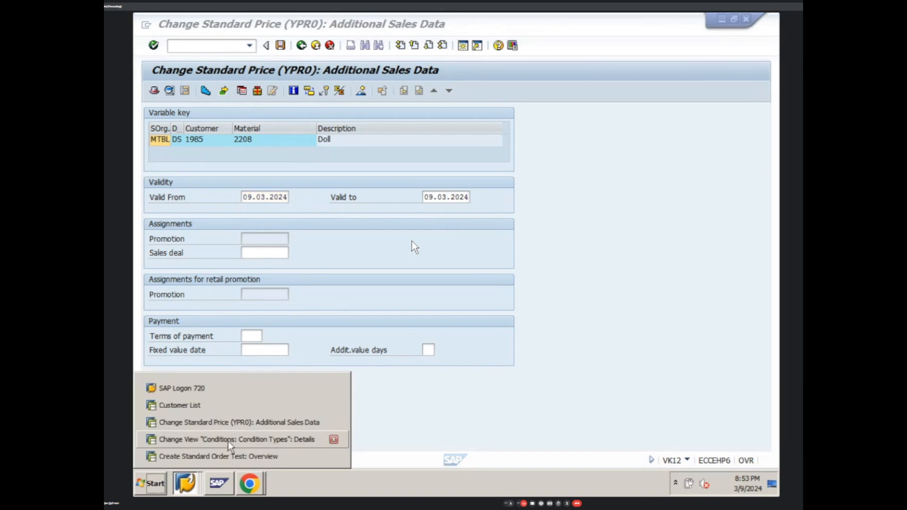
left_click(242, 427)
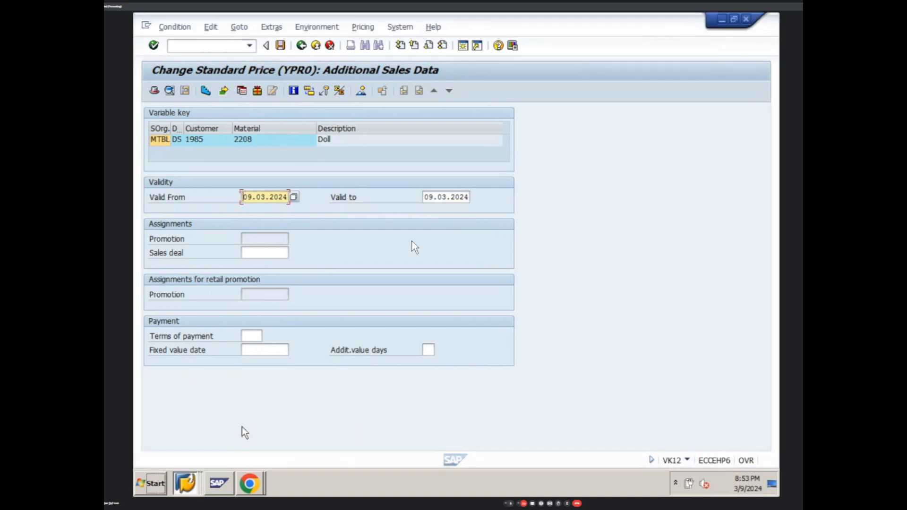
left_click(185, 482)
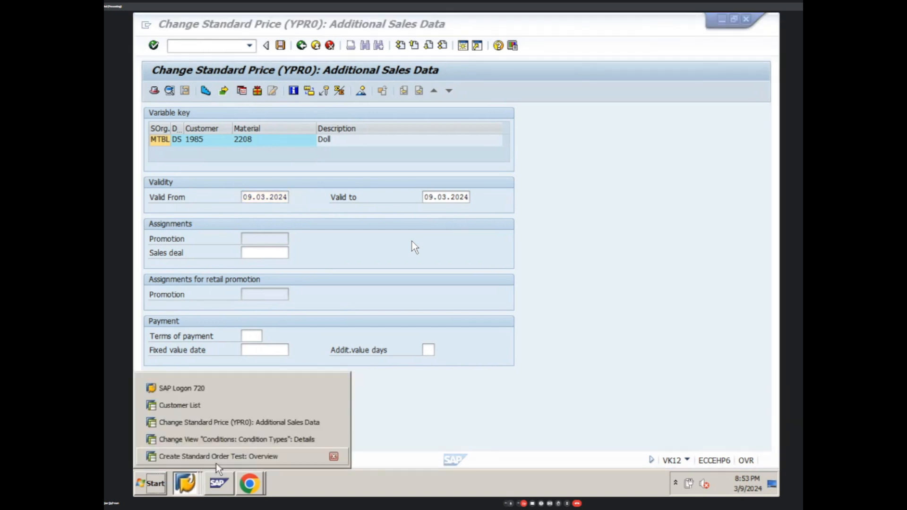
left_click(242, 439)
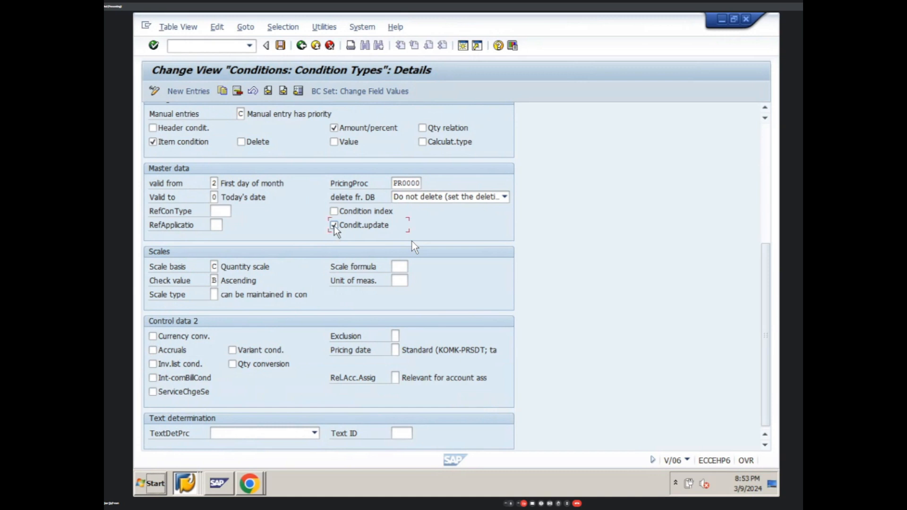
Save the YPR0 condition type changes and exit the open price record in the additional sales data session to SAP Easy Access.
left_click(280, 45)
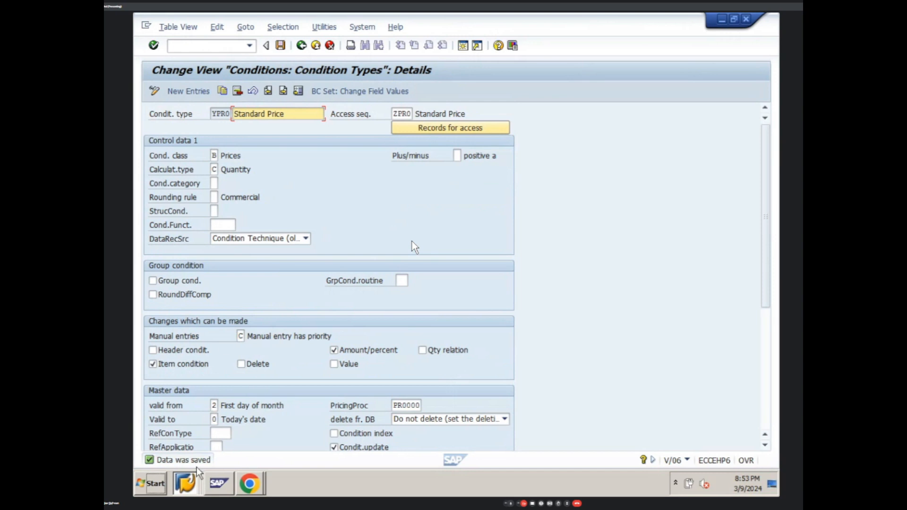
left_click(191, 483)
left_click(251, 423)
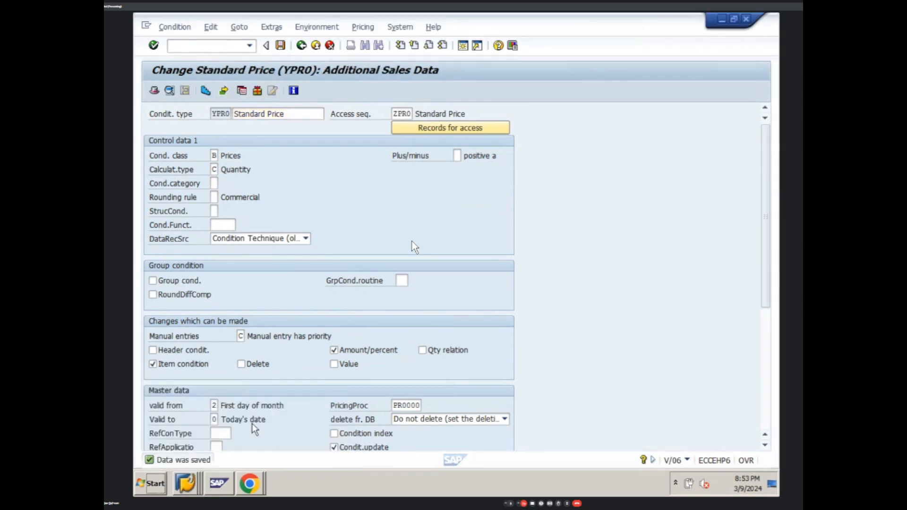
left_click(301, 45)
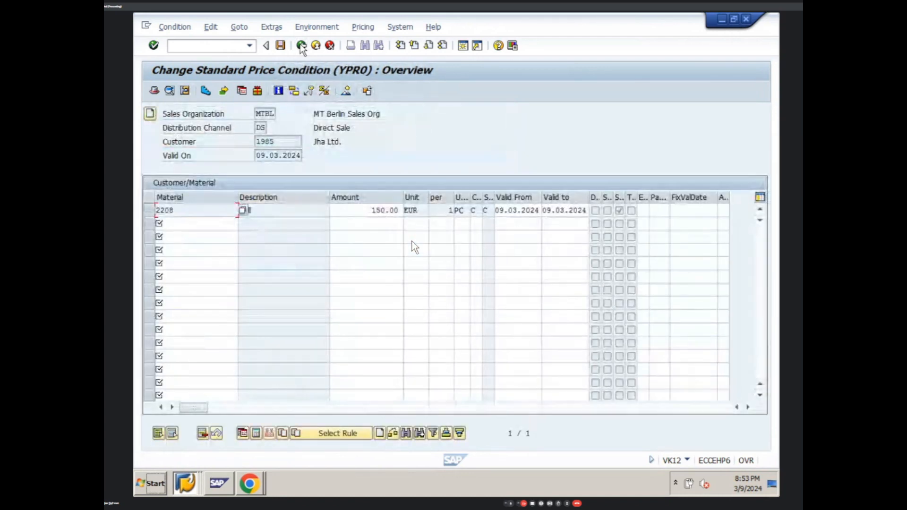
left_click(301, 46)
left_click(300, 45)
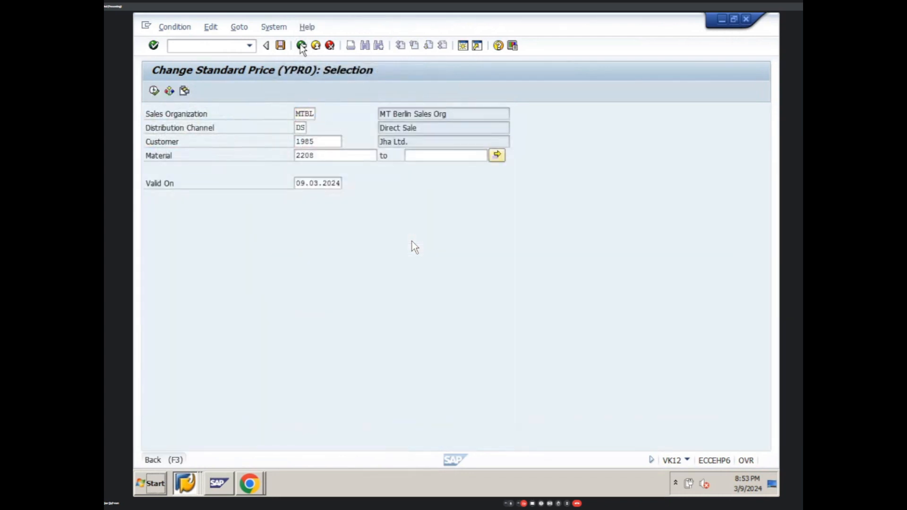
left_click(301, 45)
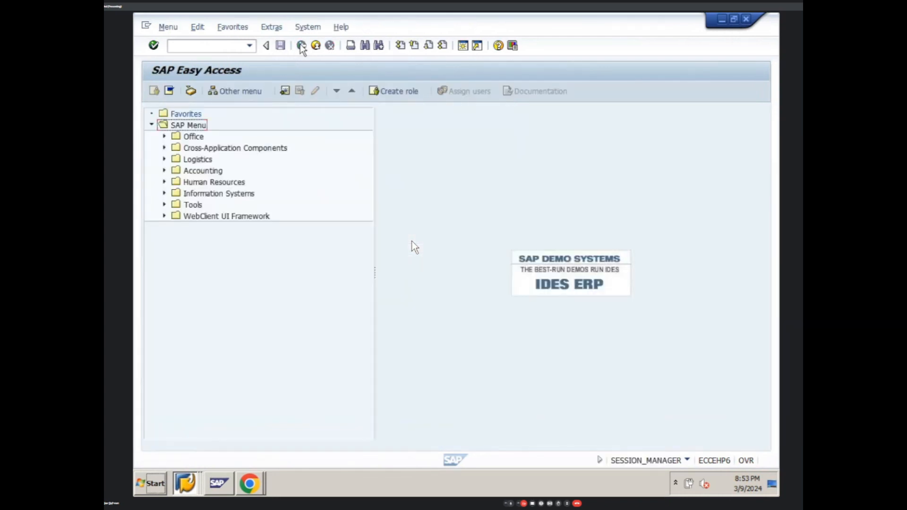
Restart VK12 for YPR0 with the Customer/Material key combination and open the additional sales data of material 2208.
left_click(205, 46)
type("vk12")
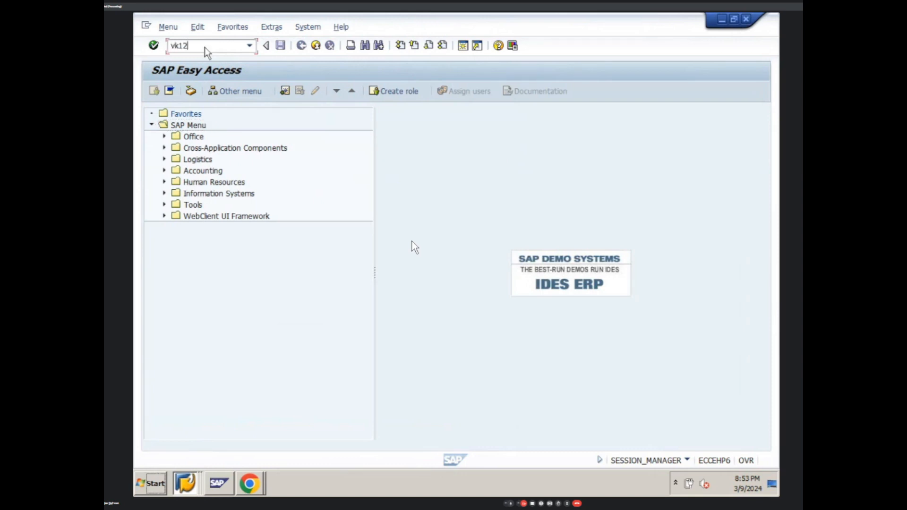
key("Return")
key("Return")
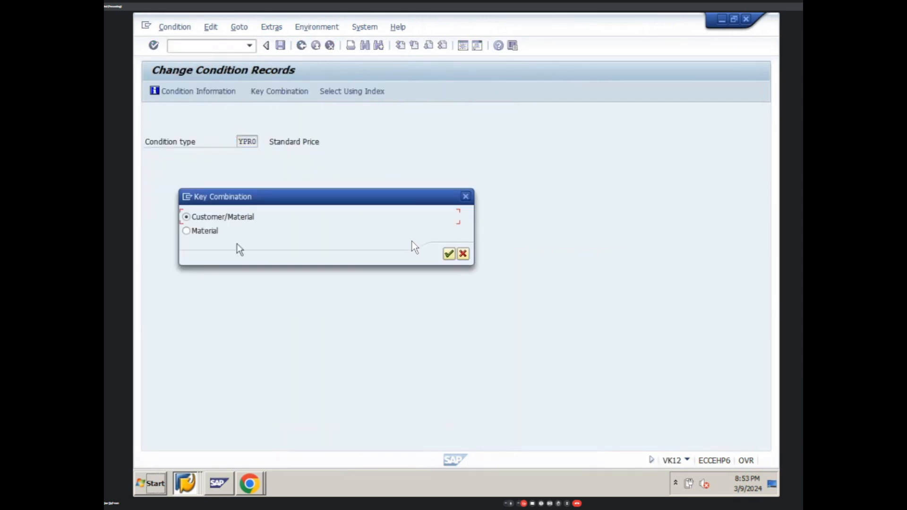
left_click(449, 254)
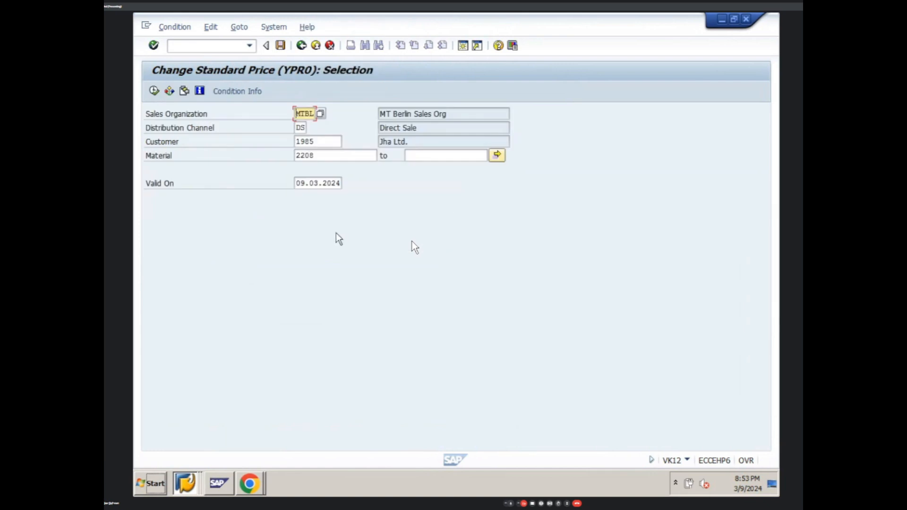
left_click(154, 91)
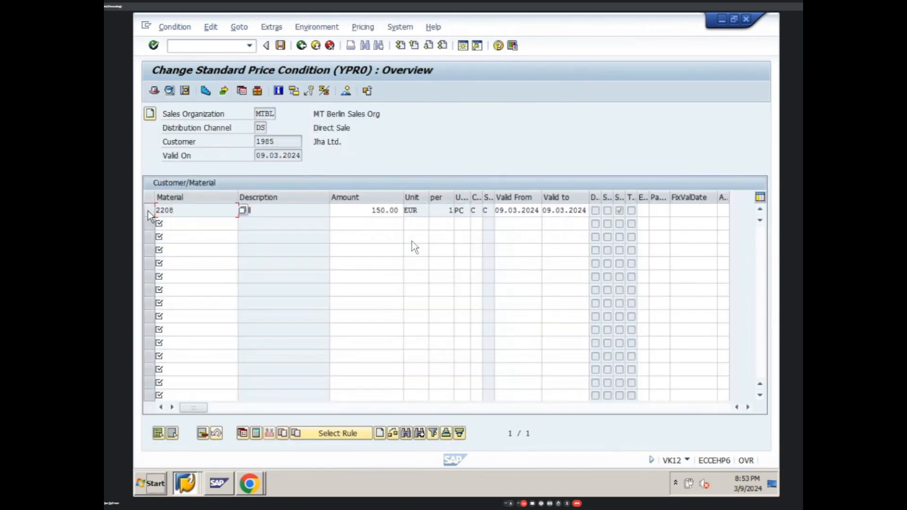
left_click(149, 210)
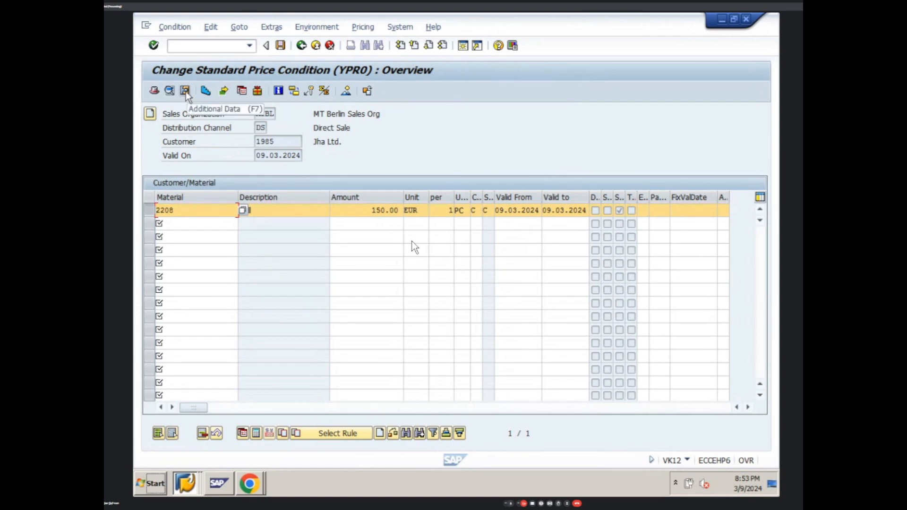
left_click(186, 94)
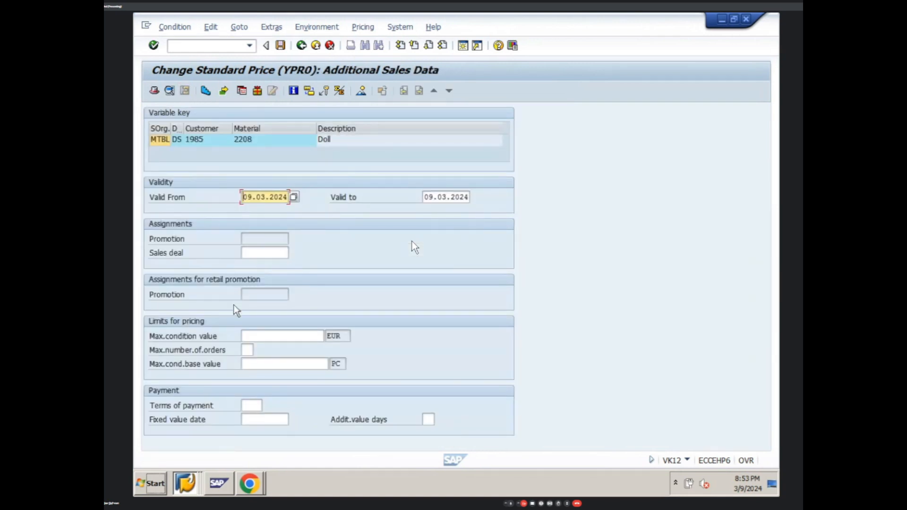
Limit the price record for material 2208 to a maximum number of orders of 1 and save it.
left_click(246, 350)
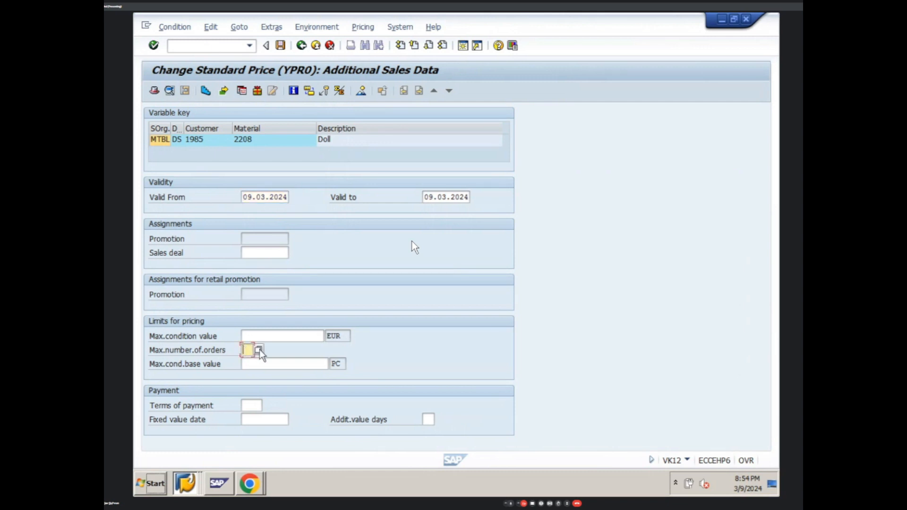
left_click(260, 350)
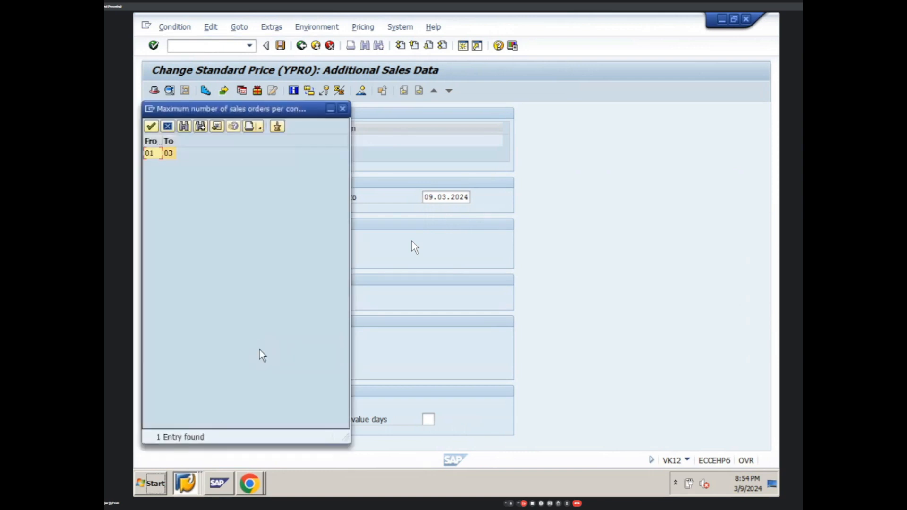
left_click(342, 110)
type("1")
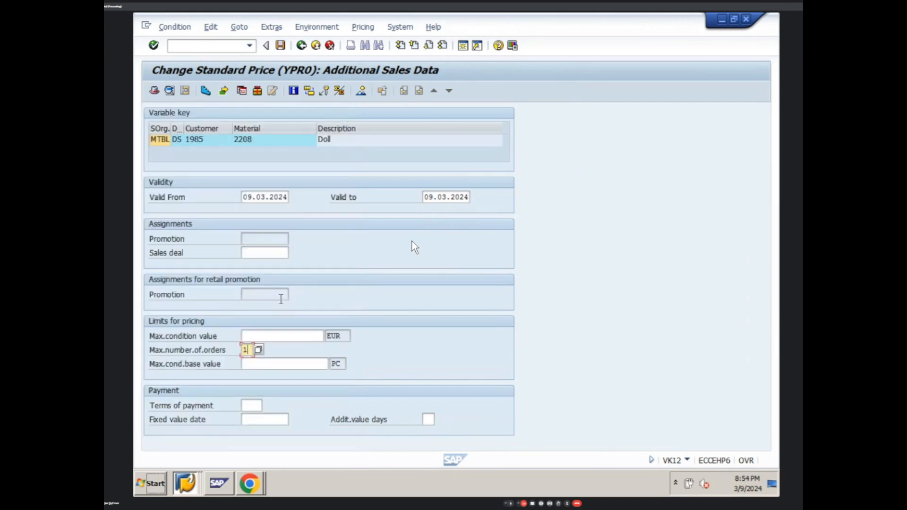
left_click(281, 46)
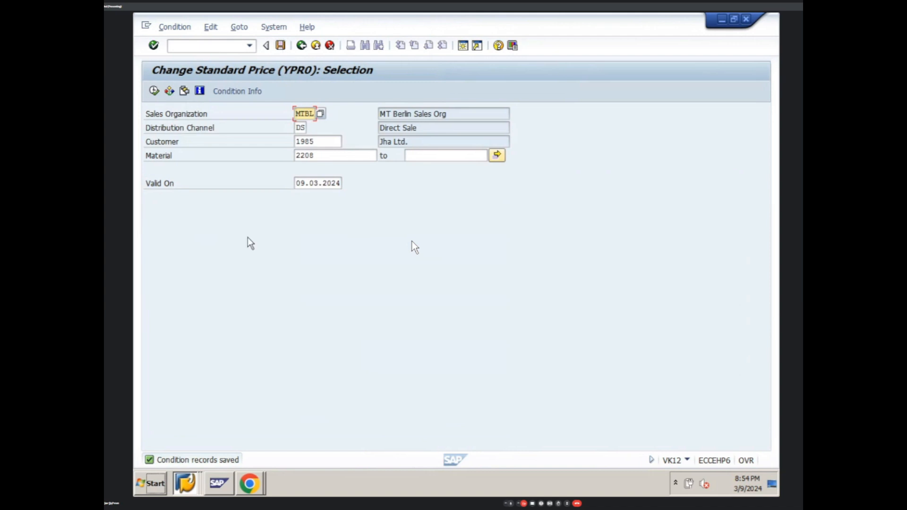
Reopen the additional sales data of the material 2208 price record to check the saved pricing limits.
left_click(154, 91)
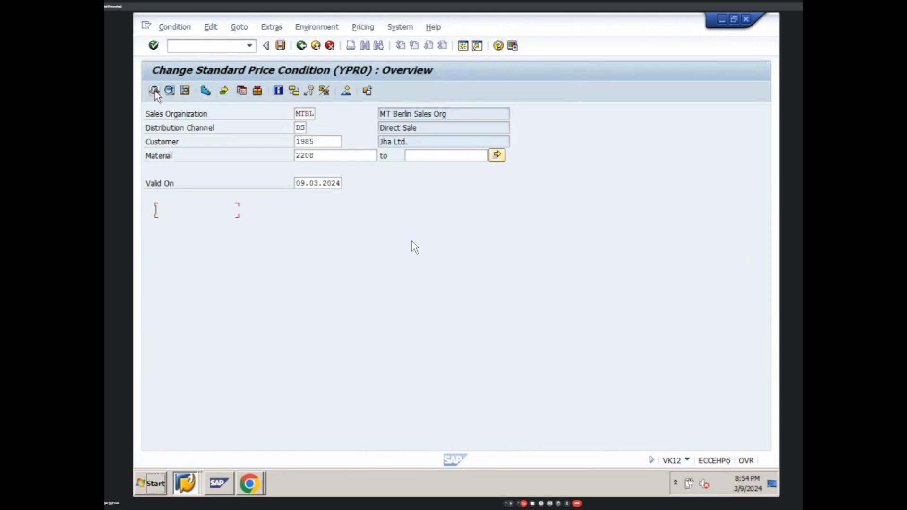
left_click(149, 209)
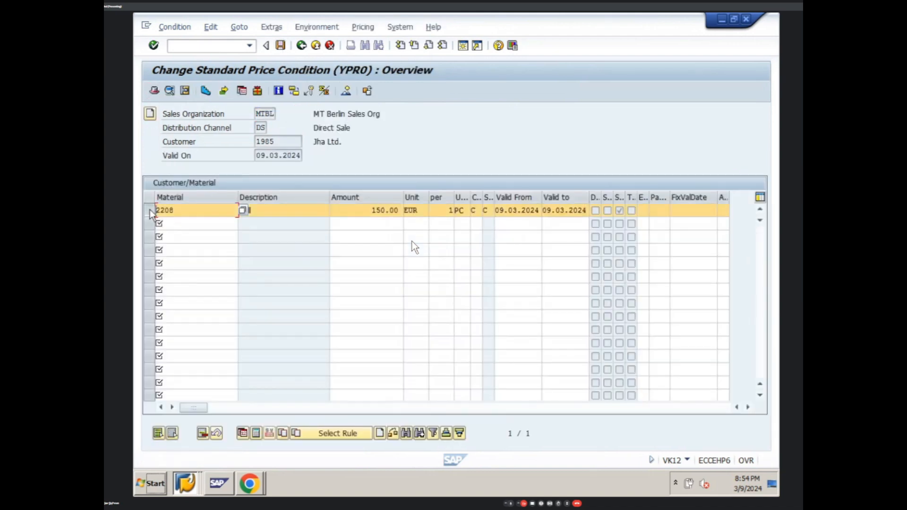
left_click(185, 91)
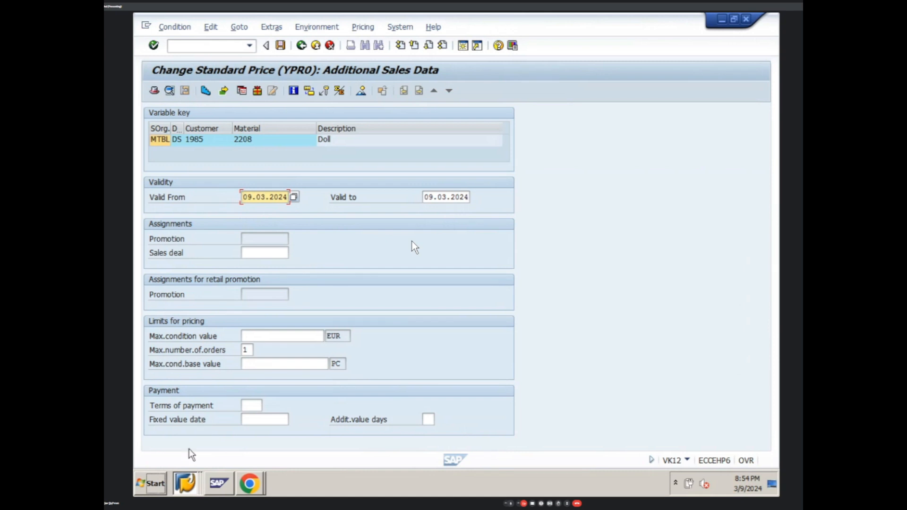
Switch to the sales order session, abandon the open order and start a new ZOR1 order with VA01.
left_click(187, 483)
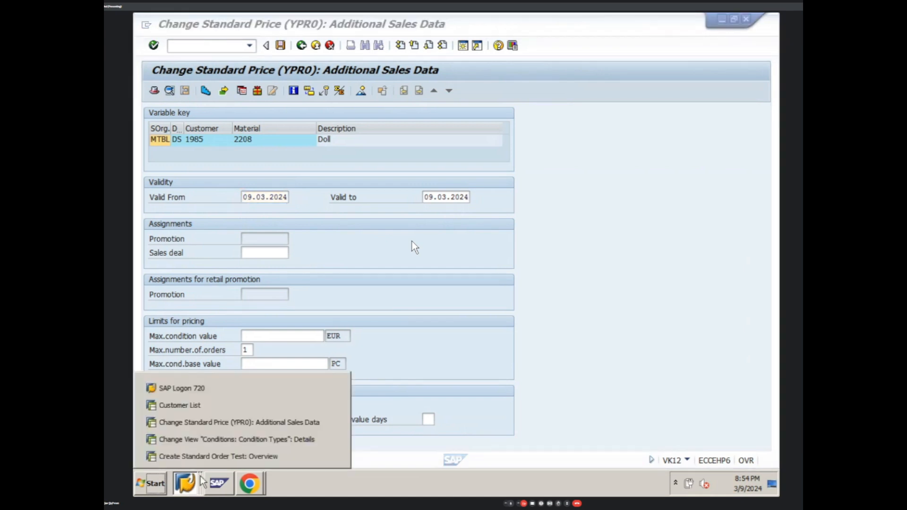
left_click(217, 456)
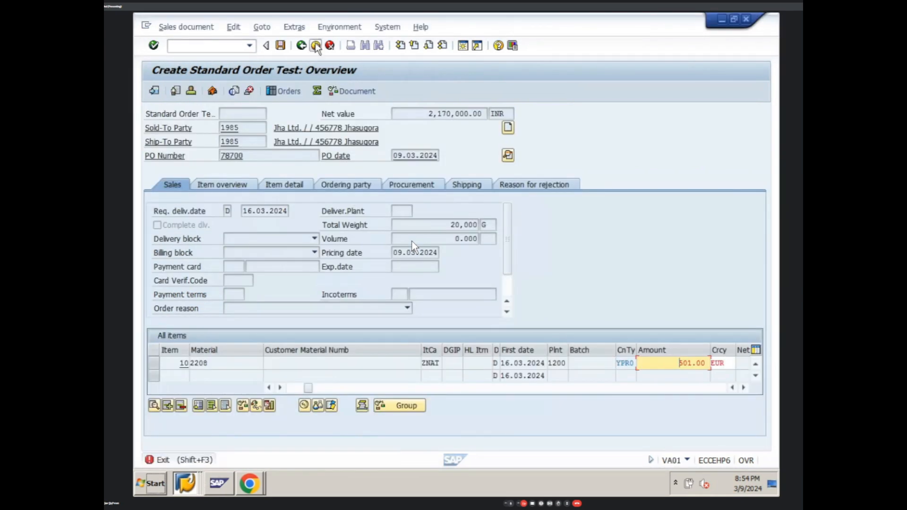
left_click(316, 45)
left_click(337, 245)
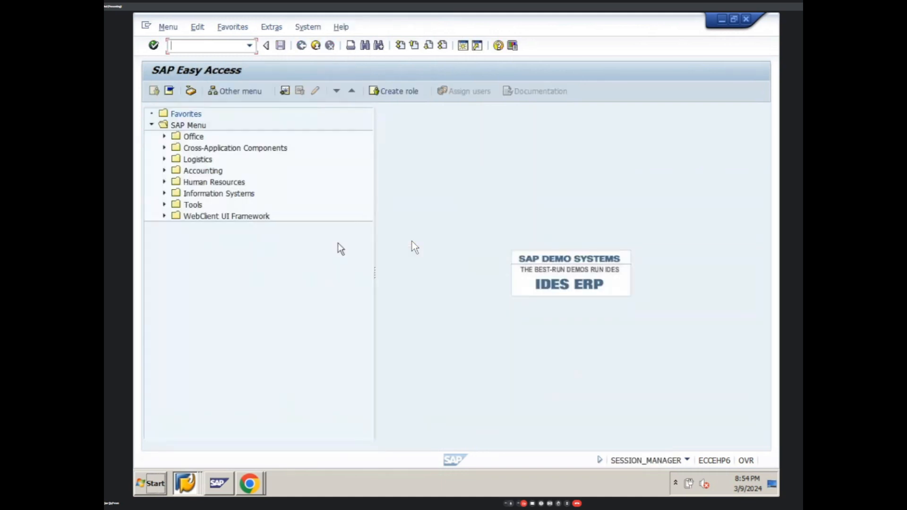
type("va01")
key("Return")
key("Return")
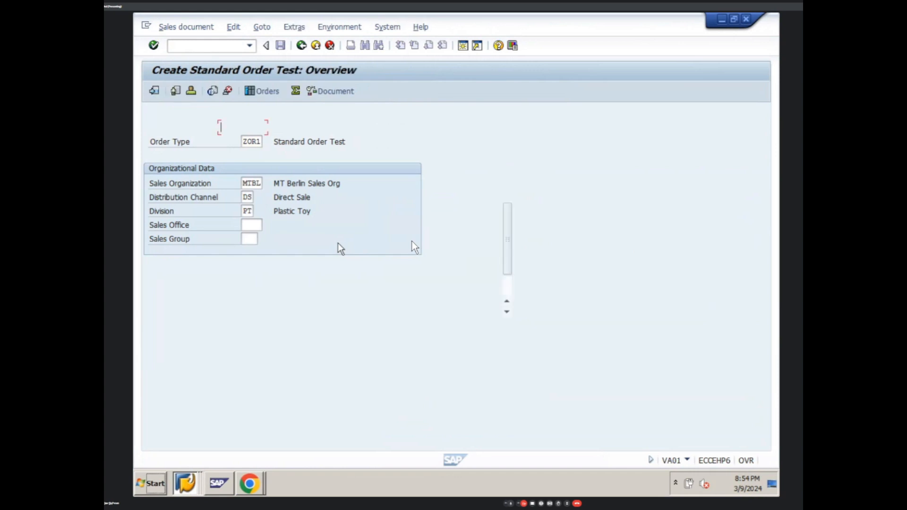
Fill in the sold-to party's customer number and the purchase order number in the new order's header.
key("Down")
key("Return")
key("Return")
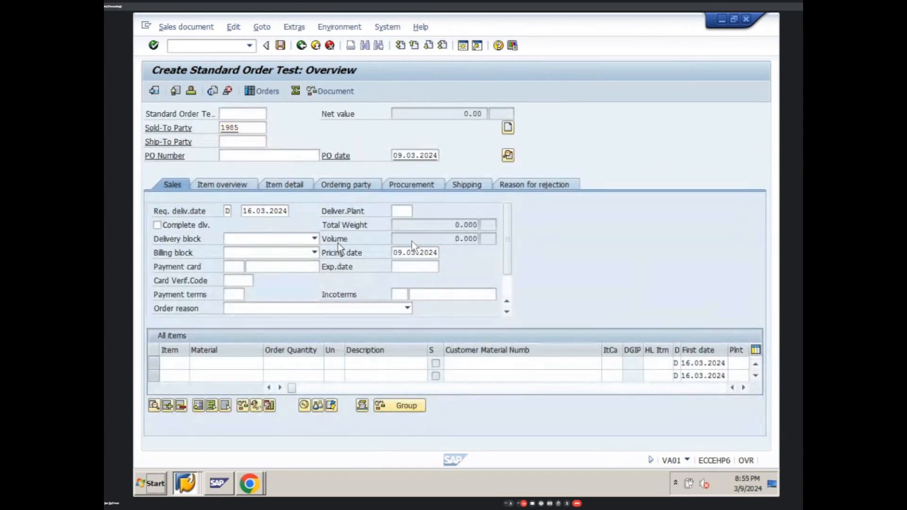
left_click(265, 156)
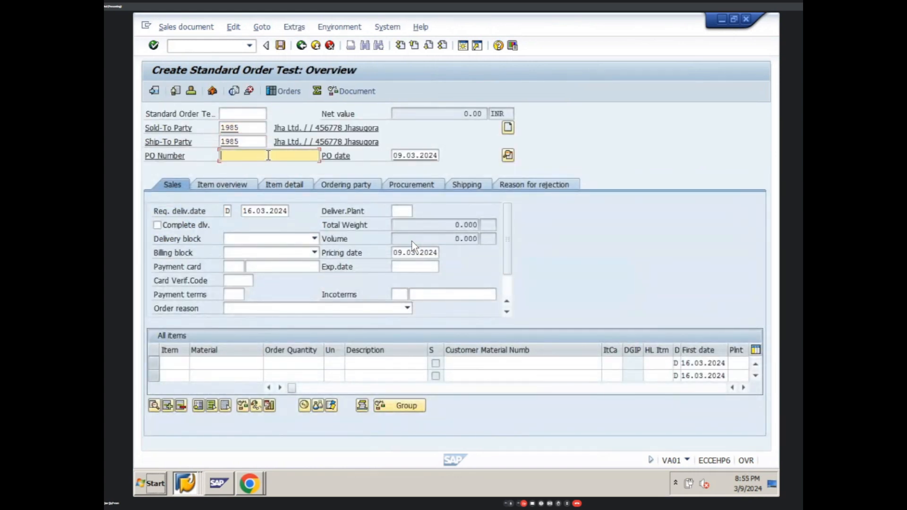
left_click(265, 167)
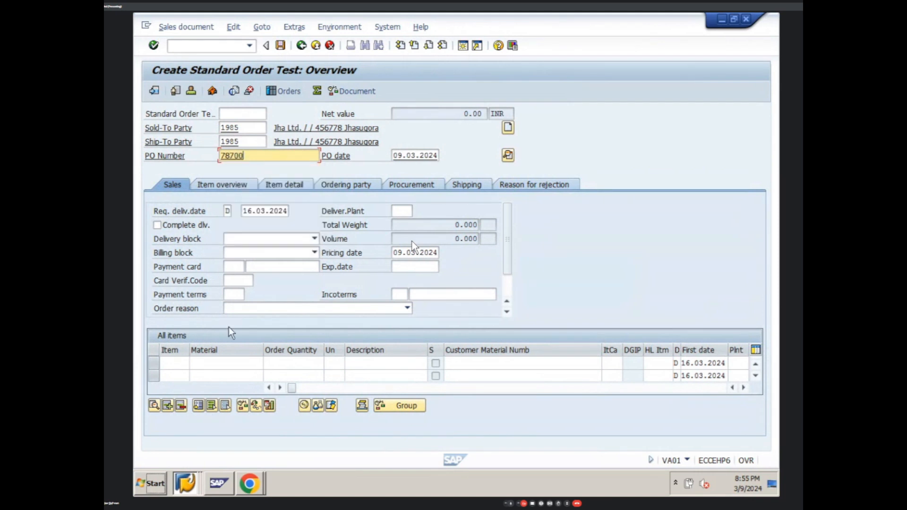
Add material 2208 with an order quantity of 10 as the first item and acknowledge the information message.
left_click(226, 363)
left_click(223, 376)
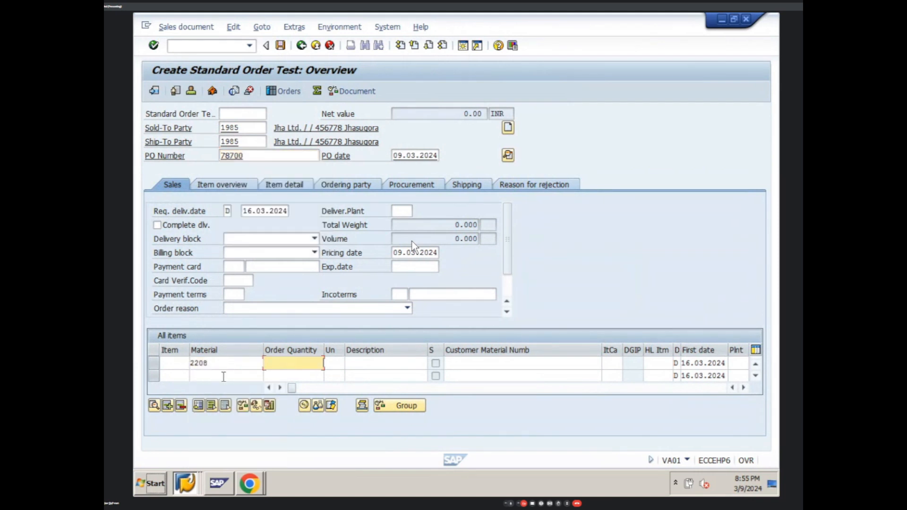
type("10")
key("Return")
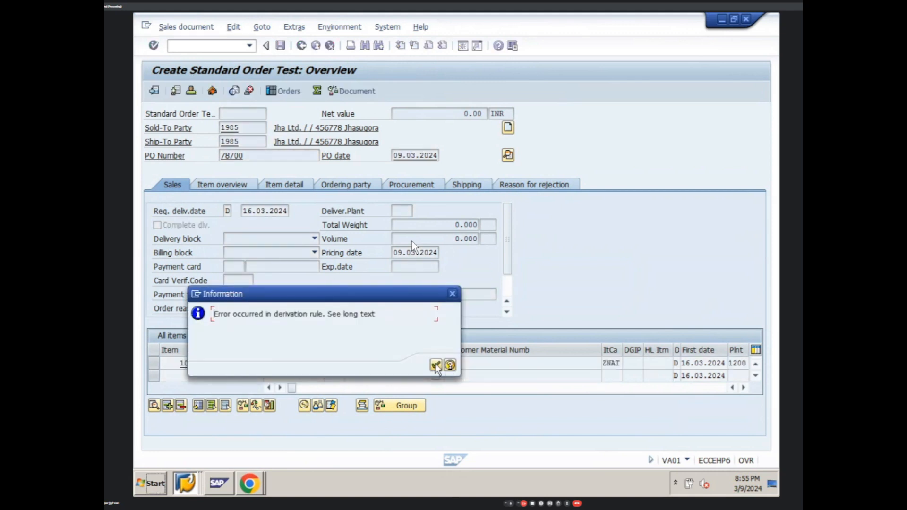
left_click(435, 365)
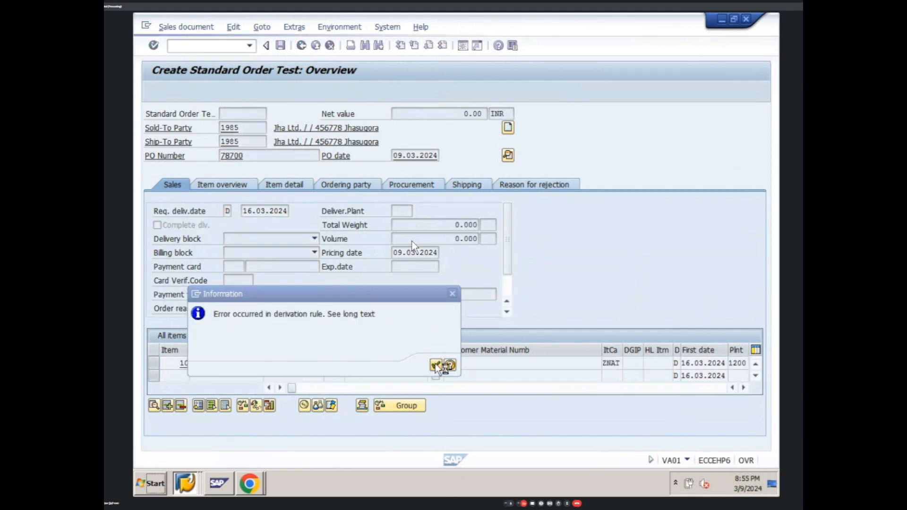
Check the item's YPR0 condition amount and save the sales order as an incomplete document.
left_click(744, 387)
left_click(743, 388)
left_click(743, 388)
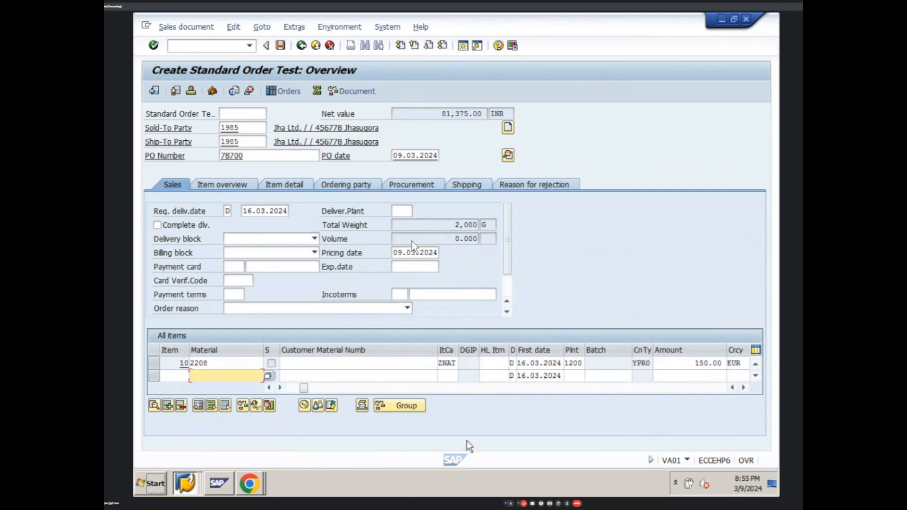
left_click(269, 387)
left_click(269, 387)
left_click(269, 387)
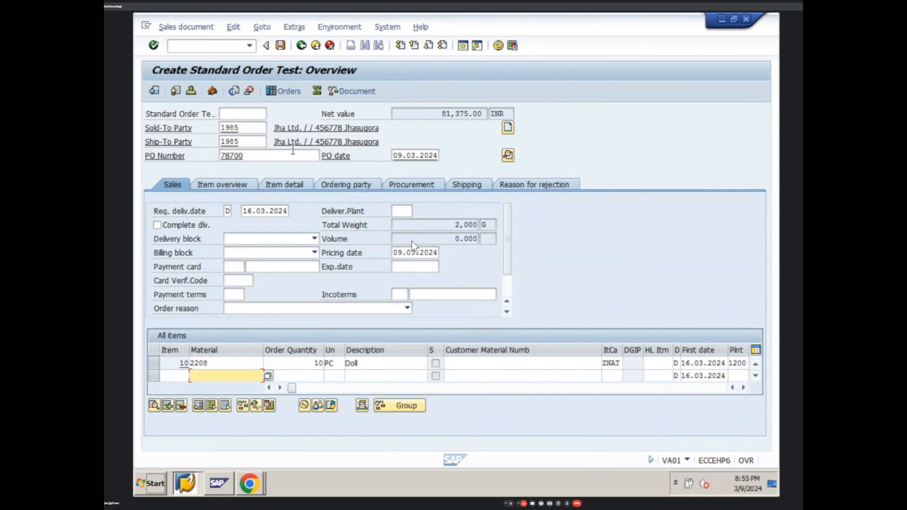
left_click(280, 45)
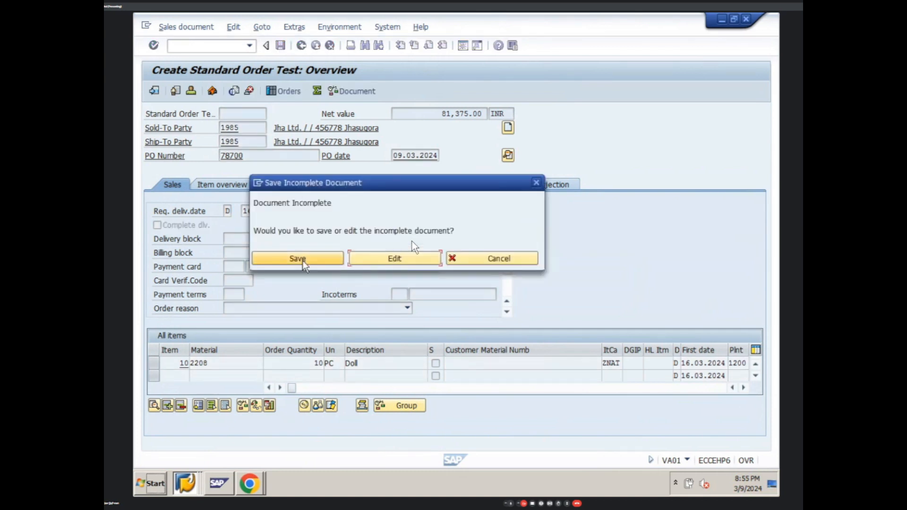
left_click(298, 258)
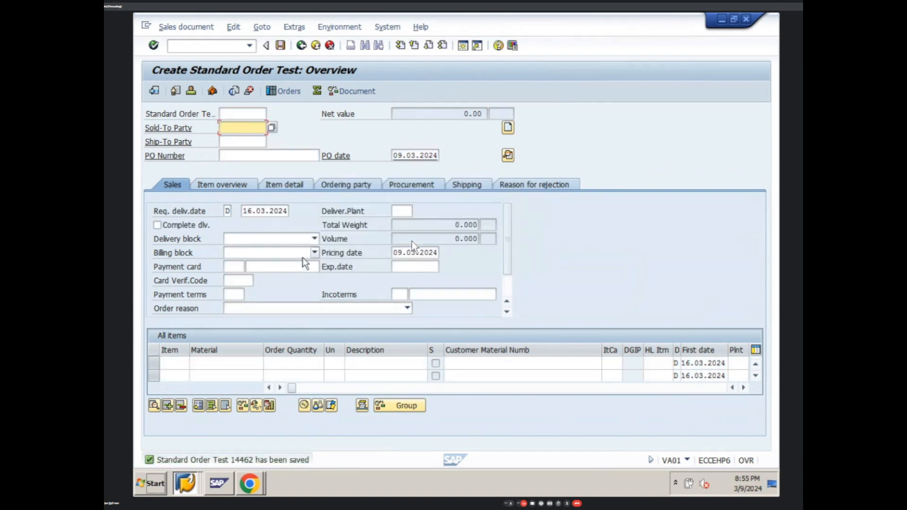
Leave the saved order and restart VA01 to open another new order of type ZOR1.
left_click(301, 45)
left_click(301, 46)
type("va01")
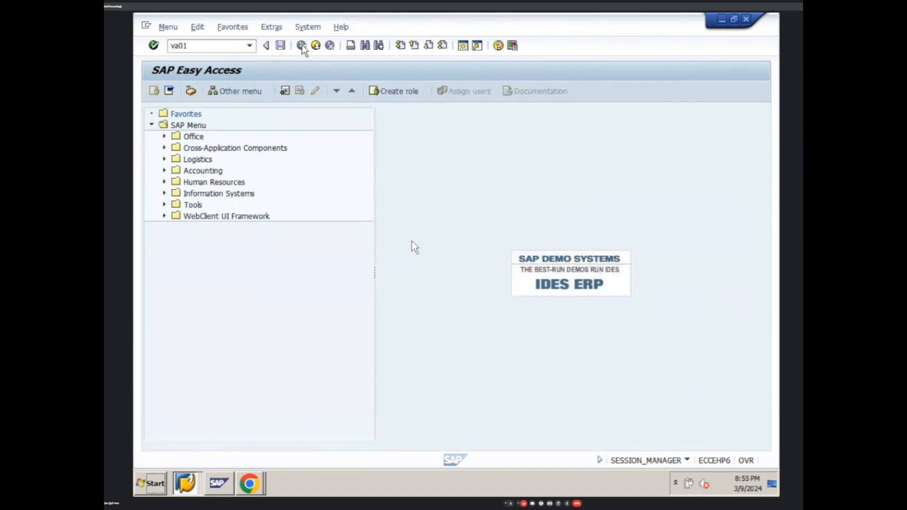
key("Return")
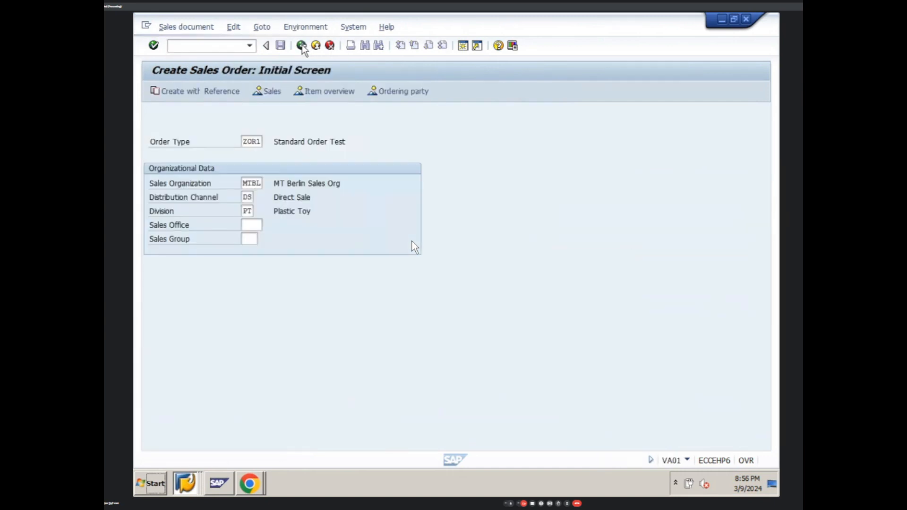
key("Return")
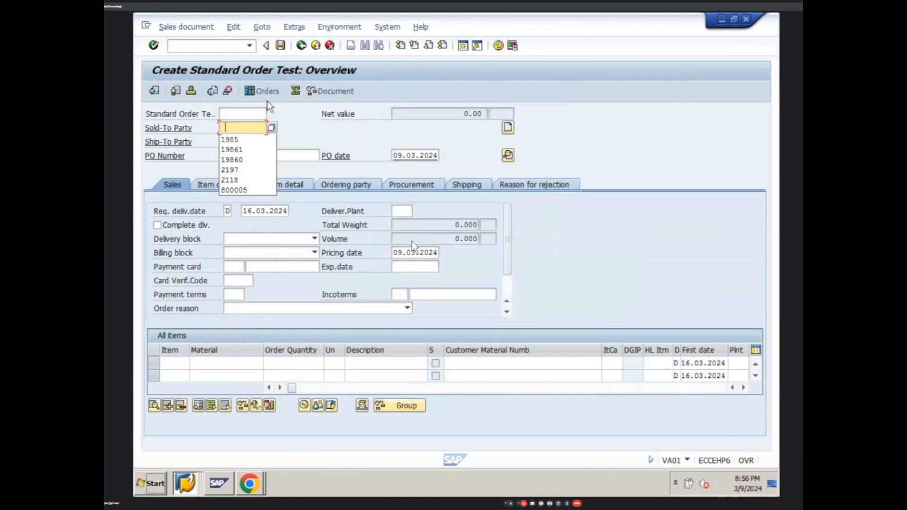
Enter the sold-to party's customer number and the purchase order number in the new order's header.
left_click(254, 140)
key("Return")
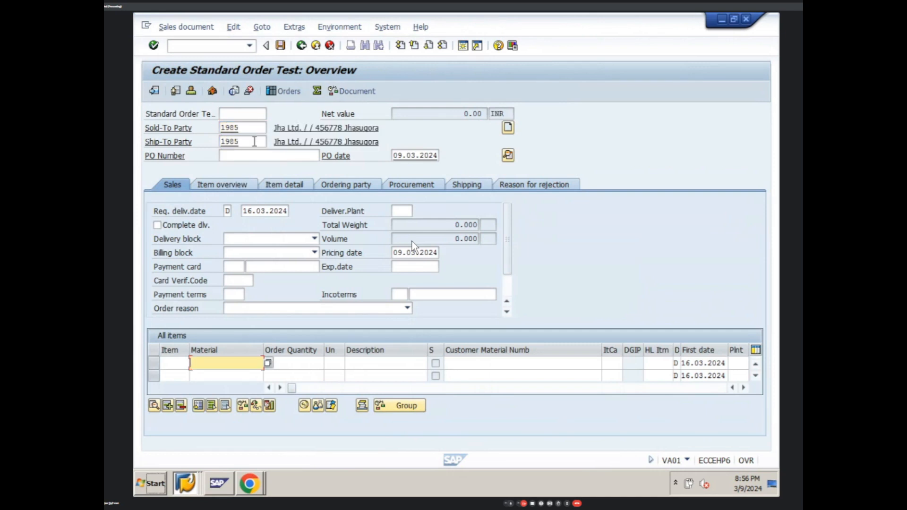
left_click(249, 157)
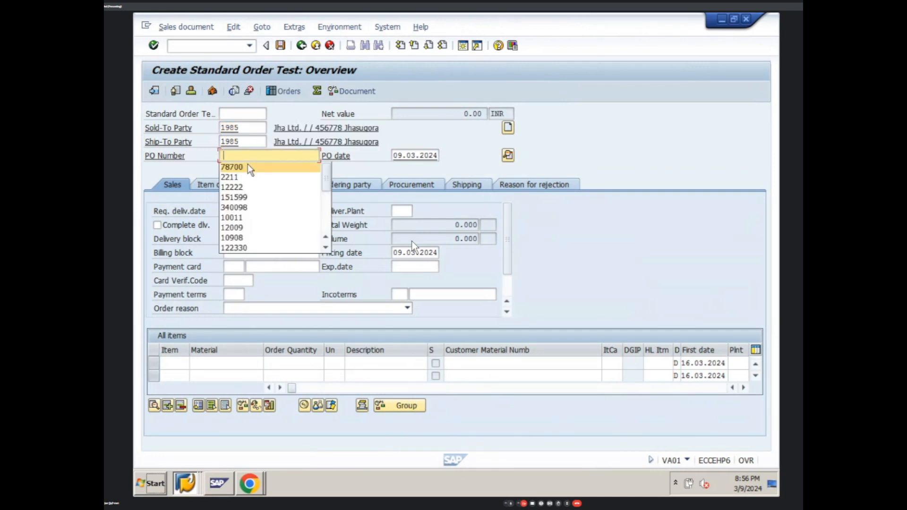
left_click(248, 164)
Add material 2208 with an order quantity of 10 as the first item of the order.
left_click(216, 364)
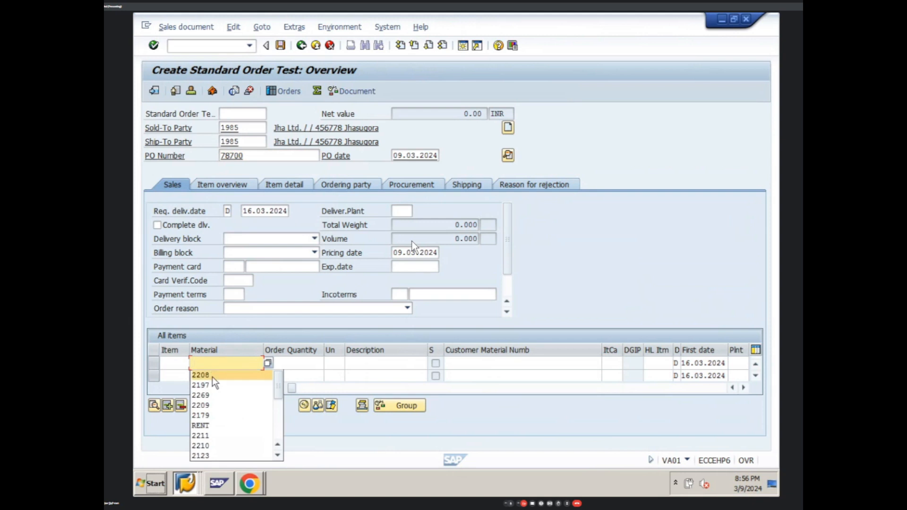
left_click(213, 376)
key("Return")
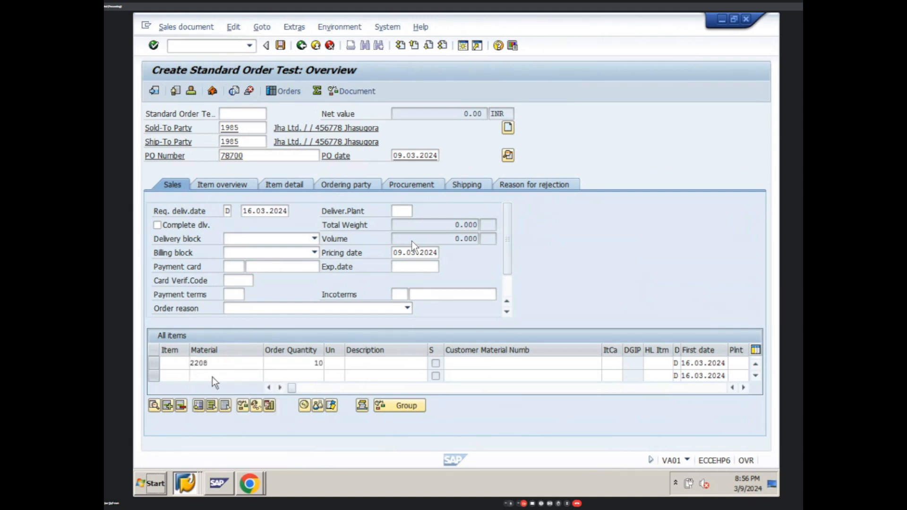
key("Return")
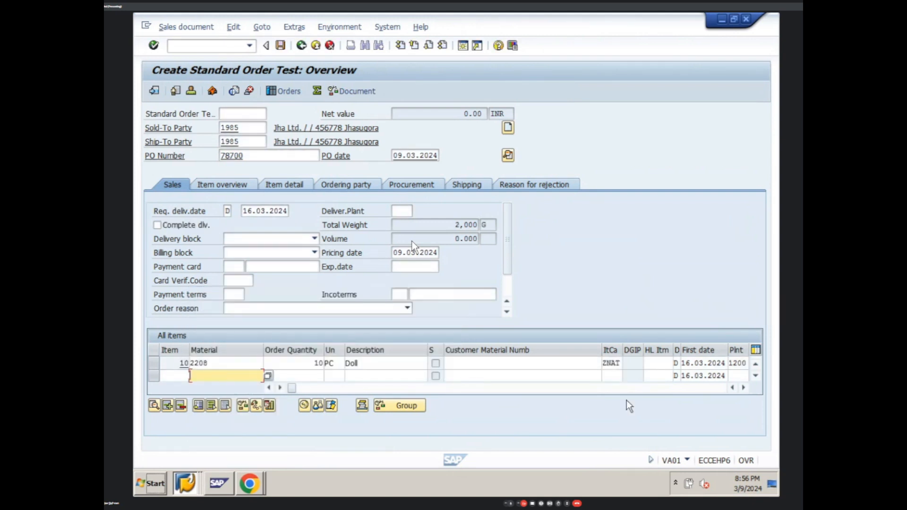
Try to enter a manual YPR0 amount of 150 INR for item 10.
left_click(742, 387)
left_click(742, 388)
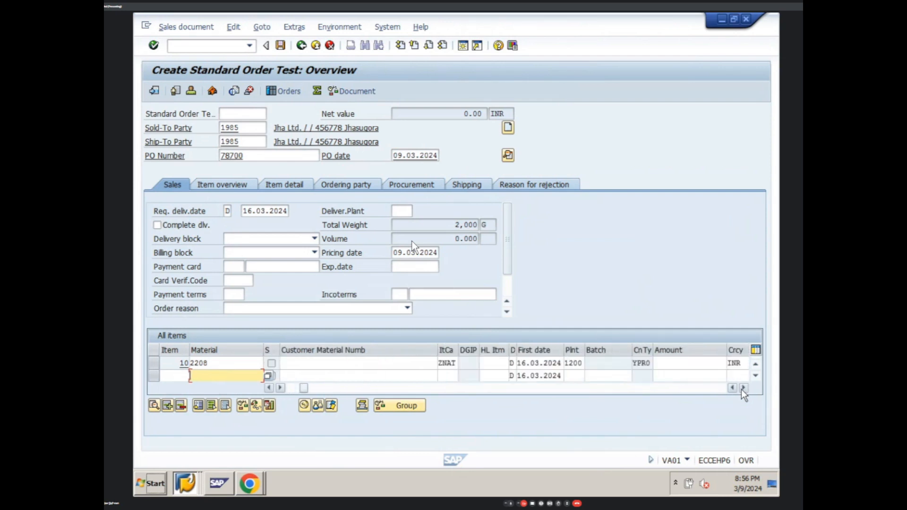
left_click(700, 363)
type("150")
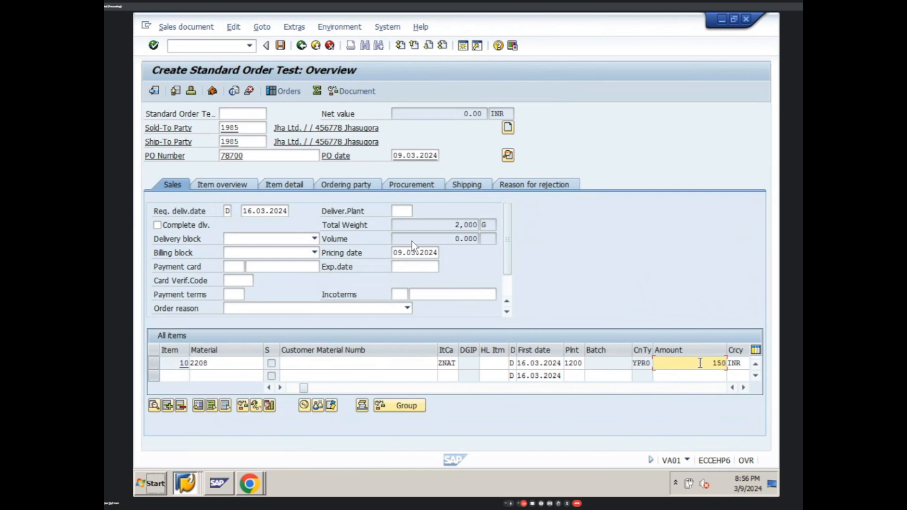
key("Return")
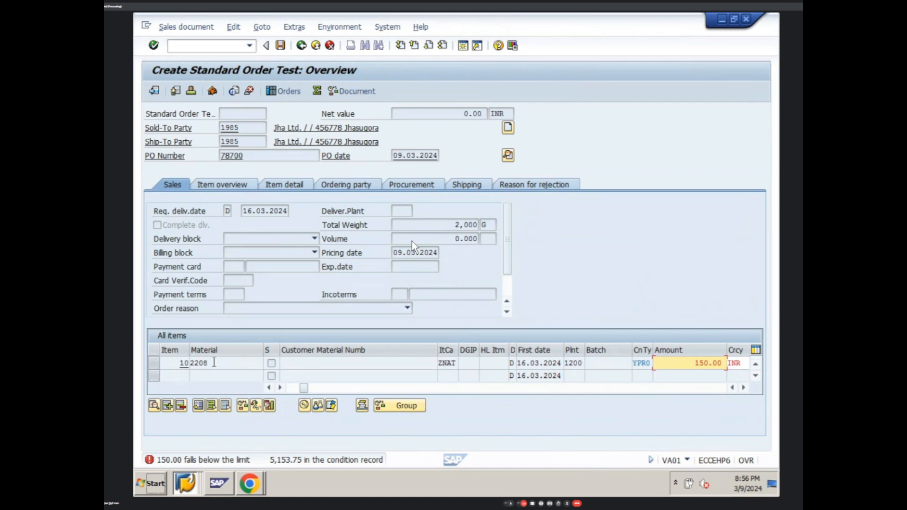
Clear the item's manual YPR0 amount and exit the sales order without saving it.
right_click(180, 481)
left_click(413, 429)
left_click_drag(686, 361, 731, 358)
key("BackSpace")
left_click(711, 366)
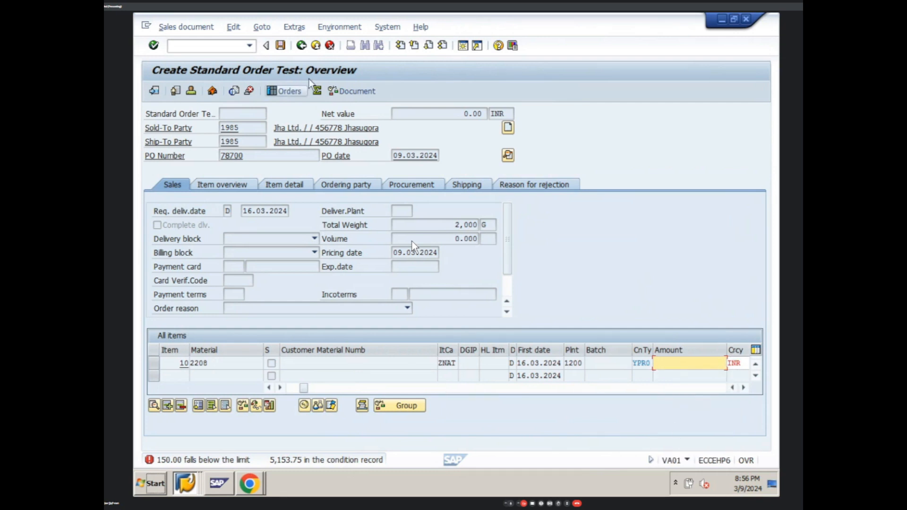
left_click(316, 46)
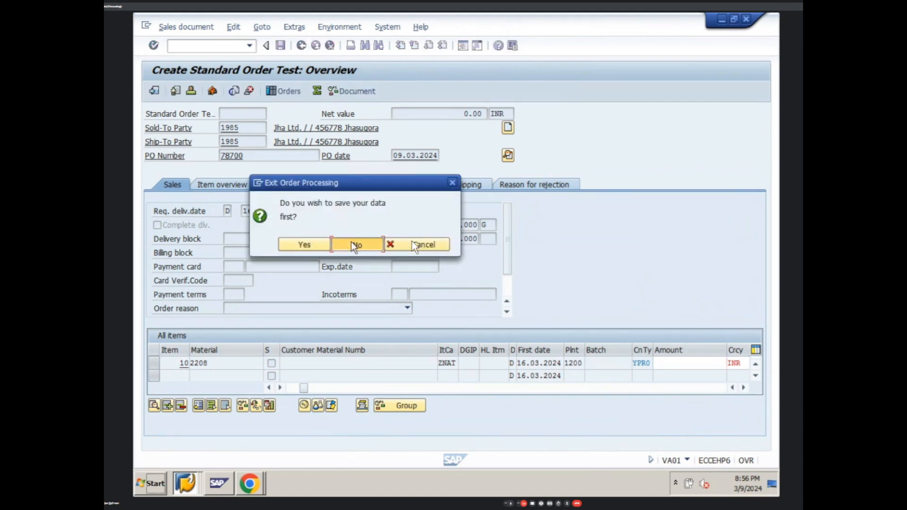
left_click(352, 244)
Start VA01 and open a new order of type ZOR1 for sales area MTBL, DS, PT.
type("va01")
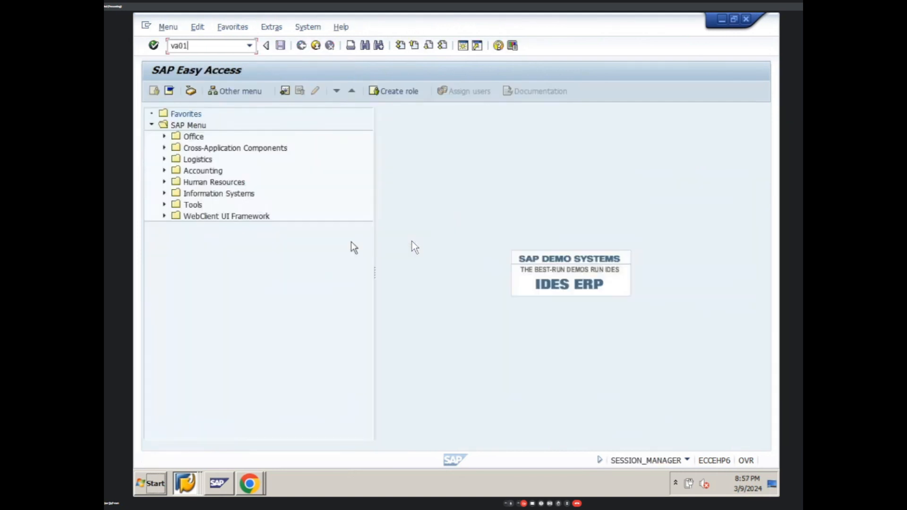
key("Return")
key("Return")
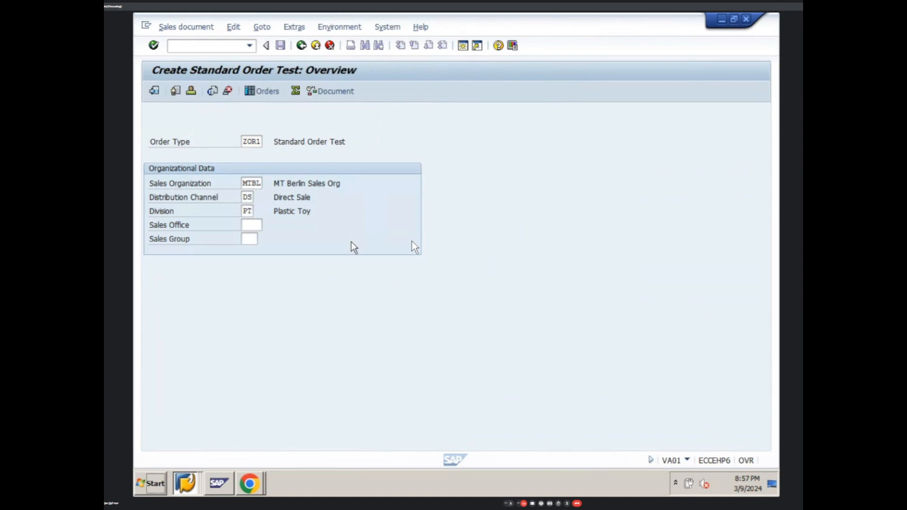
key("Return")
Fill in the order header with the sold-to party's customer number and a purchase order number.
key("Return")
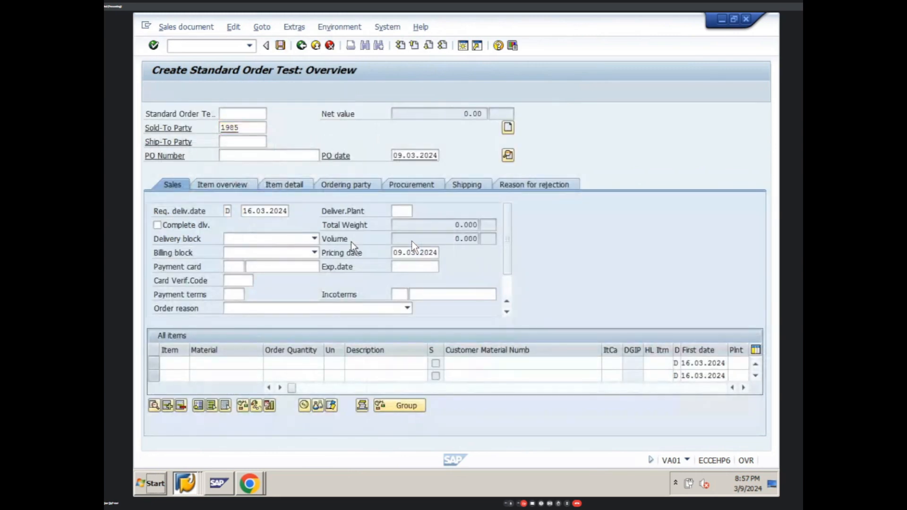
left_click(255, 156)
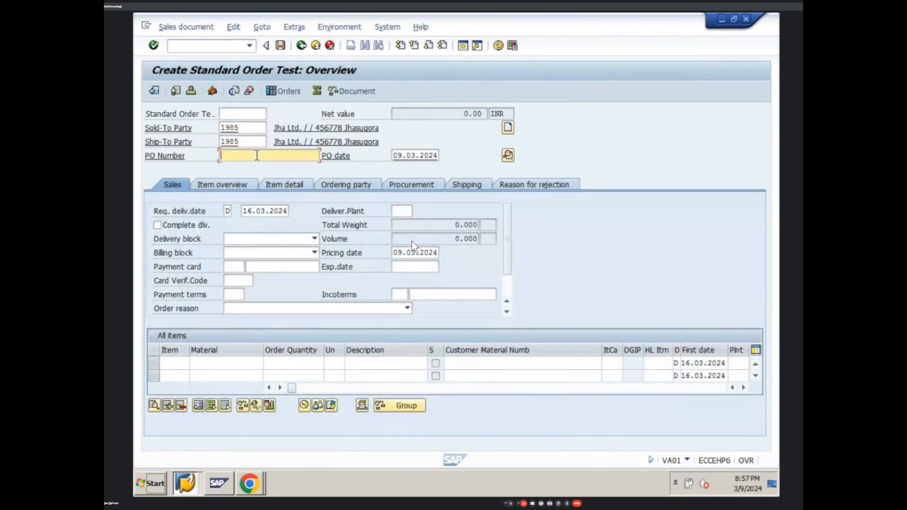
left_click(254, 186)
Enter material 2208 with a quantity of 10 as the first item and acknowledge the information message.
left_click(222, 363)
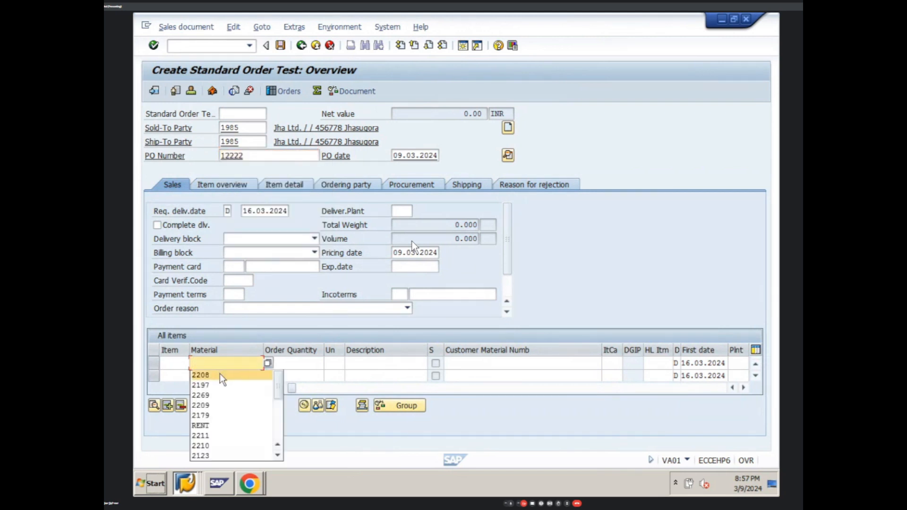
left_click(220, 375)
type("10")
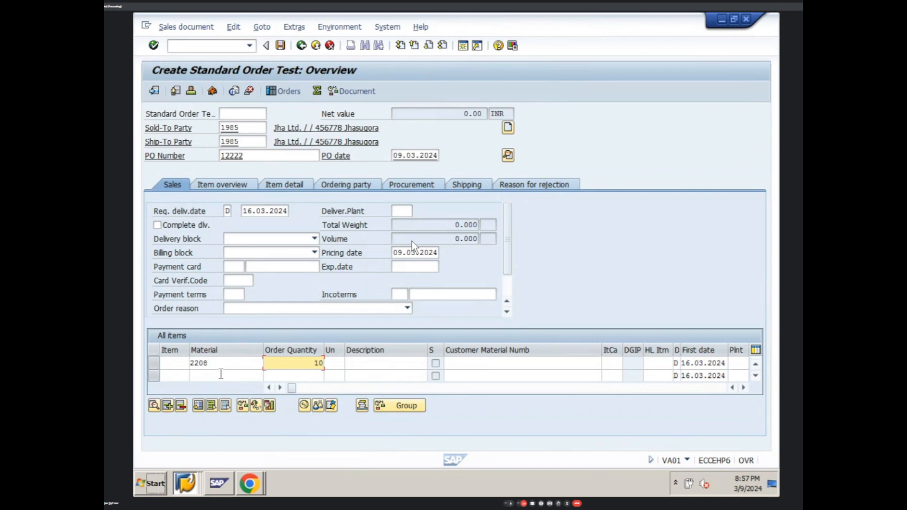
key("BackSpace")
key("BackSpace")
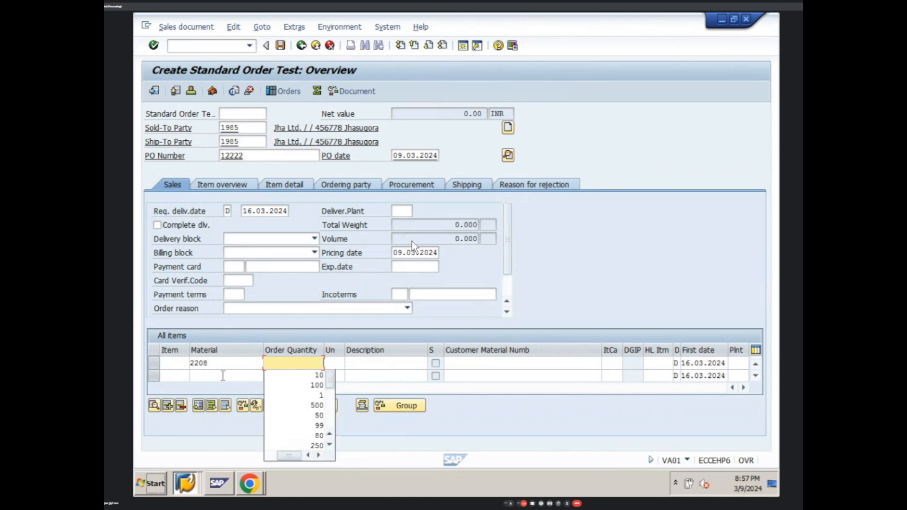
left_click(221, 374)
left_click(275, 361)
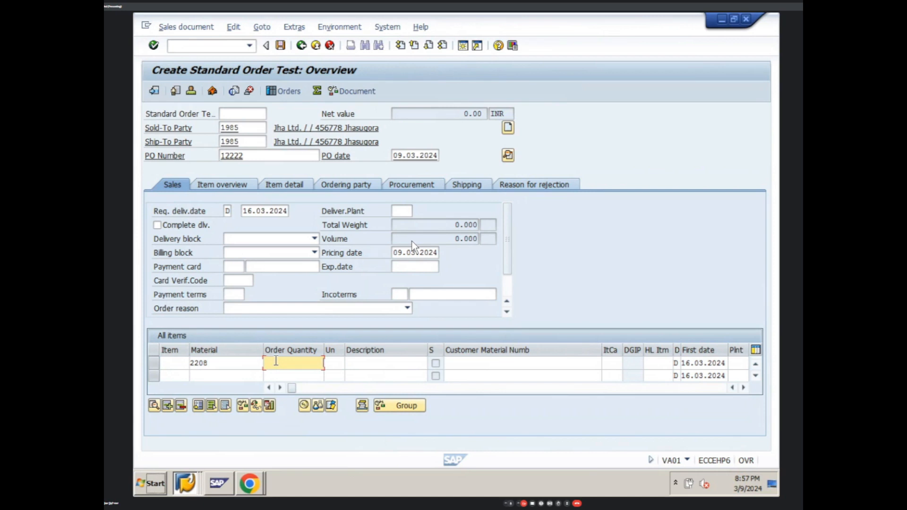
type("10")
key("Return")
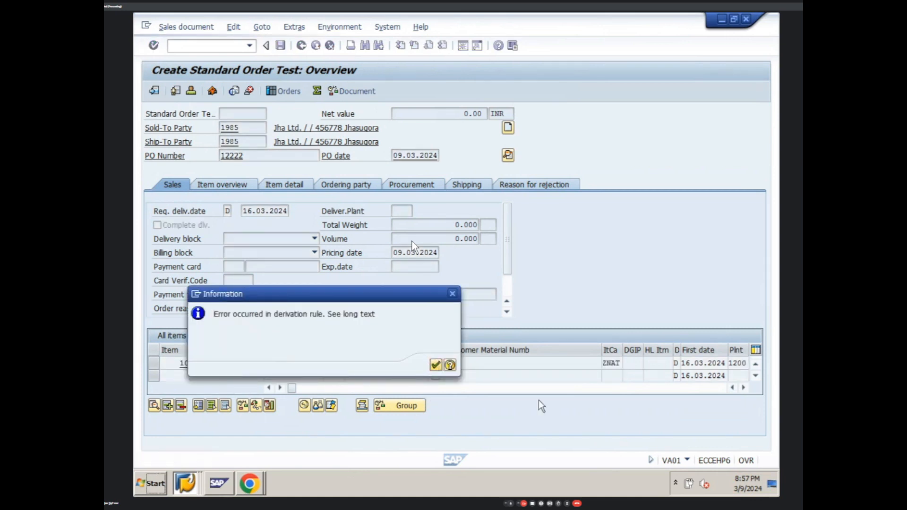
key("Return")
Check the YPR0 condition amount of item 10 in the item overview.
left_click(744, 388)
left_click(744, 387)
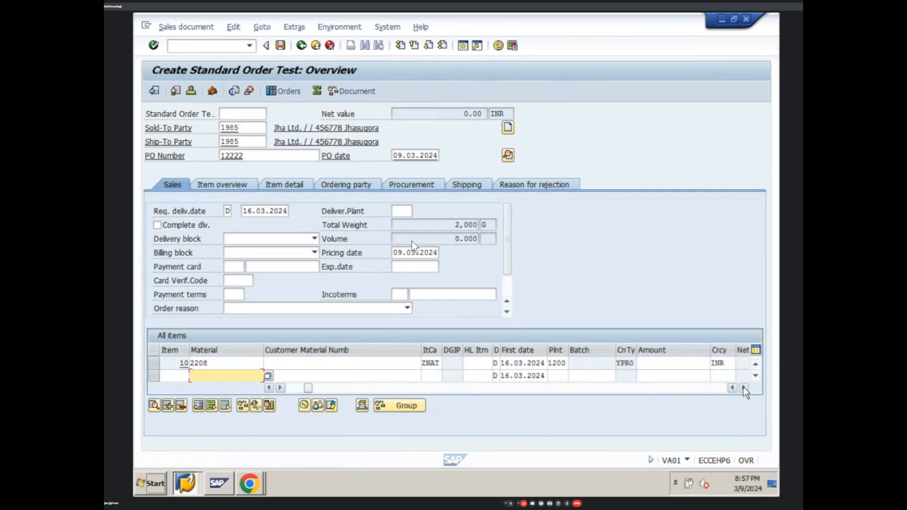
left_click(697, 364)
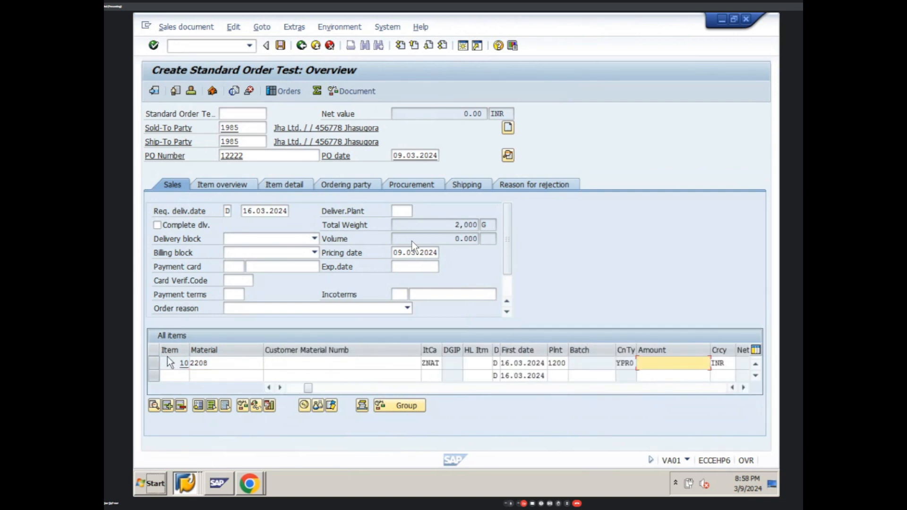
Examine YPR0 accesses 10 (Customer/Material) and 20 (Material) in the item's pricing analysis, and return to the order overview.
left_click(154, 363)
left_click(304, 405)
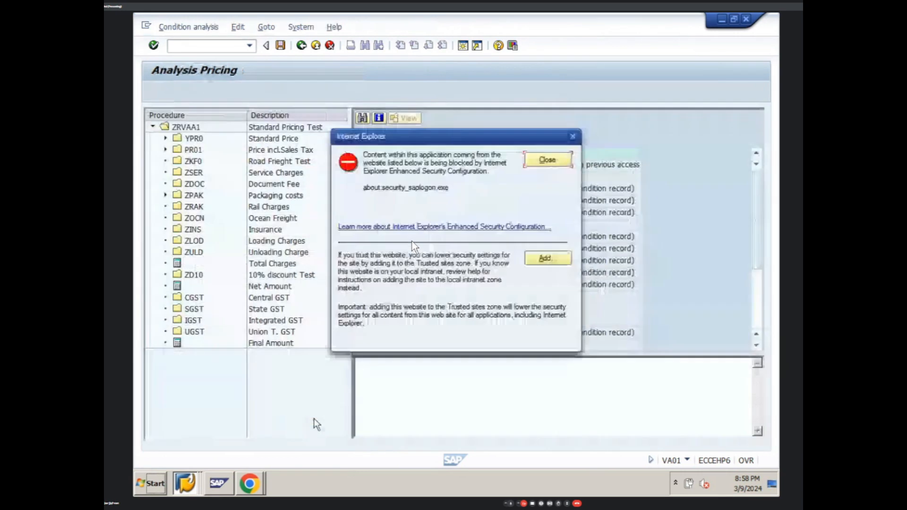
left_click(539, 160)
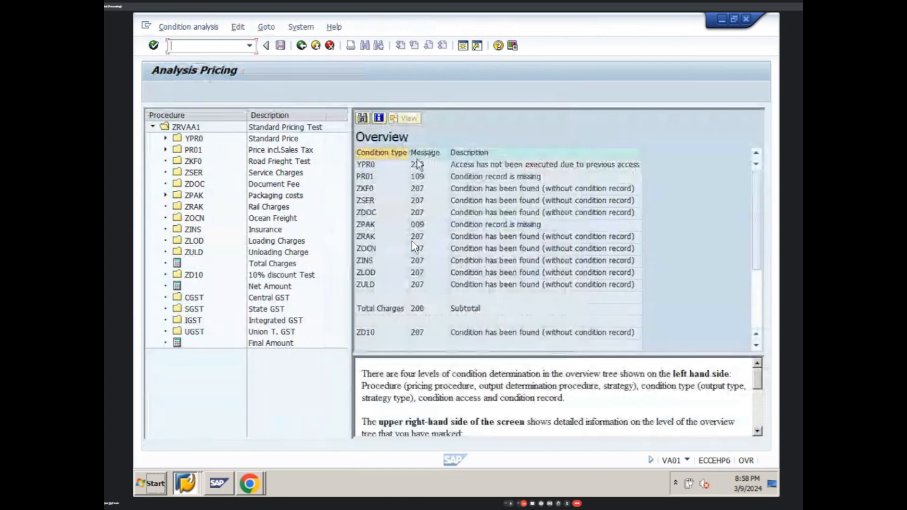
left_click(165, 138)
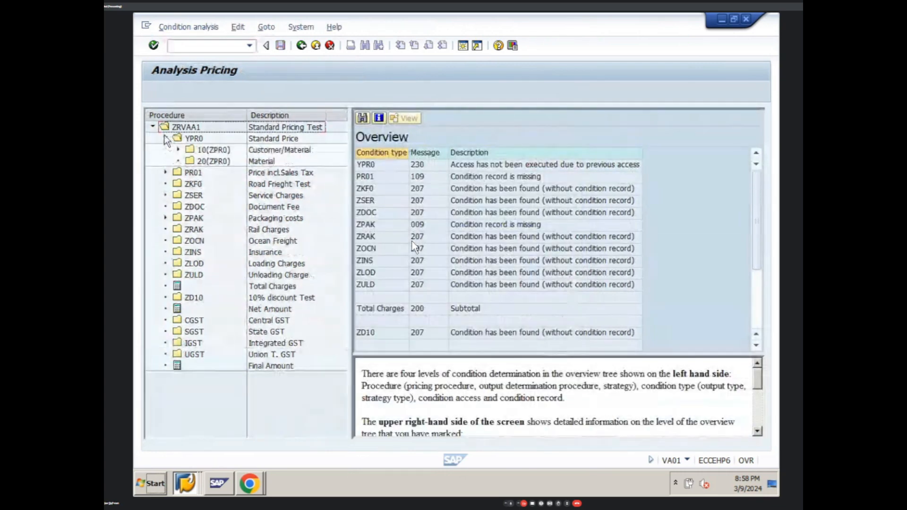
double_click(204, 150)
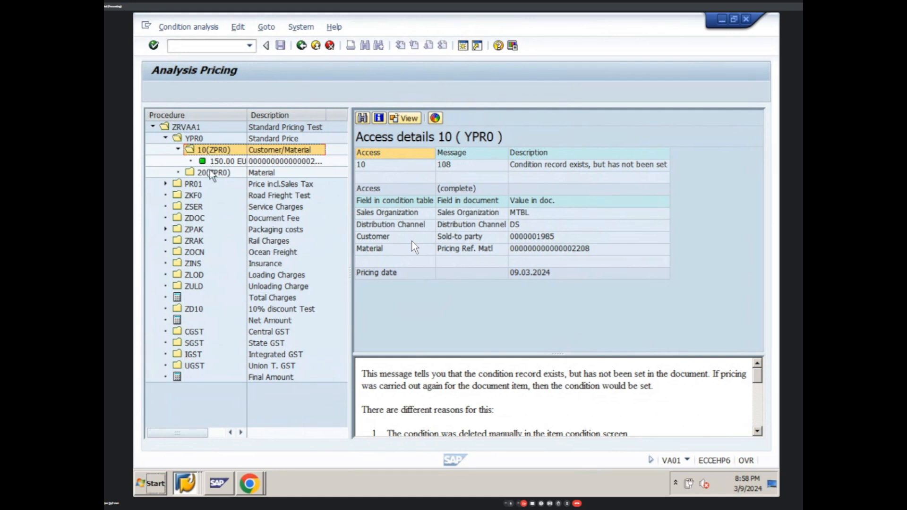
left_click(210, 172)
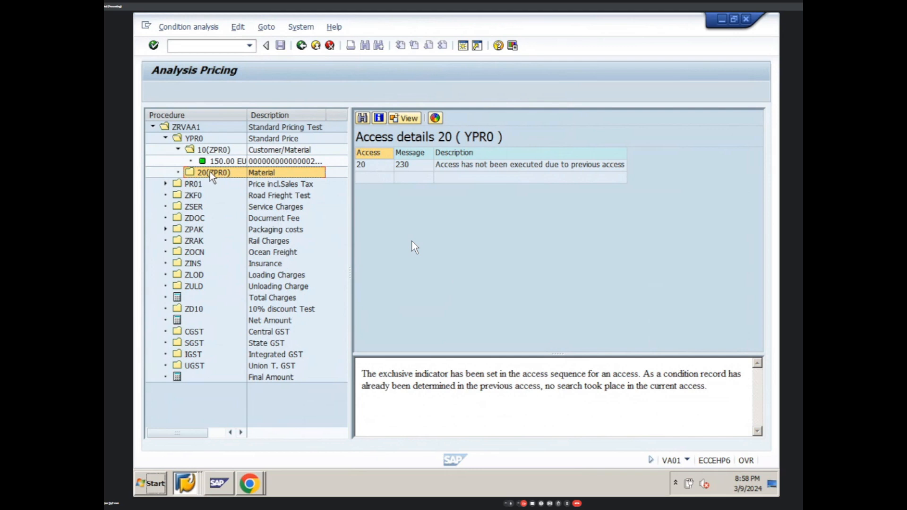
left_click(301, 46)
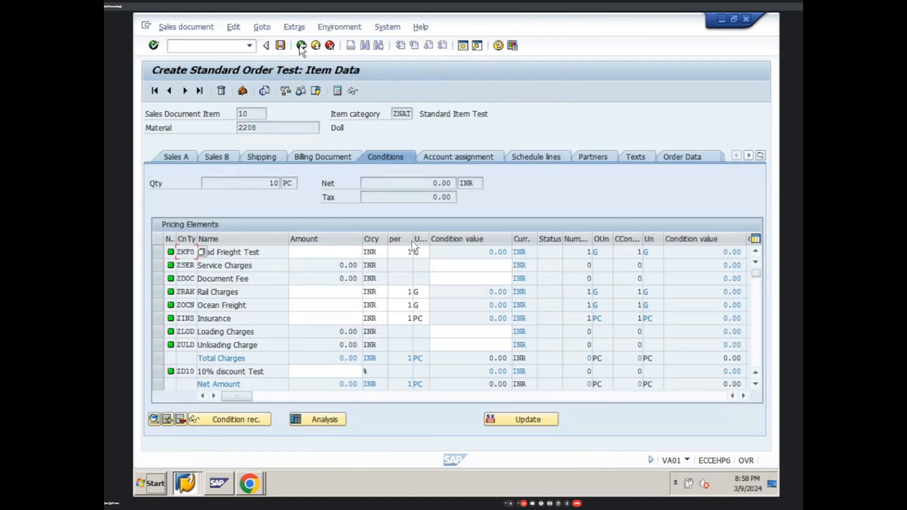
left_click(300, 47)
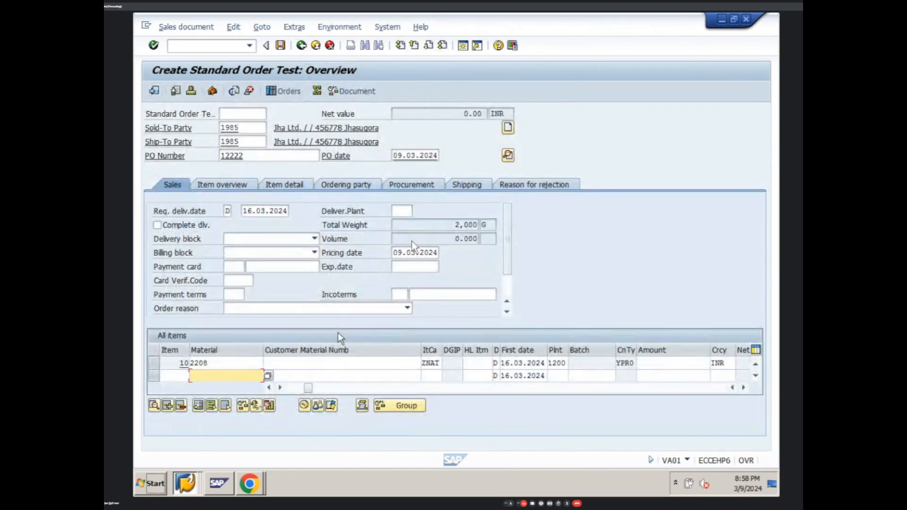
Update the conditions of item 10 with pricing type B, Carry out new pricing.
left_click(156, 359)
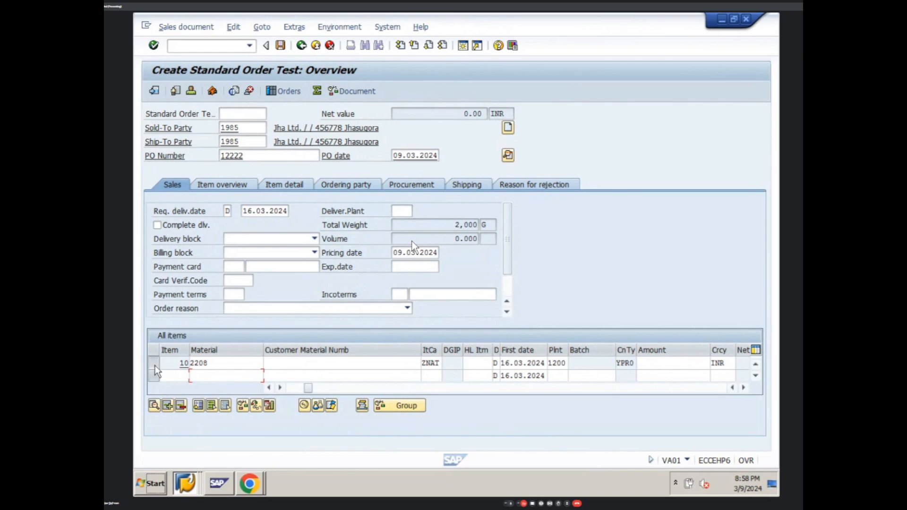
left_click(154, 364)
left_click(303, 405)
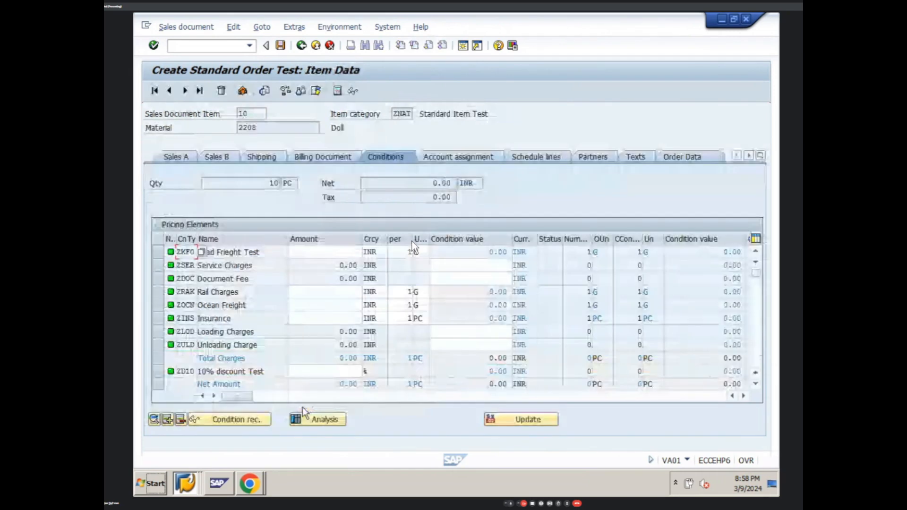
left_click(521, 420)
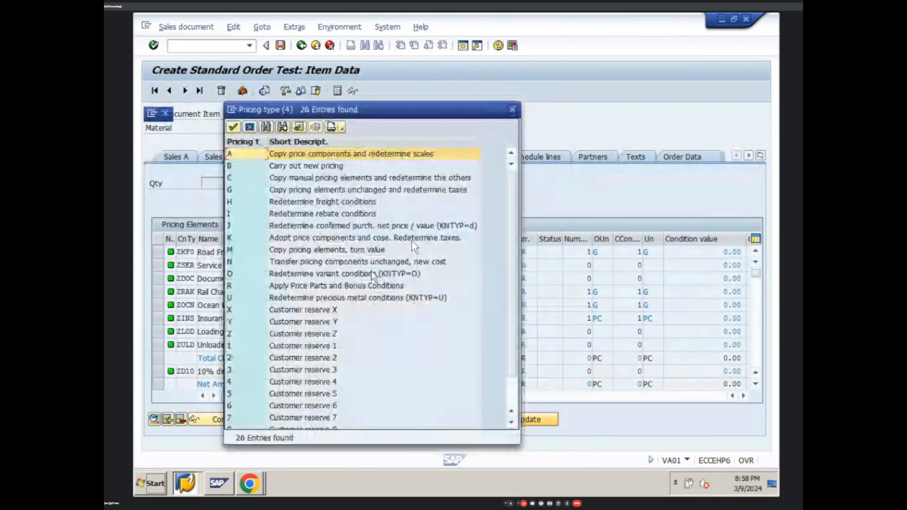
double_click(325, 166)
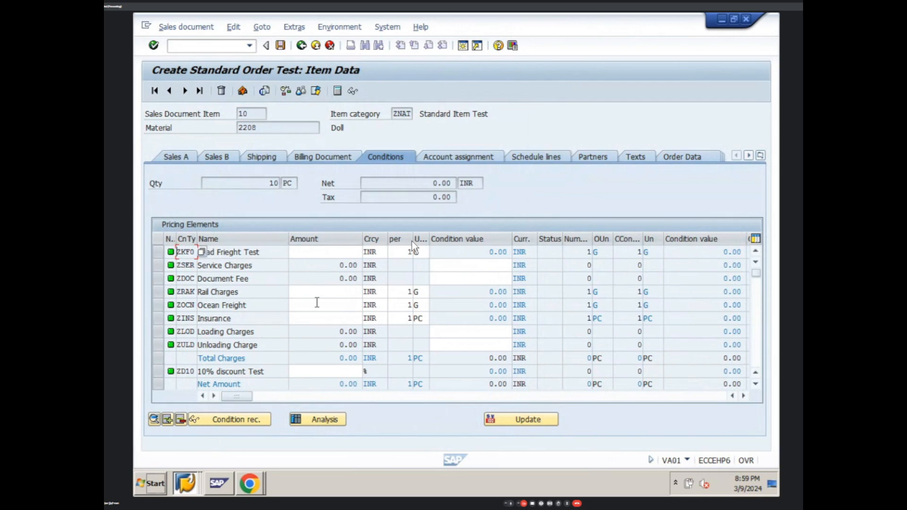
Switch to the YPR0 price record's additional sales data for material 2208 and check its maximum number of orders.
left_click(189, 484)
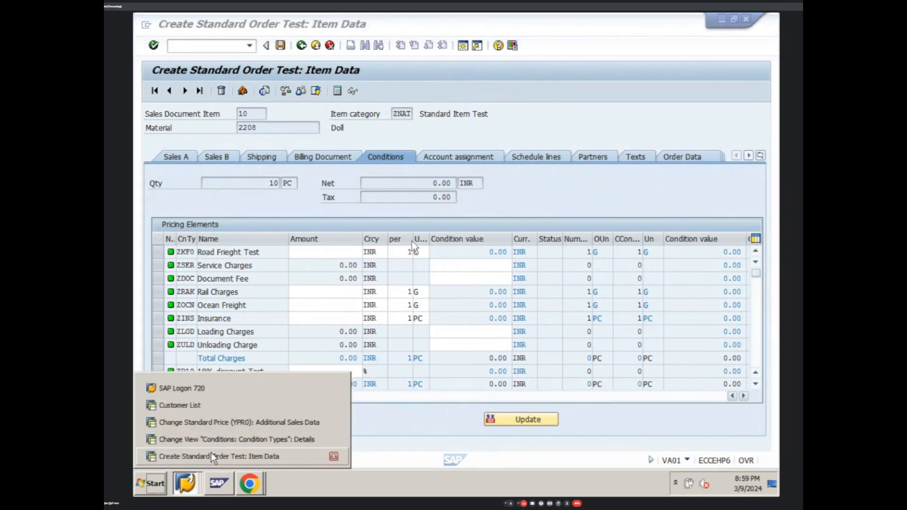
left_click(233, 425)
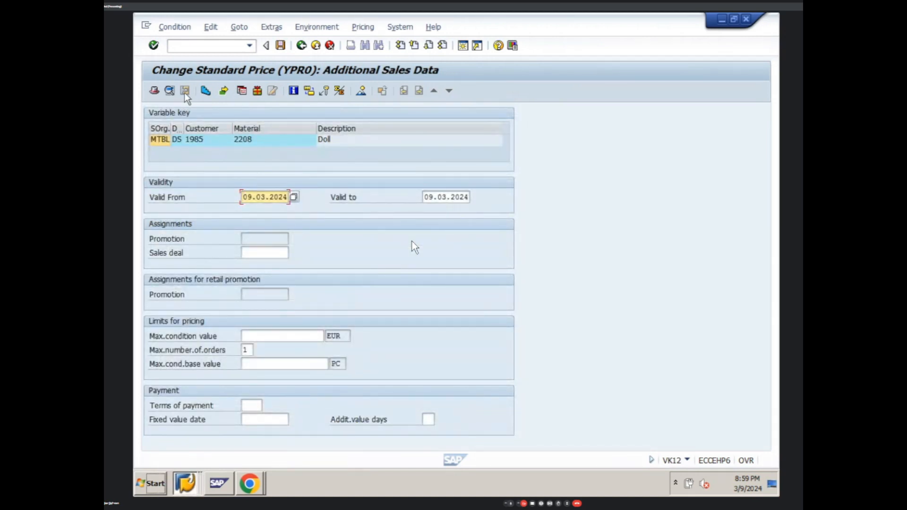
left_click(245, 350)
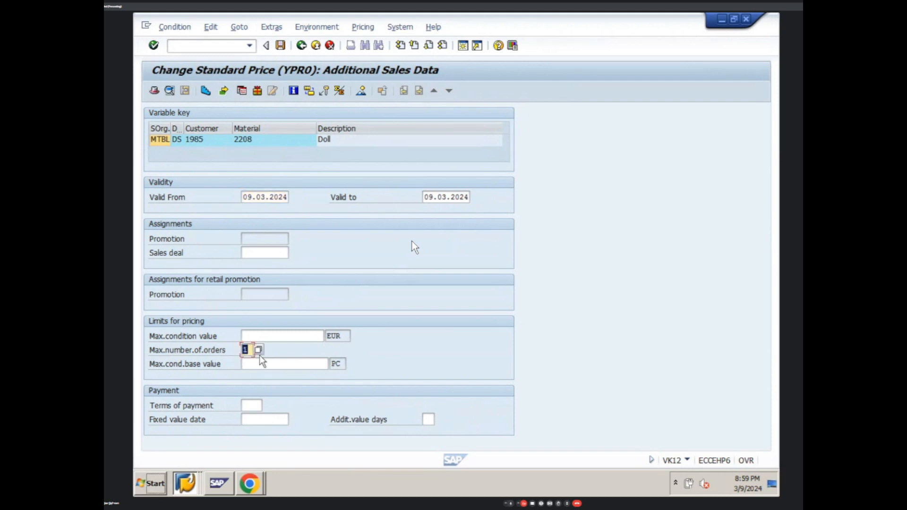
Set the maximum number of orders to 2 in the YPR0 price record for material 2208 and save it.
key("Return")
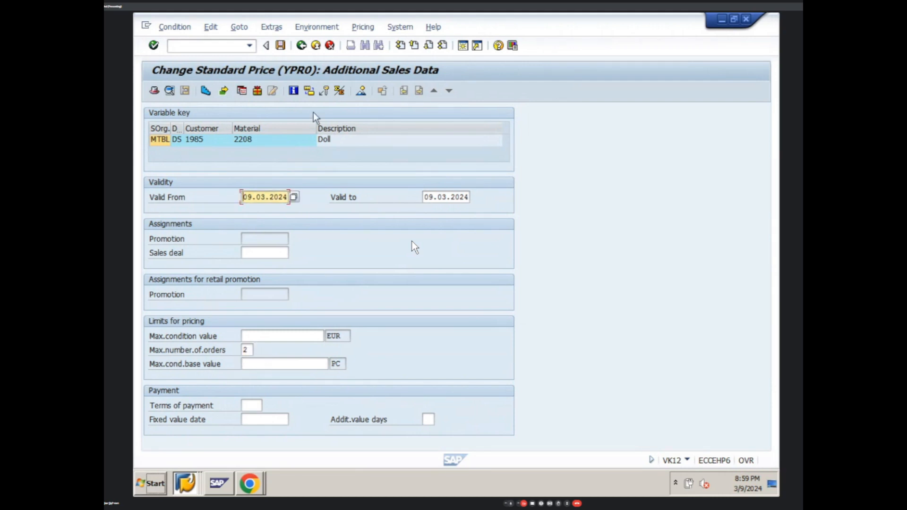
left_click(280, 46)
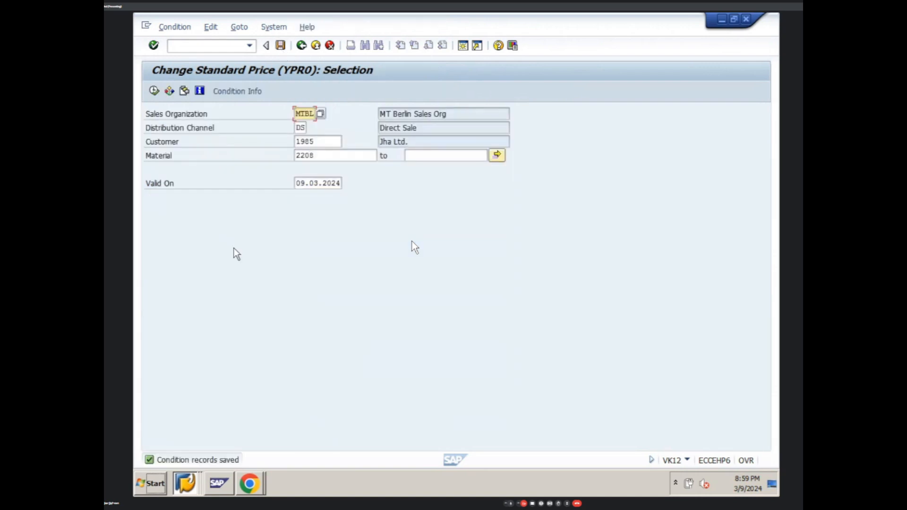
Switch to the open sales order, leave it without saving, and start a new ZOR1 order in transaction VA01.
left_click(188, 479)
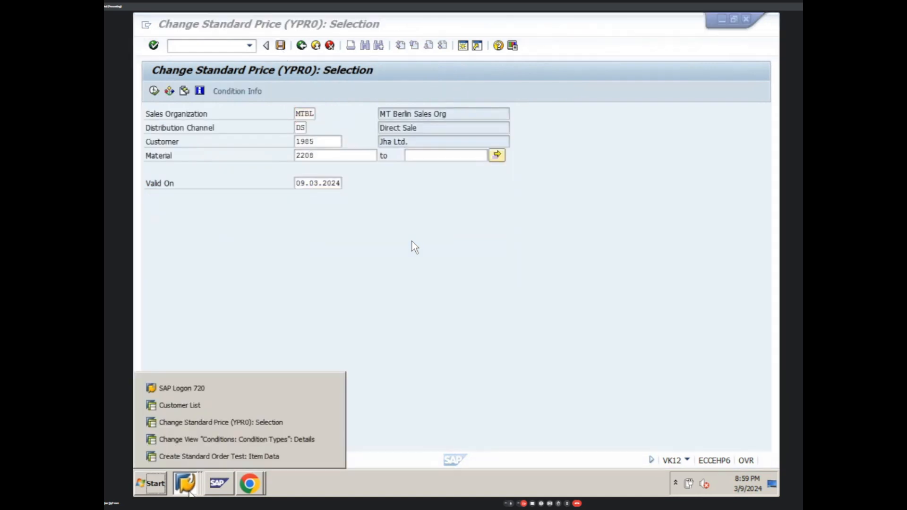
left_click(220, 457)
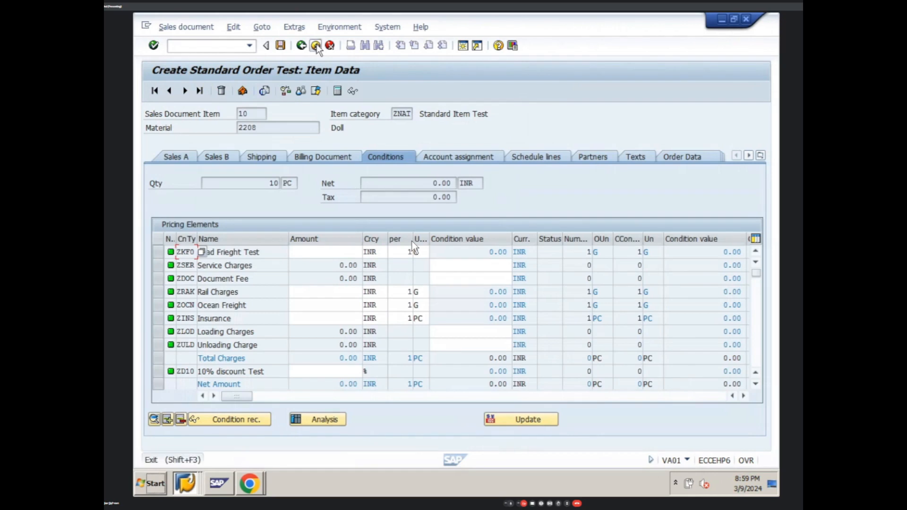
left_click(316, 46)
left_click(339, 243)
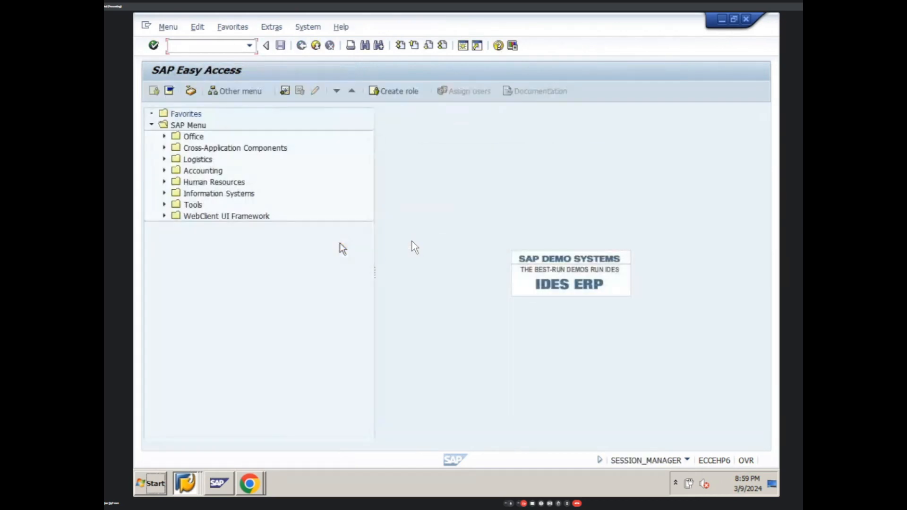
type("va01")
key("Return")
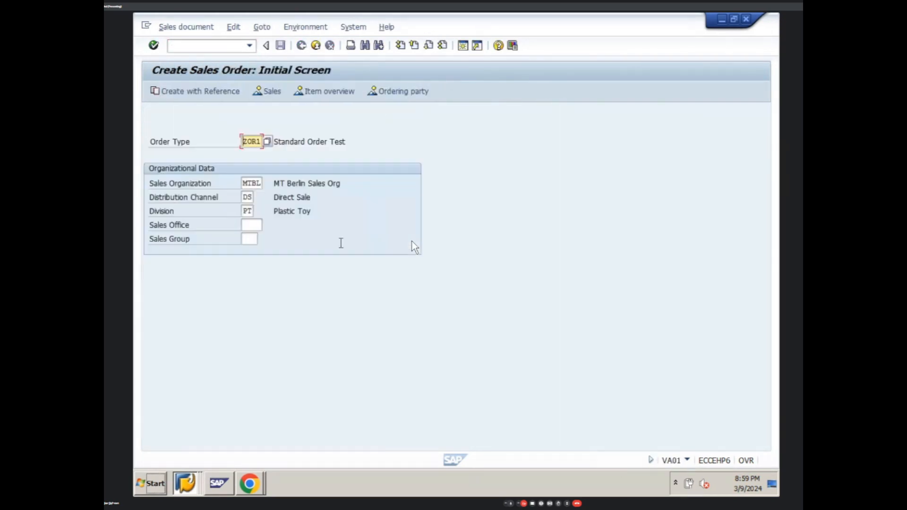
key("Return")
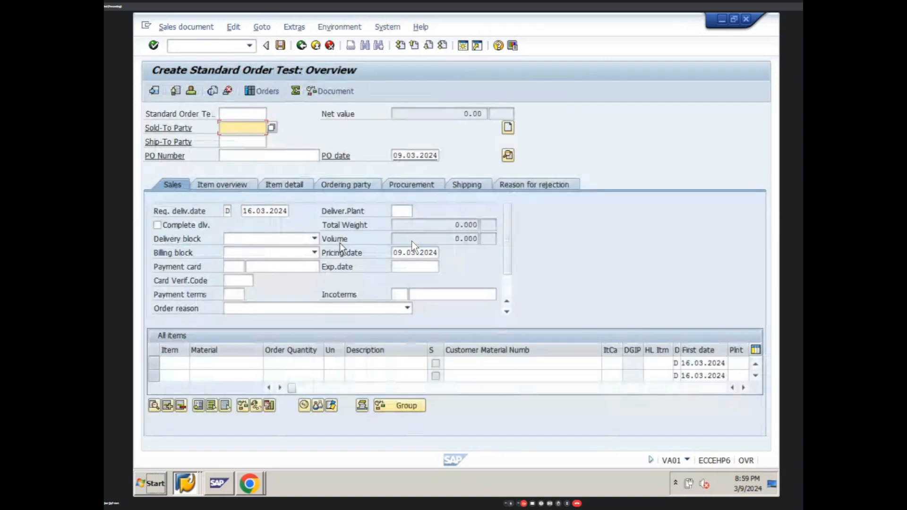
Fill in the sold-to party and PO number, and add material 2208 with an order quantity of 10.
type("1985")
key("Return")
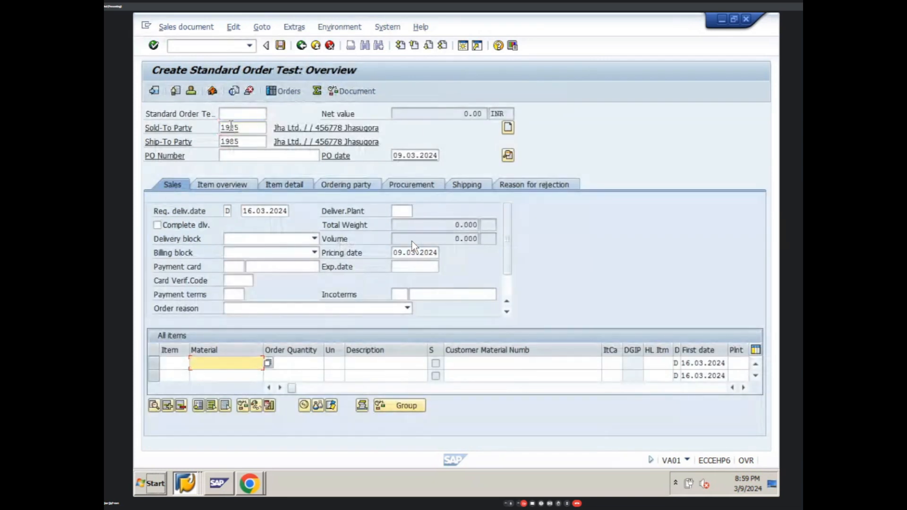
left_click(233, 156)
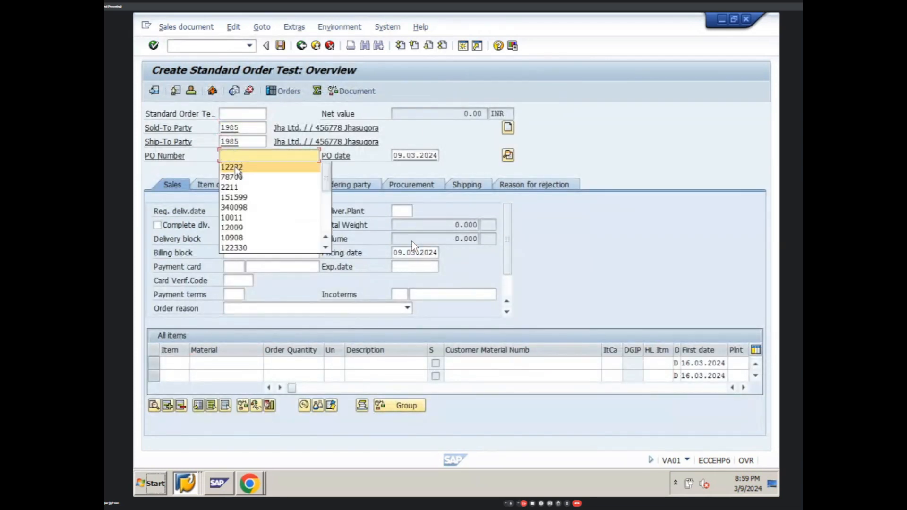
left_click(234, 167)
left_click(229, 364)
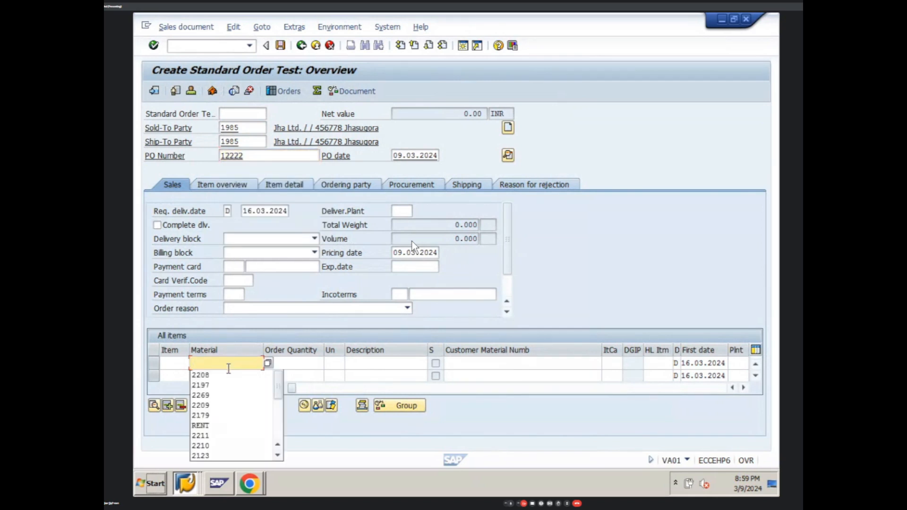
left_click(226, 374)
key("Tab")
type("10")
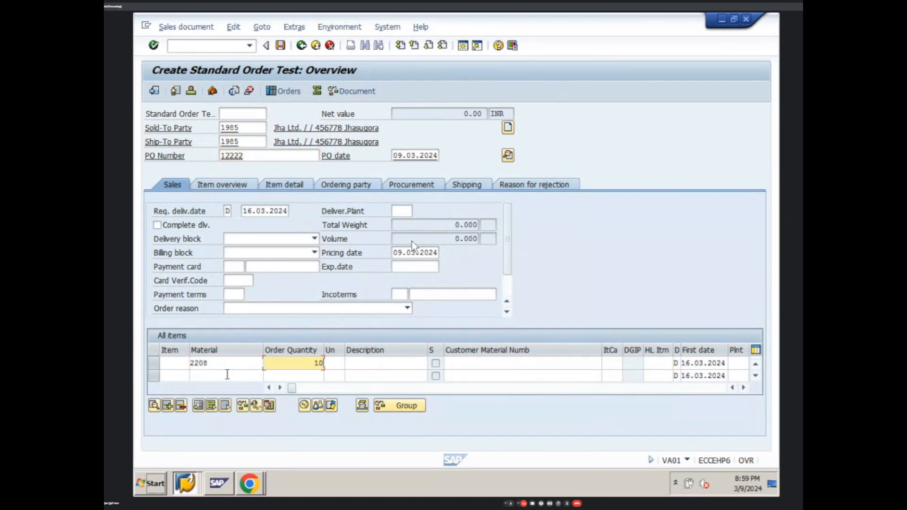
key("Return")
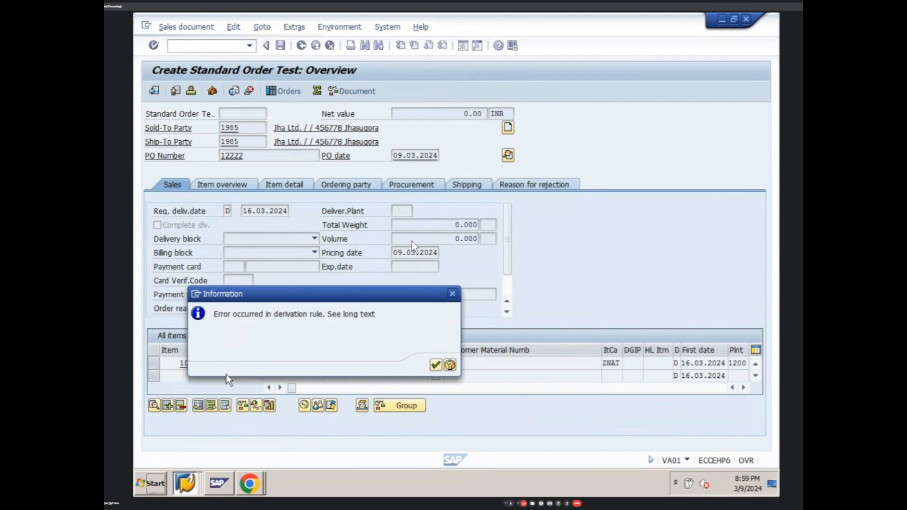
key("Return")
Check item 10's YPR0 amount in the item overview and save the order as an incomplete document.
left_click(743, 387)
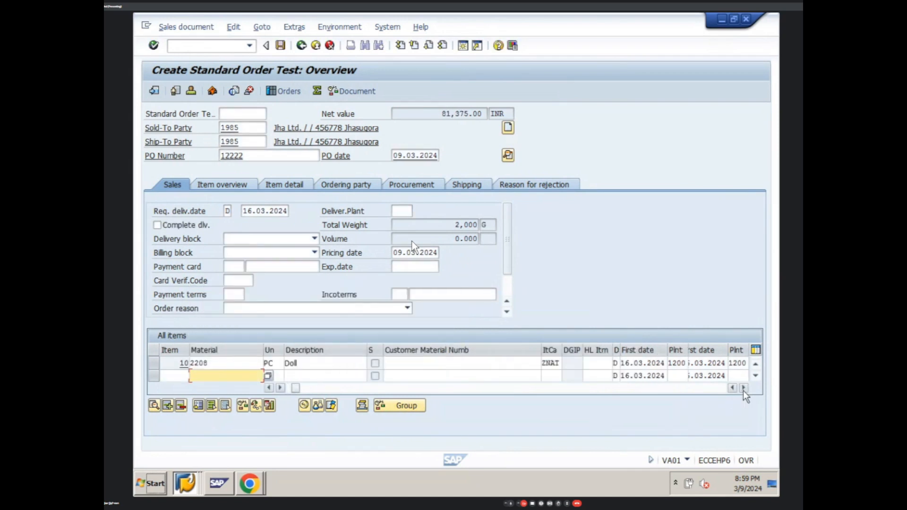
left_click(743, 387)
left_click(743, 388)
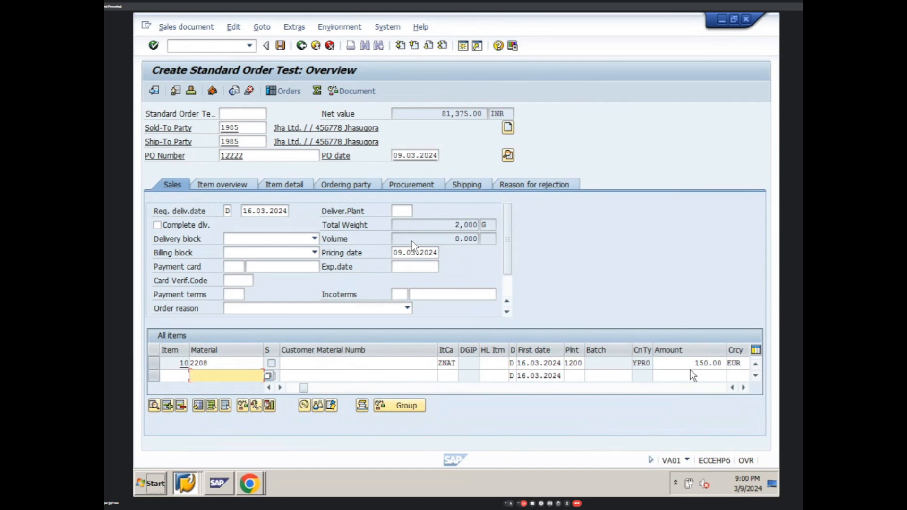
left_click(283, 46)
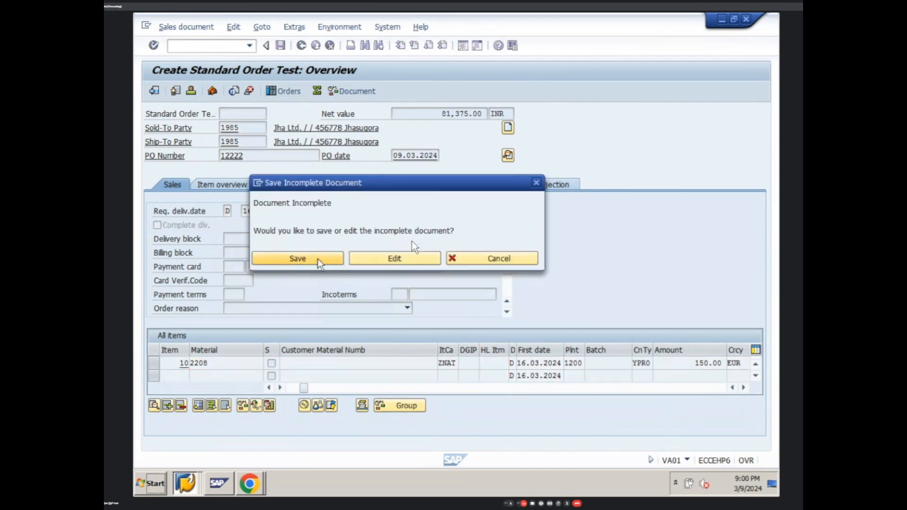
left_click(297, 259)
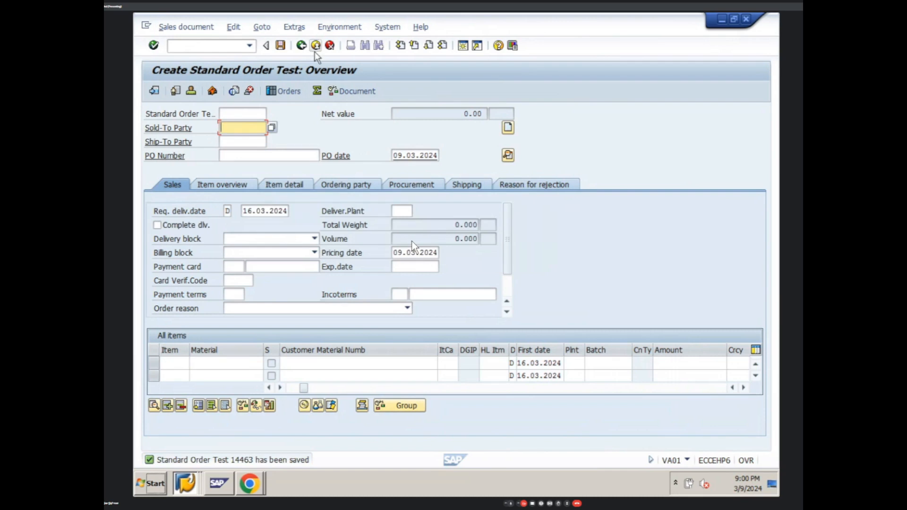
Leave the order overview and start another ZOR1 sales order in transaction VA01.
left_click(315, 45)
type("va")
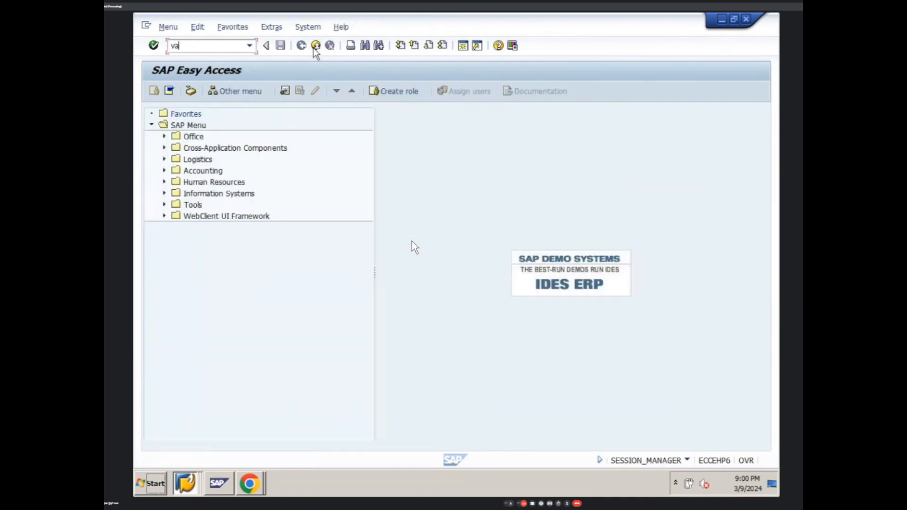
type("01")
key("Return")
key("Return")
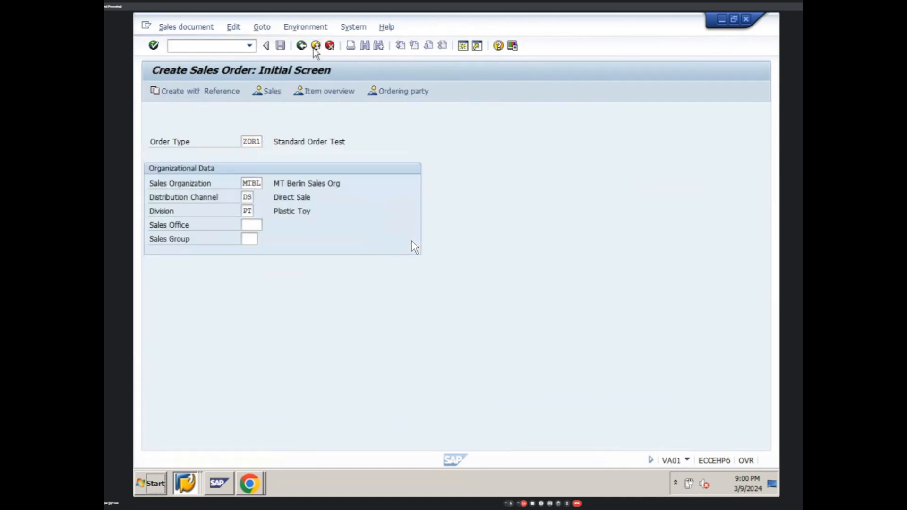
Enter the sold-to party and a different PO number in the second order, with 10 pieces of material 2208.
type("1985")
key("Return")
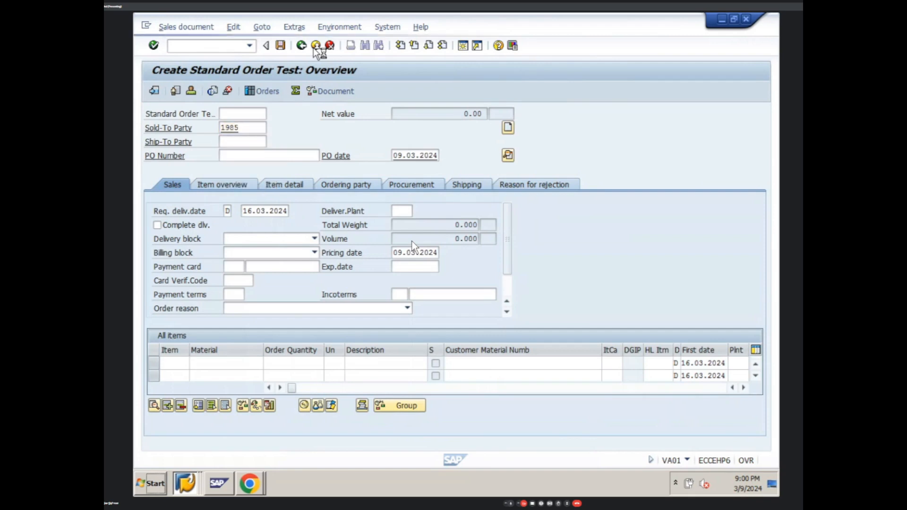
left_click(257, 156)
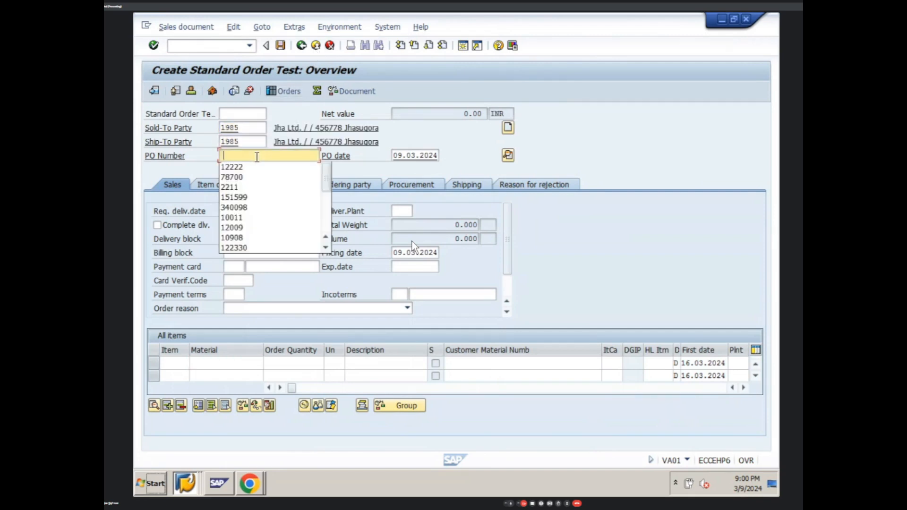
left_click(253, 197)
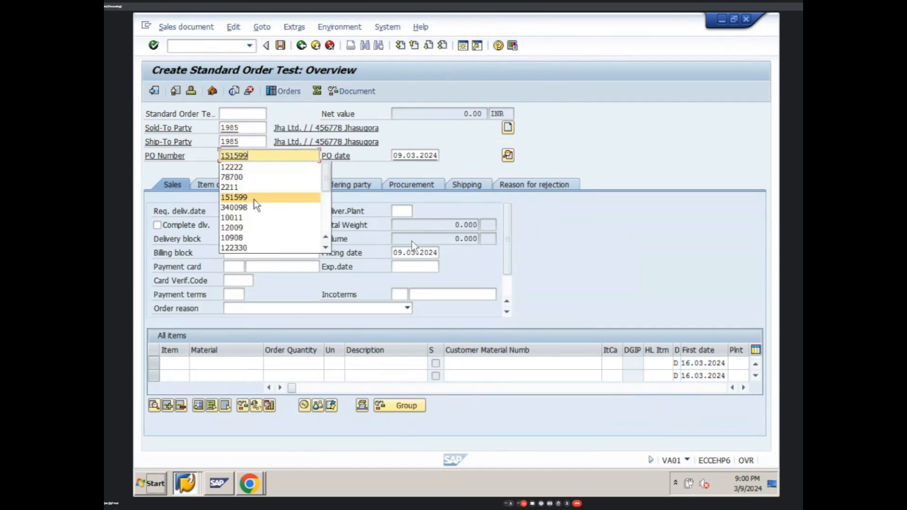
left_click(214, 364)
left_click(213, 376)
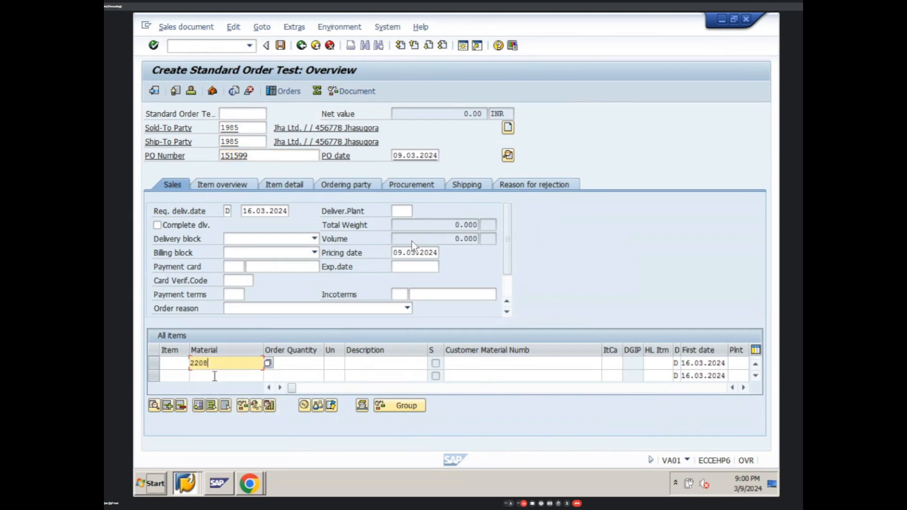
key("Tab")
type("1")
key("Return")
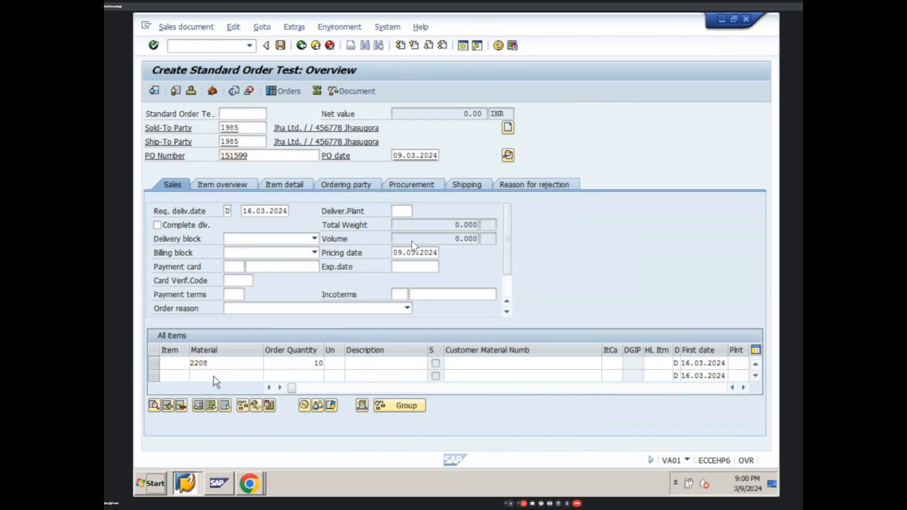
key("Return")
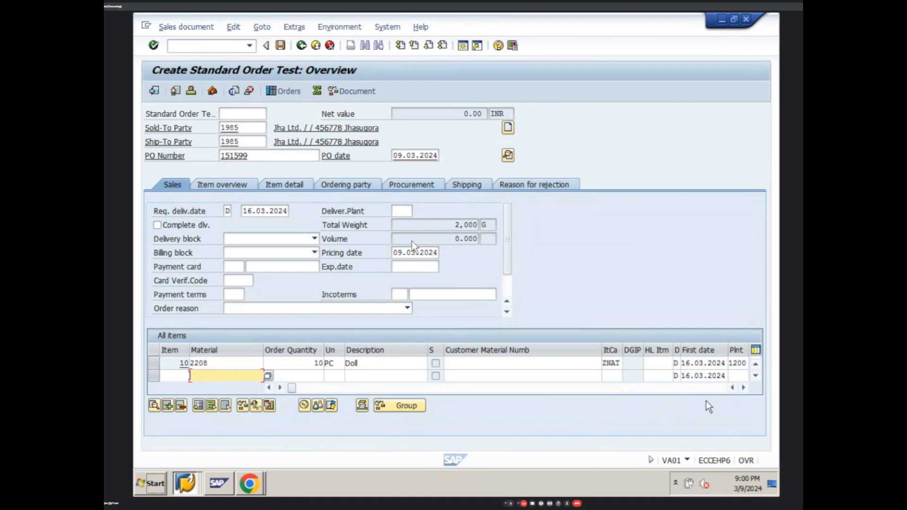
Try to enter a manual YPR0 amount of 150 INR for item 10.
left_click(742, 388)
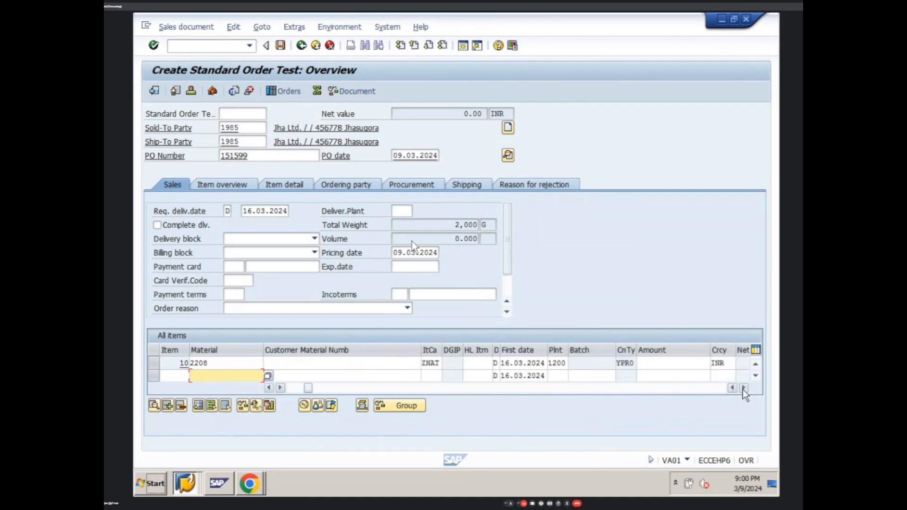
left_click(690, 362)
type("1")
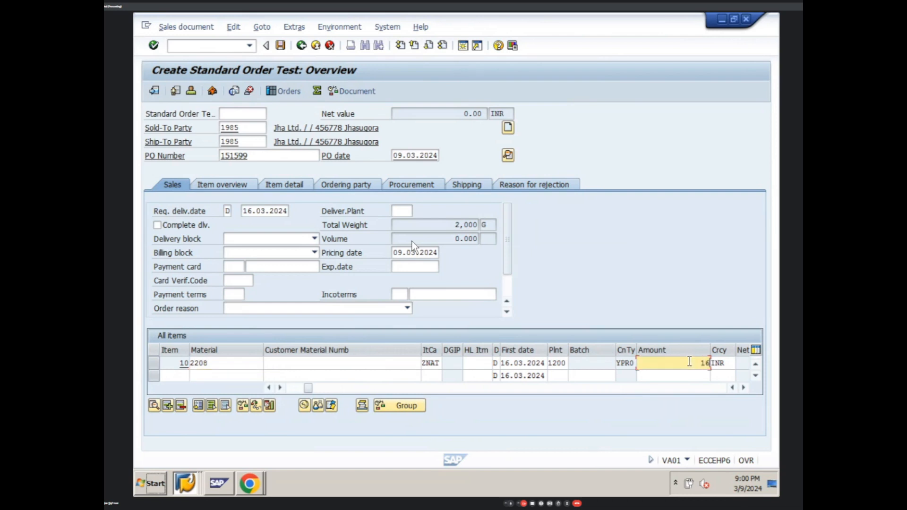
type("50")
key("Return")
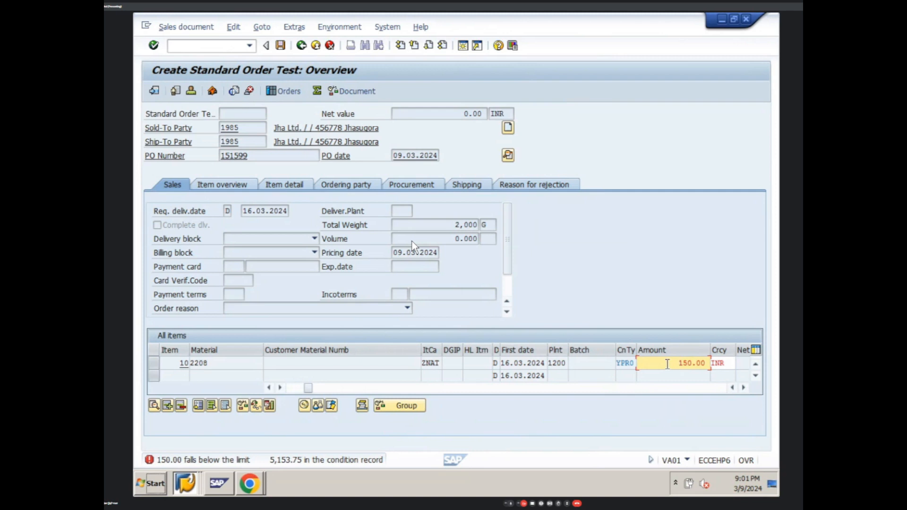
Replace item 10's YPR0 amount with 5,153.75 INR and acknowledge the information message.
left_click_drag(675, 364, 727, 360)
type("5153.75")
key("Return")
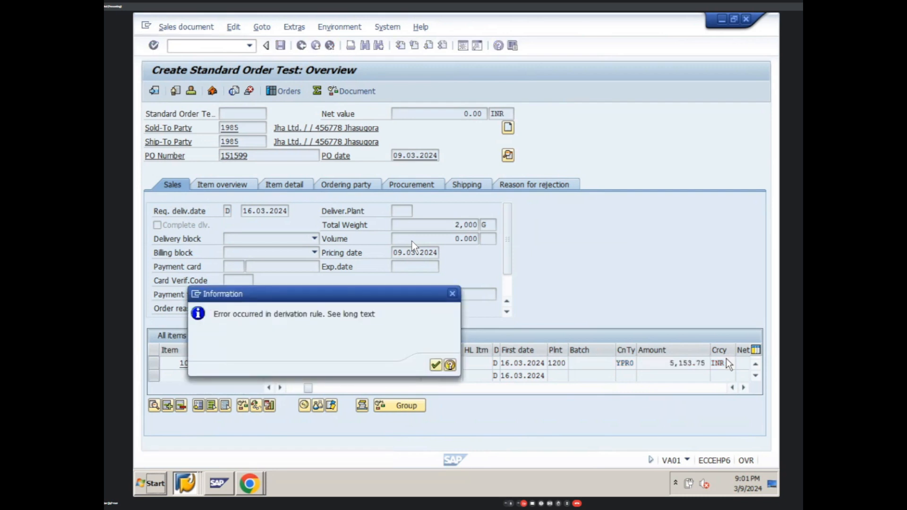
key("Return")
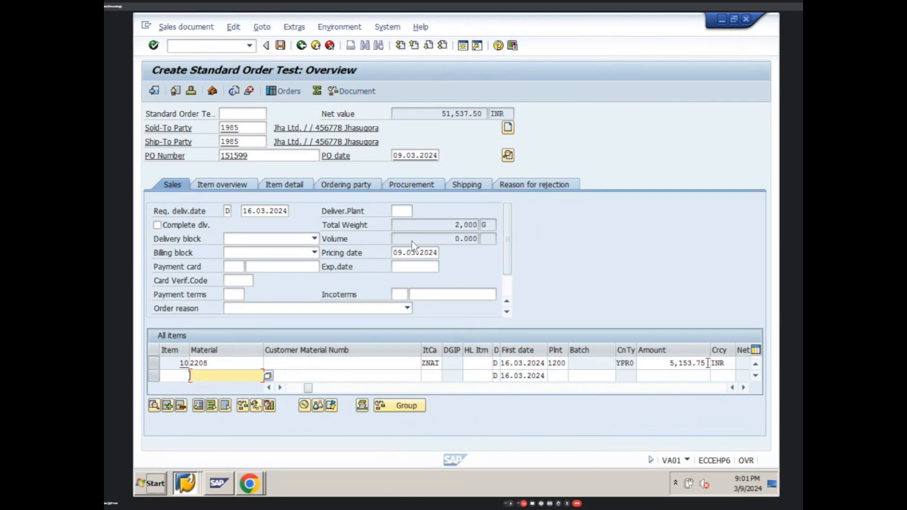
Raise item 10's YPR0 amount to 5,153.76 INR and acknowledge the information message.
left_click(705, 363)
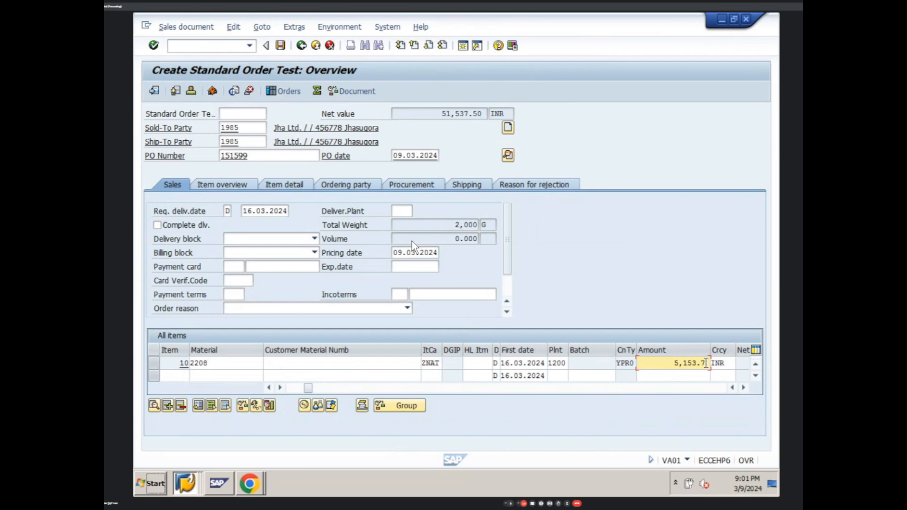
type("6")
key("Return")
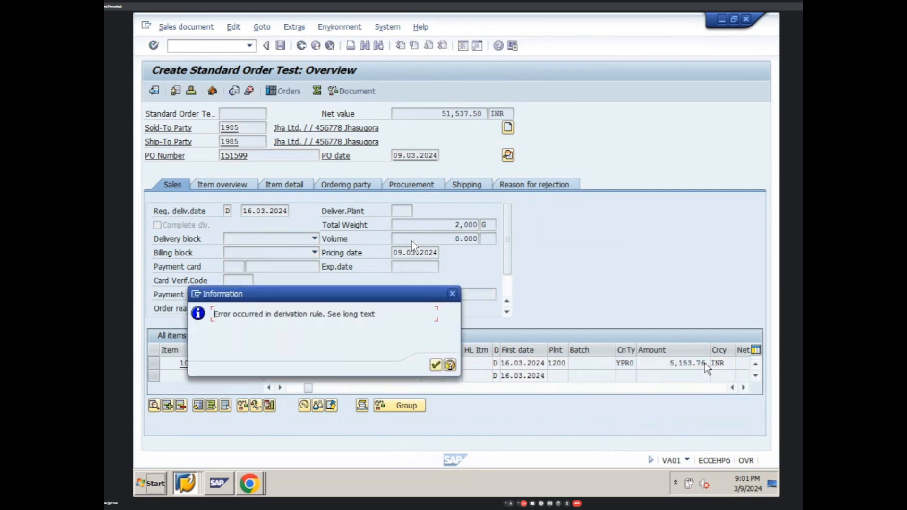
key("Return")
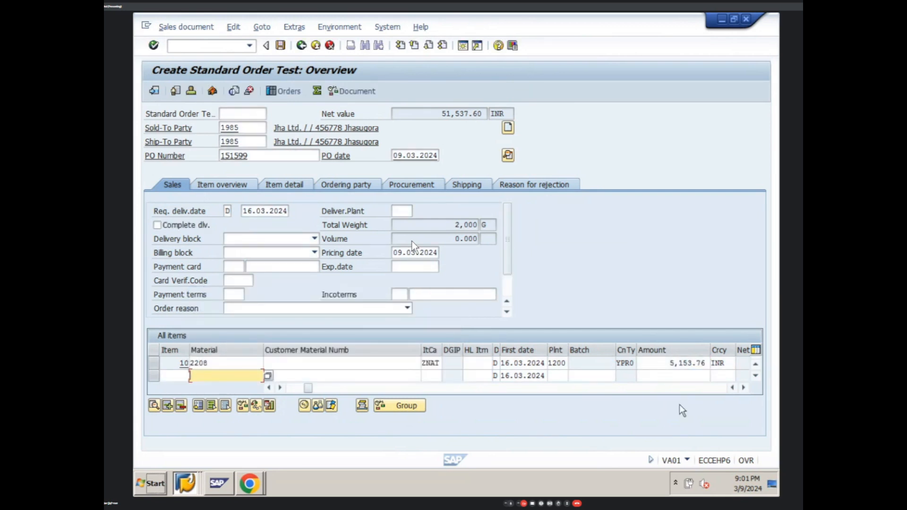
Try to lower item 10's YPR0 amount to 5,153.74 INR, and exit the new order without saving.
left_click(708, 363)
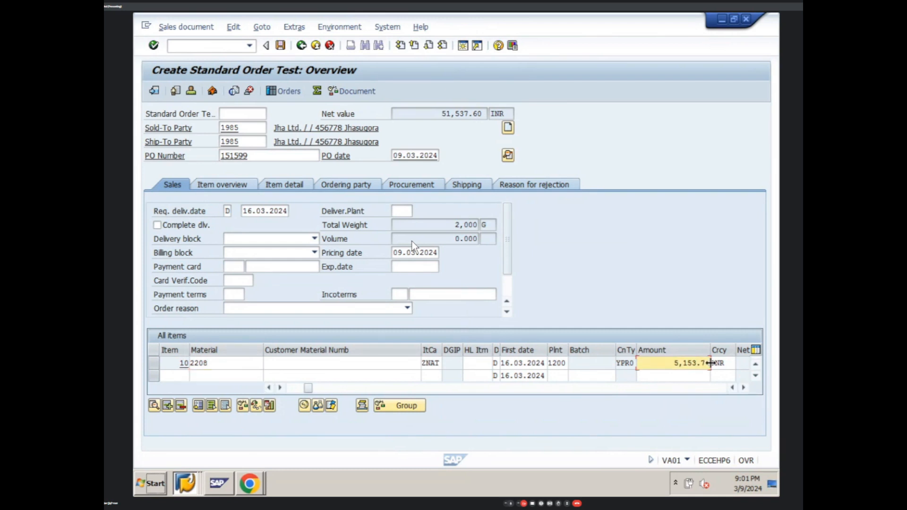
key("Return")
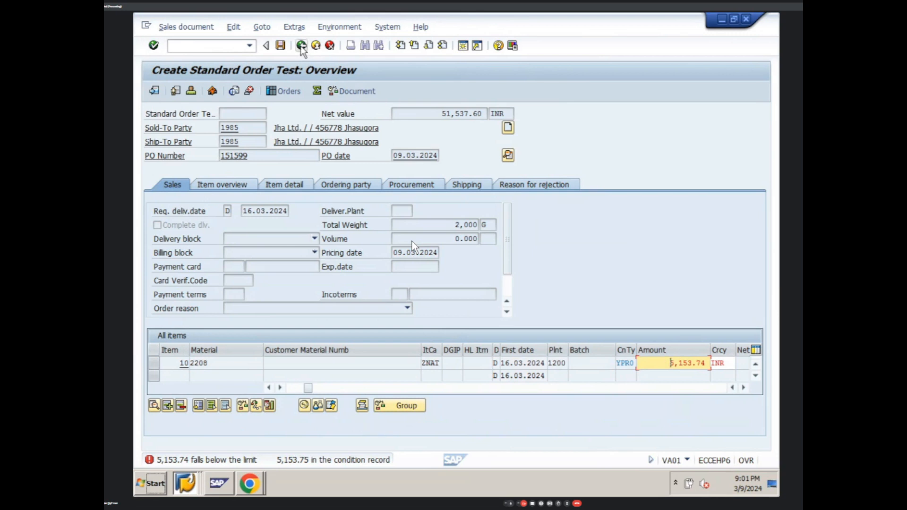
left_click(315, 46)
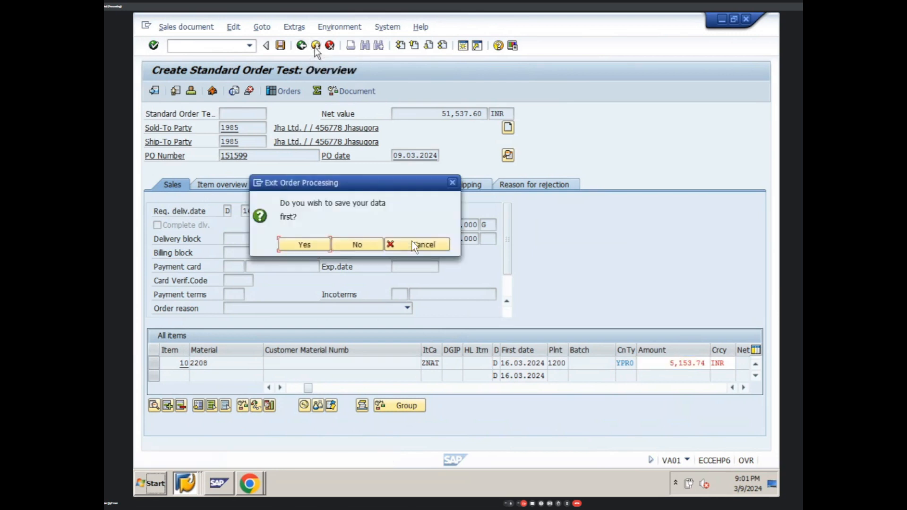
left_click(343, 244)
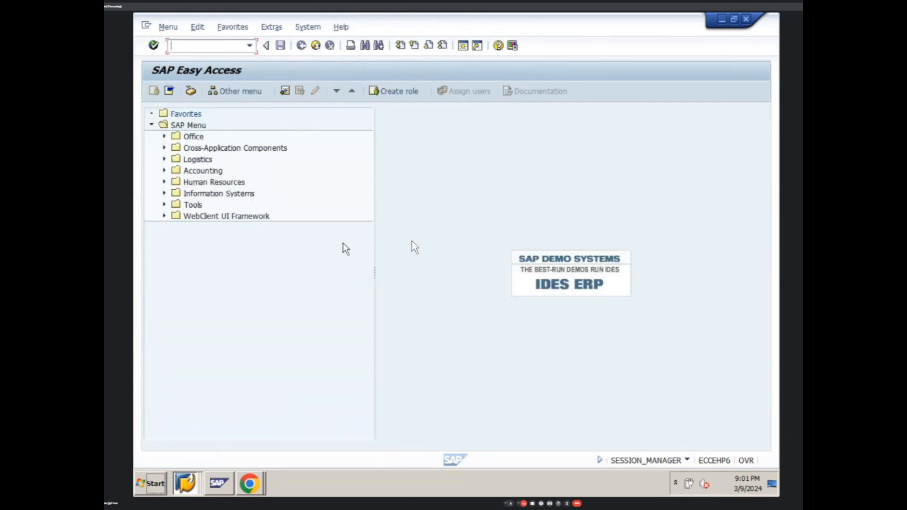
Open the proposed sales order for changing with transaction VA02 and display the pricing conditions of item 10.
type("va02")
key("Return")
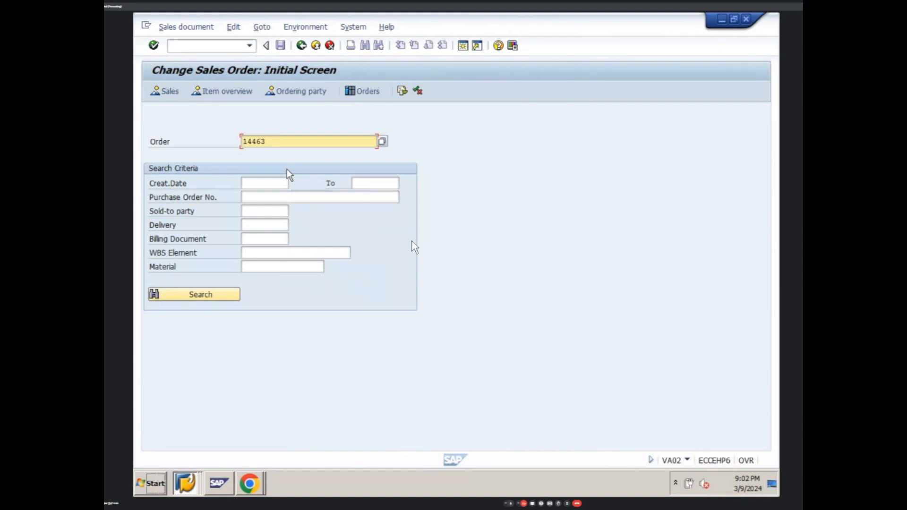
key("Return")
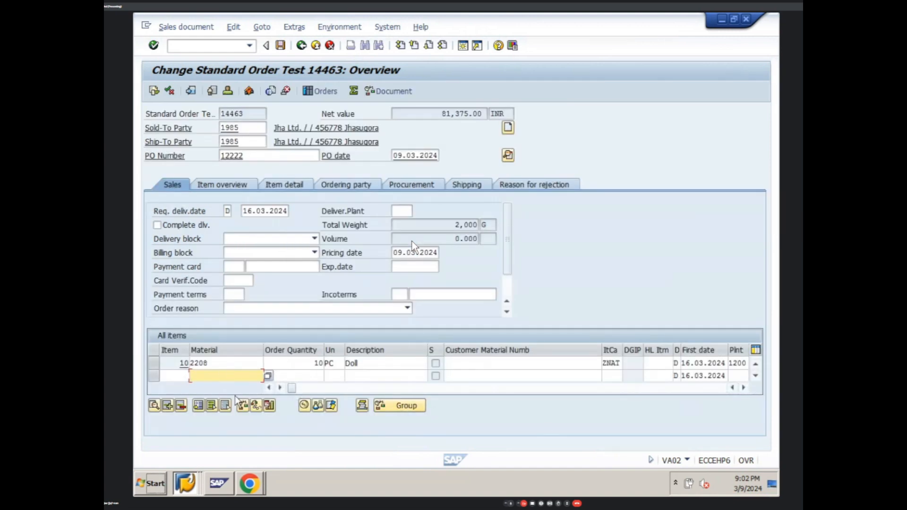
left_click(743, 388)
left_click(743, 388)
left_click(743, 388)
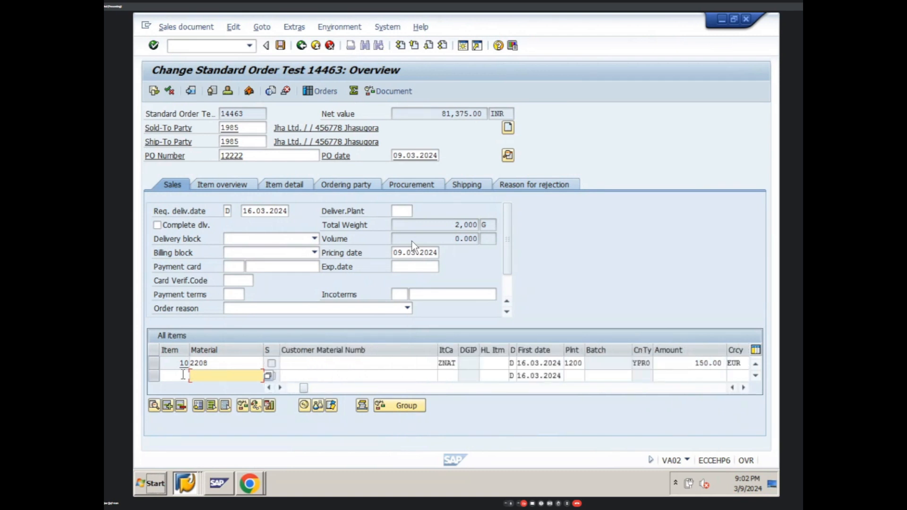
left_click(153, 363)
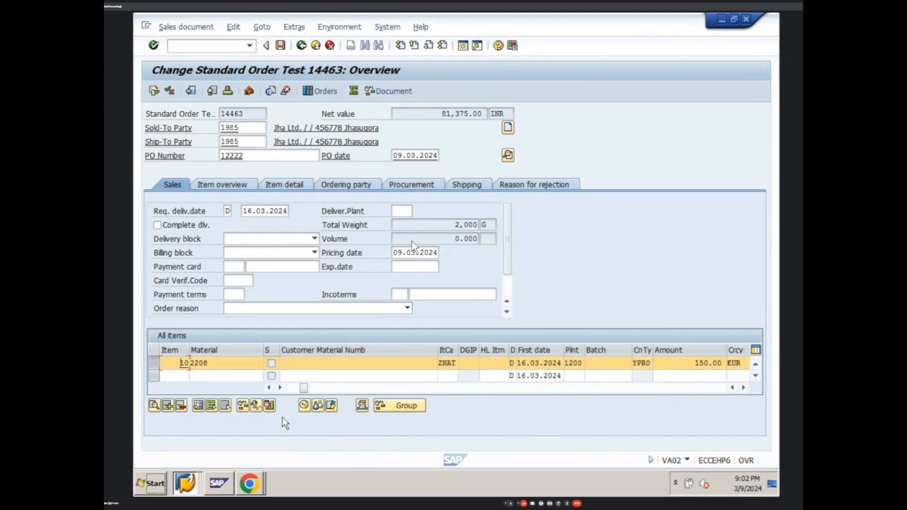
left_click(304, 405)
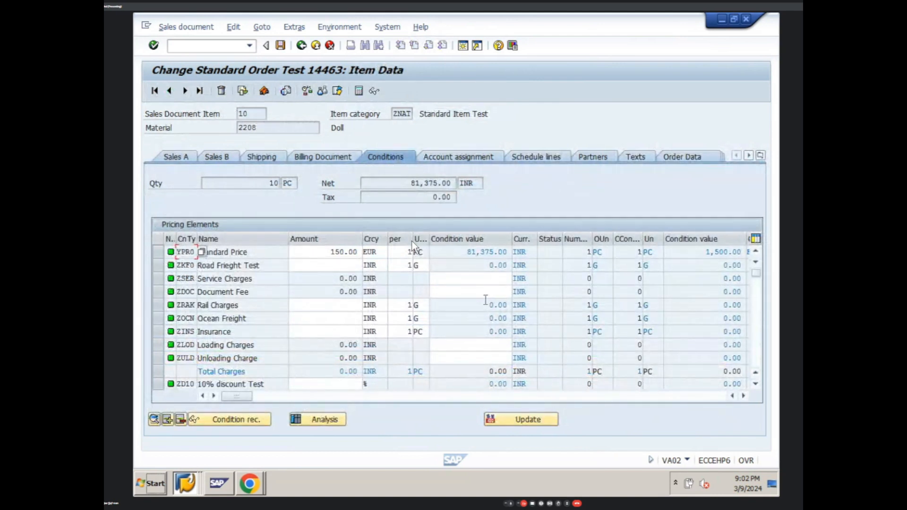
Examine the item's pricing elements from YPR0 down to the Final Amount, and leave the order without saving.
left_click(756, 384)
left_click(756, 384)
left_click(756, 384)
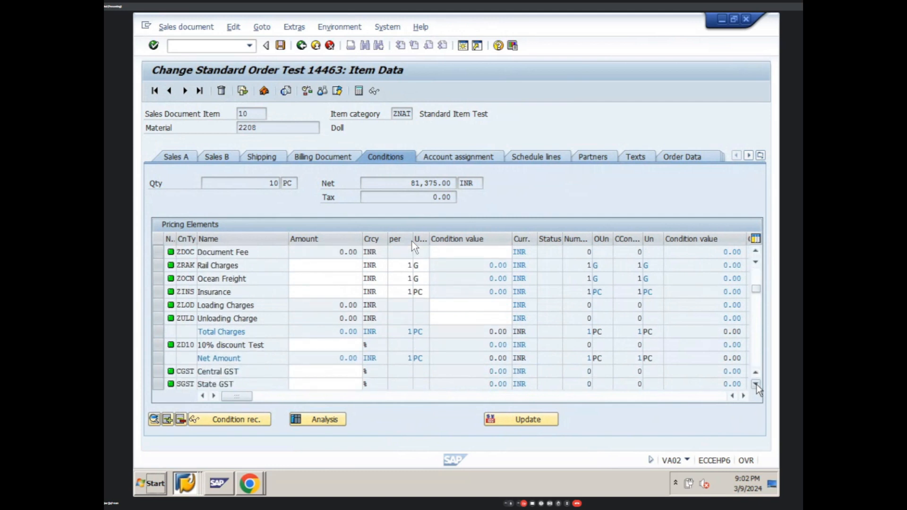
left_click(756, 384)
left_click(755, 383)
left_click(756, 383)
left_click(756, 384)
left_click(756, 384)
left_click(756, 384)
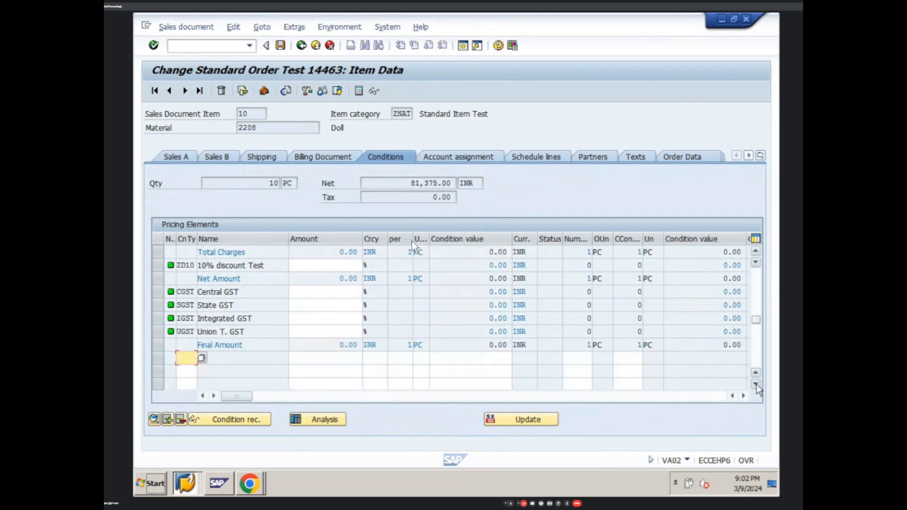
left_click(301, 46)
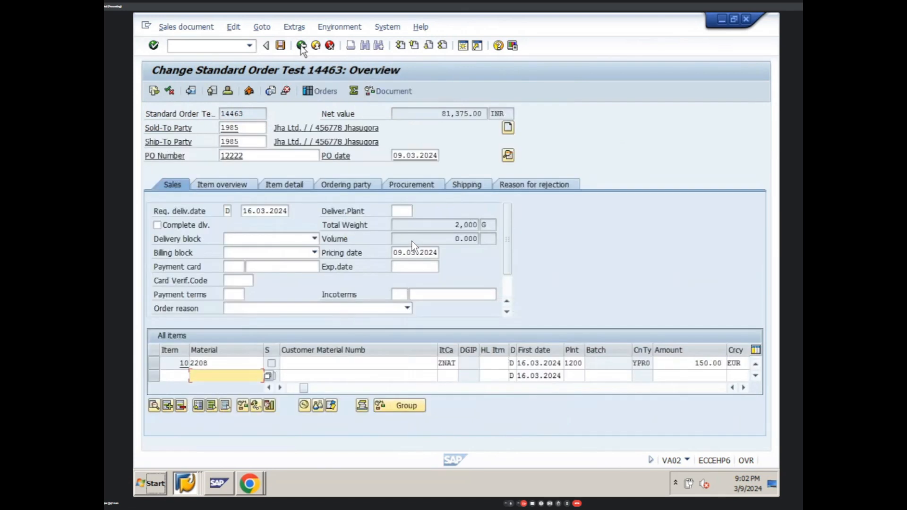
left_click(301, 46)
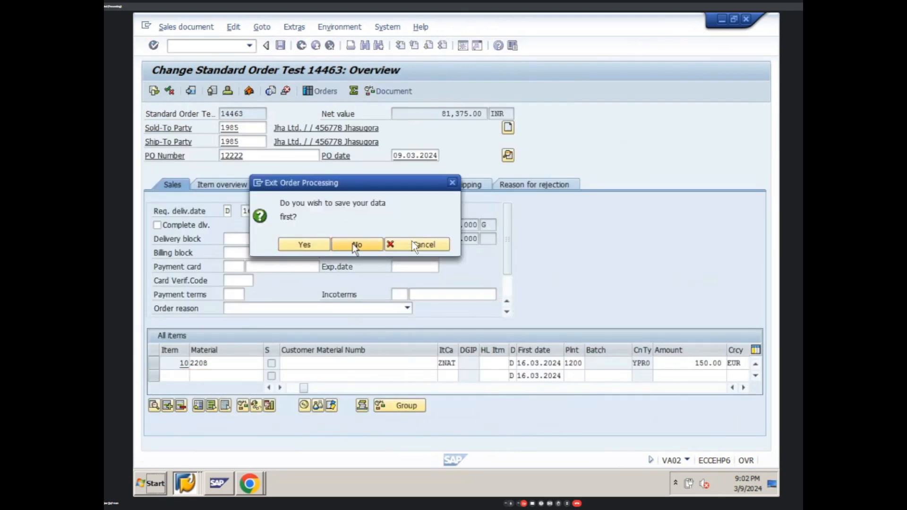
left_click(355, 244)
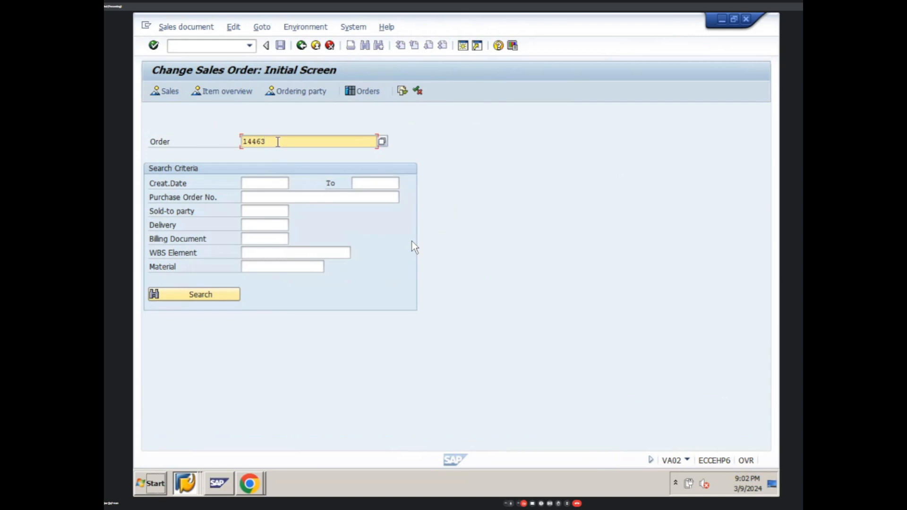
Open the order numbered just before this one for changing and display the pricing conditions of its item 10.
key("BackSpace")
type("2")
key("Return")
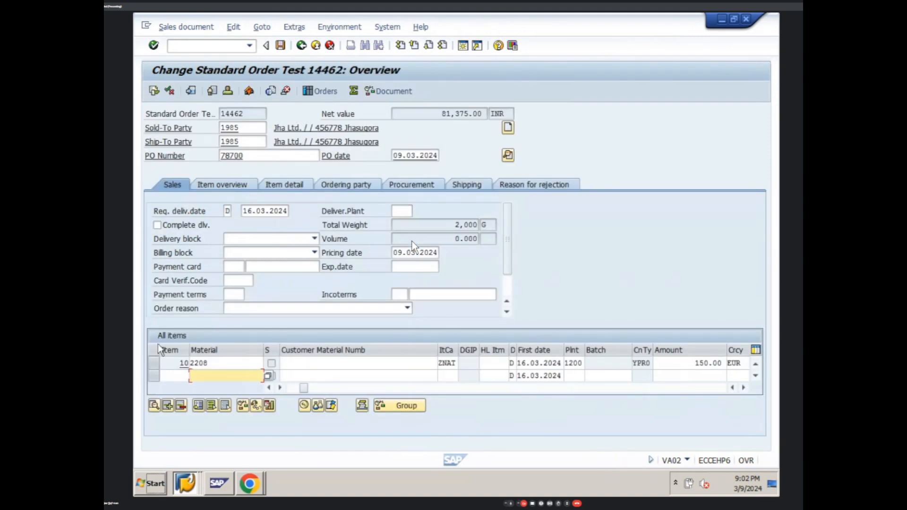
left_click(155, 363)
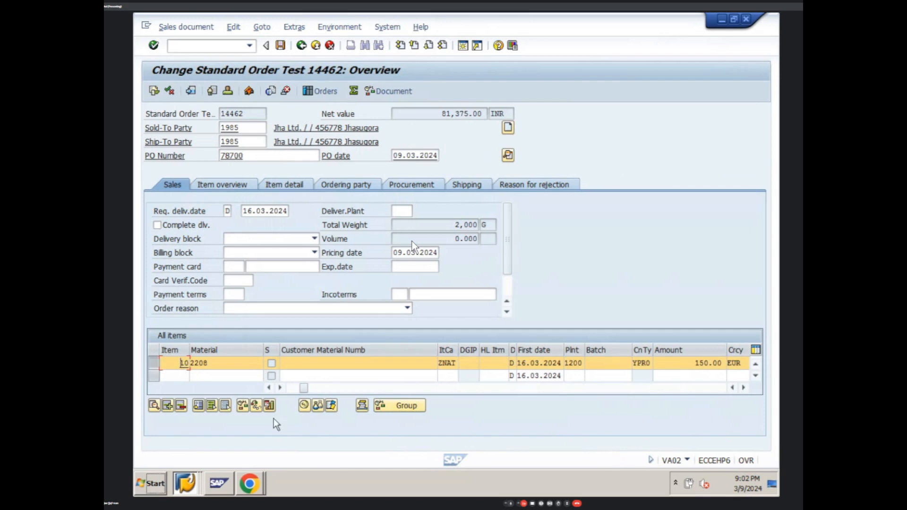
left_click(305, 405)
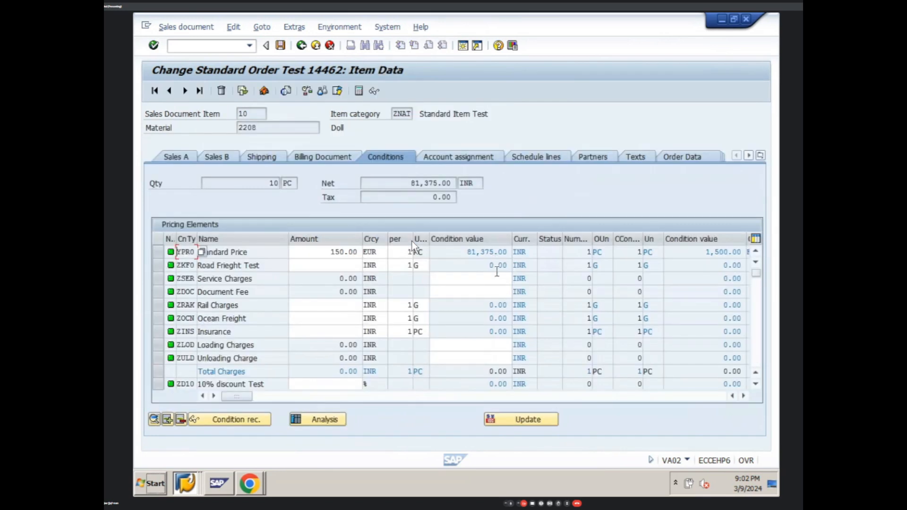
Examine the earlier order's YPR0 price, charges, taxes and Final Amount, and return to the order overview.
left_click(756, 383)
left_click(756, 383)
left_click(755, 384)
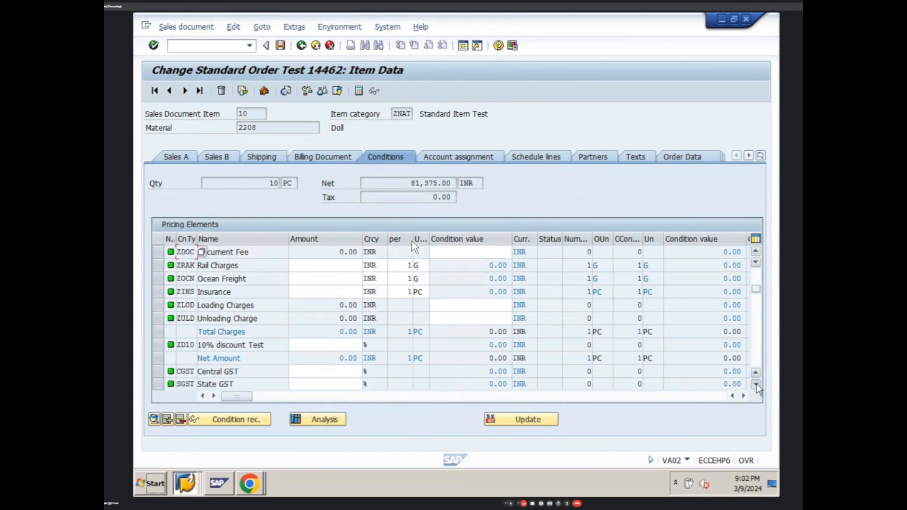
left_click(756, 384)
left_click(756, 383)
left_click(755, 384)
left_click(756, 384)
left_click(755, 383)
left_click(756, 384)
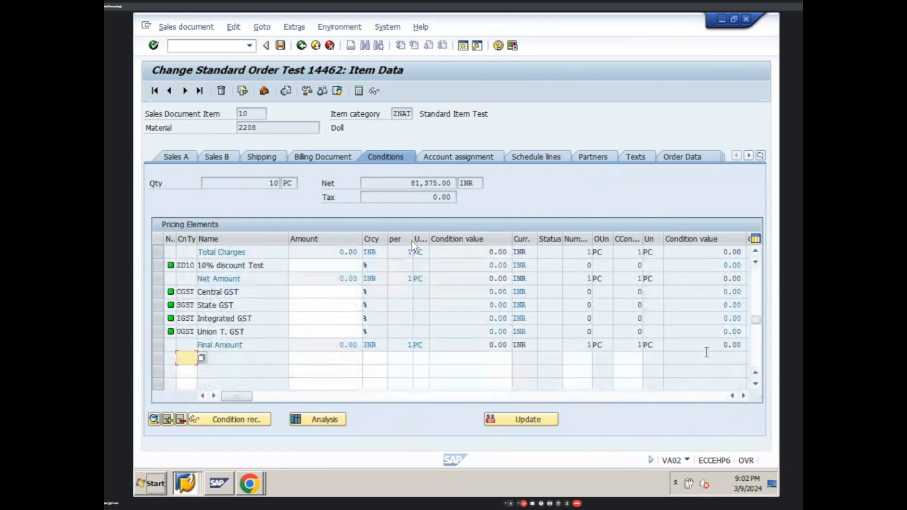
left_click(301, 46)
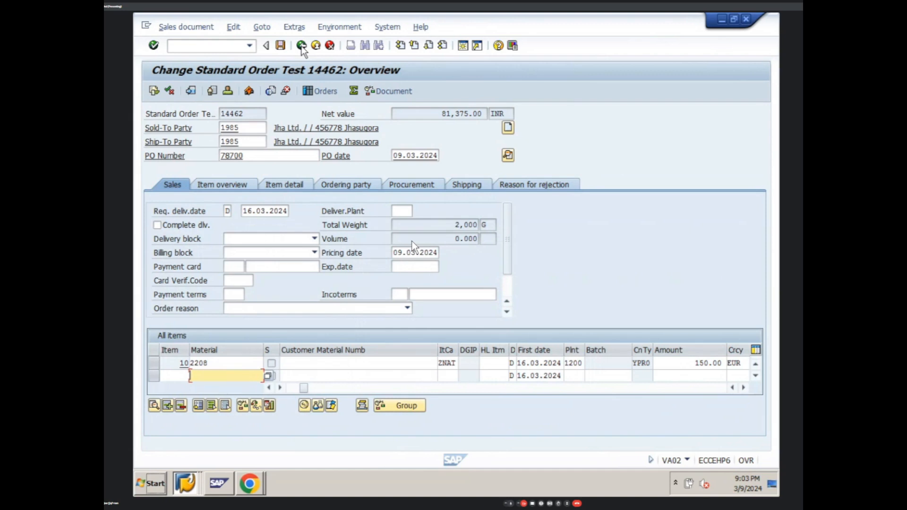
Switch to the YPR0 price change session and open the additional sales data of material 2208's condition record.
left_click(191, 484)
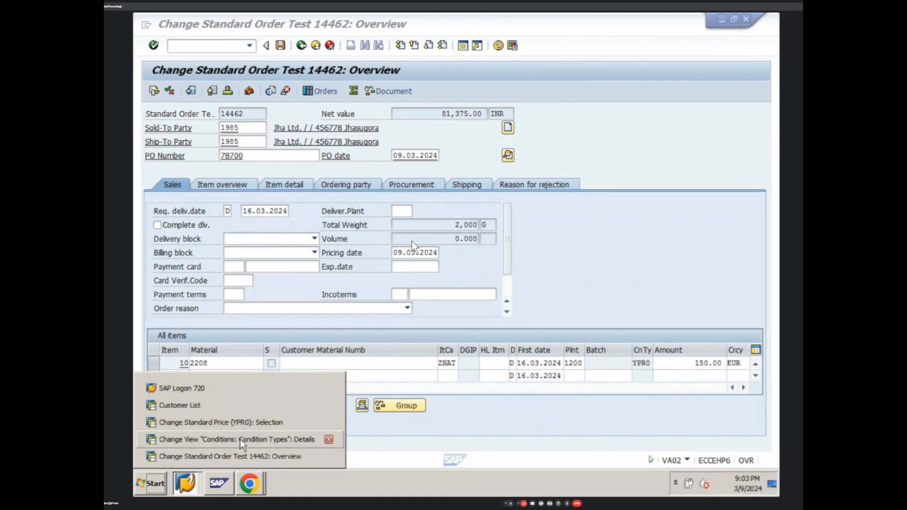
left_click(240, 439)
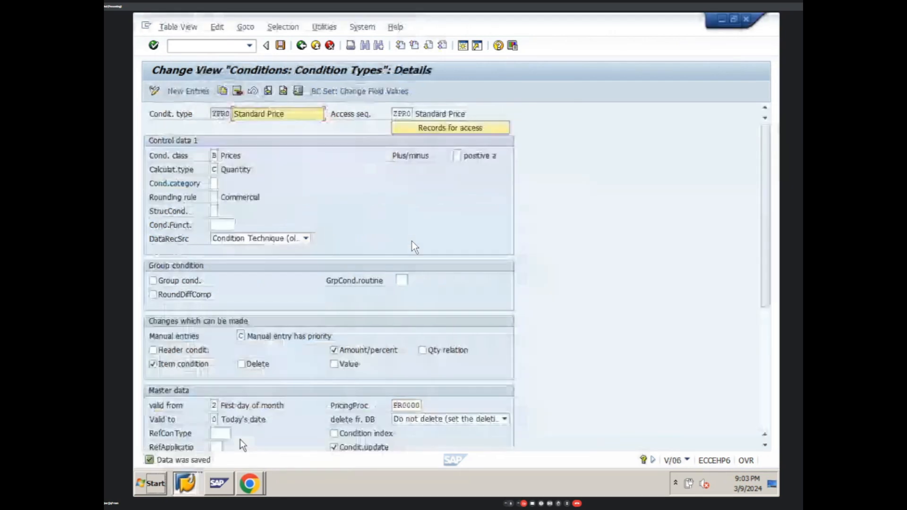
left_click(191, 484)
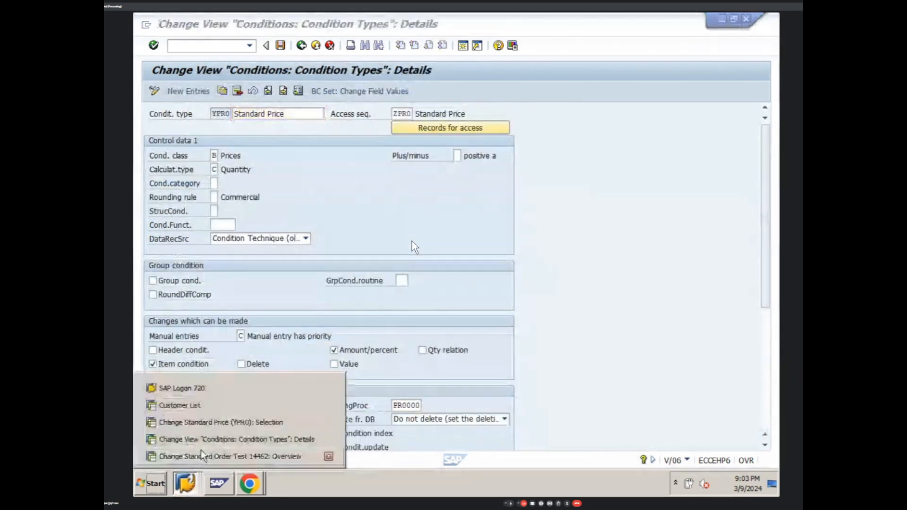
left_click(225, 422)
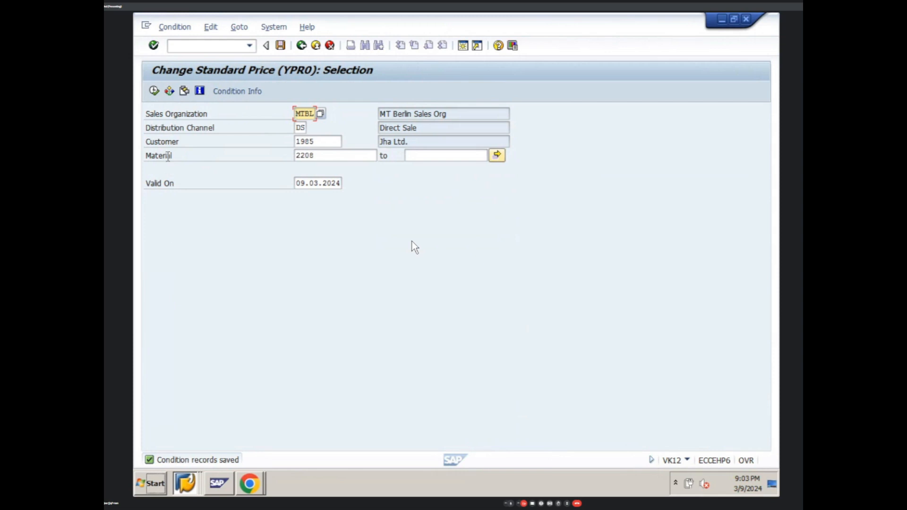
left_click(155, 89)
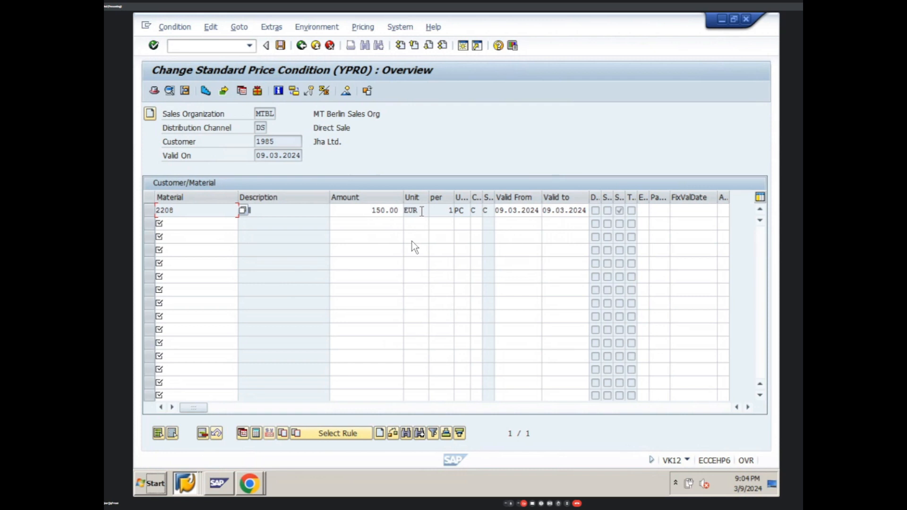
left_click(185, 91)
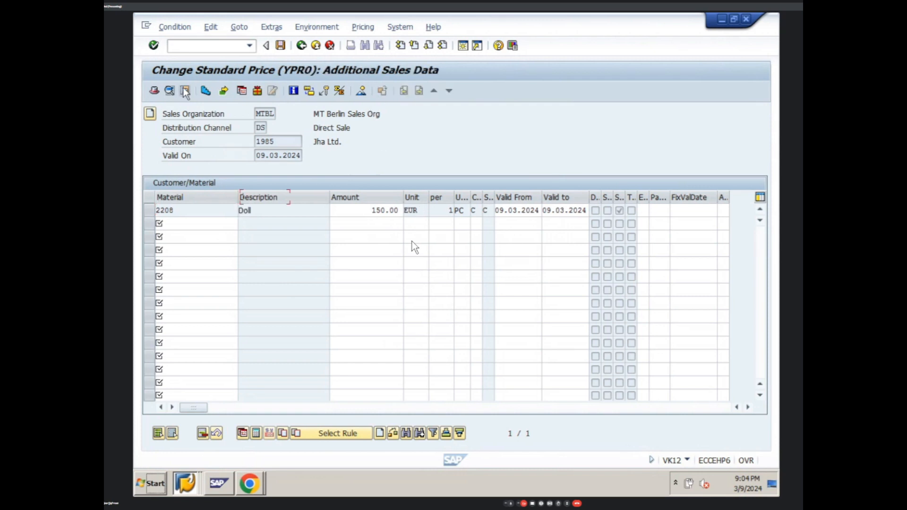